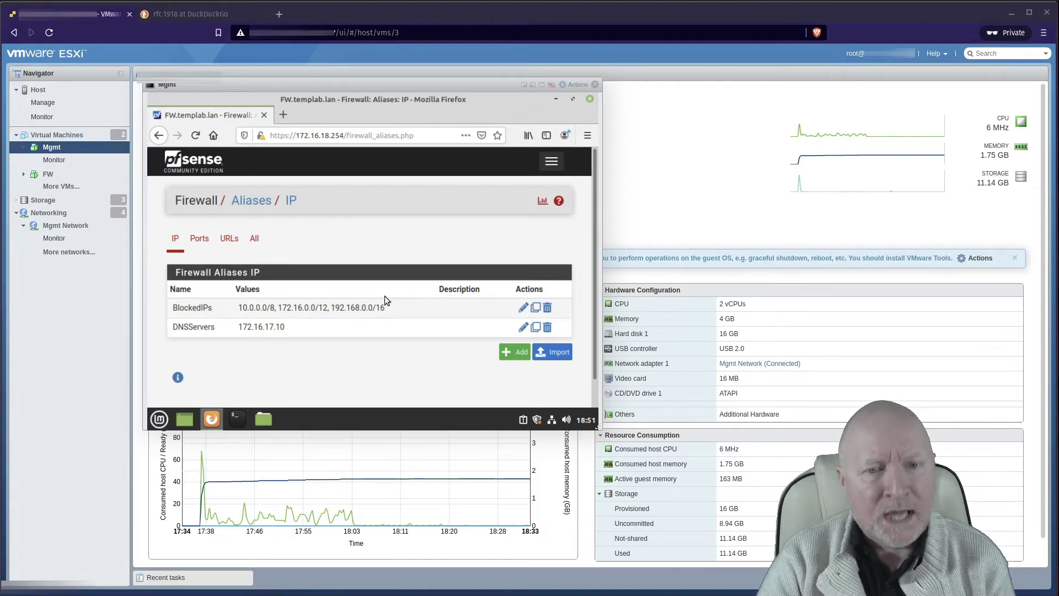
Step: Check the port aliases and open the firewall rules for the LAN interface
click(200, 237)
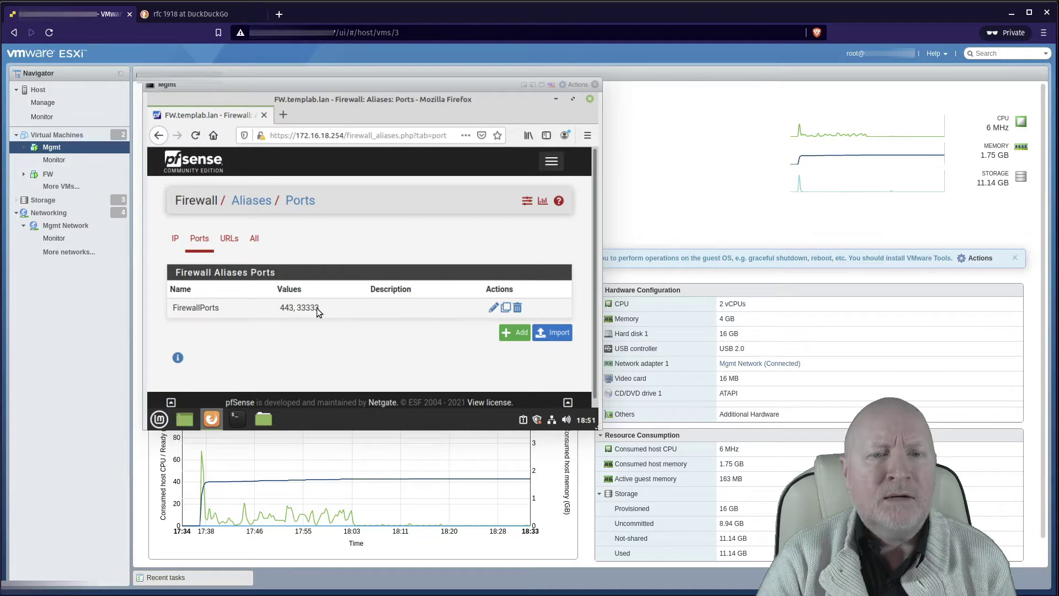
click(551, 161)
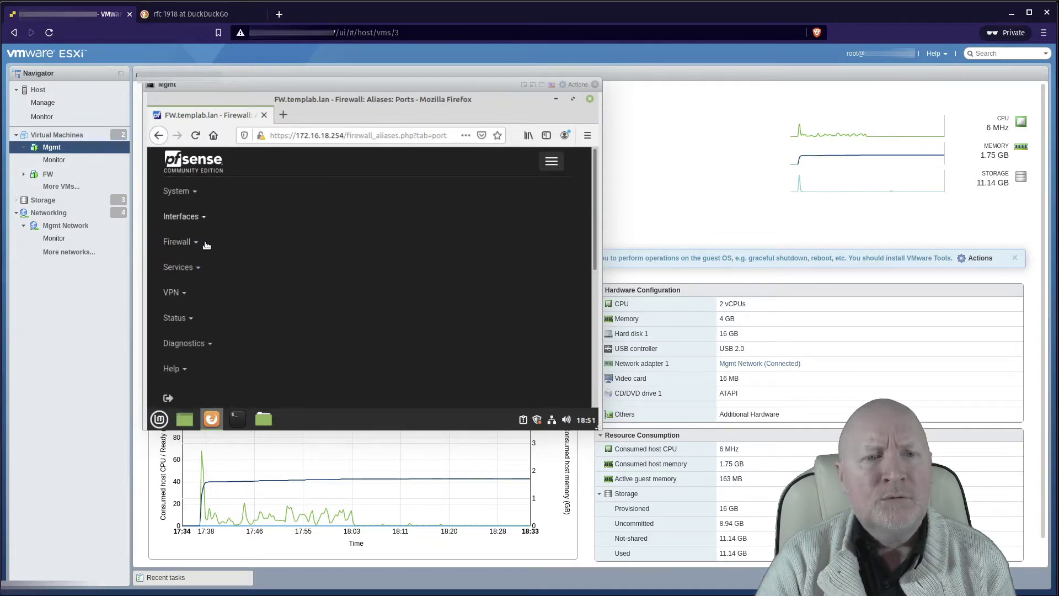
click(191, 249)
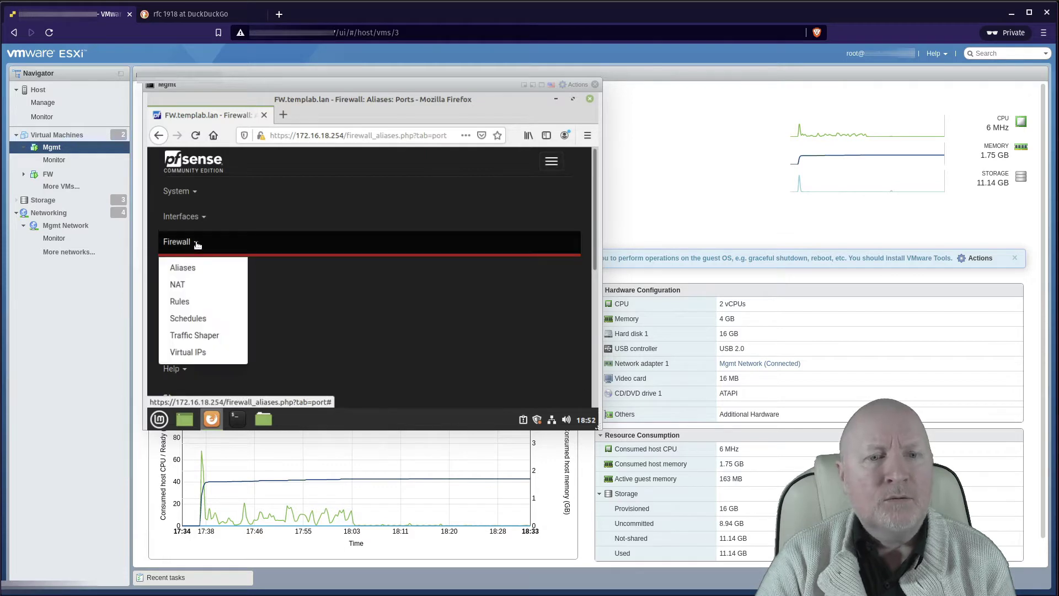
click(215, 300)
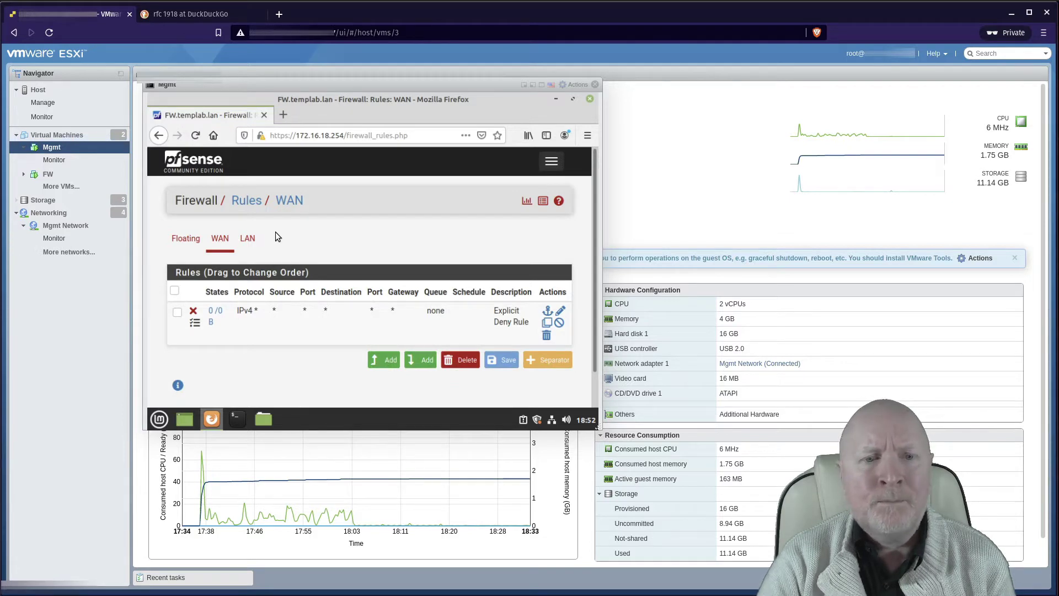
click(248, 239)
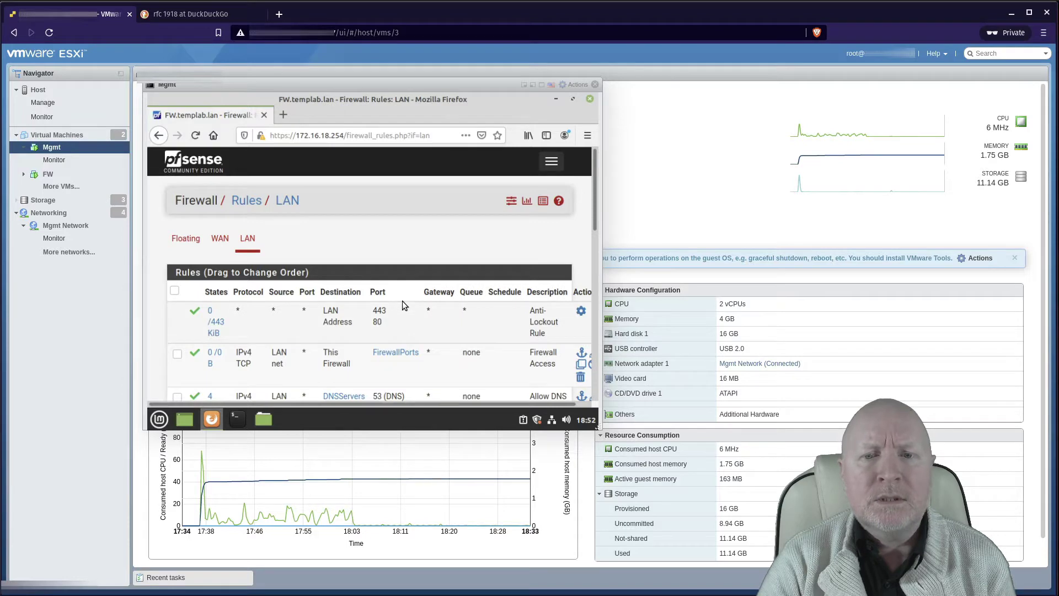
Step: Examine the LAN rules for firewall access, DNS and blocked IPs, including the addresses behind the DNSServers and BlockedIPs aliases
scroll(347, 357, down, 1)
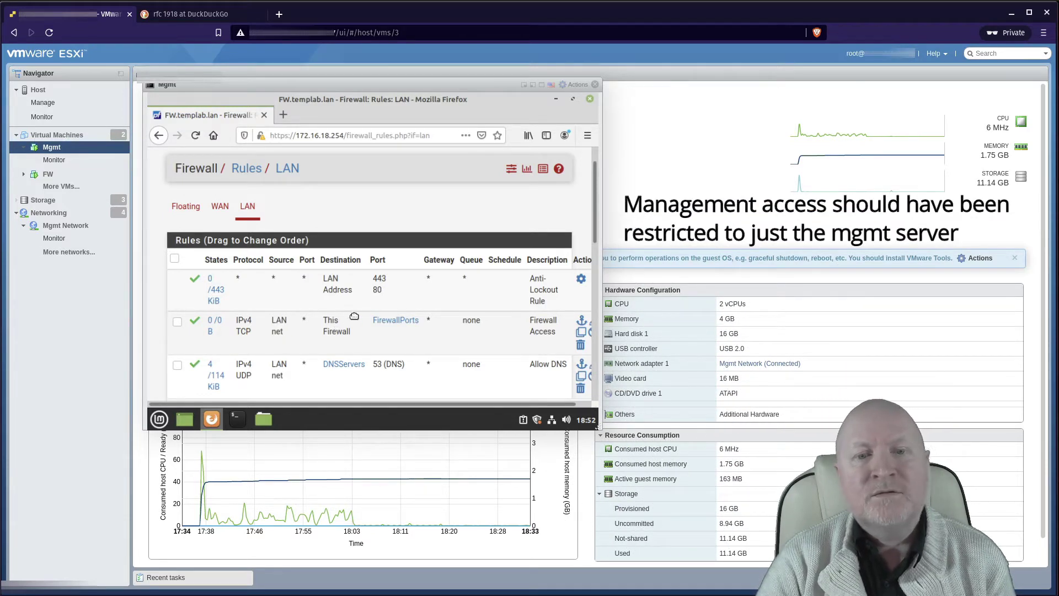
mouse_move(388, 326)
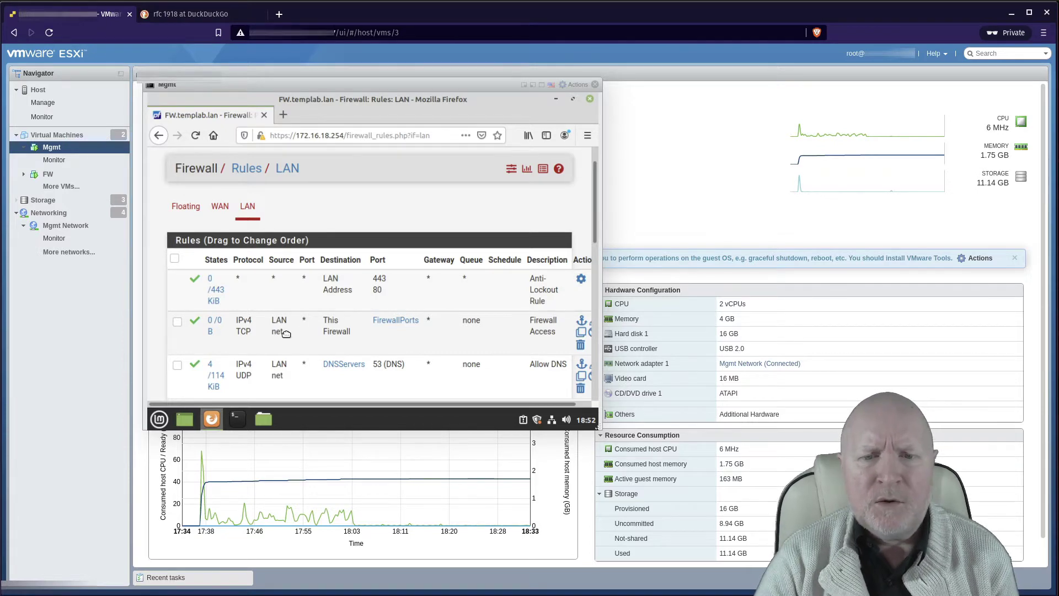
scroll(293, 335, down, 1)
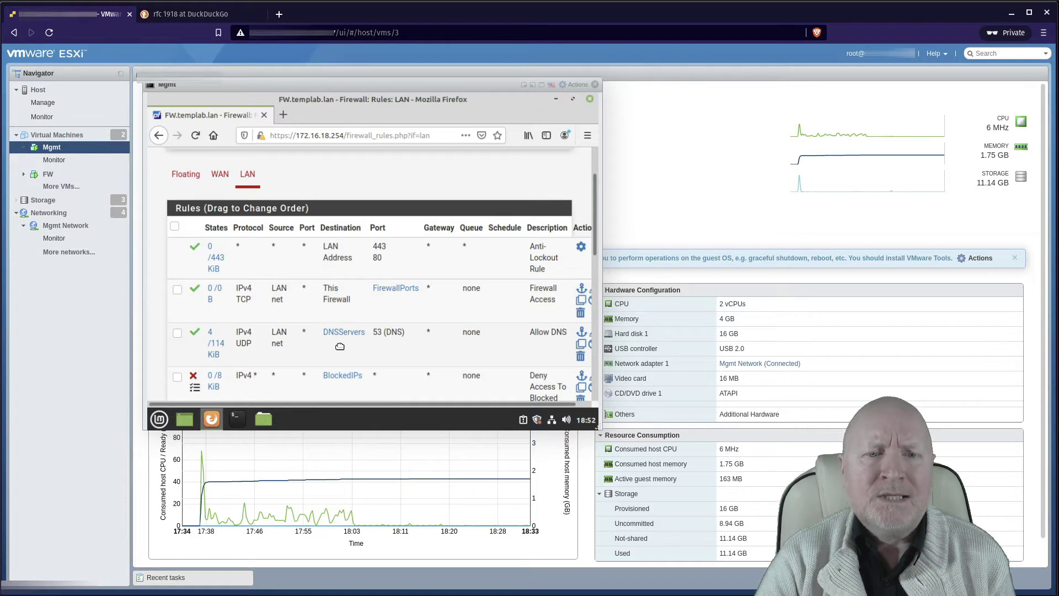
scroll(339, 291, down, 2)
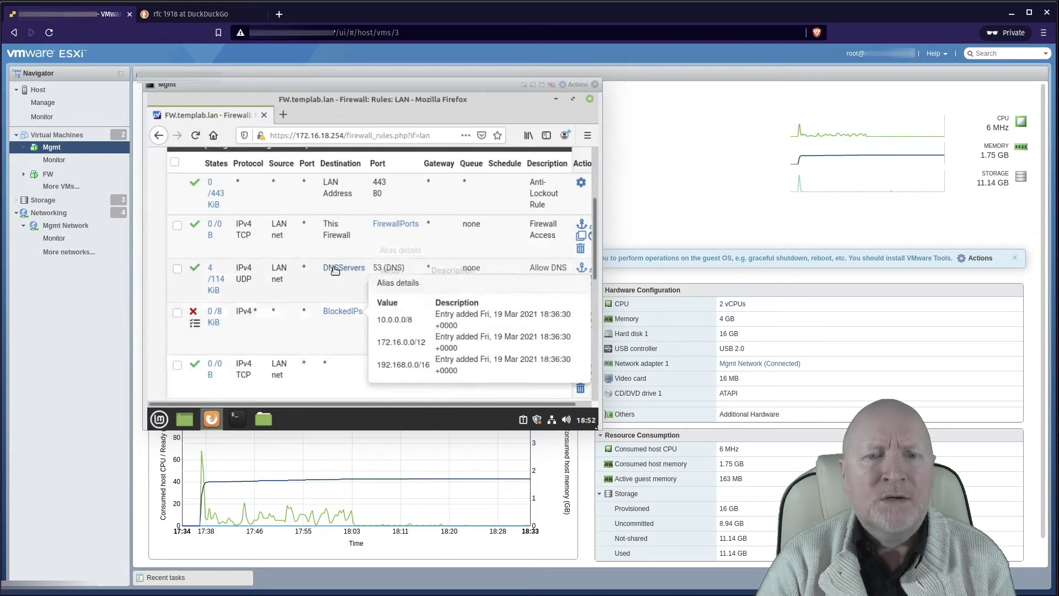
mouse_move(333, 273)
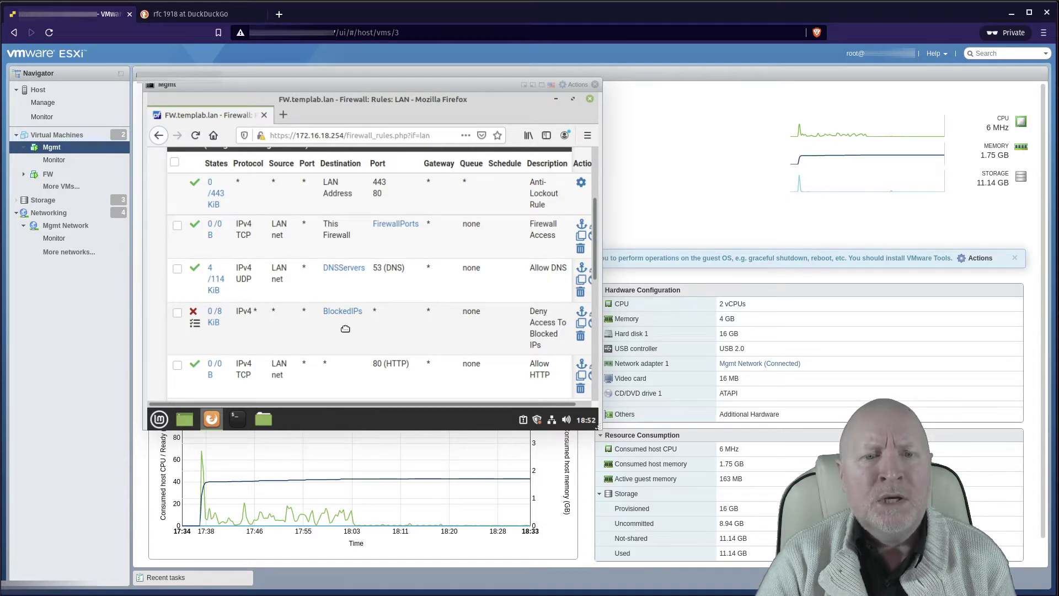
mouse_move(347, 316)
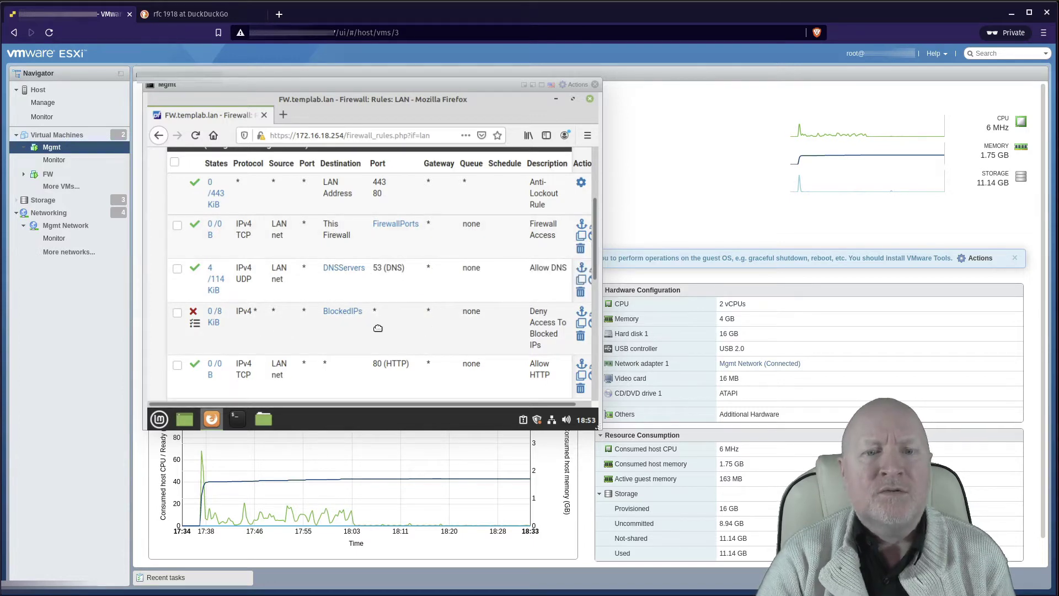
Step: Examine the LAN allow rules for HTTP, HTTPS, QIC and NTP and the explicit IPv4 and IPv6 deny rules
scroll(386, 312, down, 4)
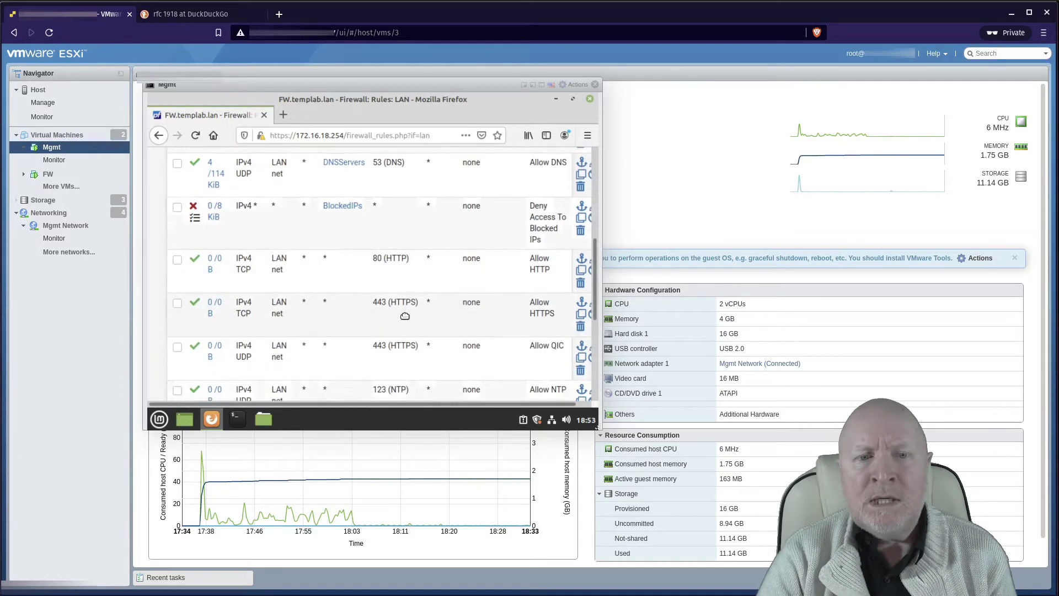
scroll(404, 316, down, 1)
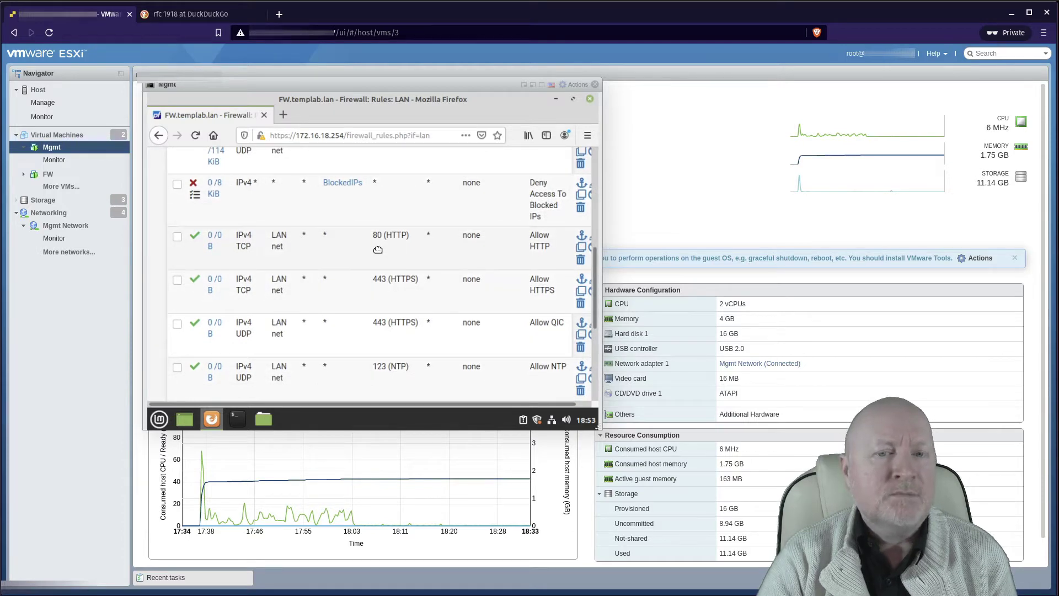
scroll(425, 270, down, 1)
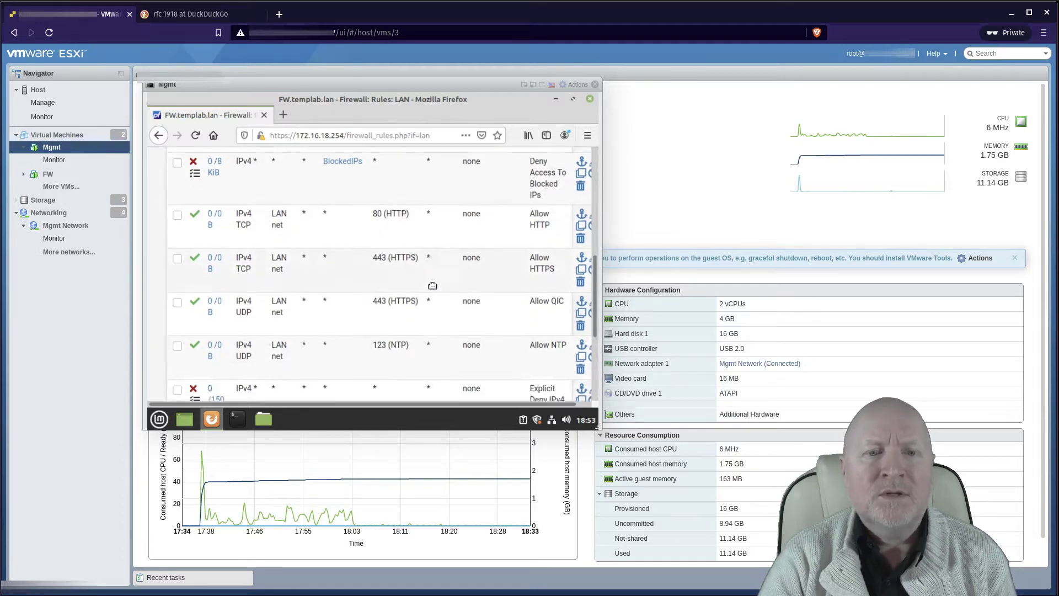
scroll(432, 285, down, 1)
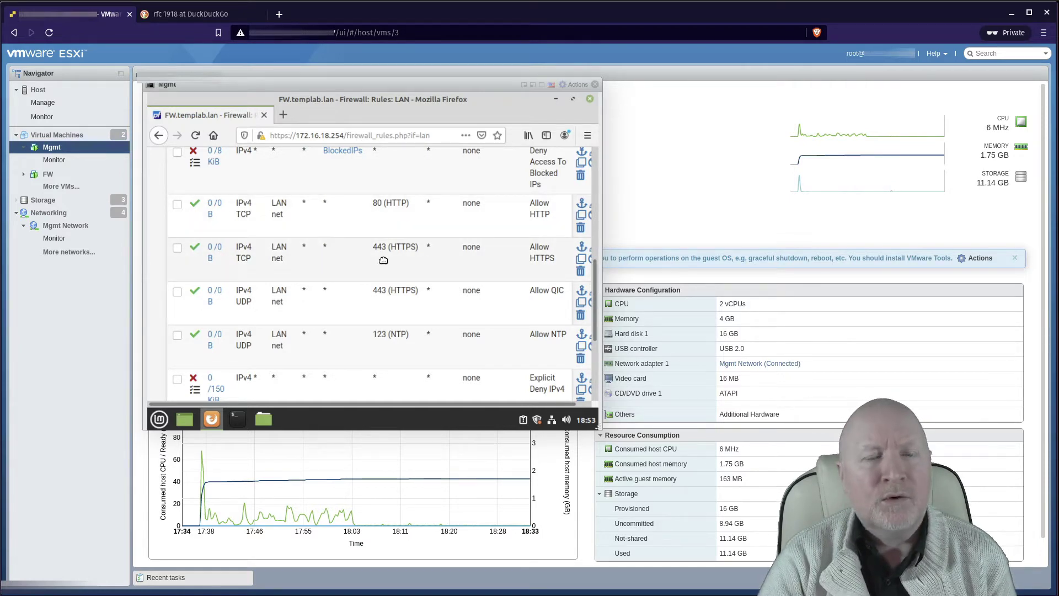
scroll(397, 263, down, 3)
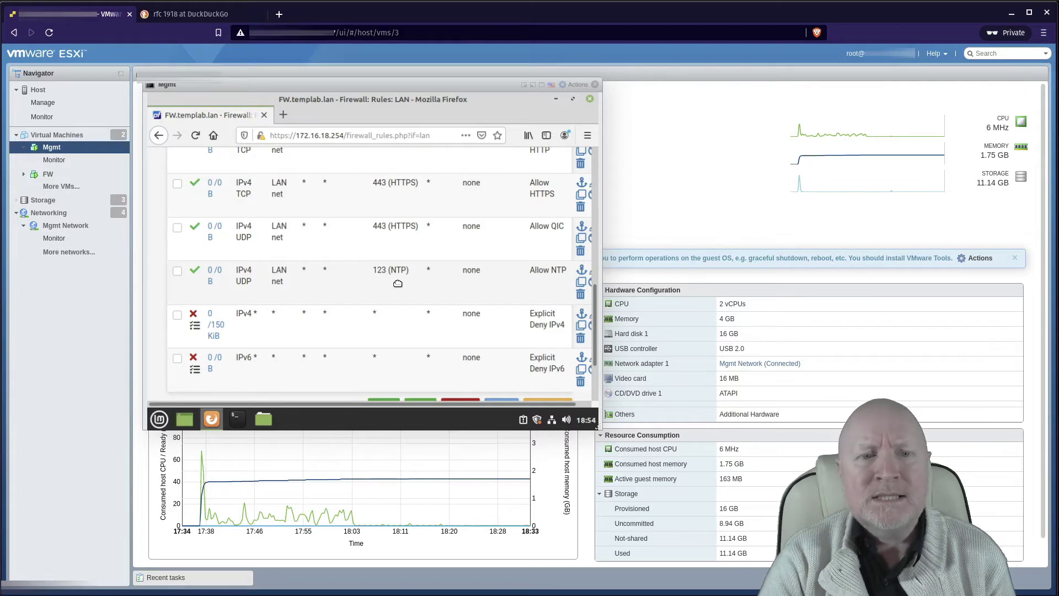
scroll(398, 284, up, 5)
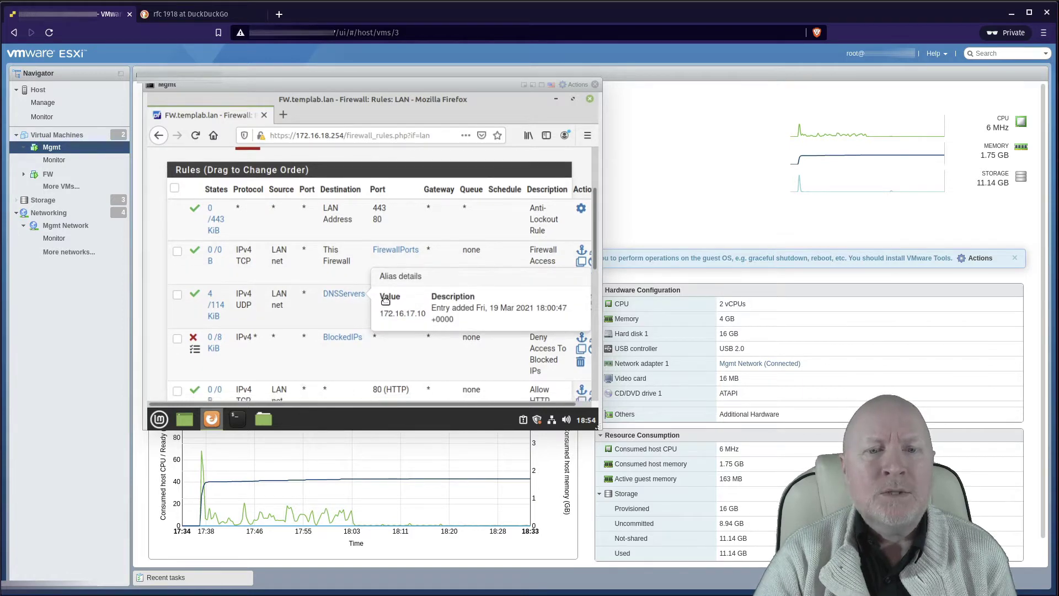
scroll(295, 202, down, 5)
scroll(358, 204, up, 1)
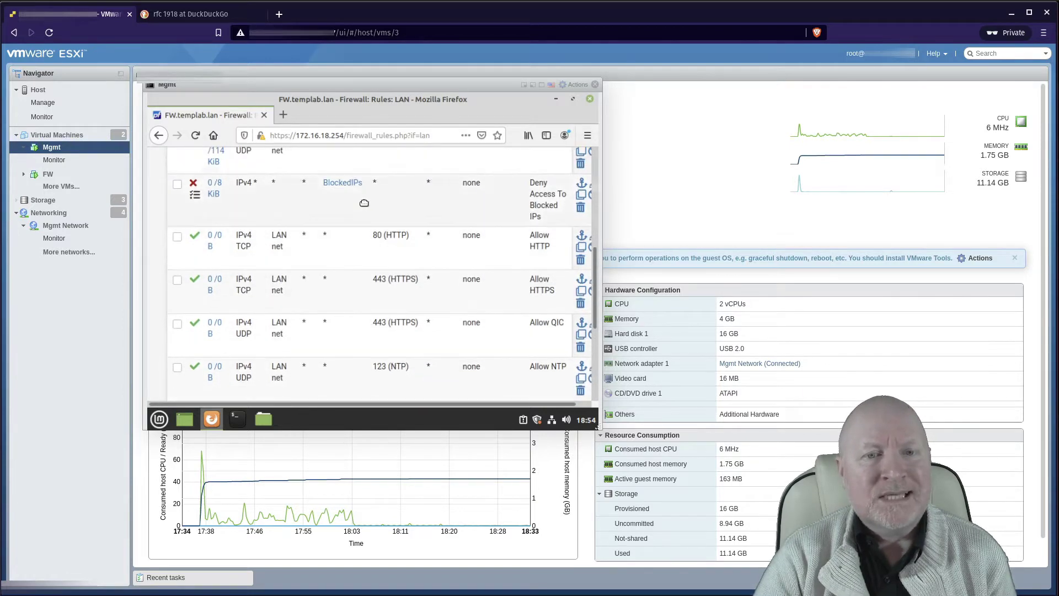
scroll(358, 204, down, 1)
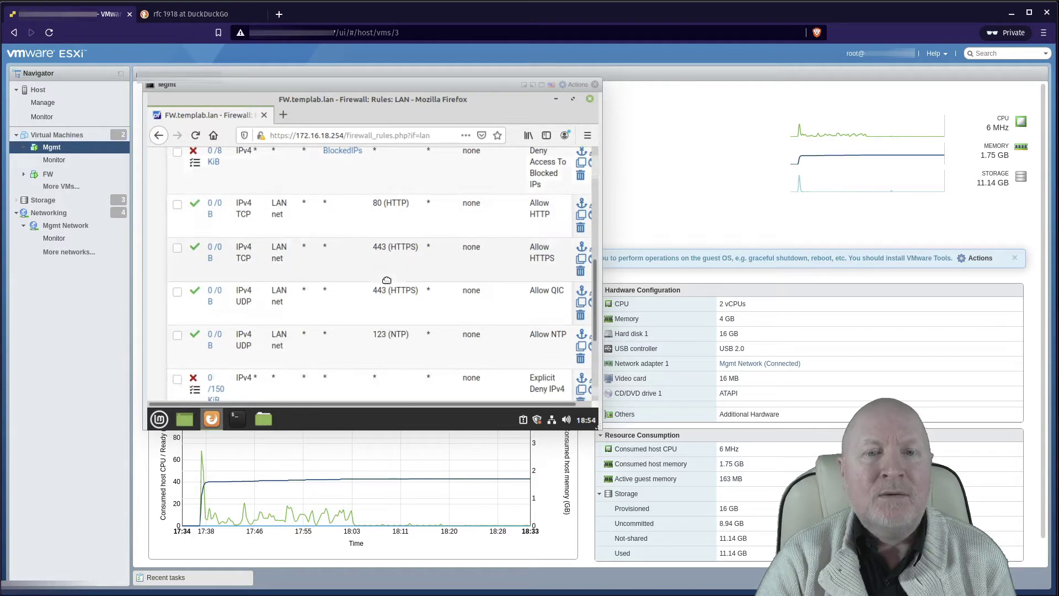
scroll(397, 289, down, 3)
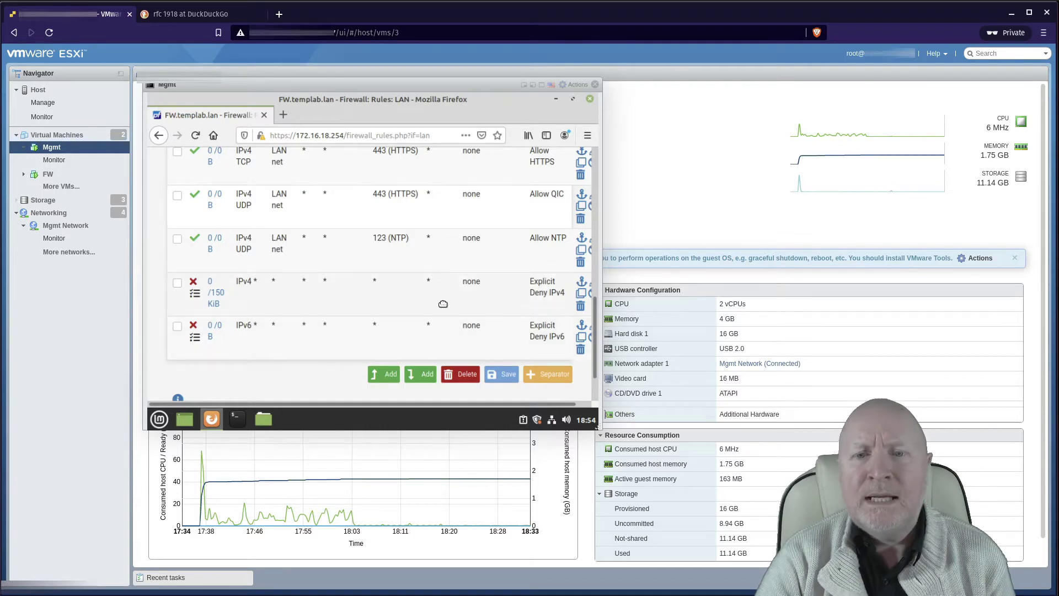
Step: Review the order of the LAN rules from the Anti-Lockout Rule down to the explicit deny rules
scroll(443, 304, up, 10)
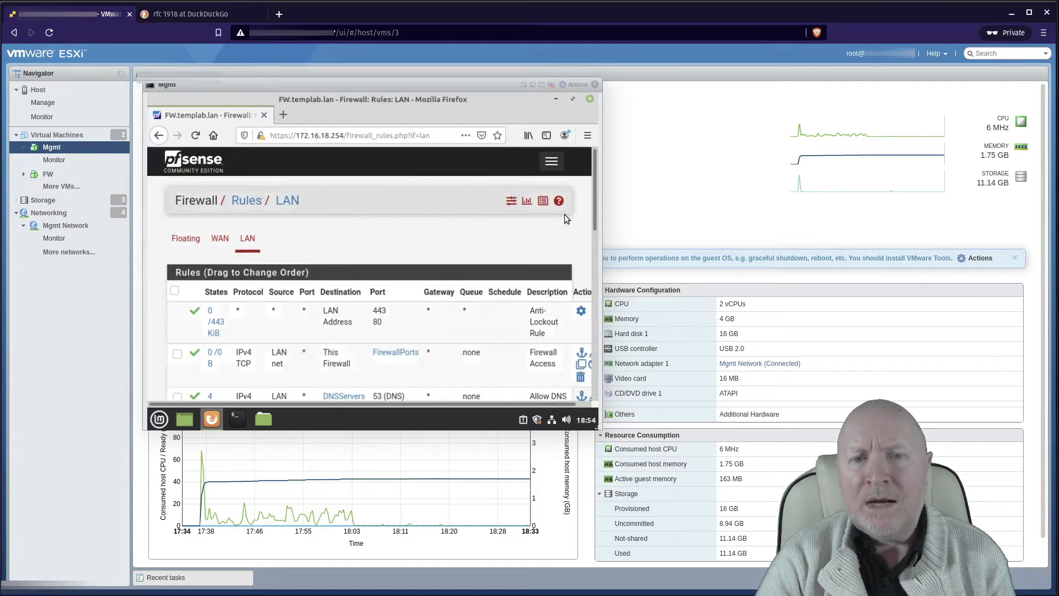
scroll(485, 232, down, 3)
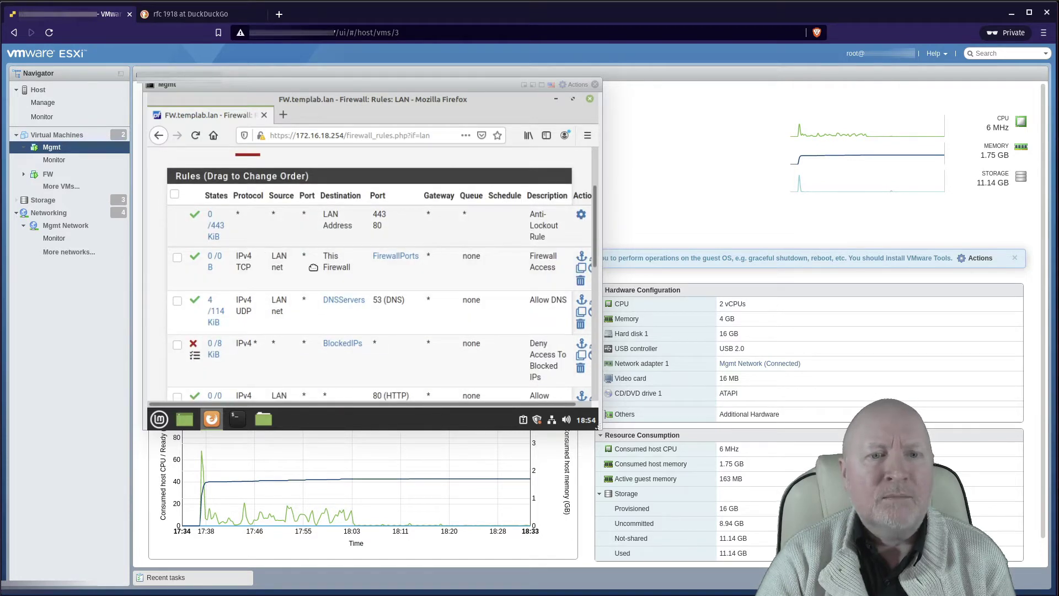
mouse_move(343, 304)
scroll(296, 258, down, 1)
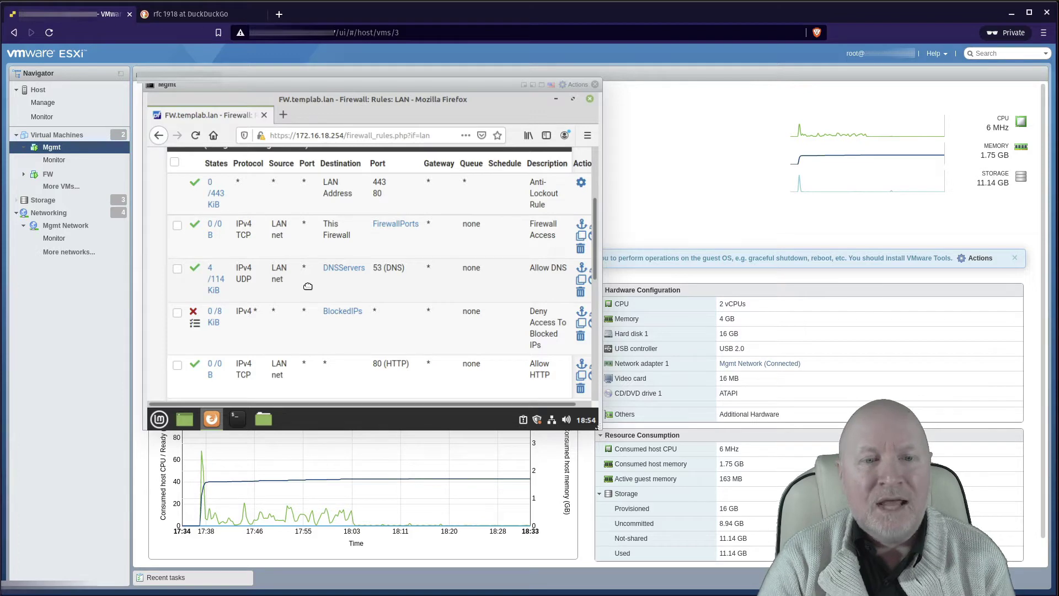
scroll(386, 295, down, 2)
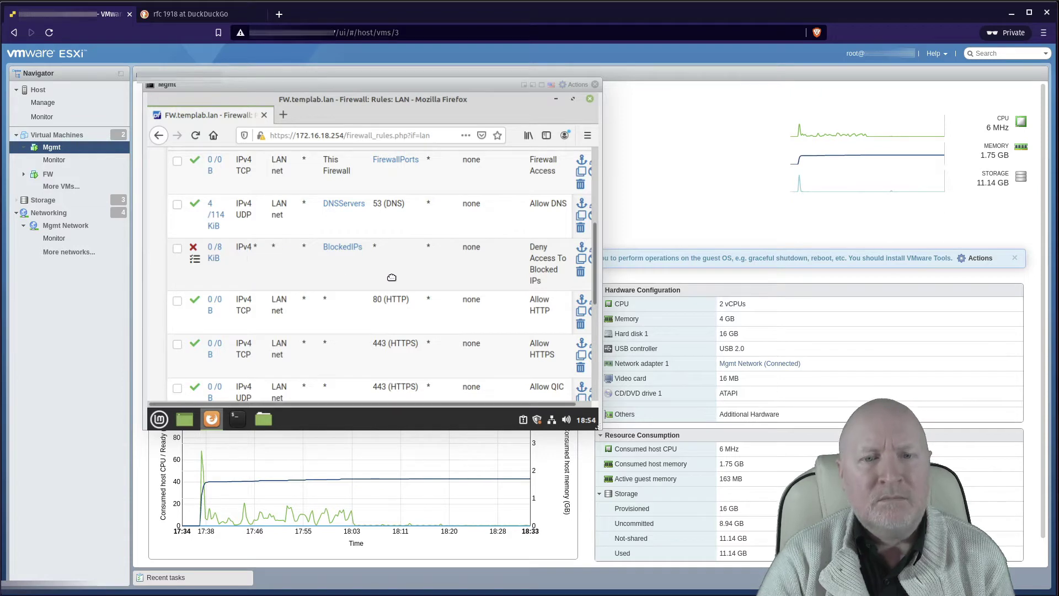
scroll(392, 277, down, 2)
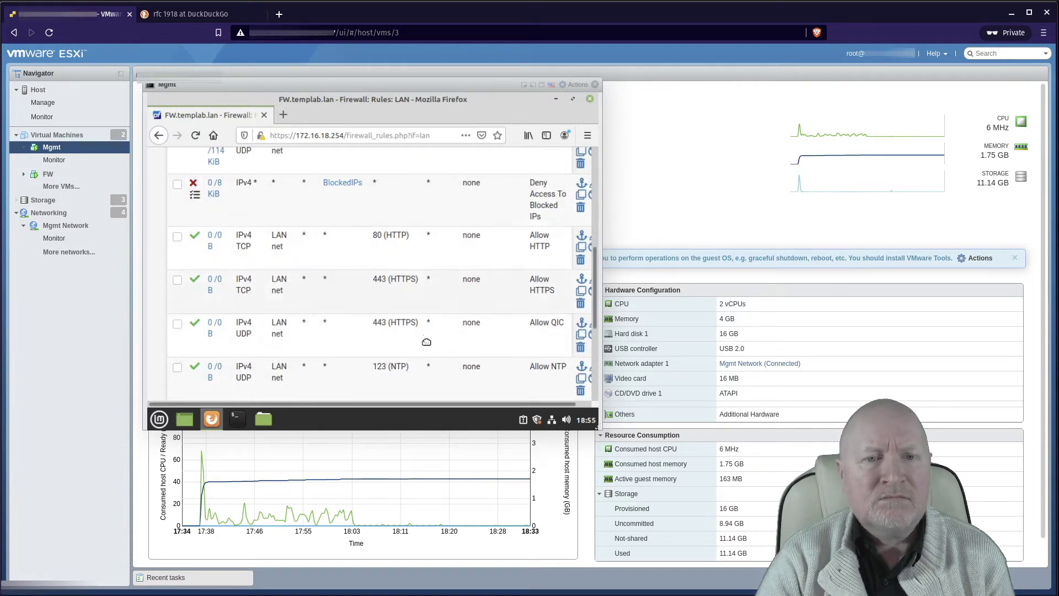
scroll(331, 287, down, 2)
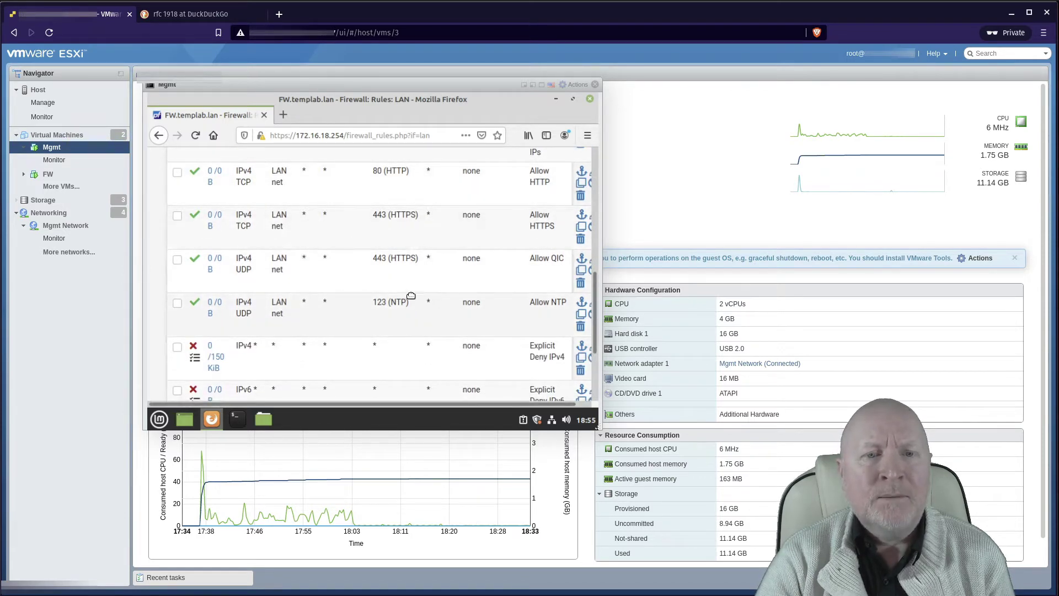
scroll(408, 303, up, 2)
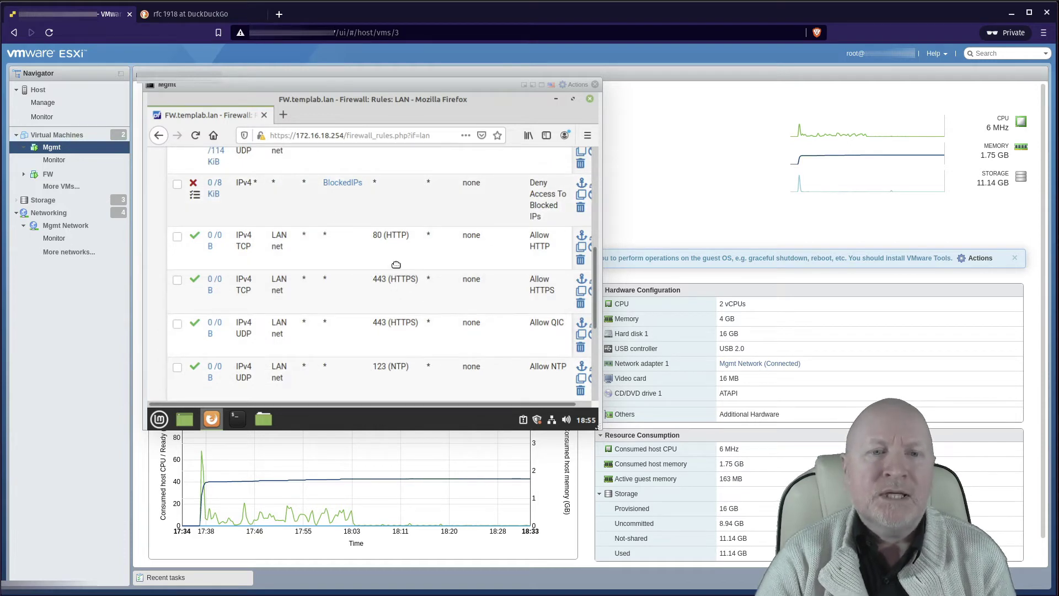
scroll(392, 309, up, 3)
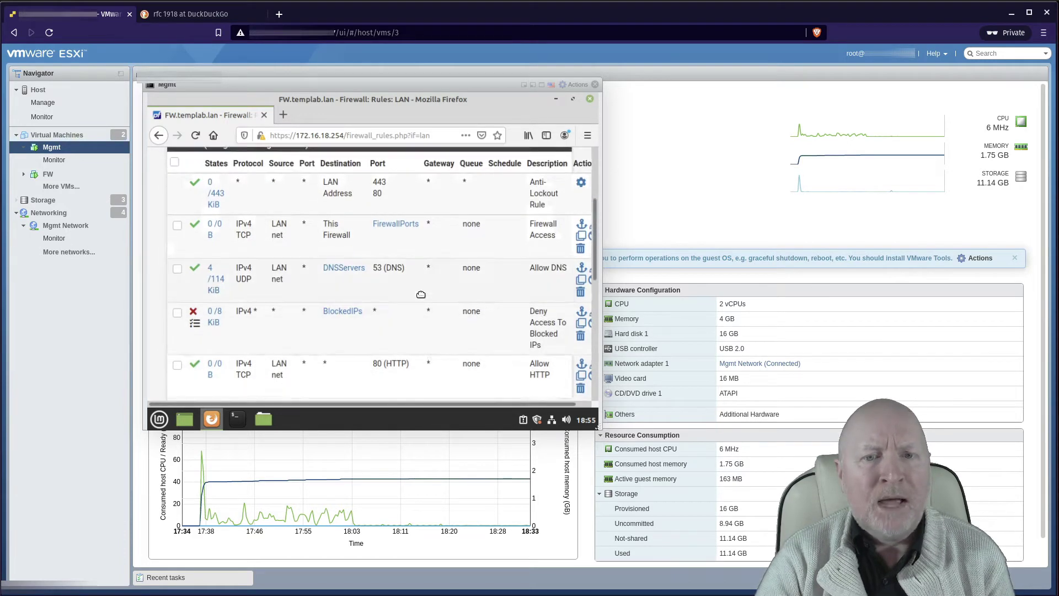
scroll(421, 294, up, 1)
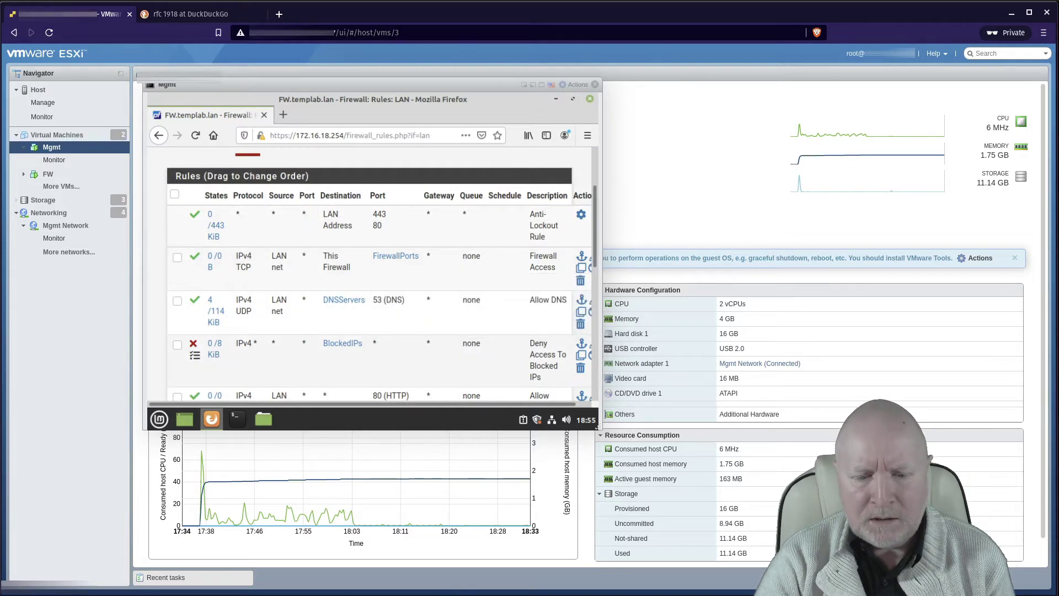
Step: Compare the BlockedIPs deny rule's position with the web and NTP allow rules, and return to the Anti-Lockout and Firewall Access rules
key(alt+Tab)
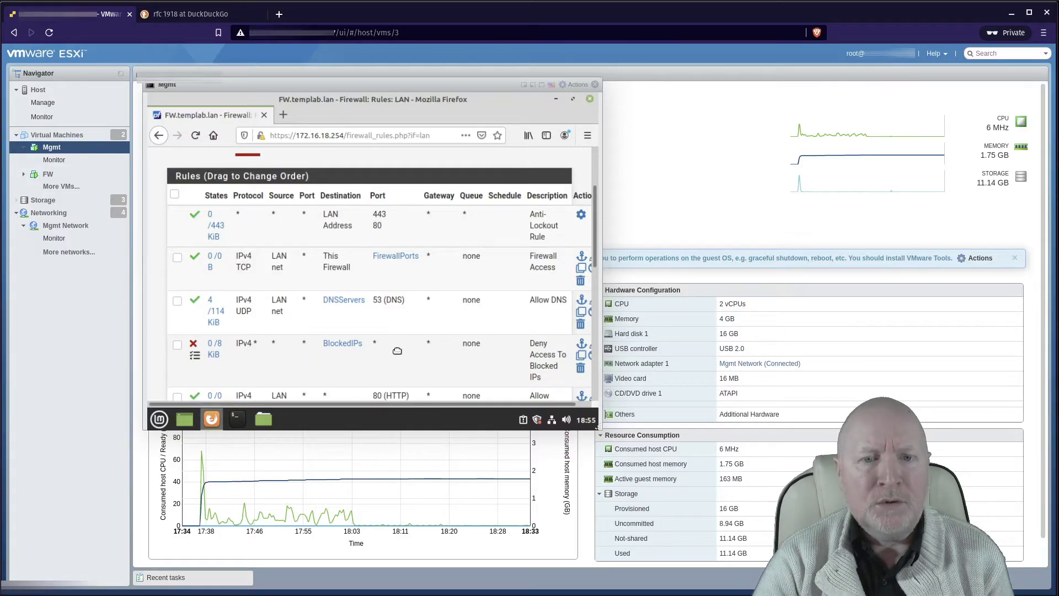
scroll(406, 353, down, 4)
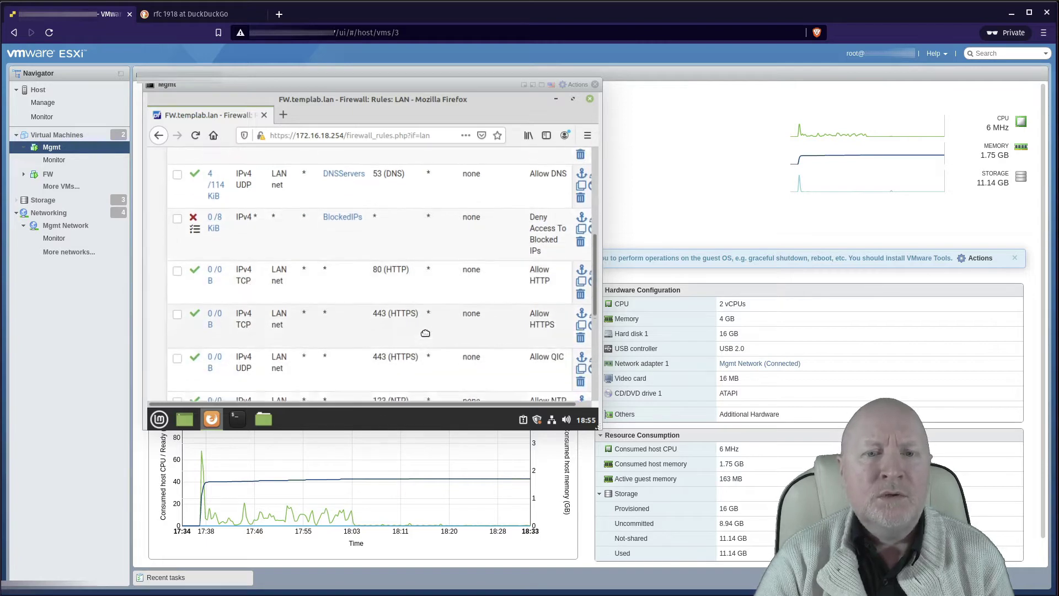
scroll(422, 331, down, 2)
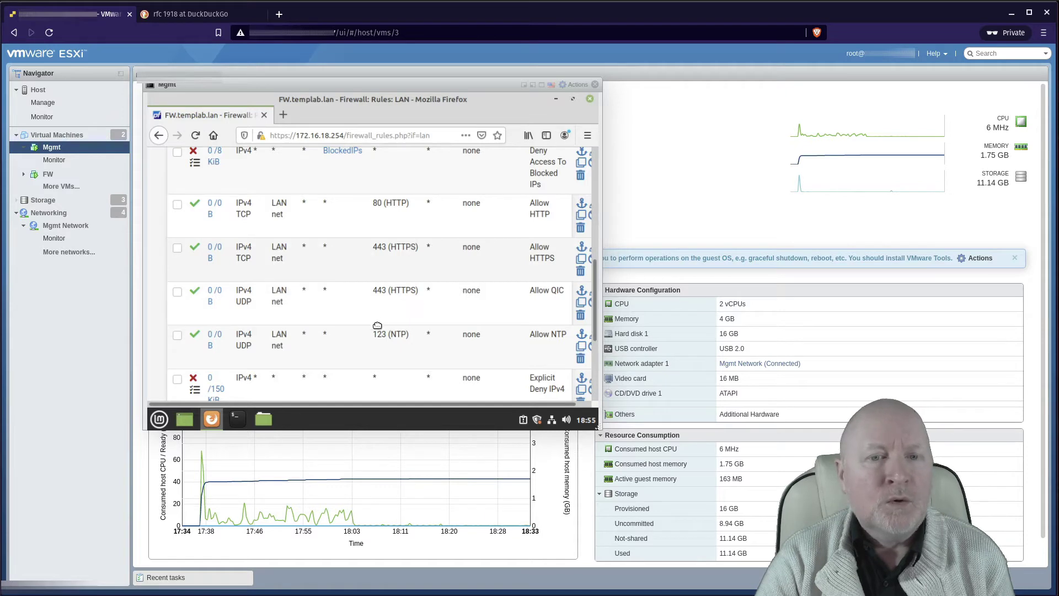
scroll(355, 308, up, 2)
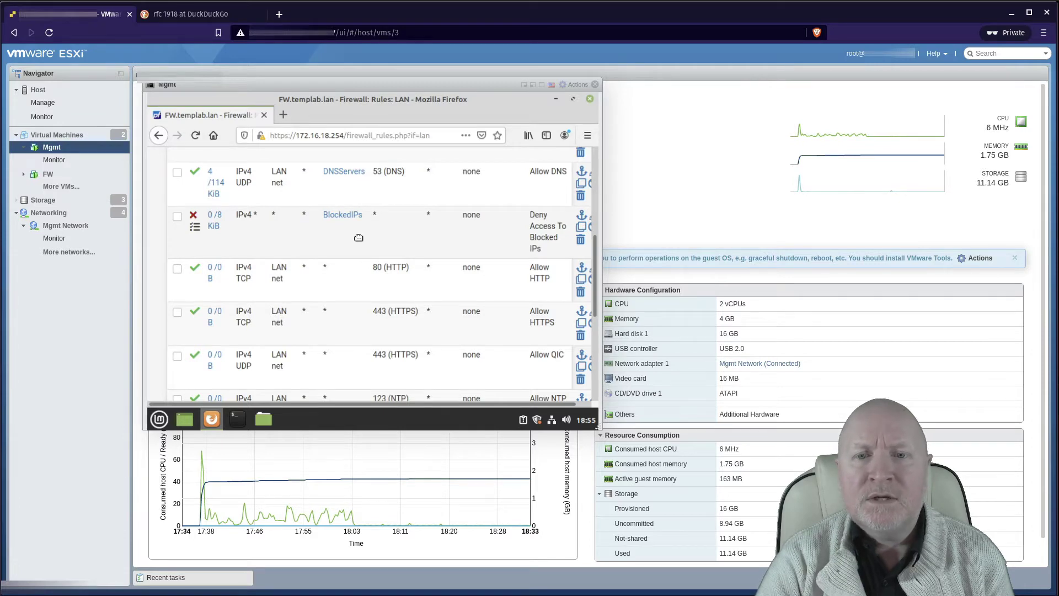
scroll(359, 237, up, 3)
scroll(409, 292, up, 1)
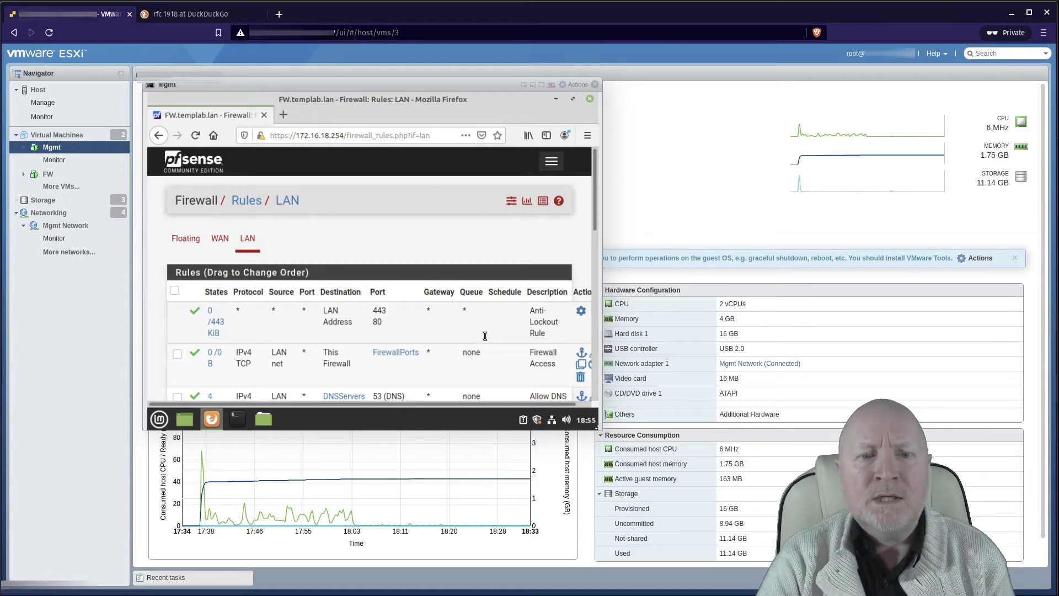
mouse_move(408, 358)
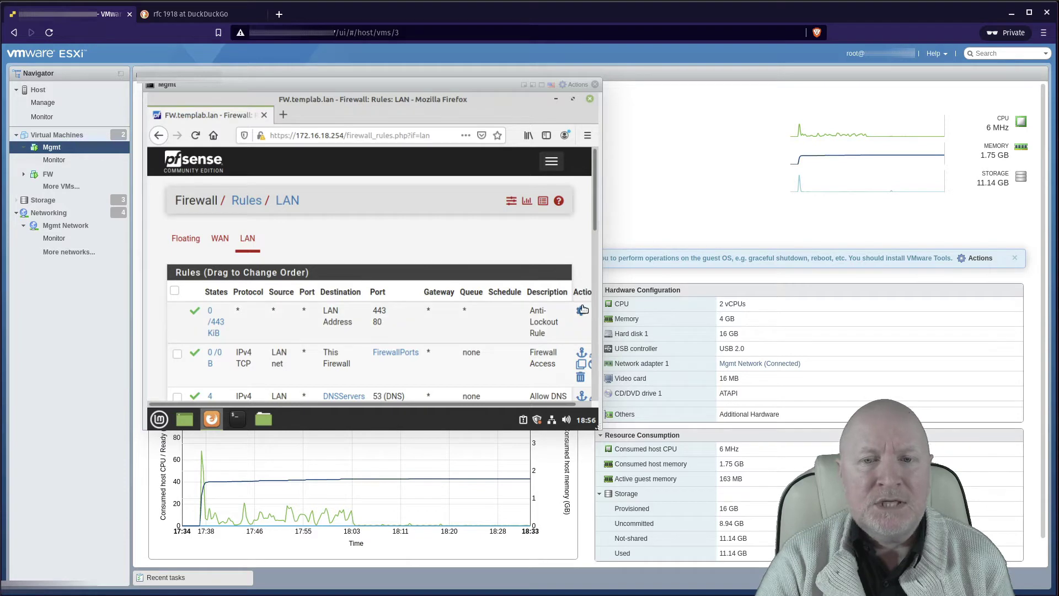
Step: Disable the webConfigurator anti-lockout rule in the advanced Admin Access system settings and save the change
click(552, 162)
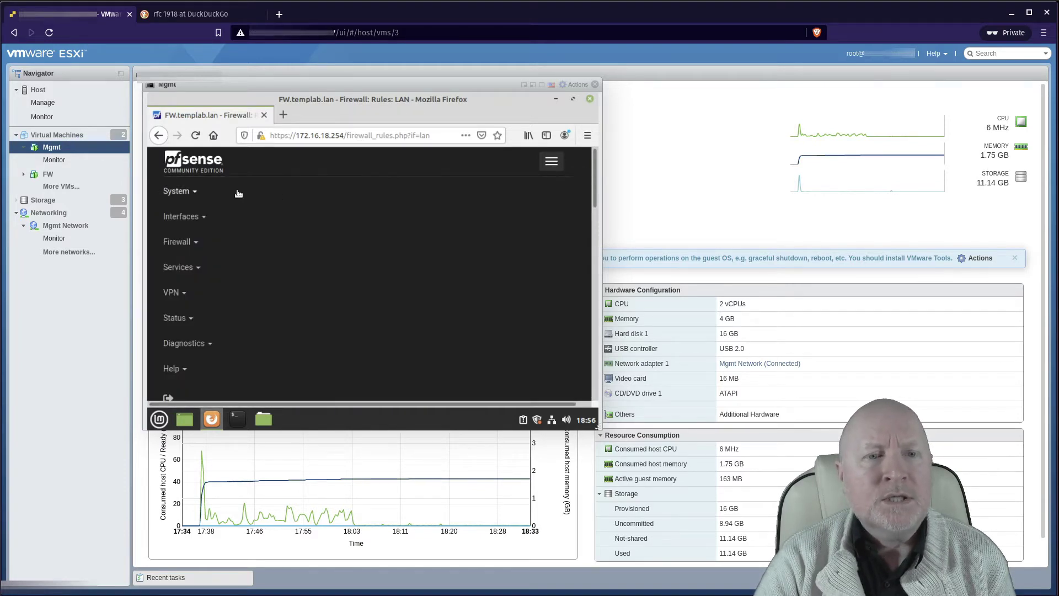
click(198, 197)
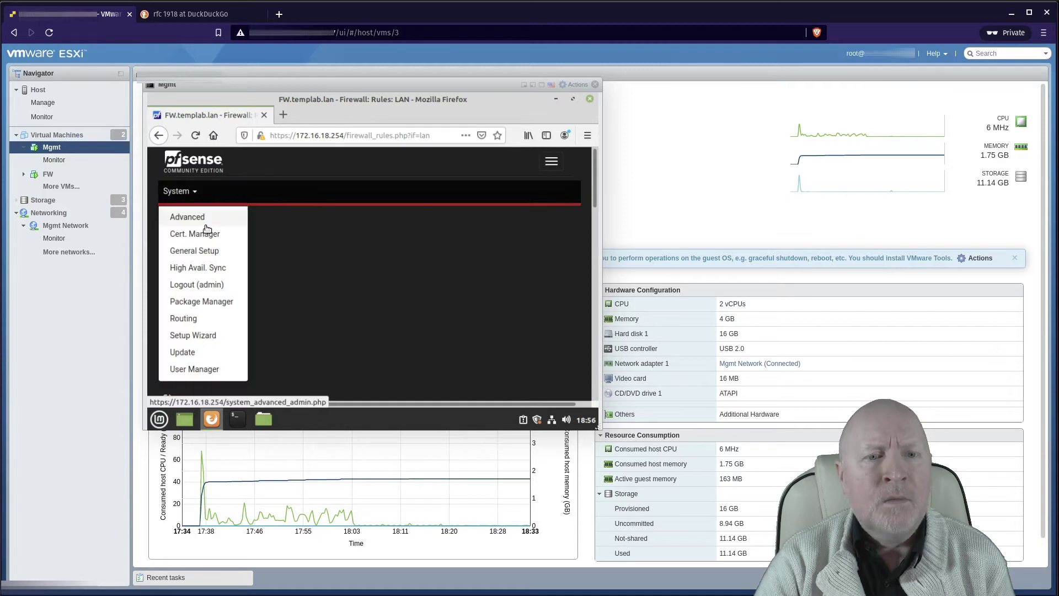
click(208, 217)
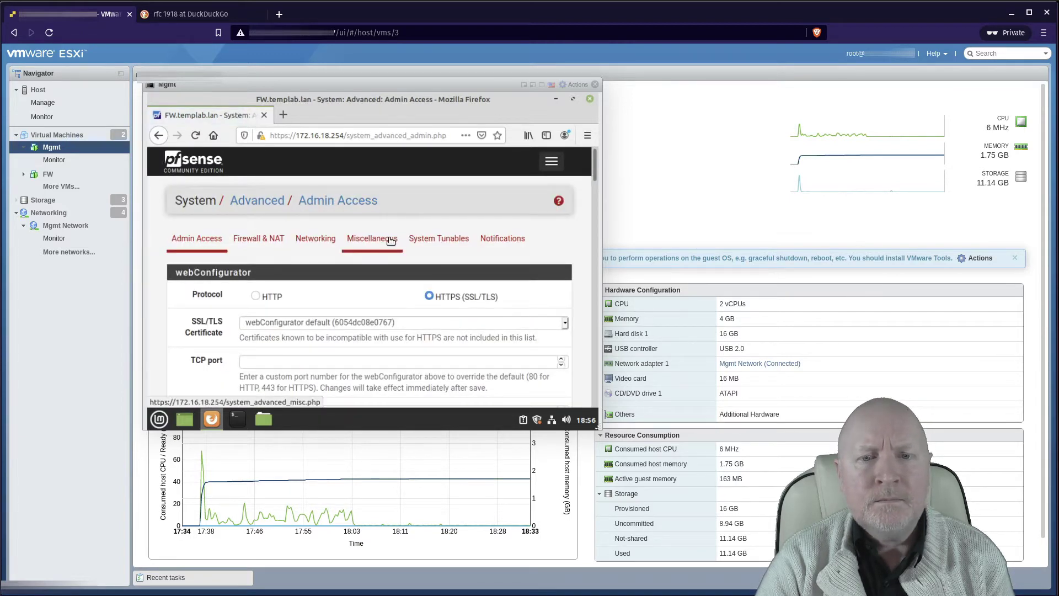
scroll(390, 241, down, 7)
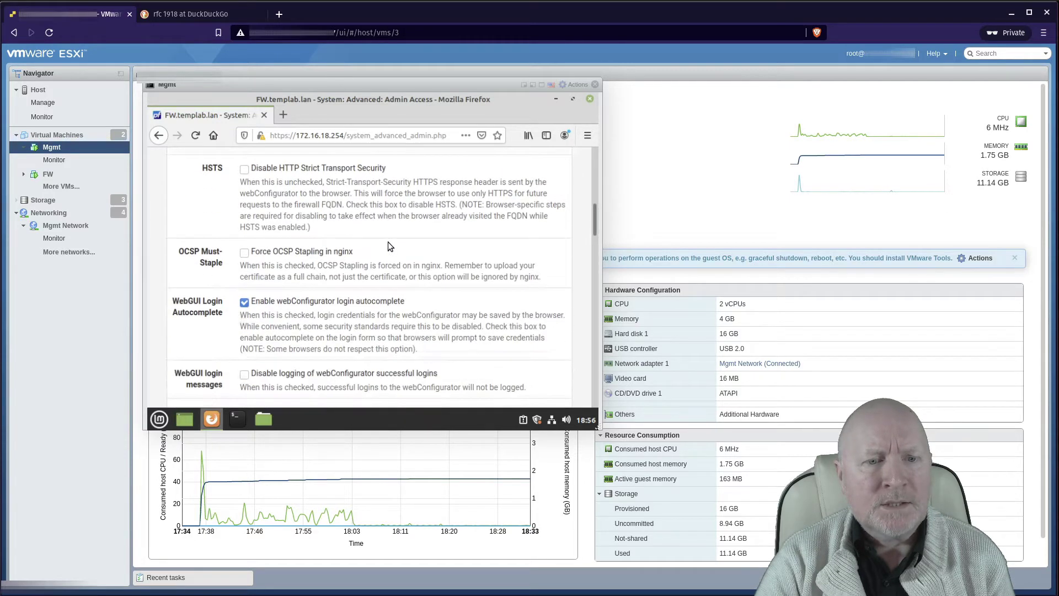
scroll(389, 243, down, 5)
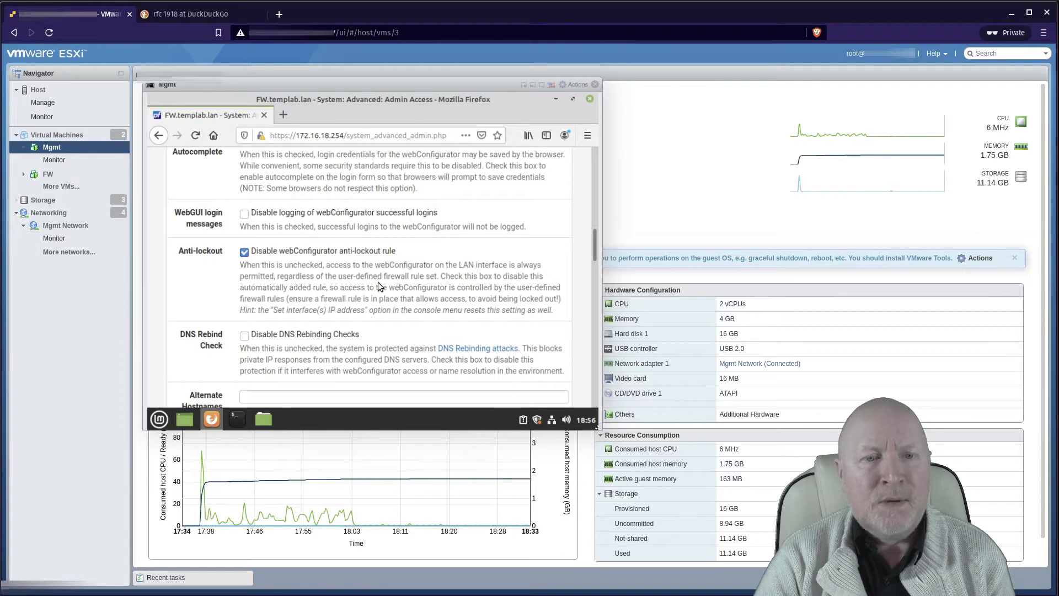
scroll(379, 281, down, 9)
scroll(382, 278, down, 10)
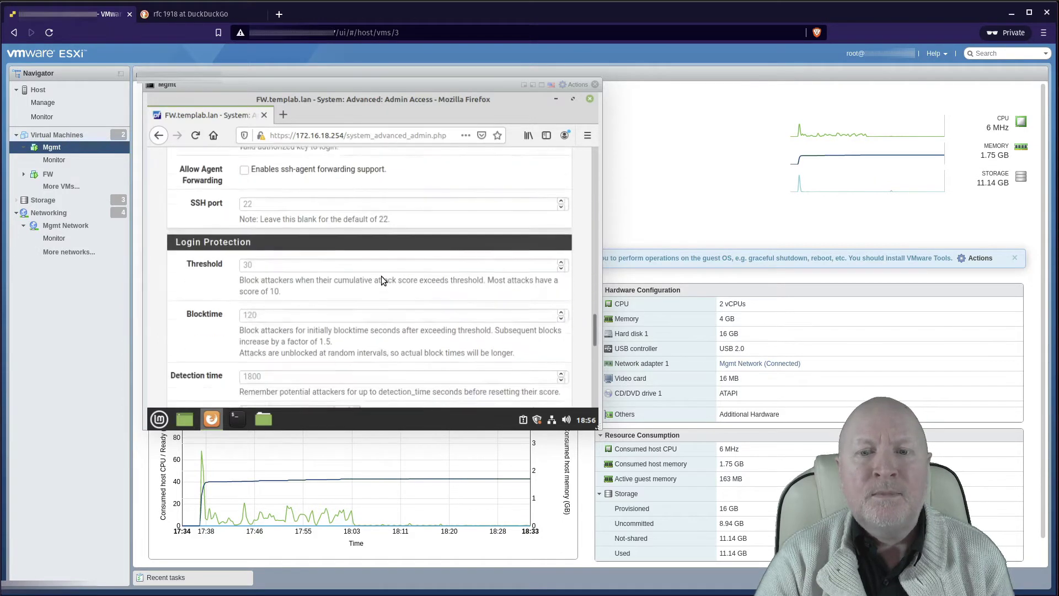
scroll(381, 280, down, 3)
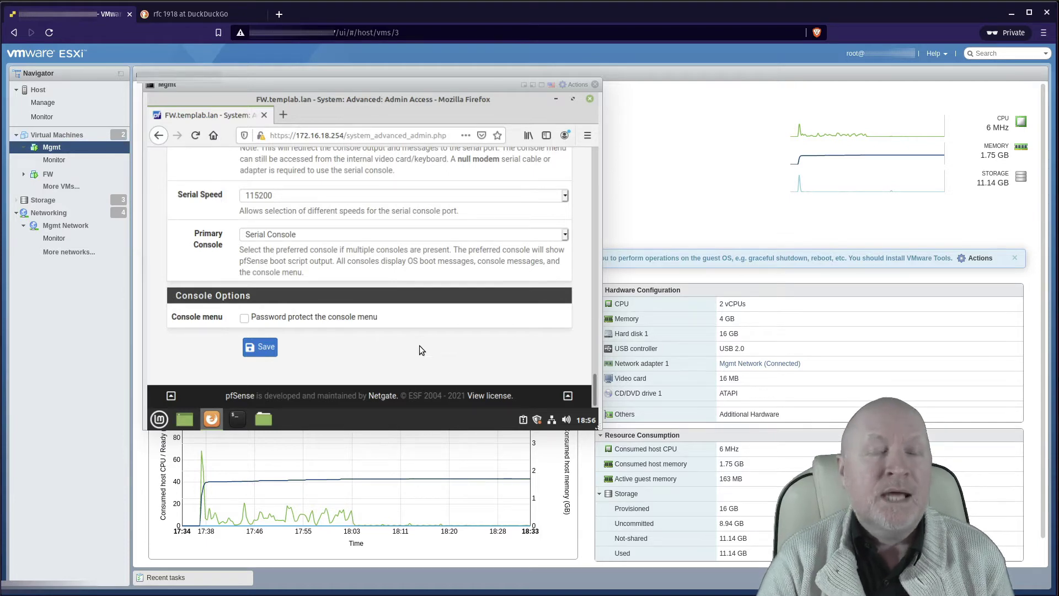
click(274, 352)
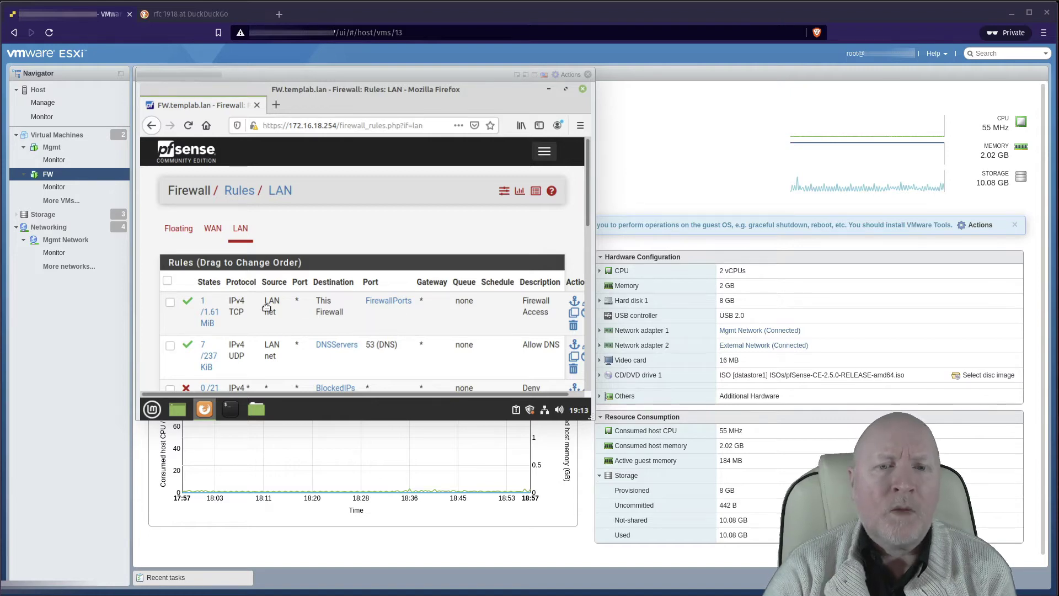
Step: Open the advanced Admin Access system settings from the LAN rules page
mouse_move(395, 308)
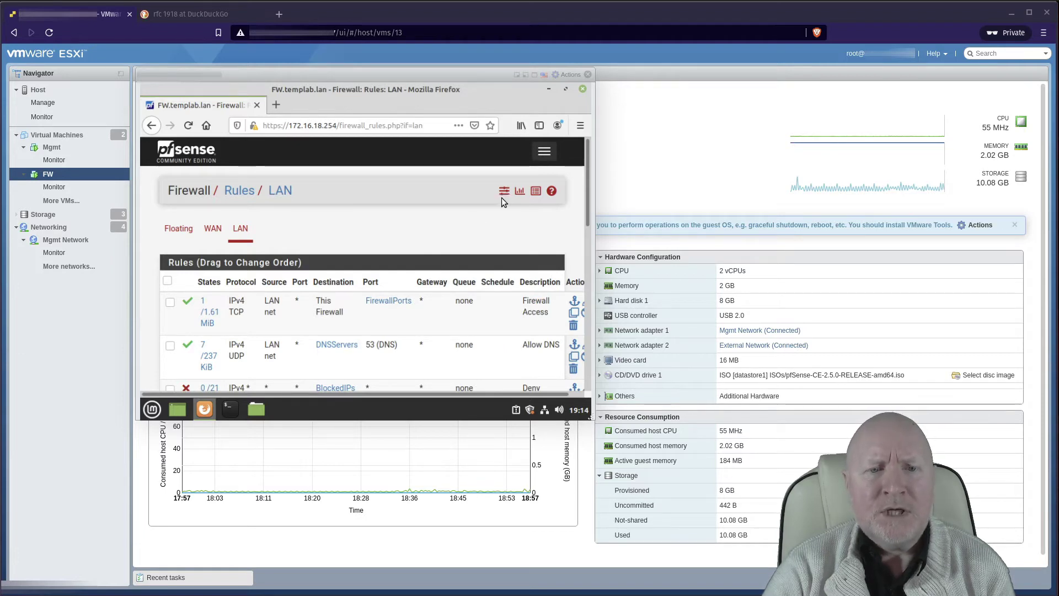
click(544, 152)
click(181, 184)
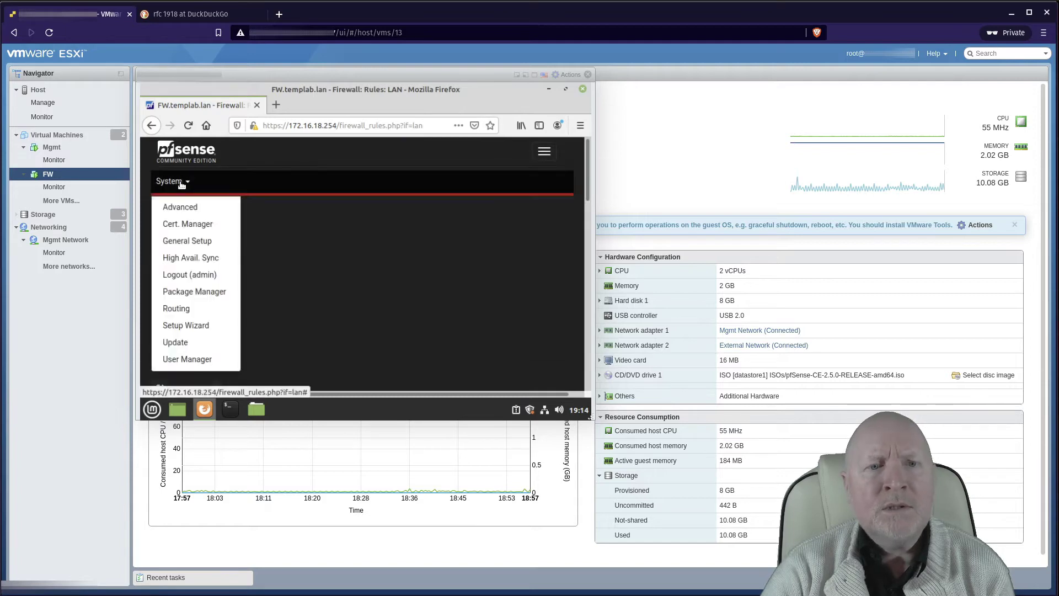
click(188, 212)
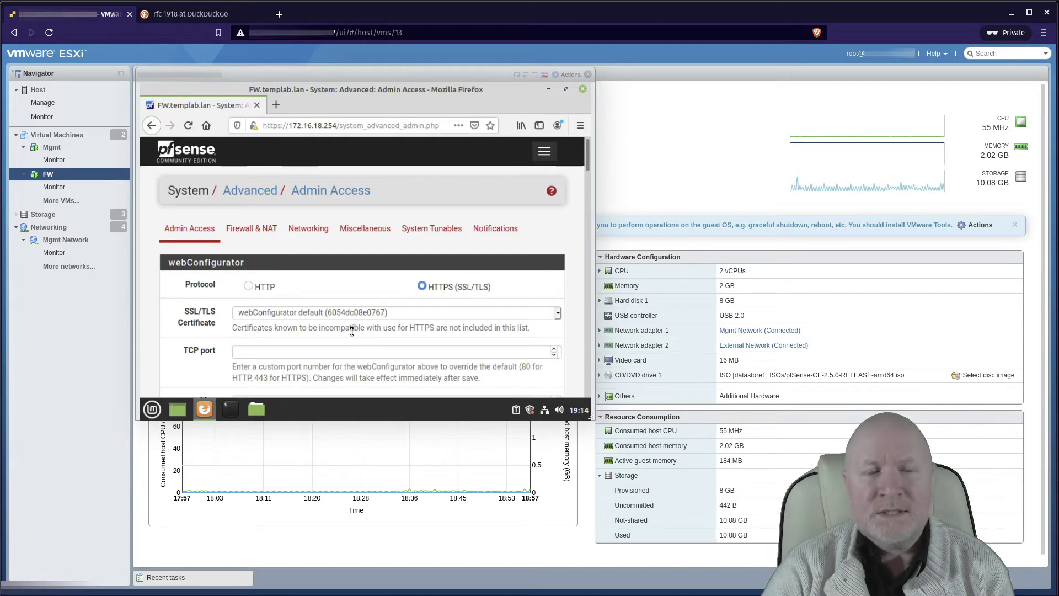
Step: Examine the webConfigurator options from protocol and TCP port through redirect, HSTS and login autocomplete, and return to the TCP port setting
scroll(352, 331, down, 1)
scroll(352, 331, down, 1)
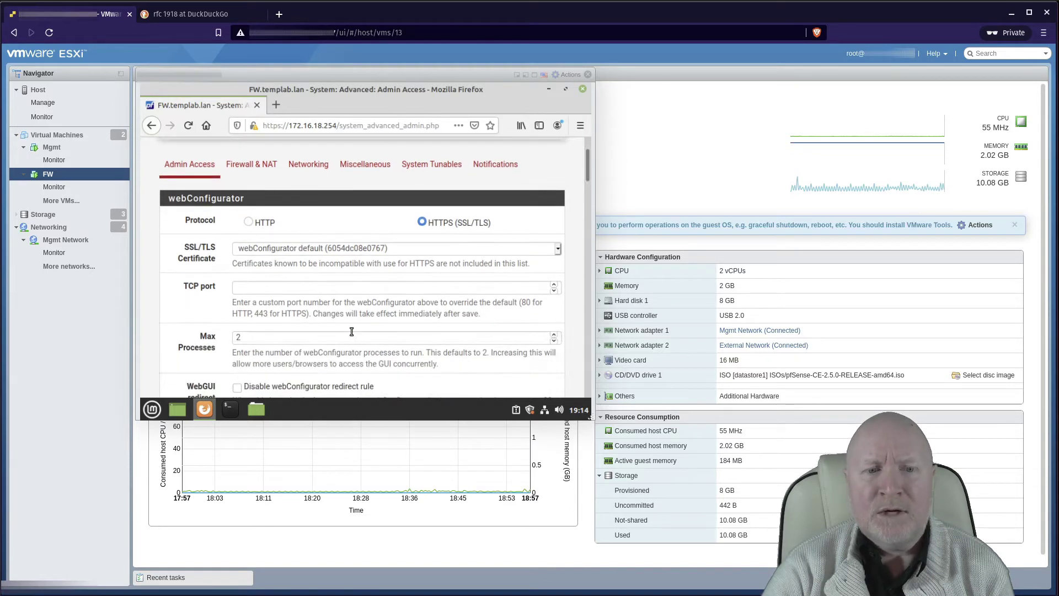
scroll(351, 331, down, 2)
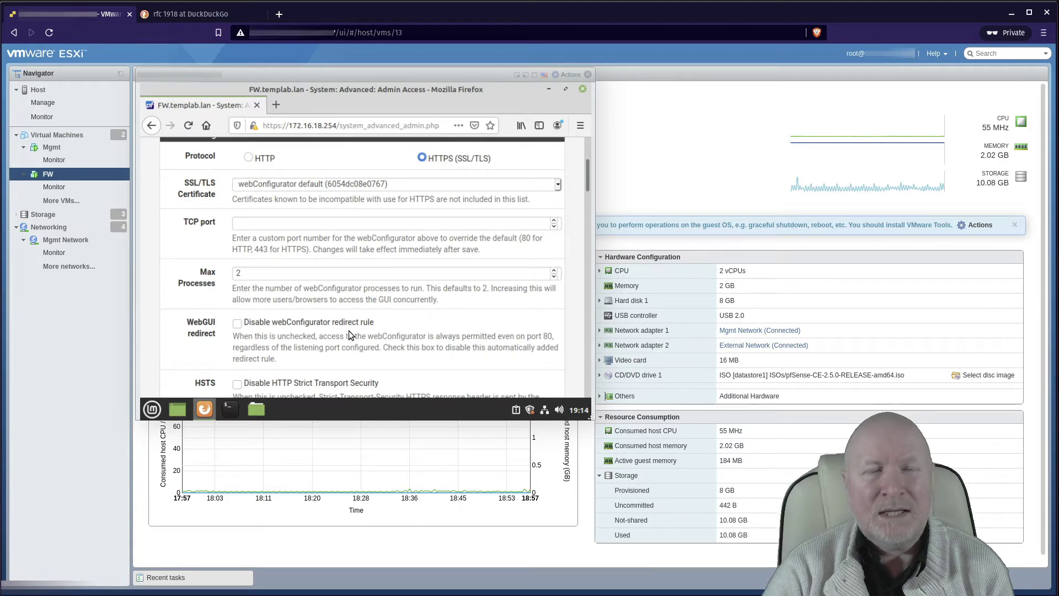
scroll(349, 330, down, 3)
scroll(350, 331, down, 1)
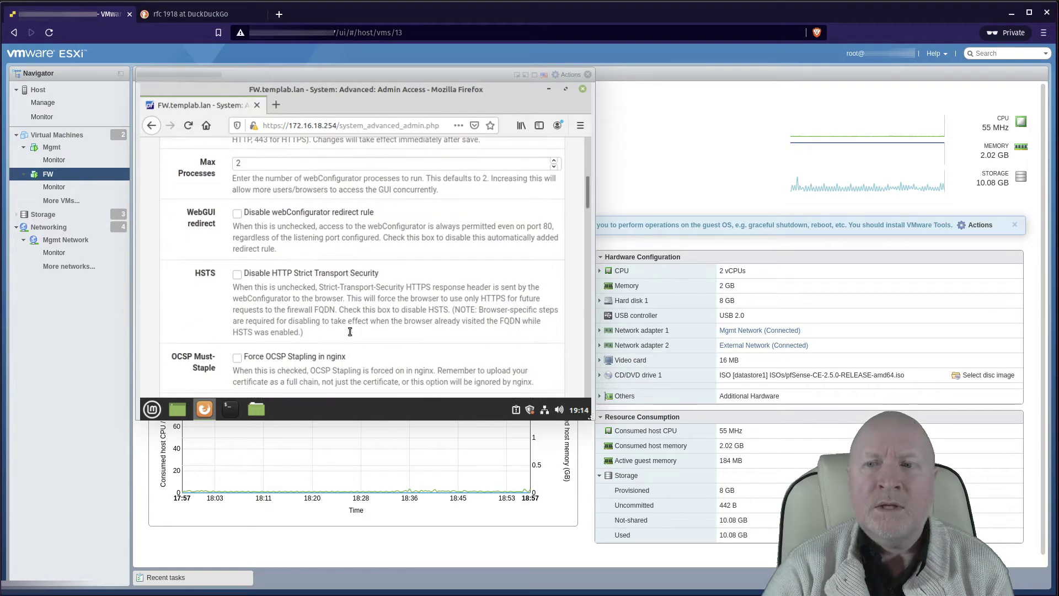
scroll(350, 331, down, 2)
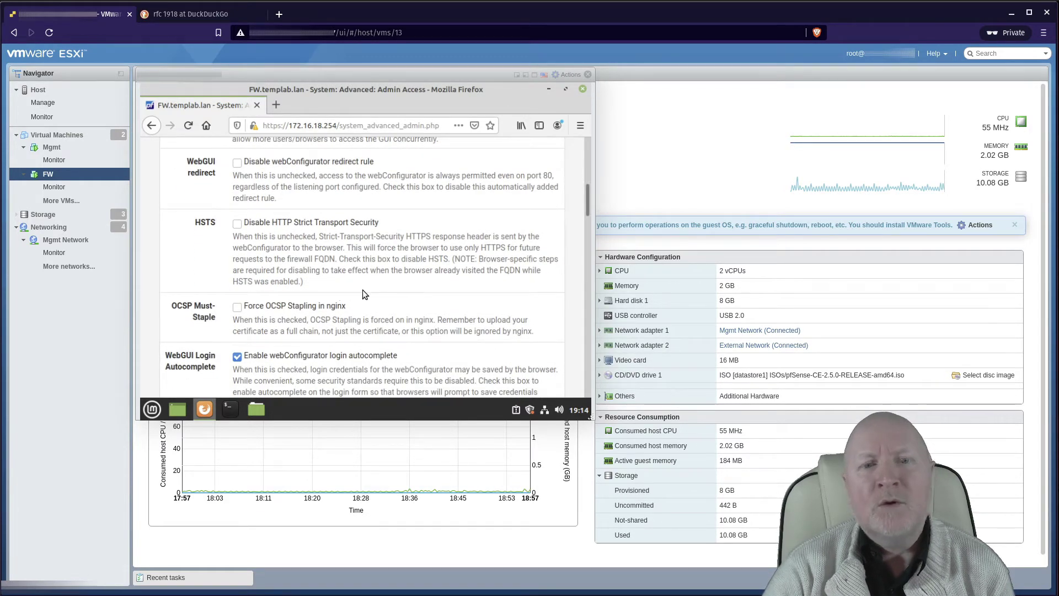
scroll(362, 290, down, 2)
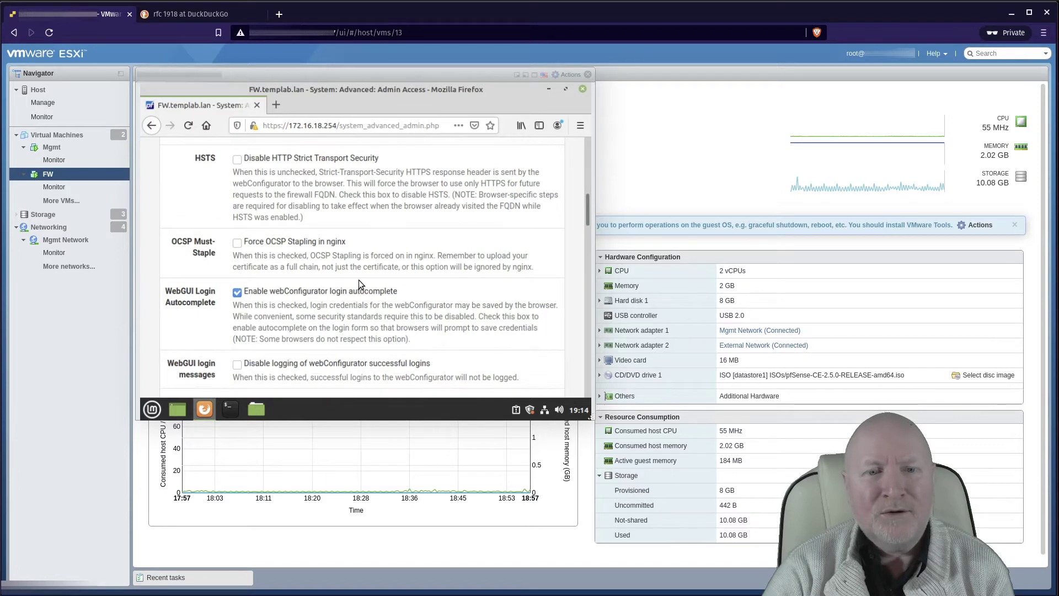
scroll(359, 280, down, 3)
scroll(355, 283, up, 10)
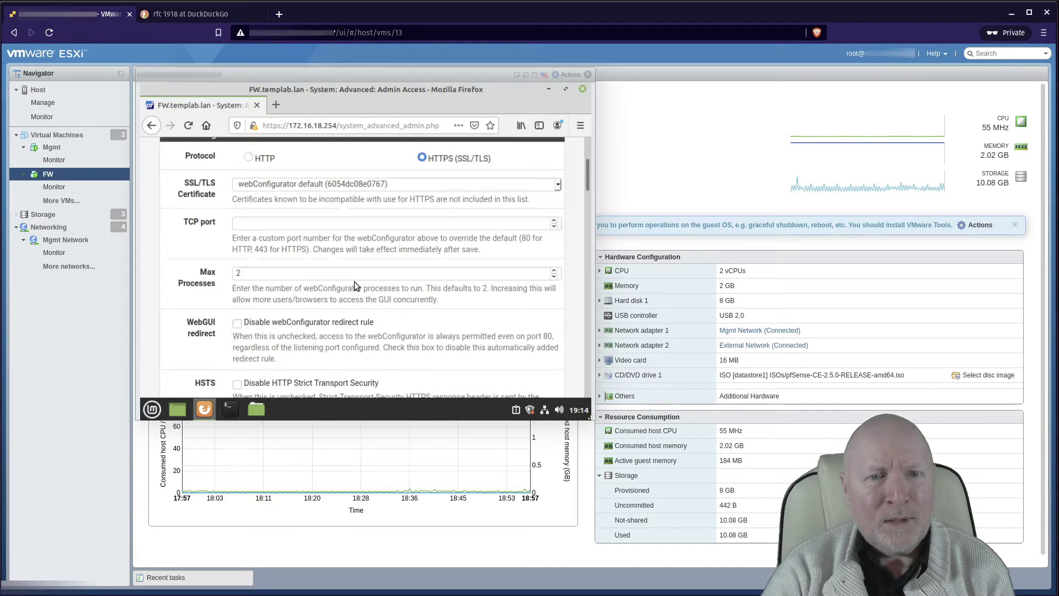
scroll(354, 283, up, 4)
scroll(331, 267, down, 1)
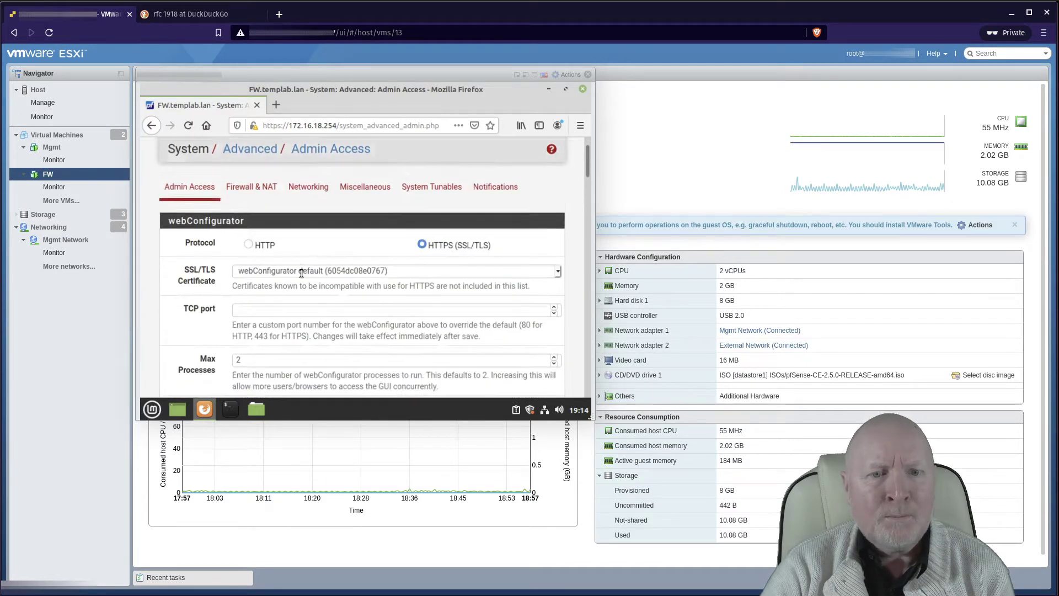
Step: Set the webConfigurator's custom TCP port to 33333
click(348, 286)
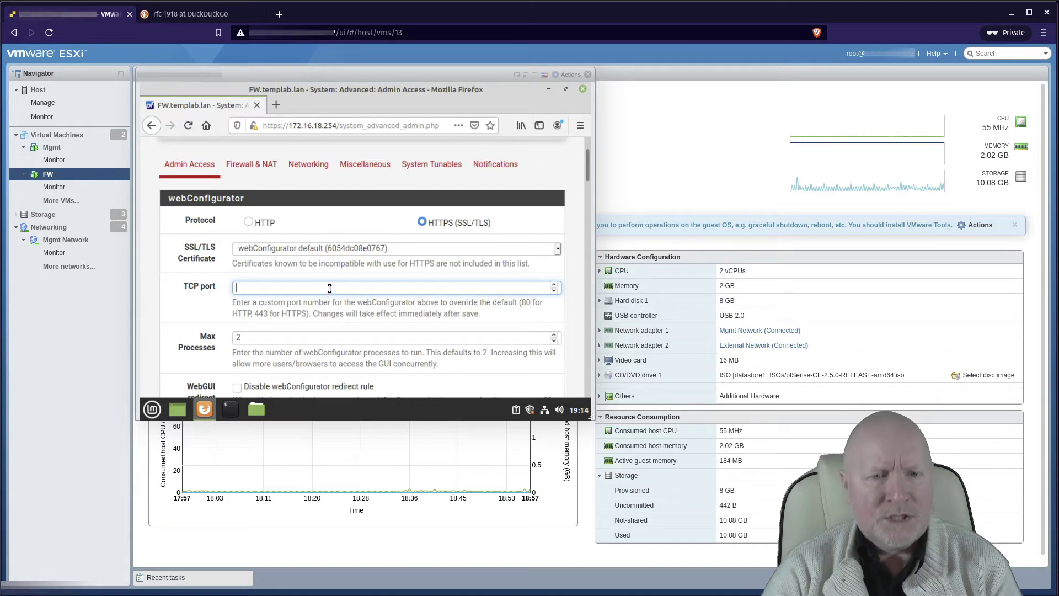
text(333333)
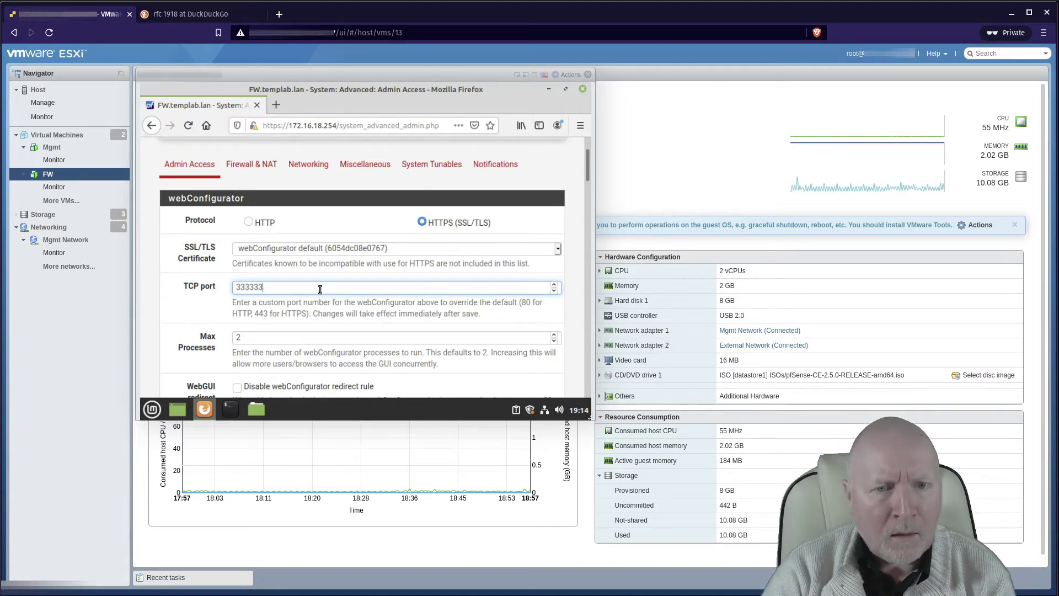
key(BackSpace)
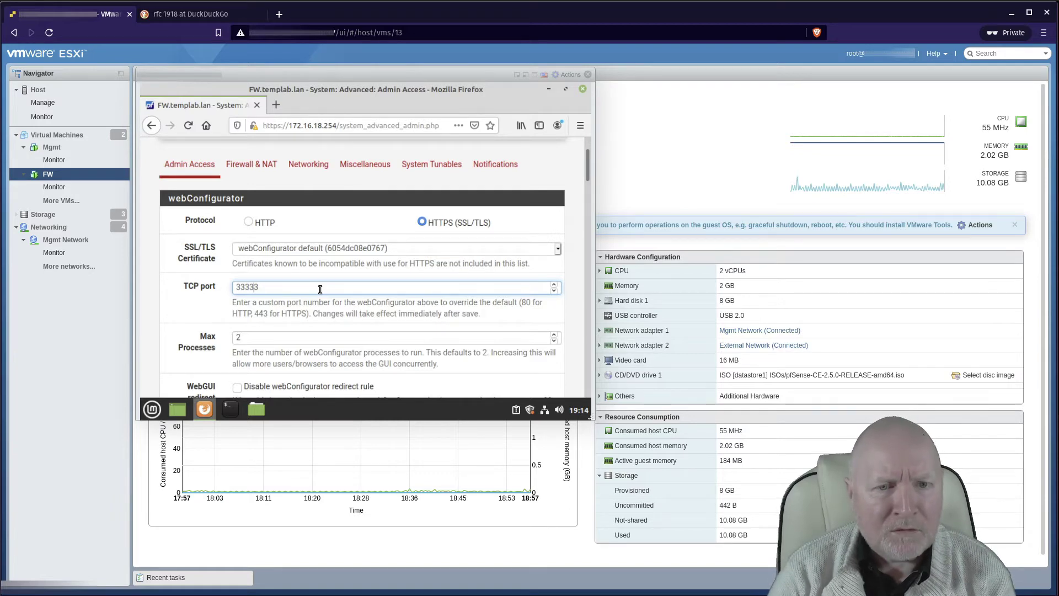
key(Home)
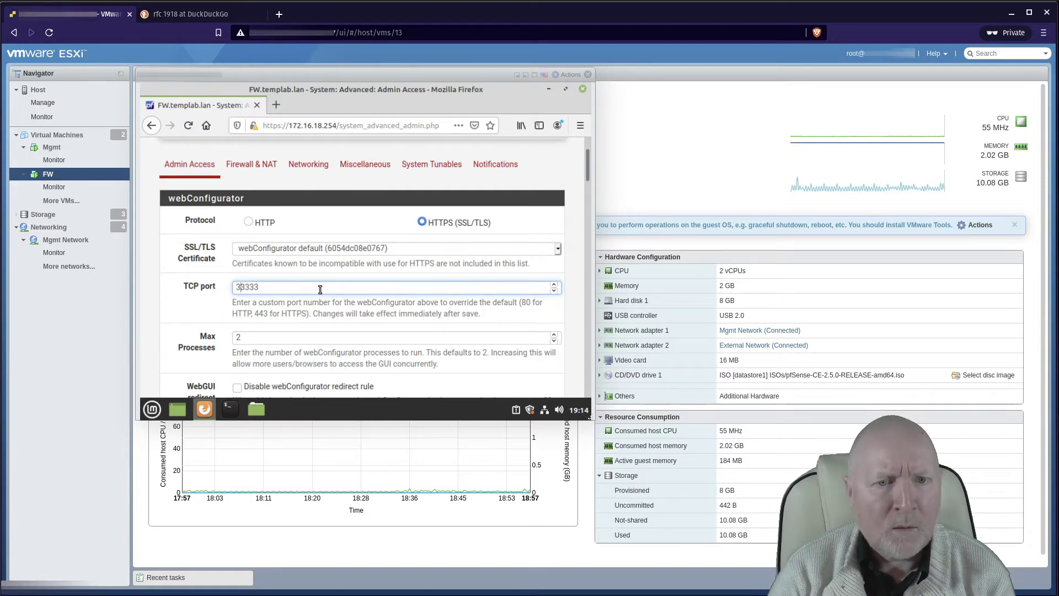
key(End)
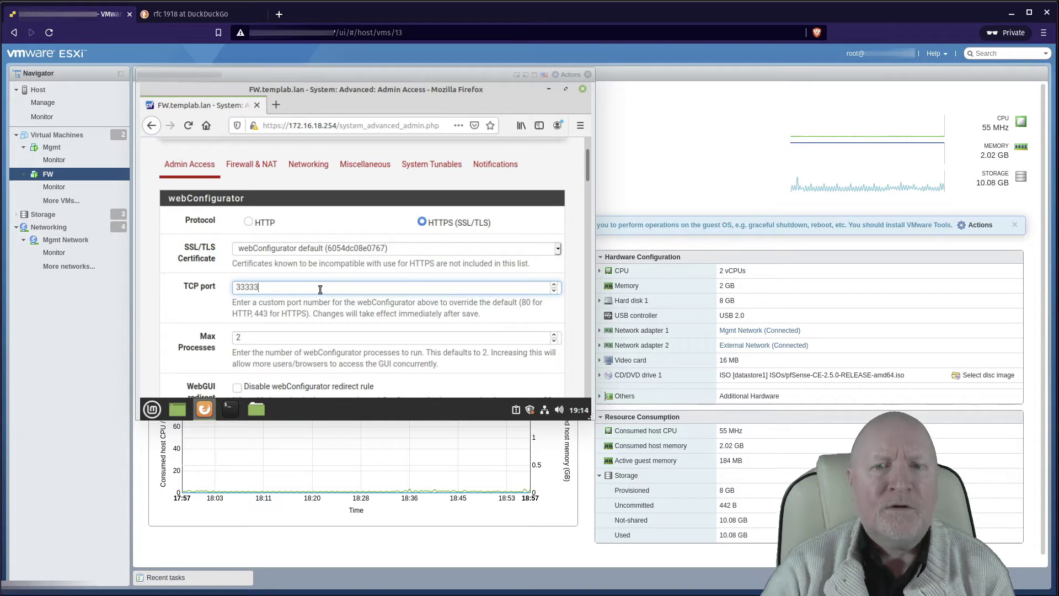
key(BackSpace)
text(1)
scroll(326, 303, down, 1)
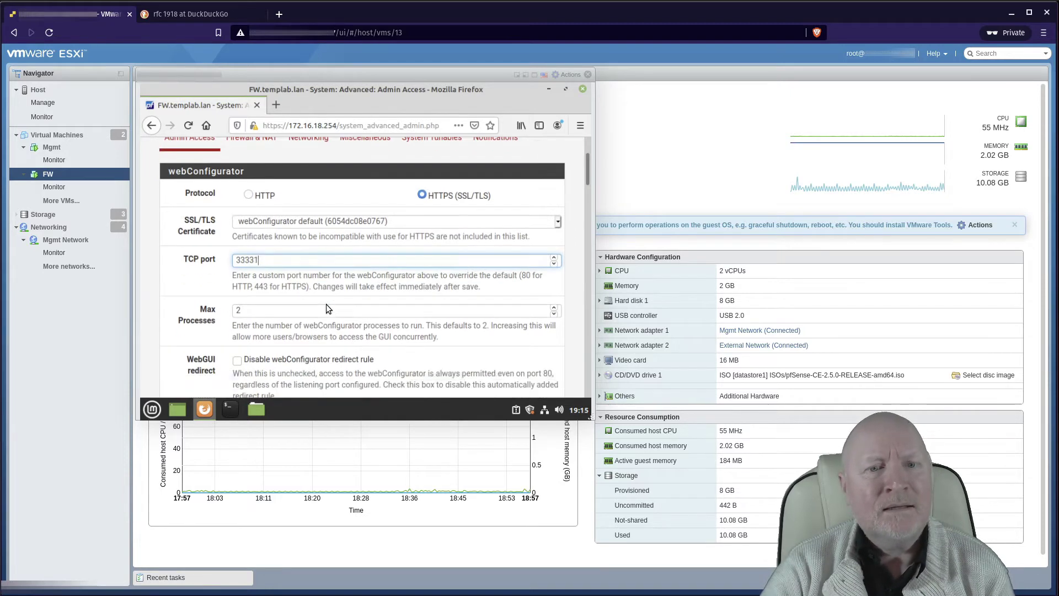
scroll(327, 305, up, 2)
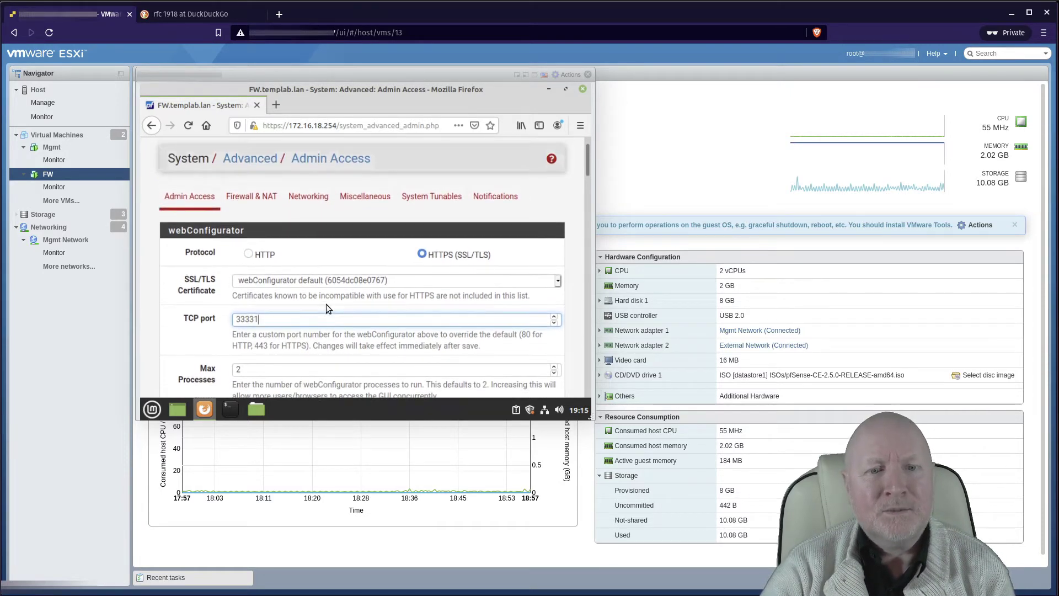
key(BackSpace)
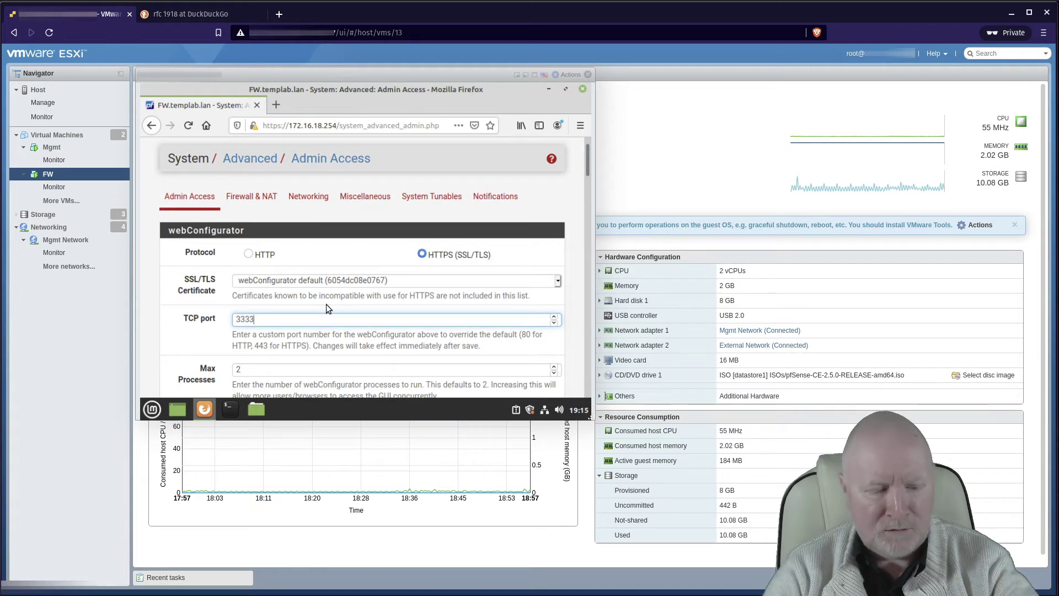
text(3)
click(334, 337)
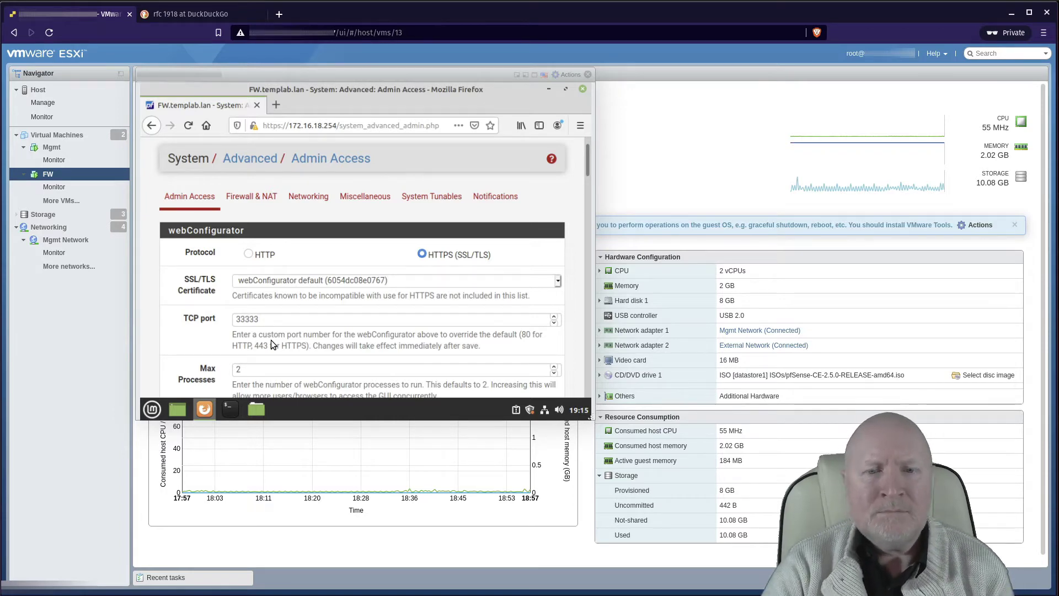
Step: Save the Admin Access settings to apply the custom webConfigurator port
scroll(270, 340, down, 4)
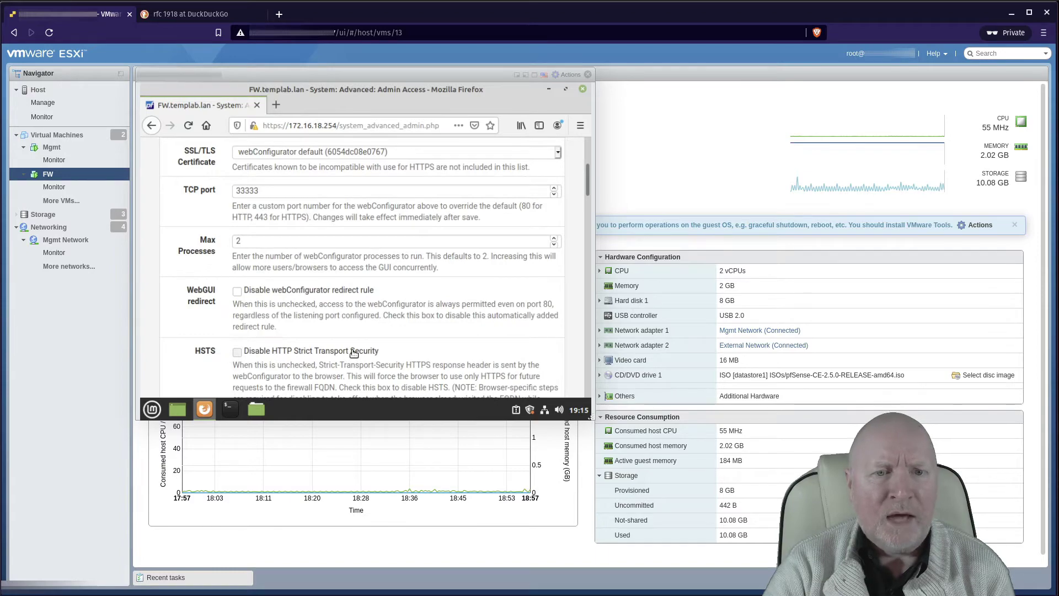
scroll(353, 351, down, 12)
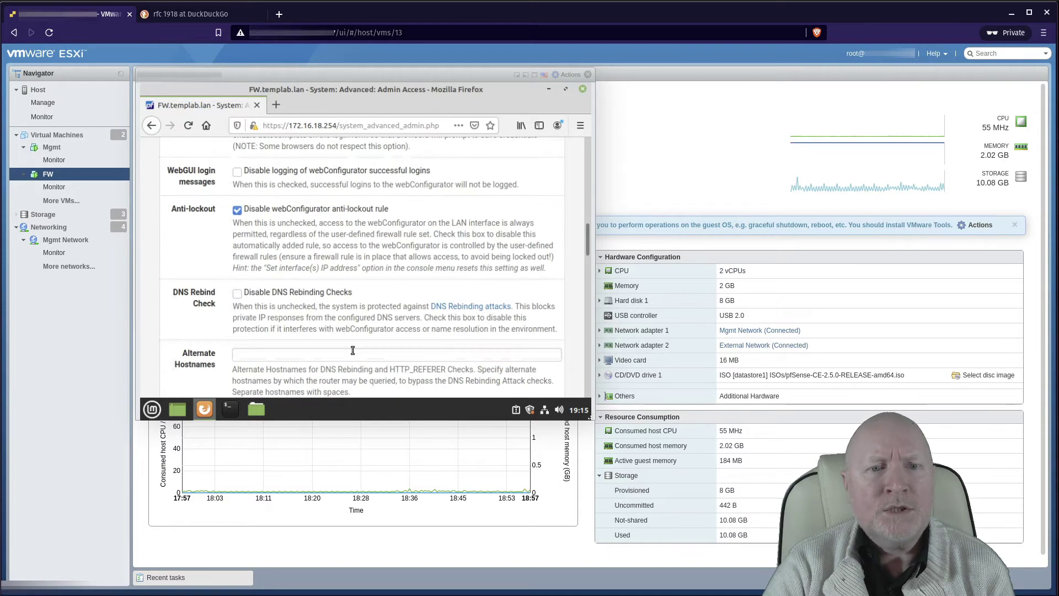
scroll(353, 350, down, 15)
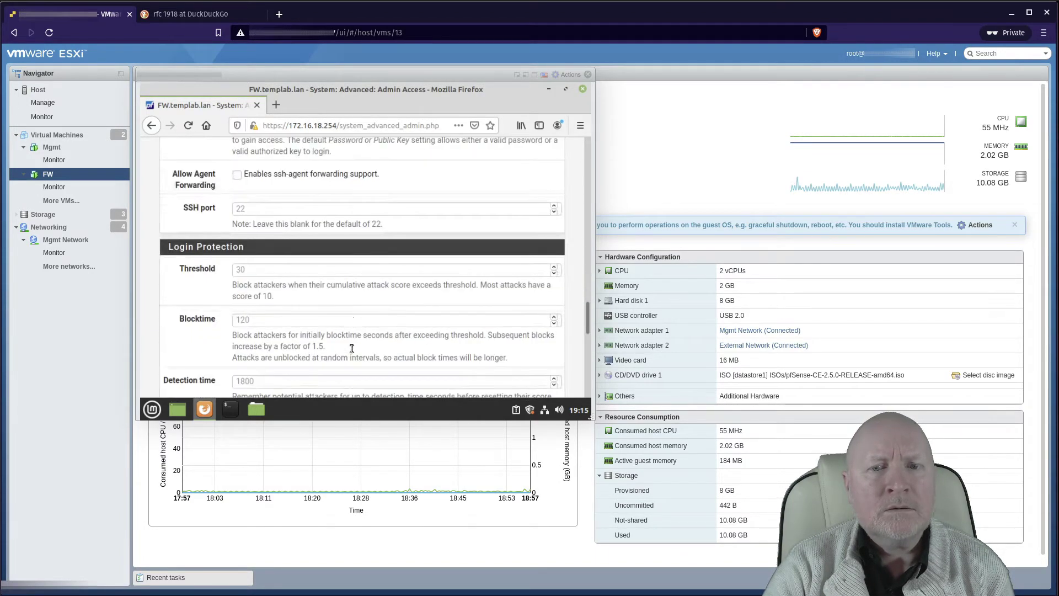
scroll(352, 348, down, 10)
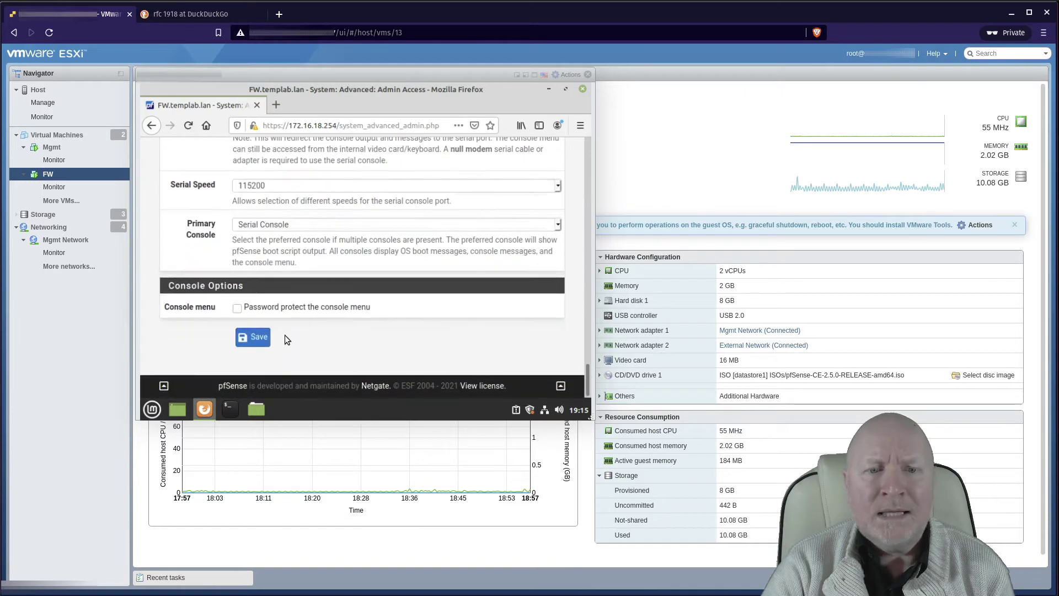
click(255, 339)
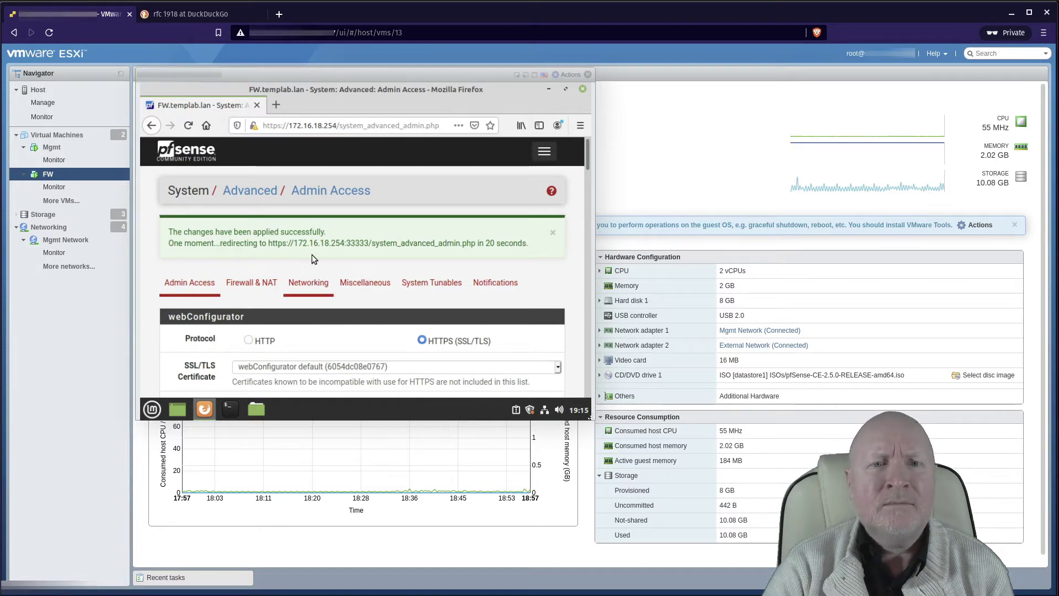
Step: Load the pfSense web interface at 172.16.18.254:33333 in a new browser tab
click(277, 107)
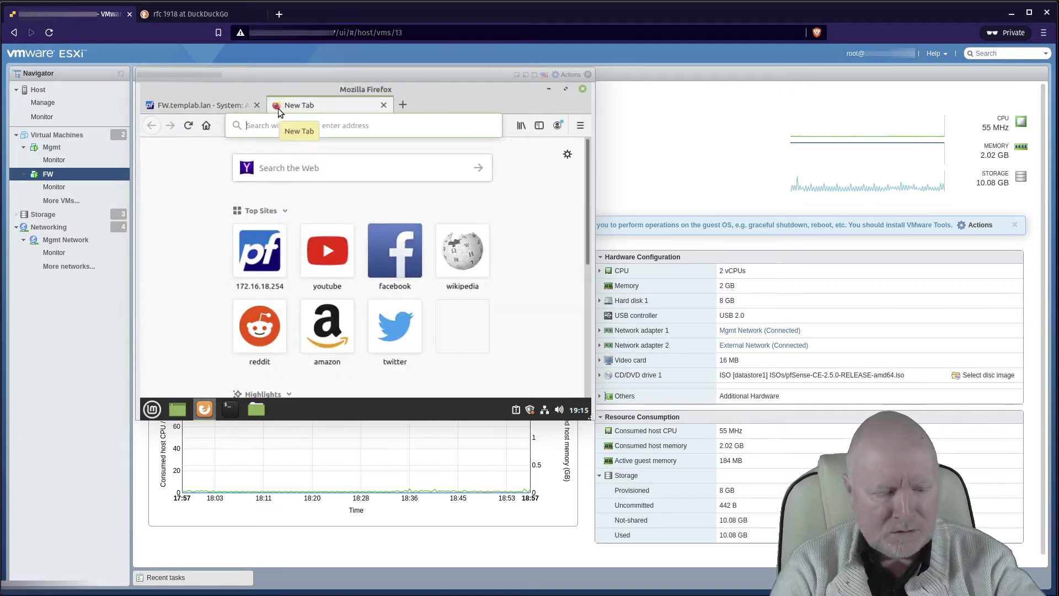
text(172.16.18.254:33333/)
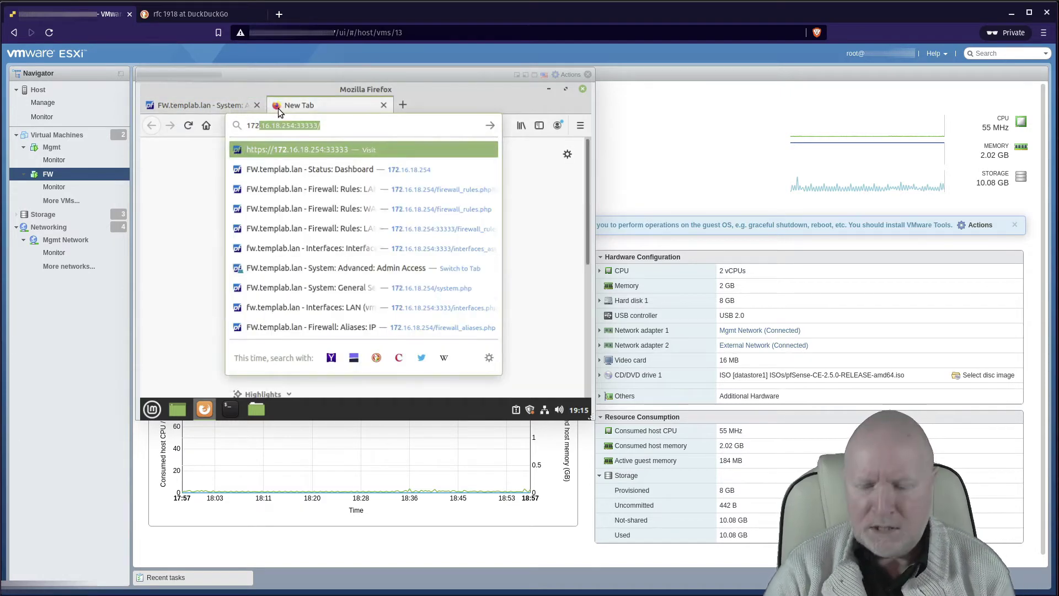
key(Return)
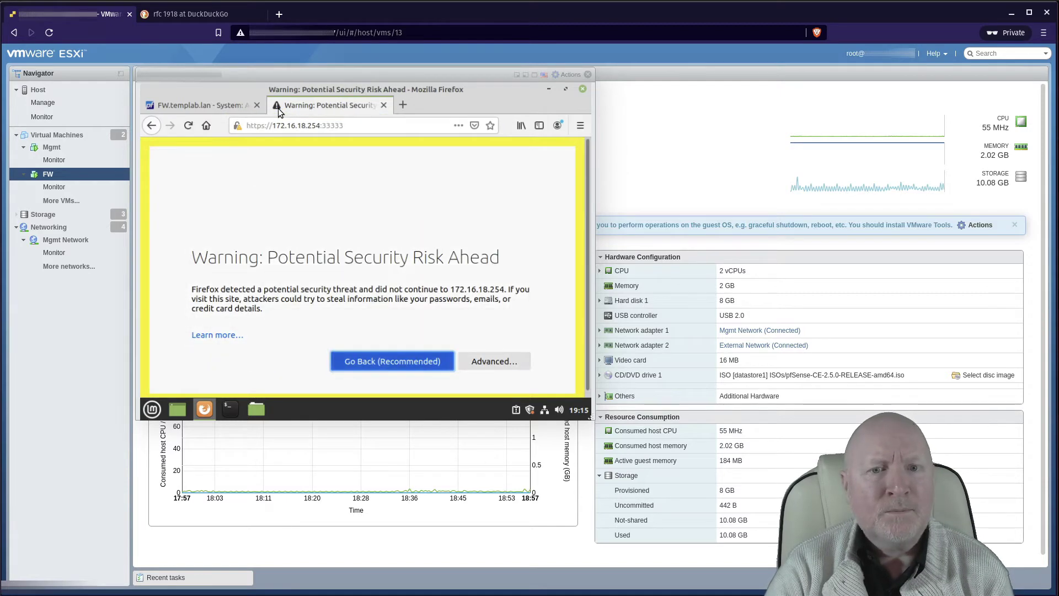
Step: Accept the self-signed certificate risk for 172.16.18.254:33333 and continue to the site
click(512, 363)
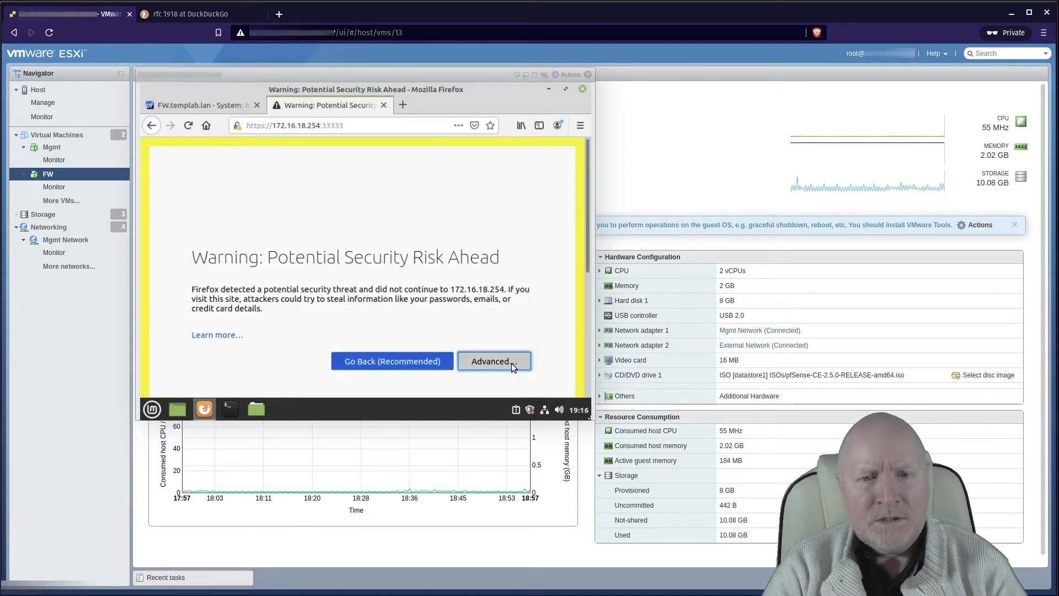
scroll(489, 343, down, 3)
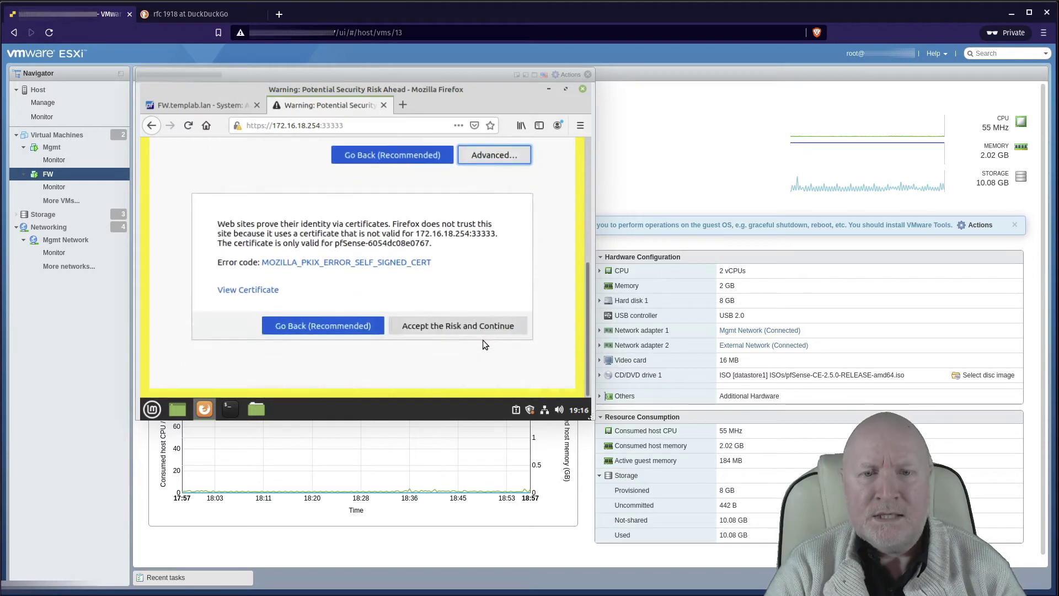
click(459, 330)
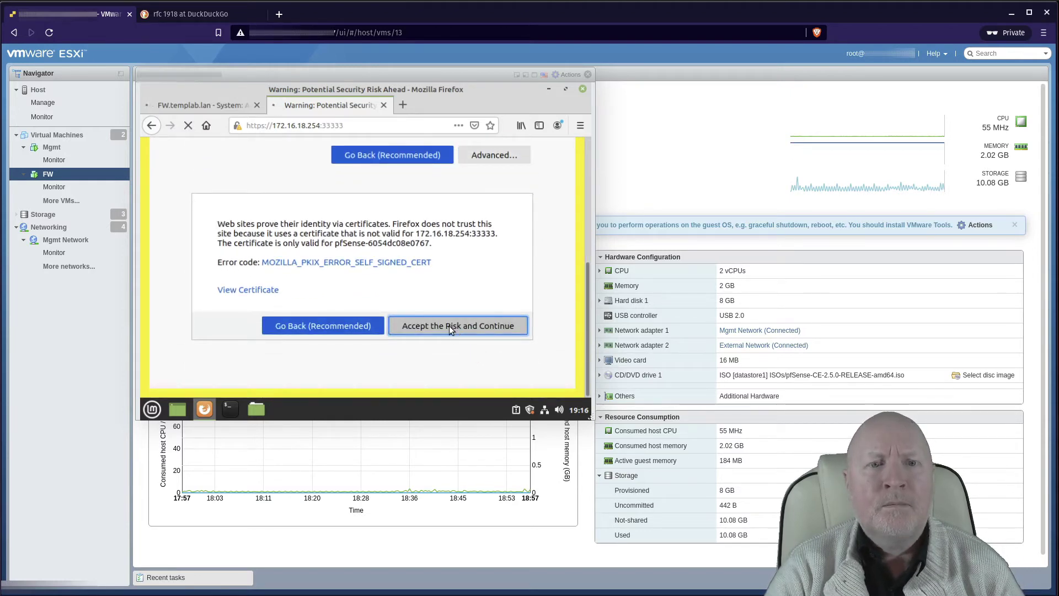
Step: Check the original Admin Access tab against the port 33333 tab and close the original one
click(173, 110)
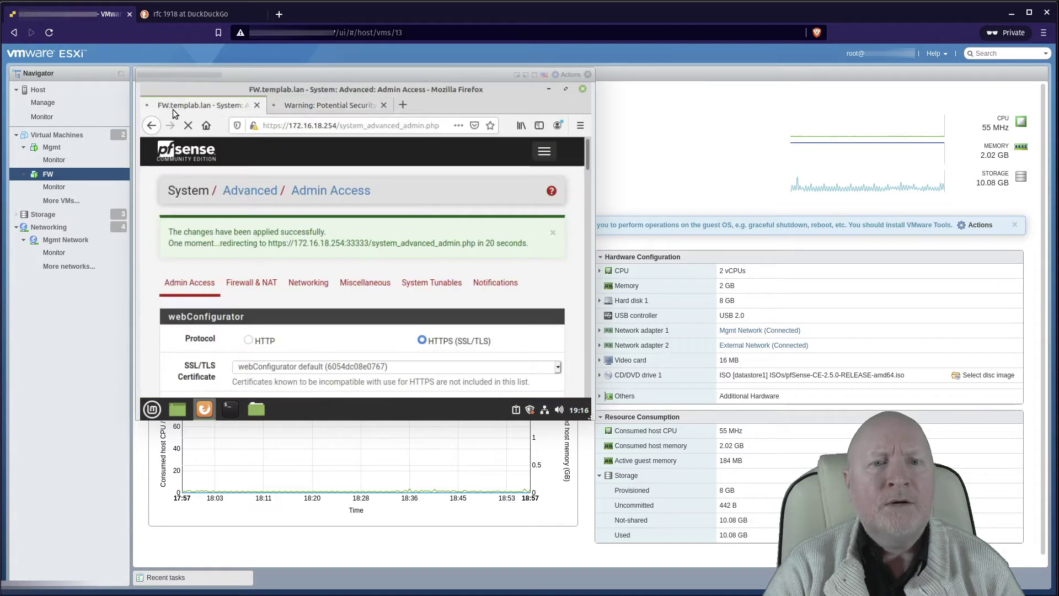
click(292, 108)
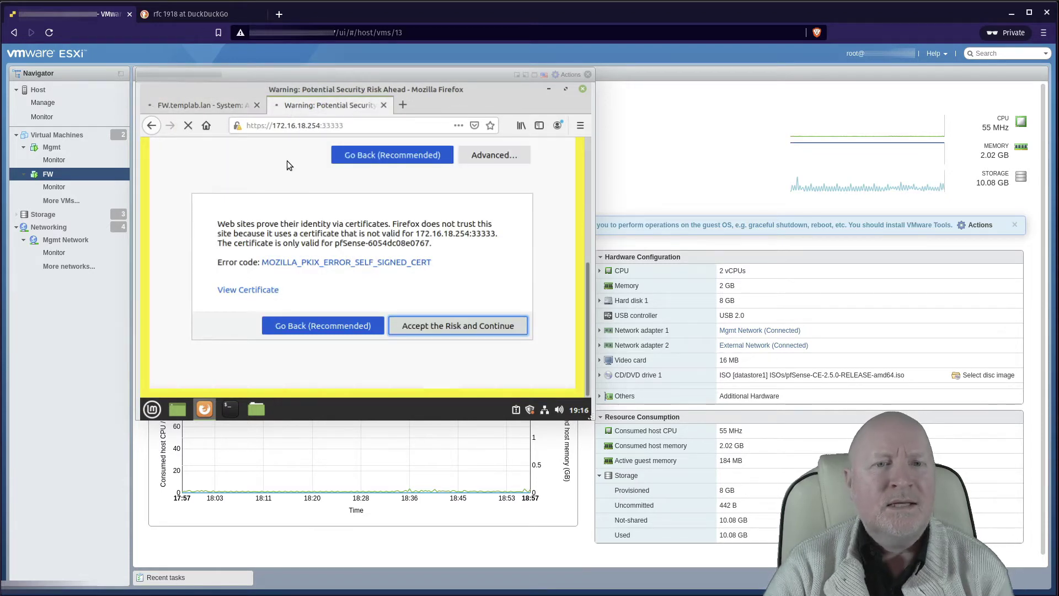
click(256, 110)
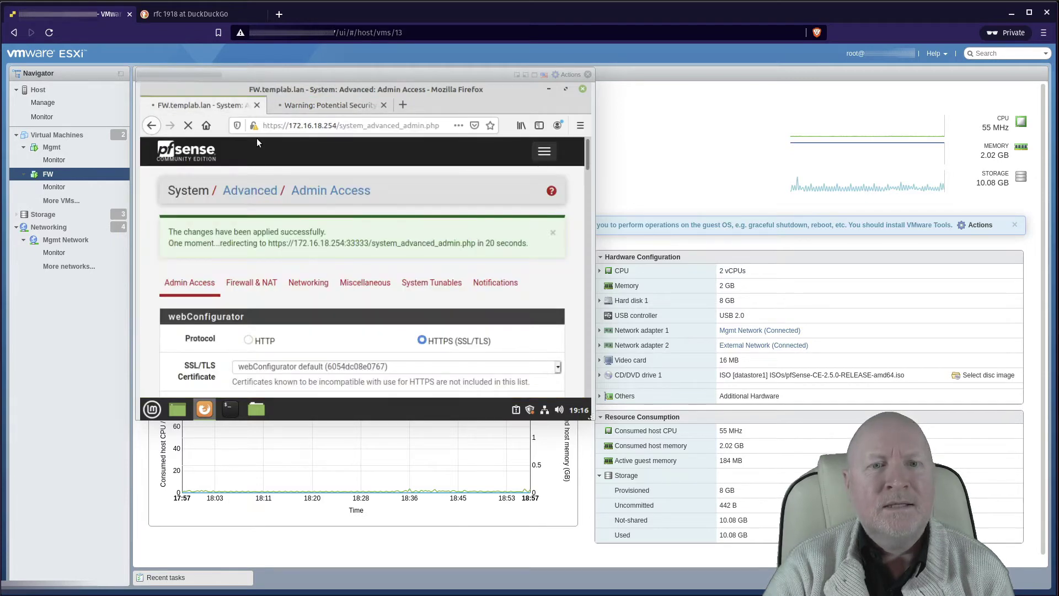
click(290, 108)
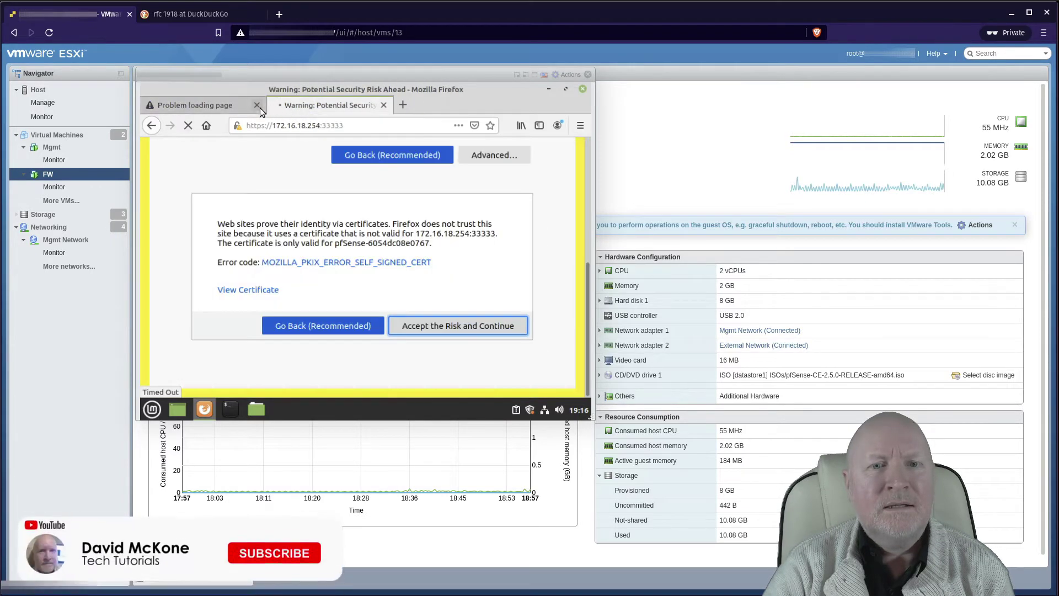
click(257, 106)
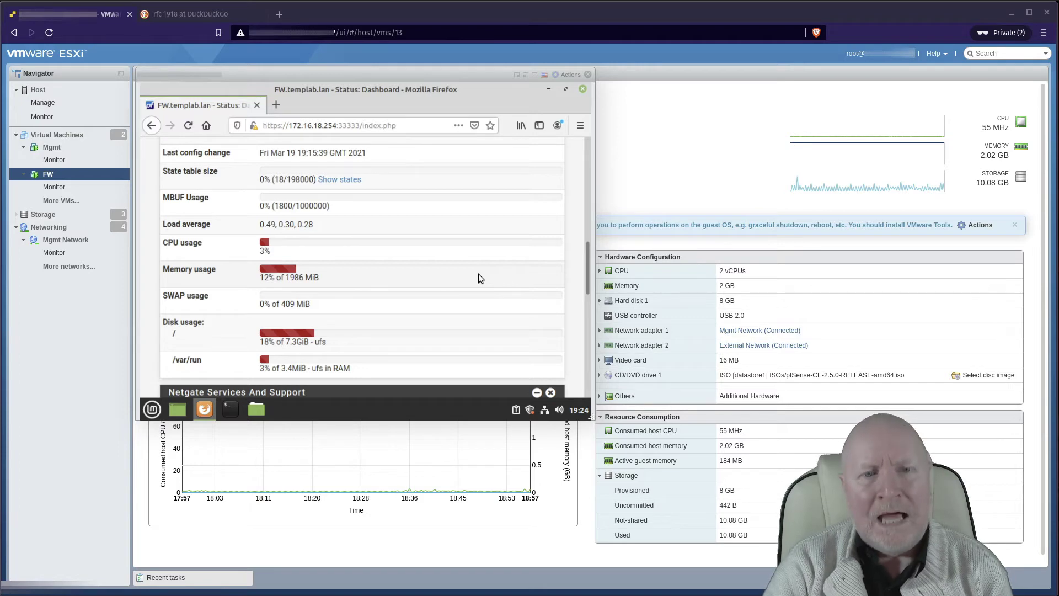
Step: Open the LAN firewall rules and check the FirewallPorts alias used by the Firewall Access rule
scroll(478, 274, up, 5)
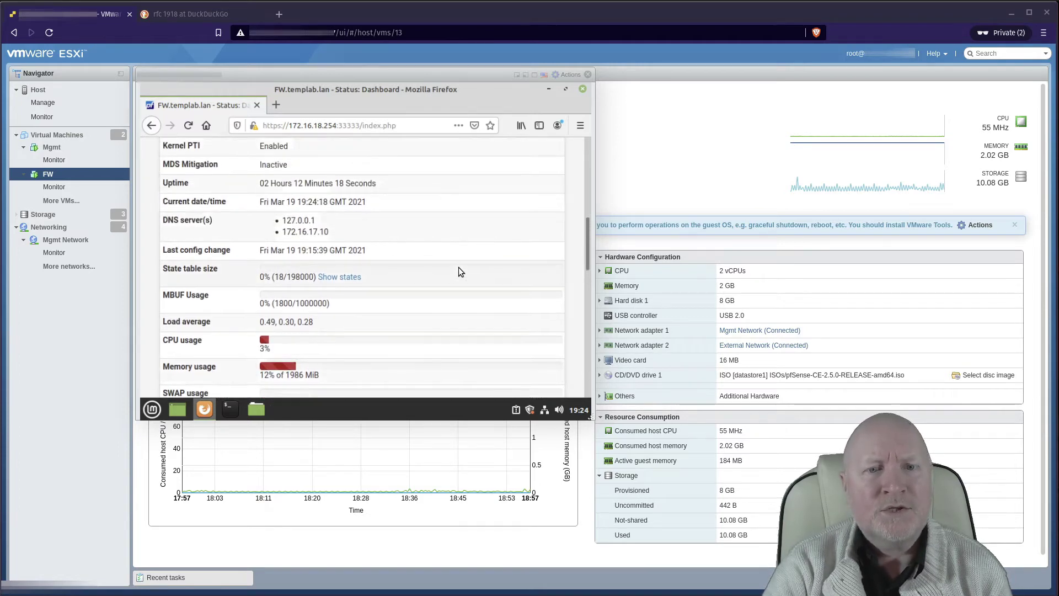
scroll(459, 272, up, 3)
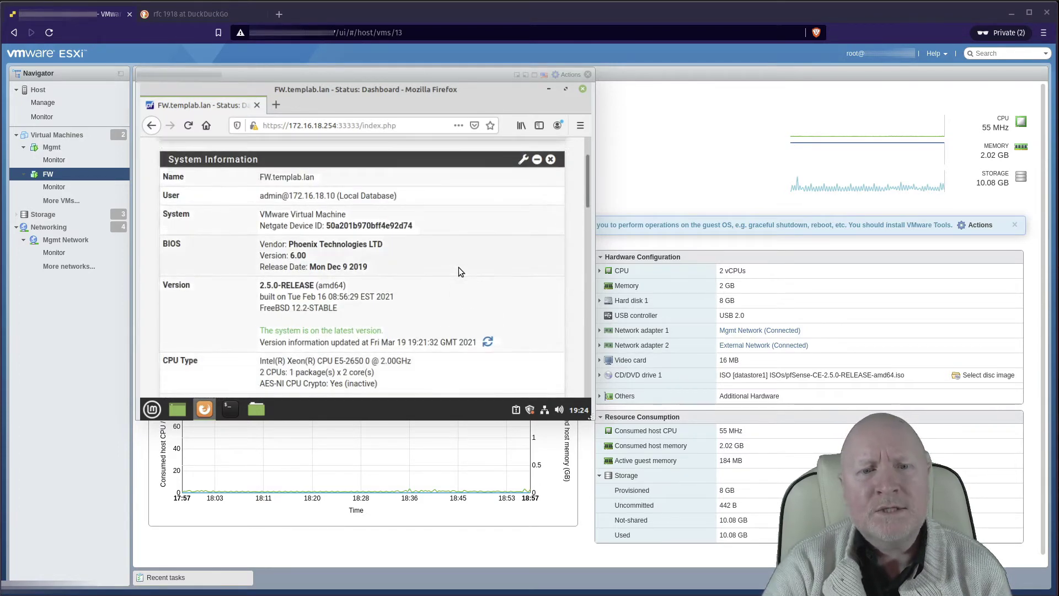
scroll(458, 267, up, 2)
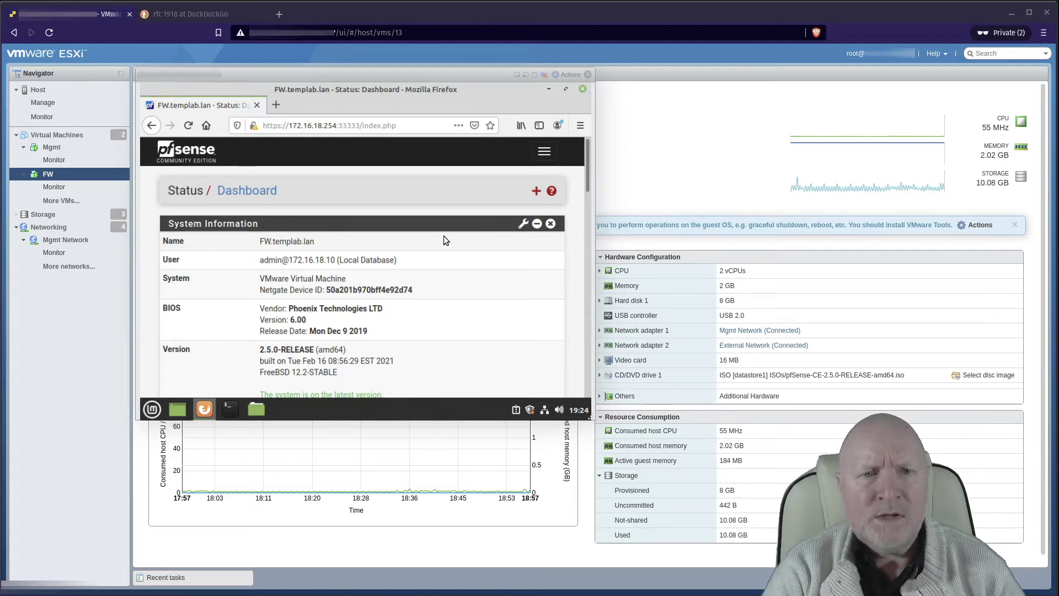
click(539, 149)
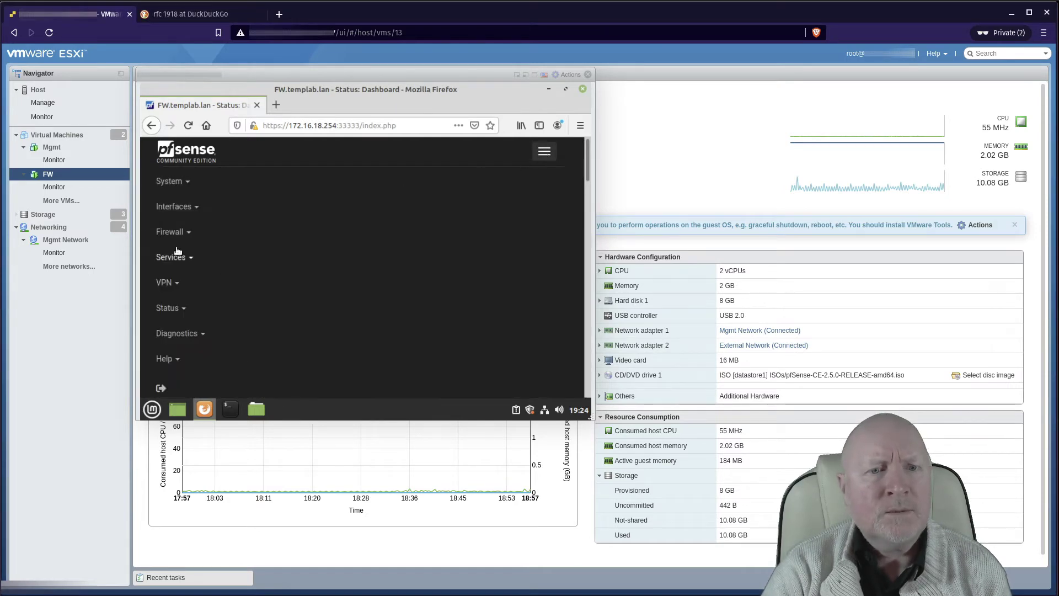
click(176, 236)
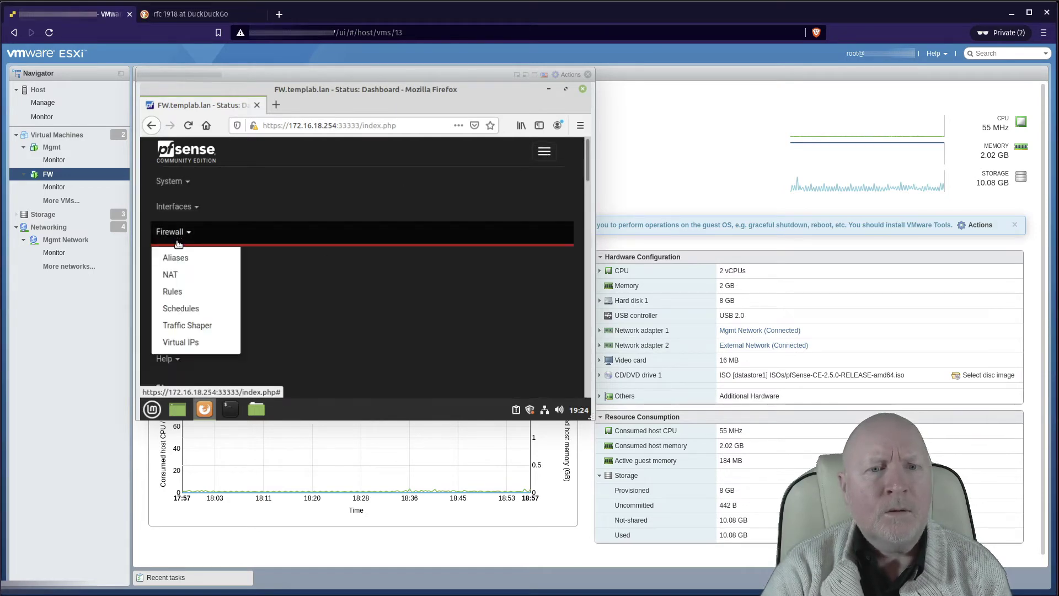
click(184, 292)
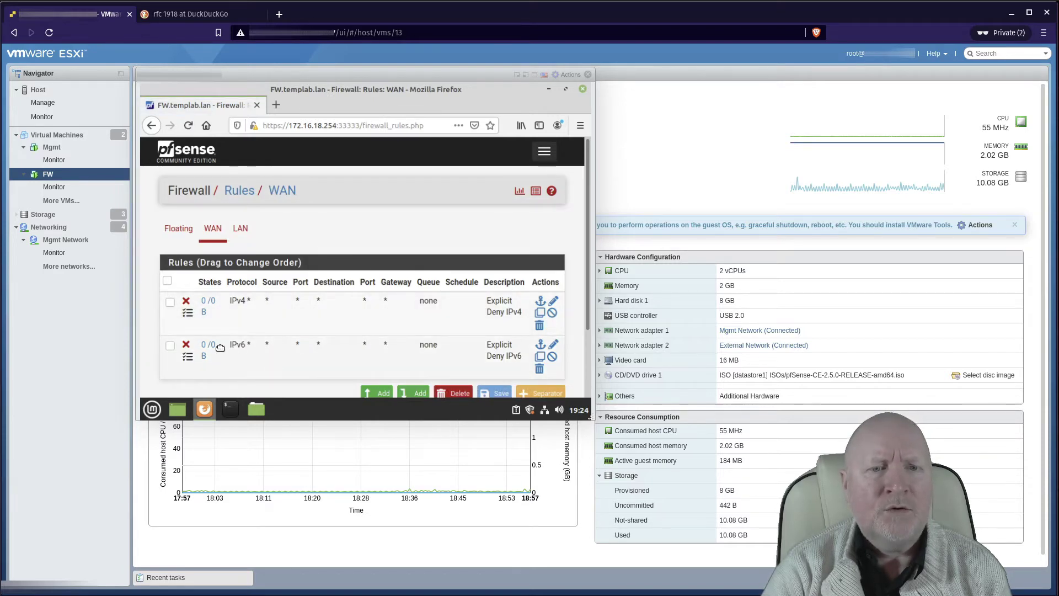
click(245, 232)
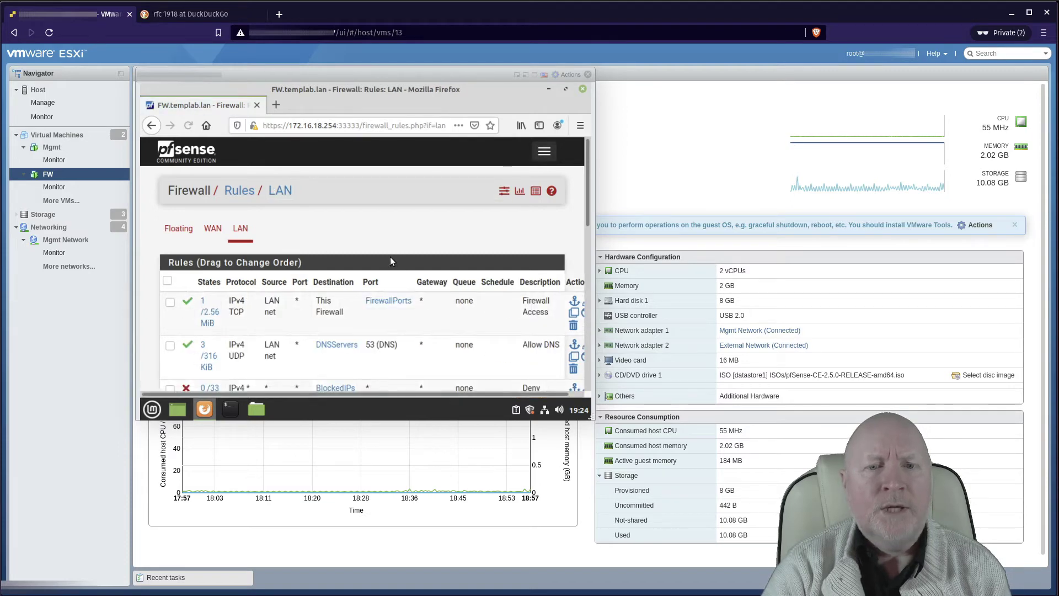
scroll(439, 324, down, 1)
scroll(439, 324, up, 1)
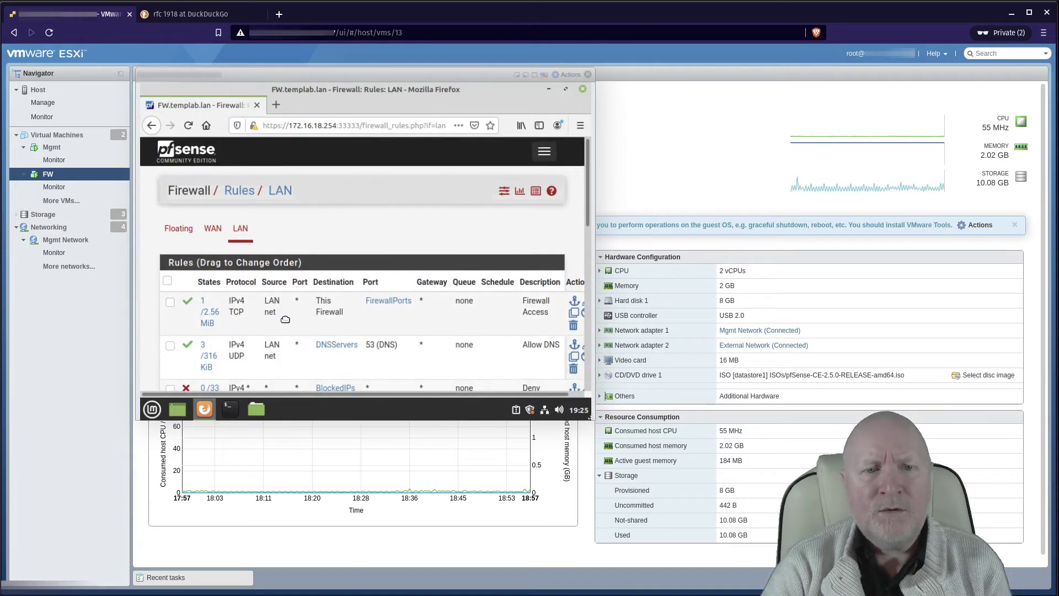
mouse_move(386, 303)
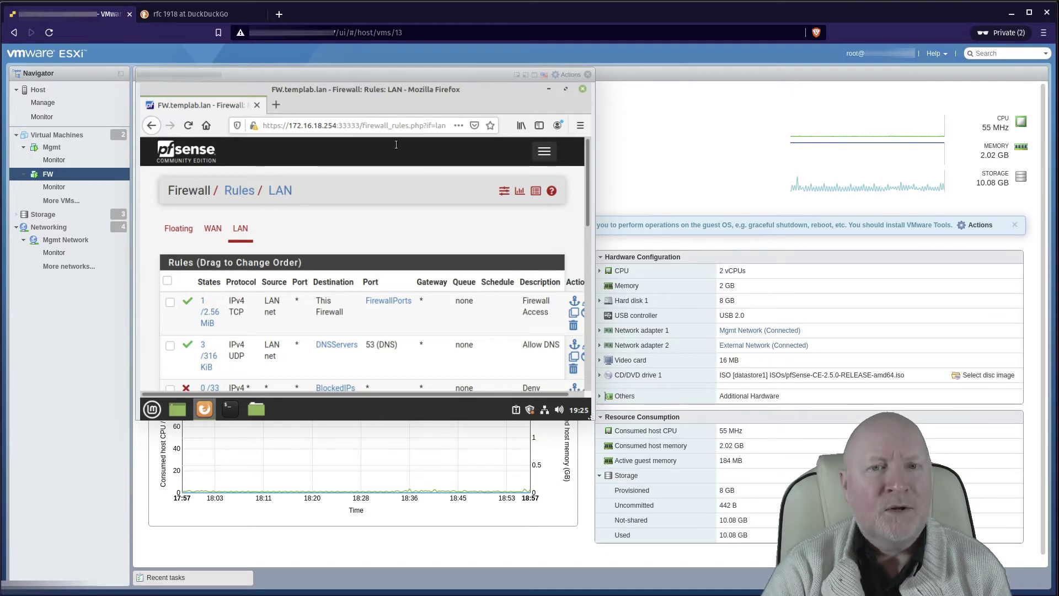
Step: Remove port 443 from the FirewallPorts port alias, save the alias and apply the changes
click(544, 151)
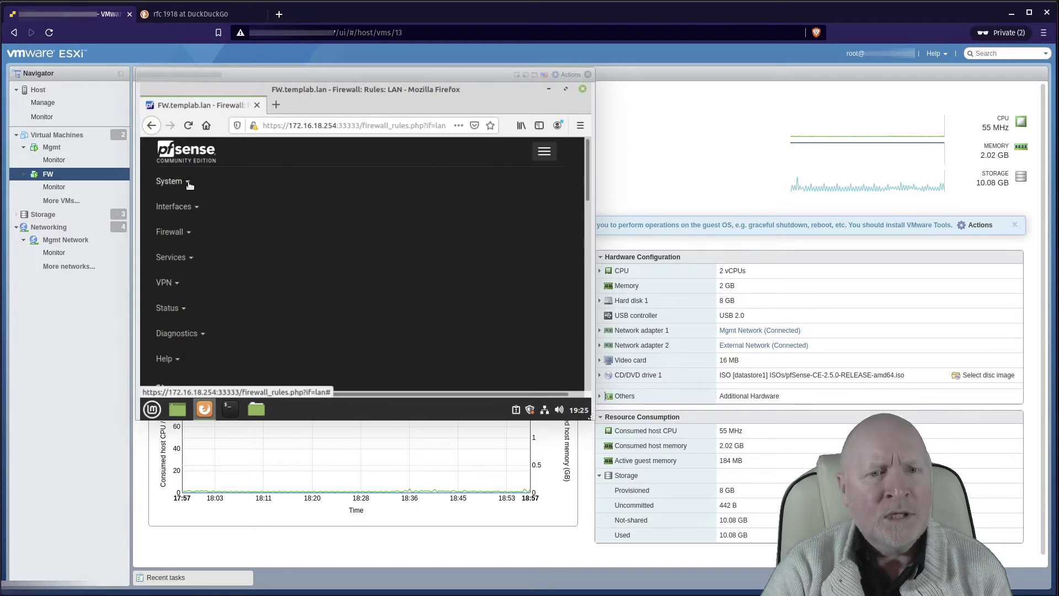
click(183, 236)
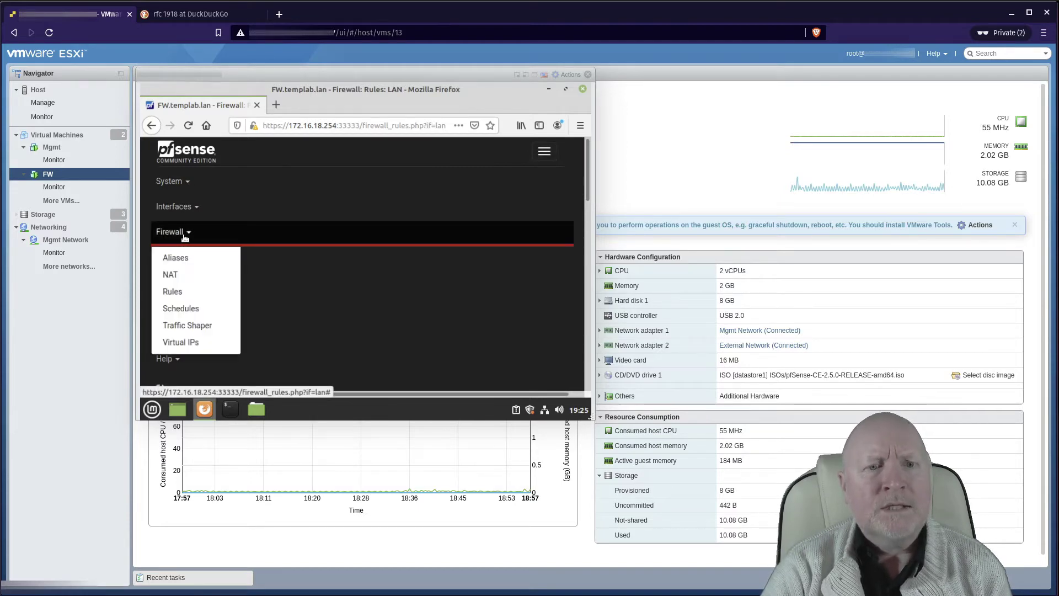
click(196, 259)
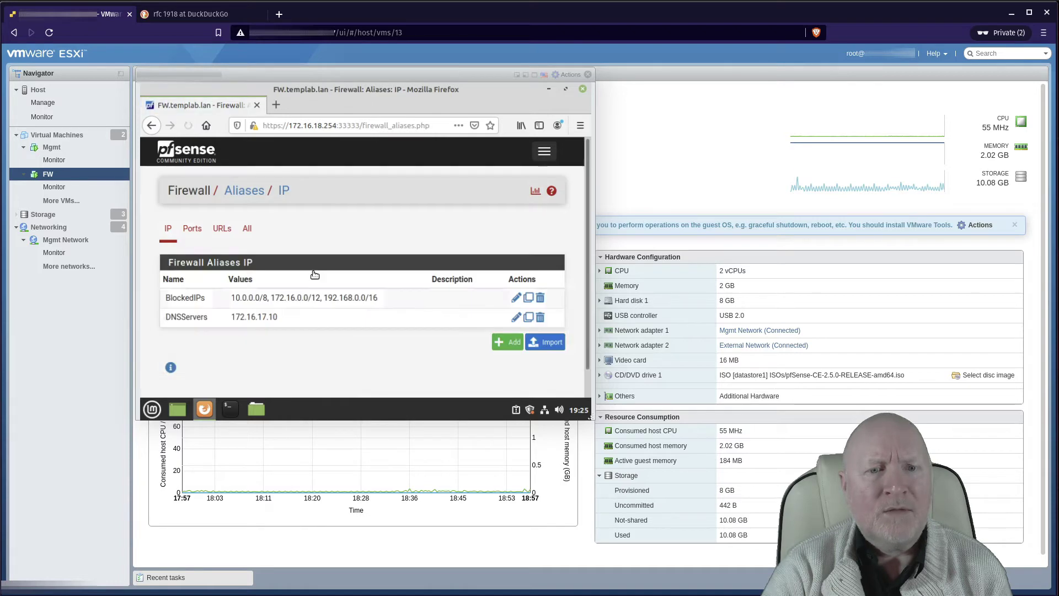
click(192, 228)
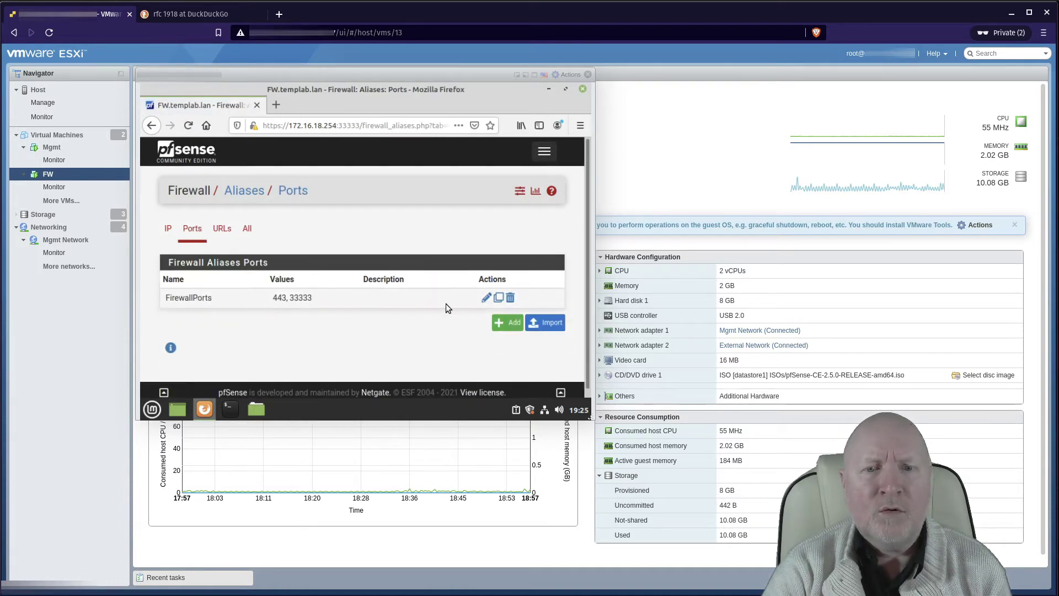
click(486, 297)
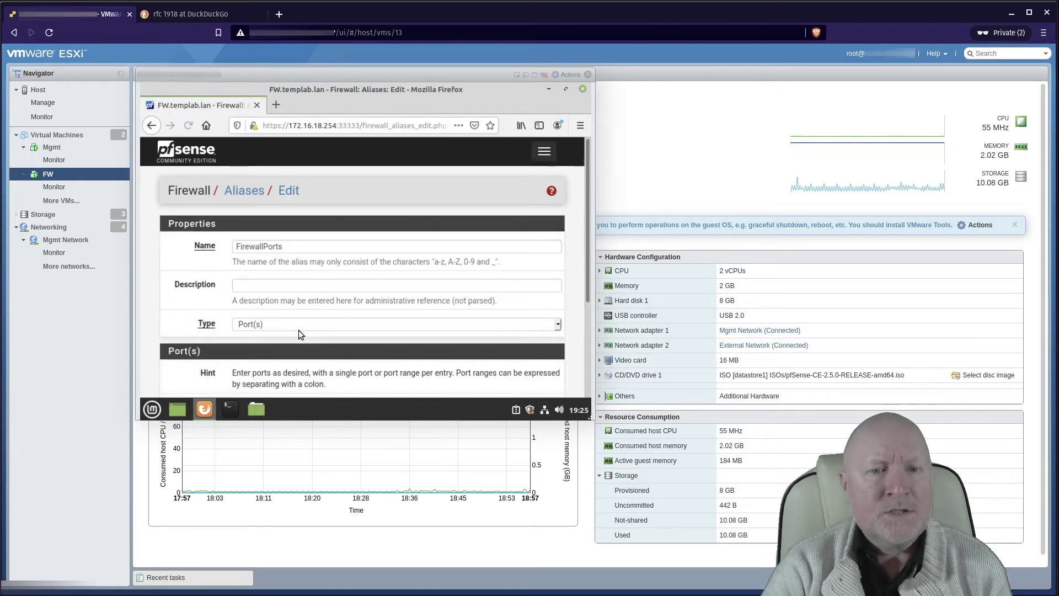
scroll(314, 342, down, 3)
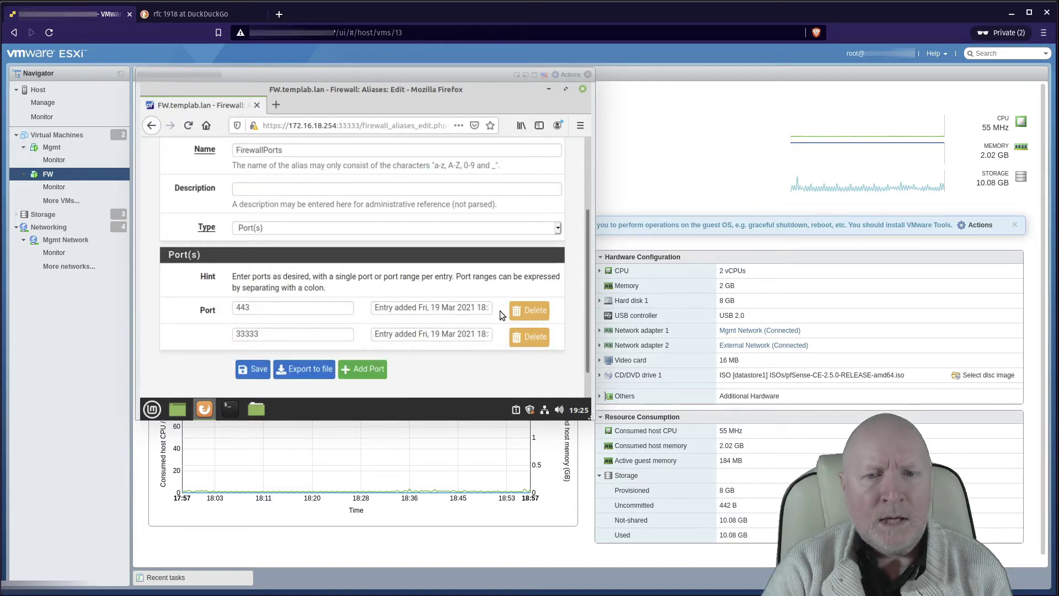
click(528, 310)
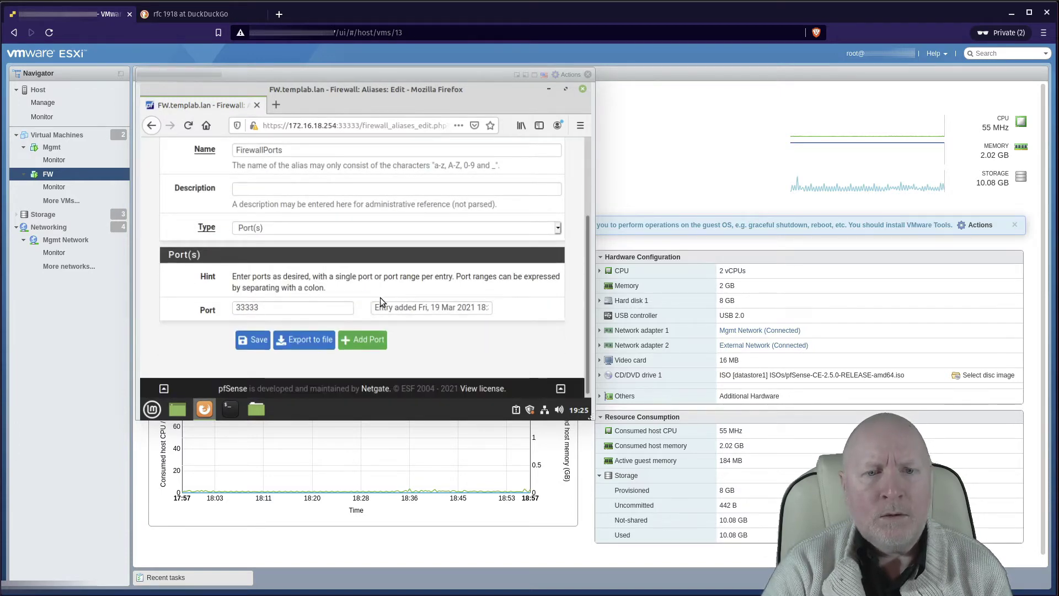
click(254, 343)
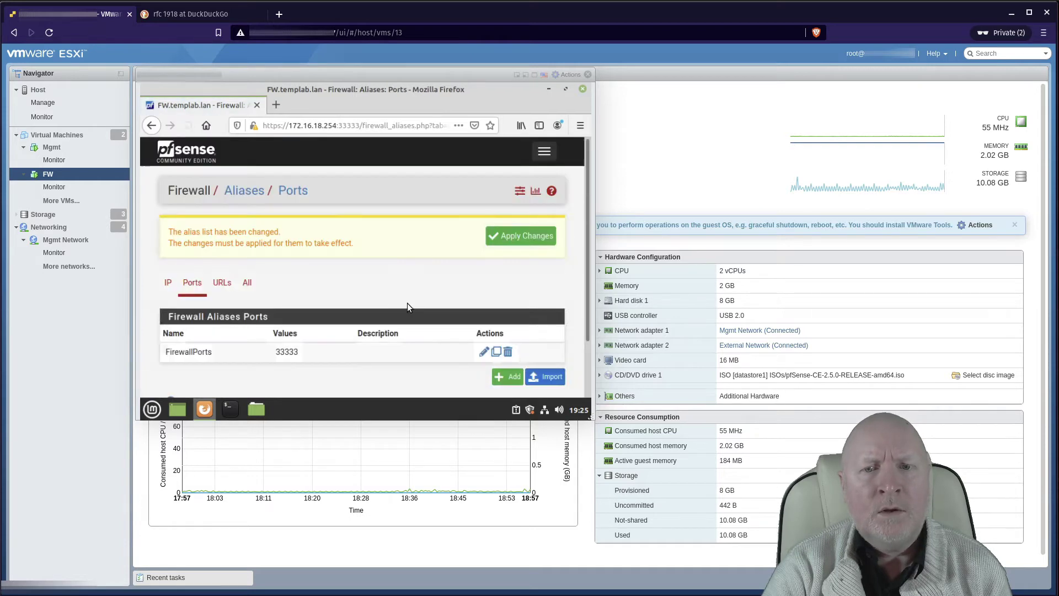
click(500, 245)
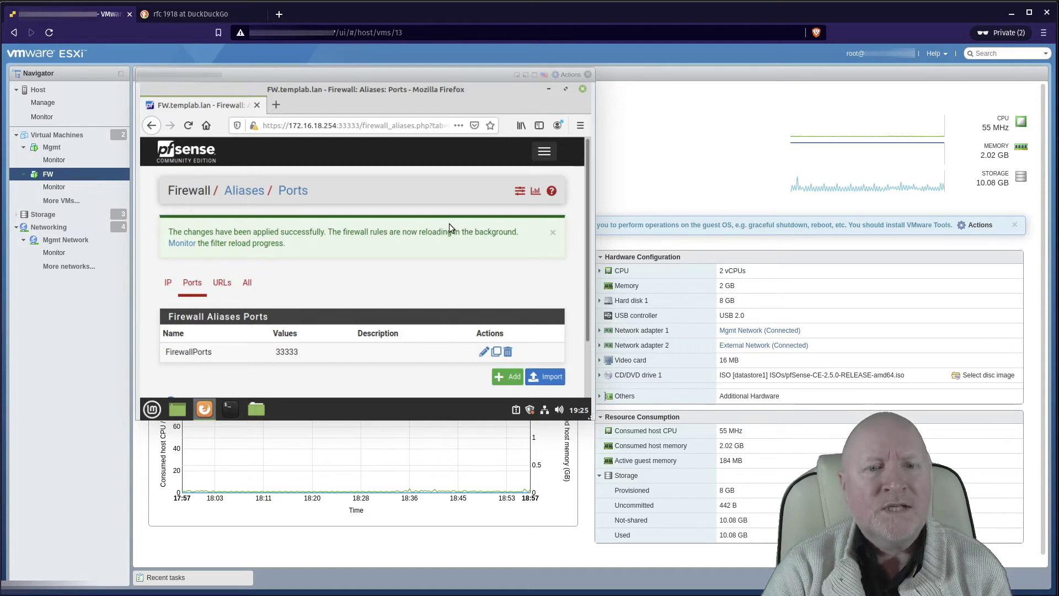
Step: Review the LAN firewall rules, from the ports in the FirewallPorts alias down to the explicit deny rules
click(544, 153)
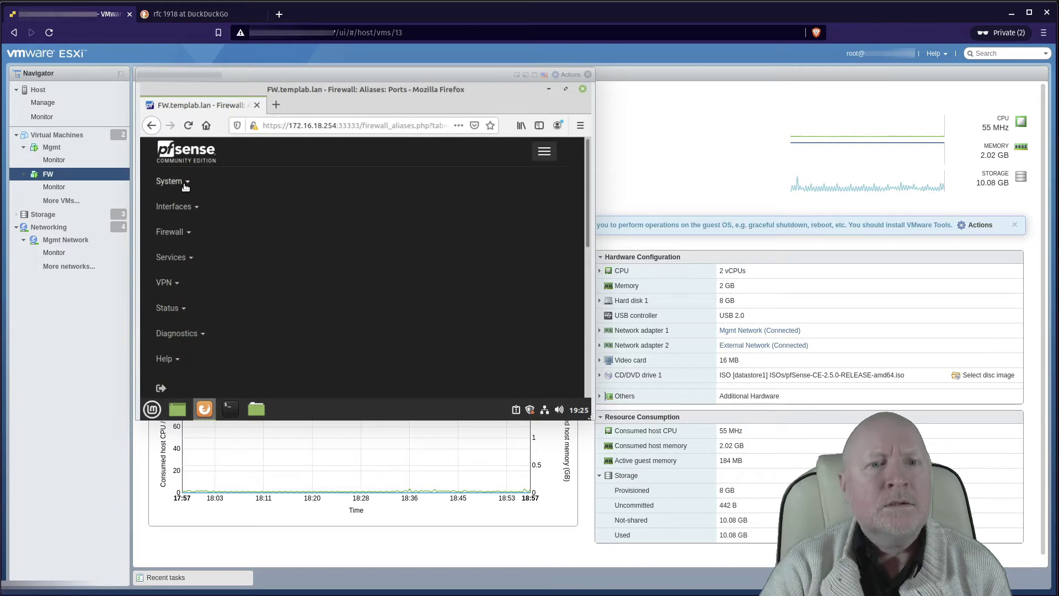
click(183, 239)
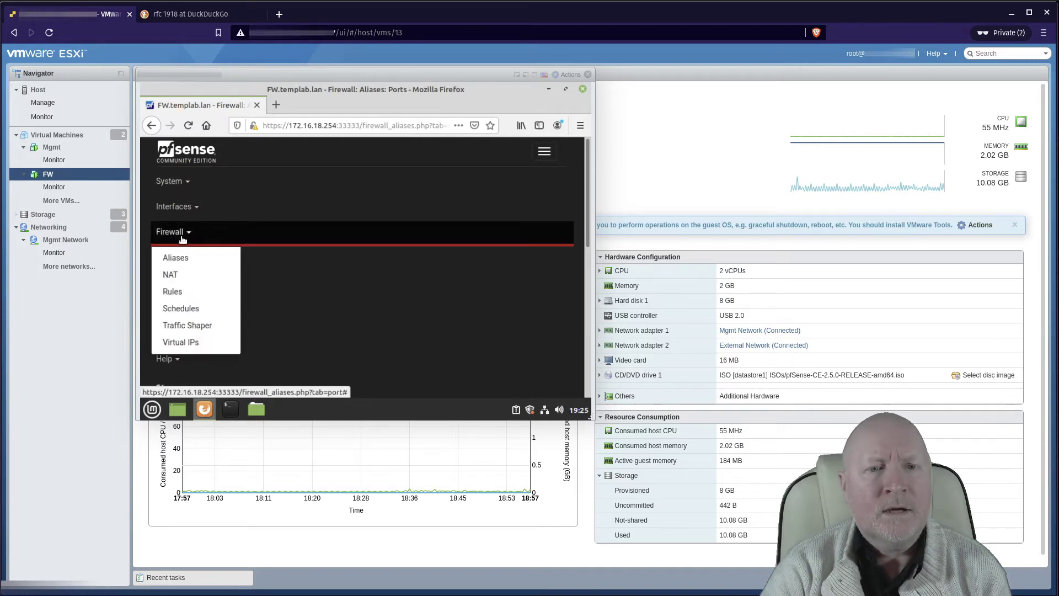
click(198, 294)
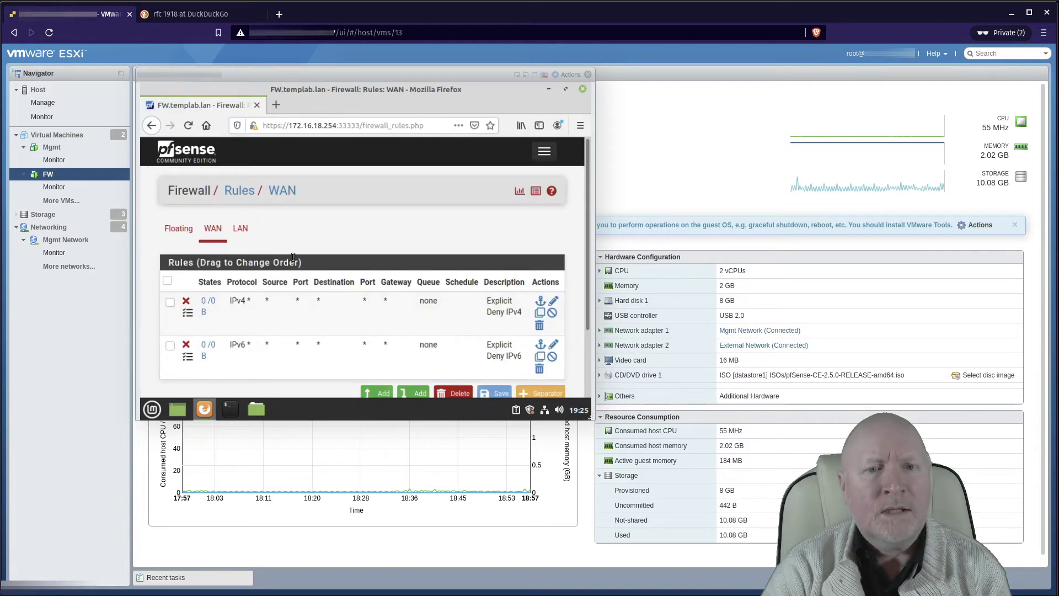
click(241, 230)
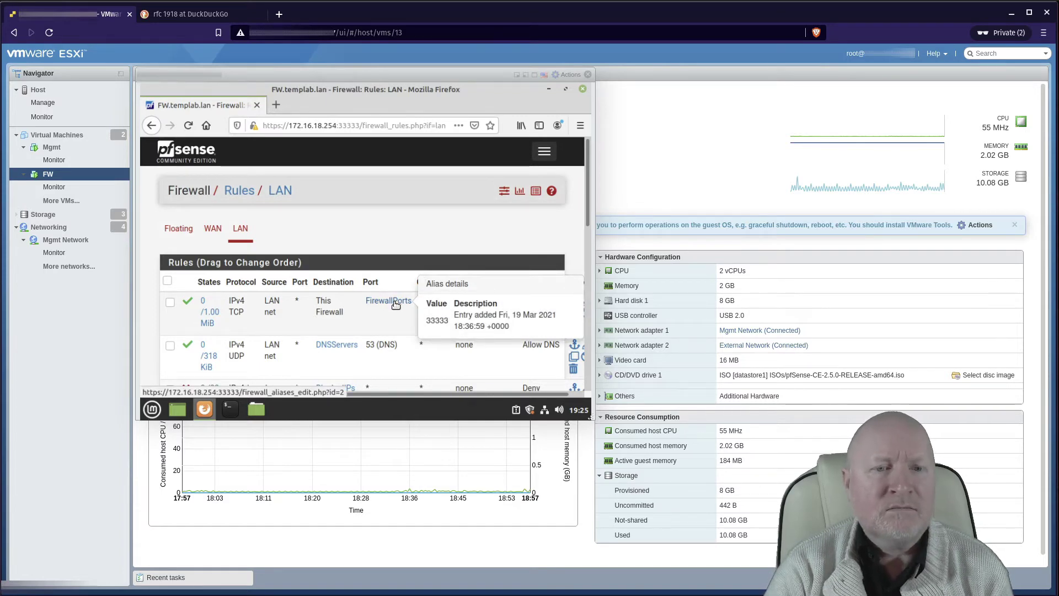
scroll(319, 310, down, 2)
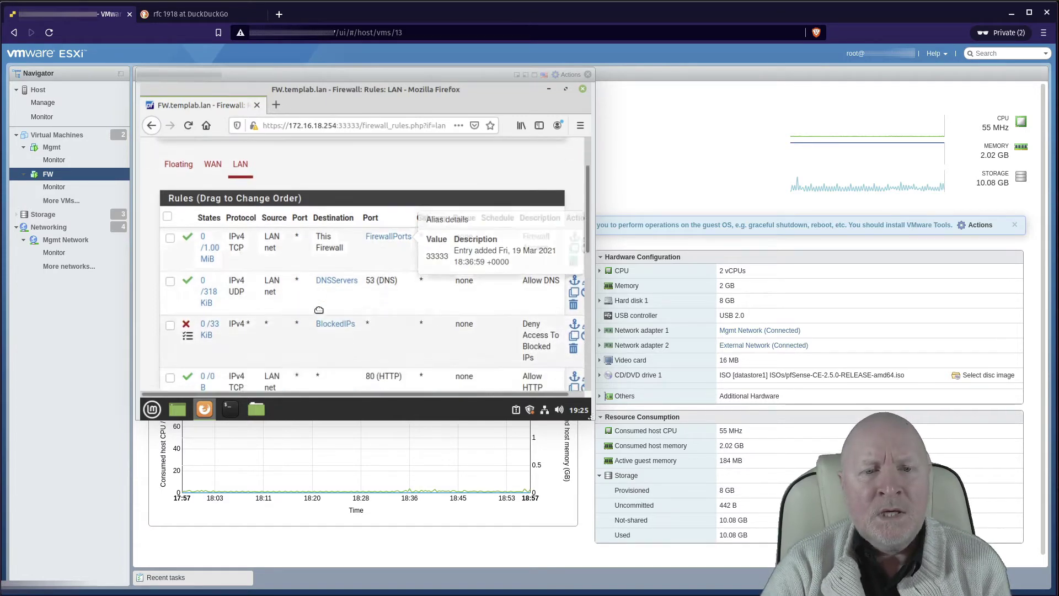
scroll(435, 312, down, 3)
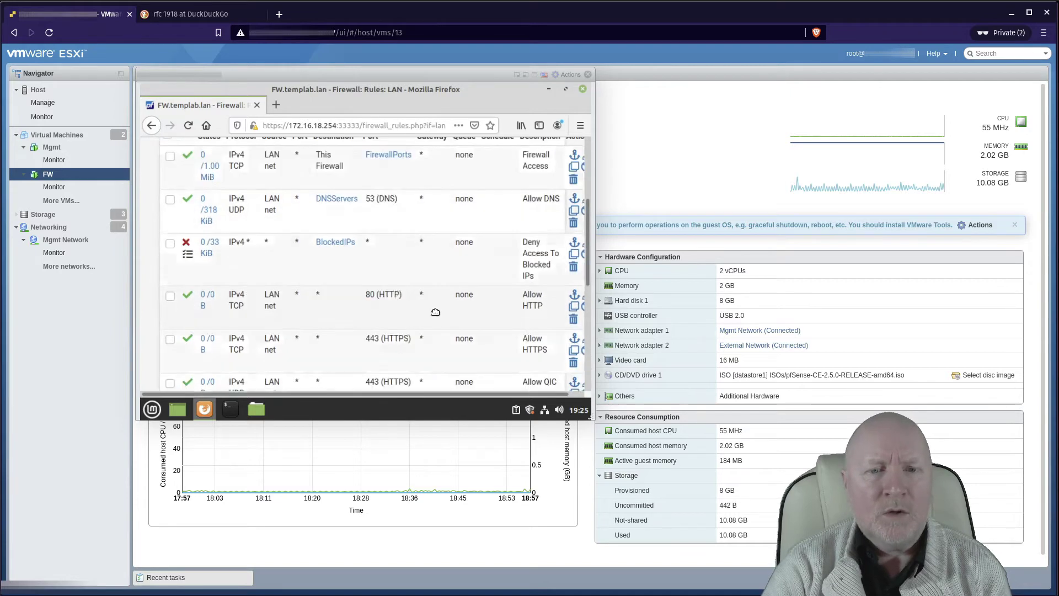
scroll(435, 312, down, 5)
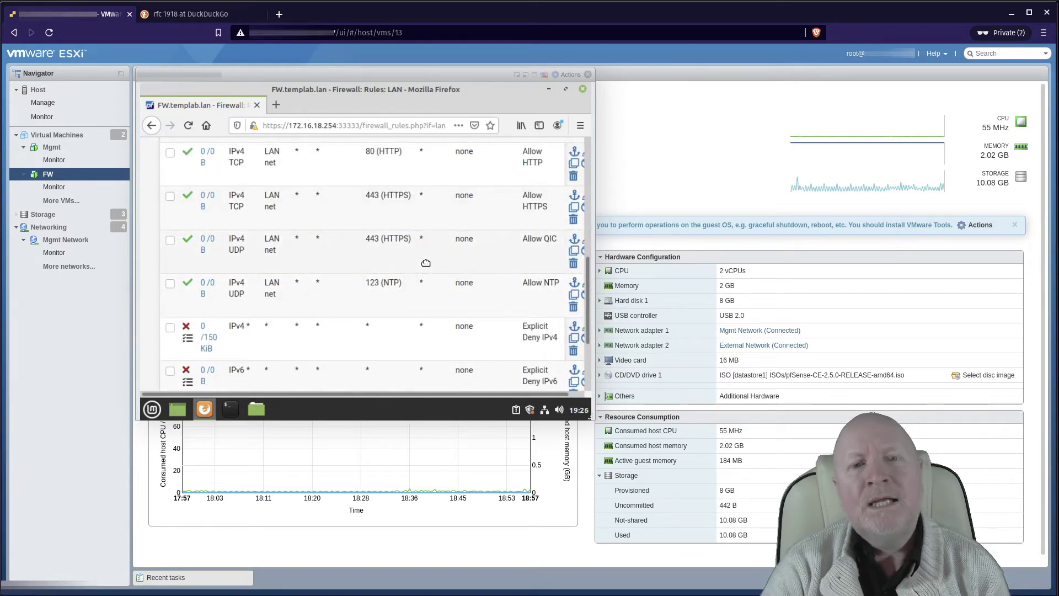
scroll(426, 263, up, 3)
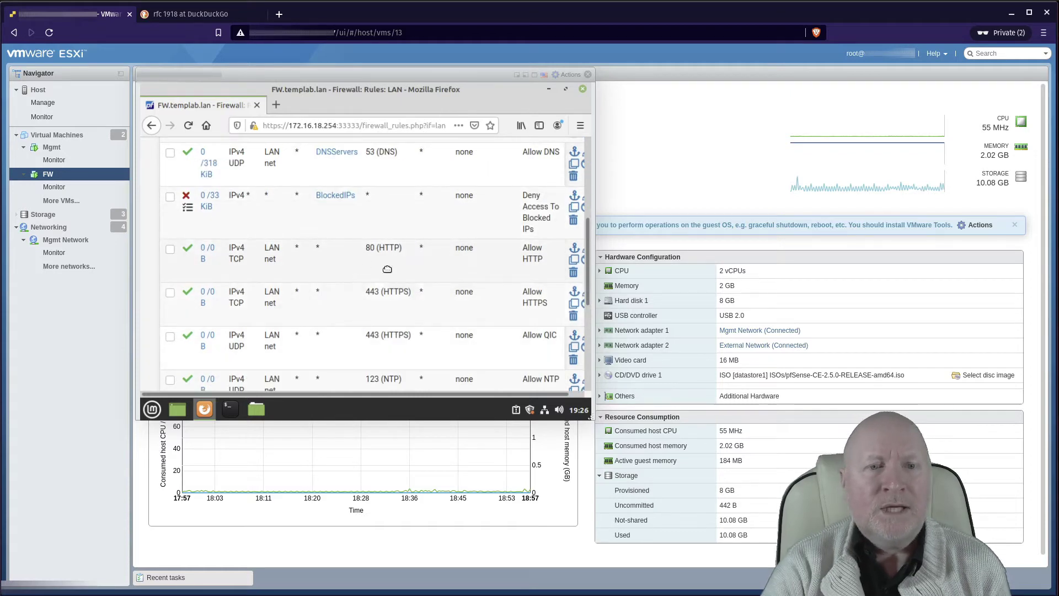
scroll(389, 273, up, 3)
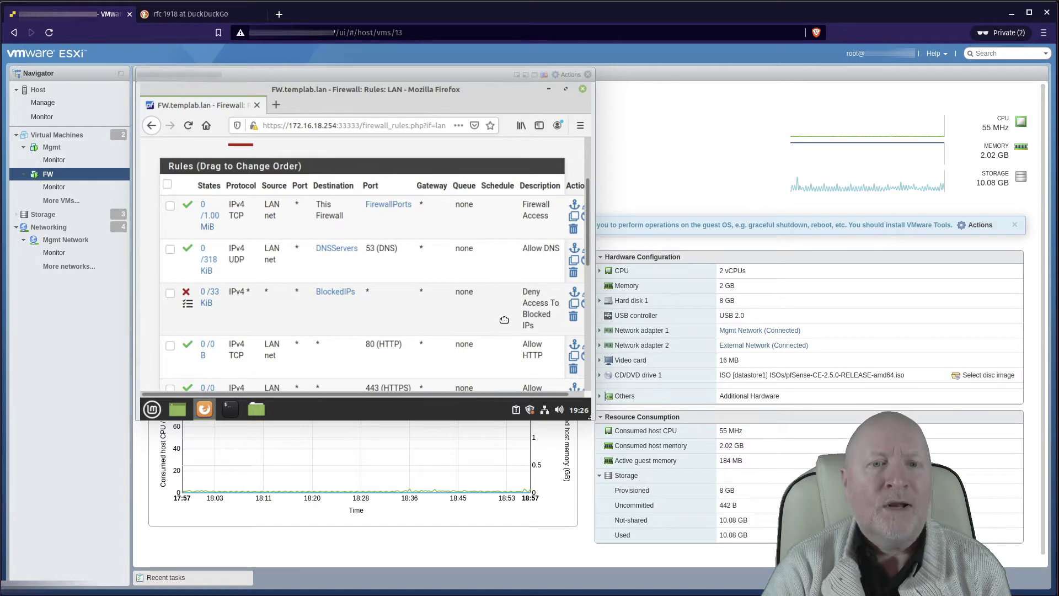
Step: Open the firewall log in the system logs
scroll(540, 238, up, 3)
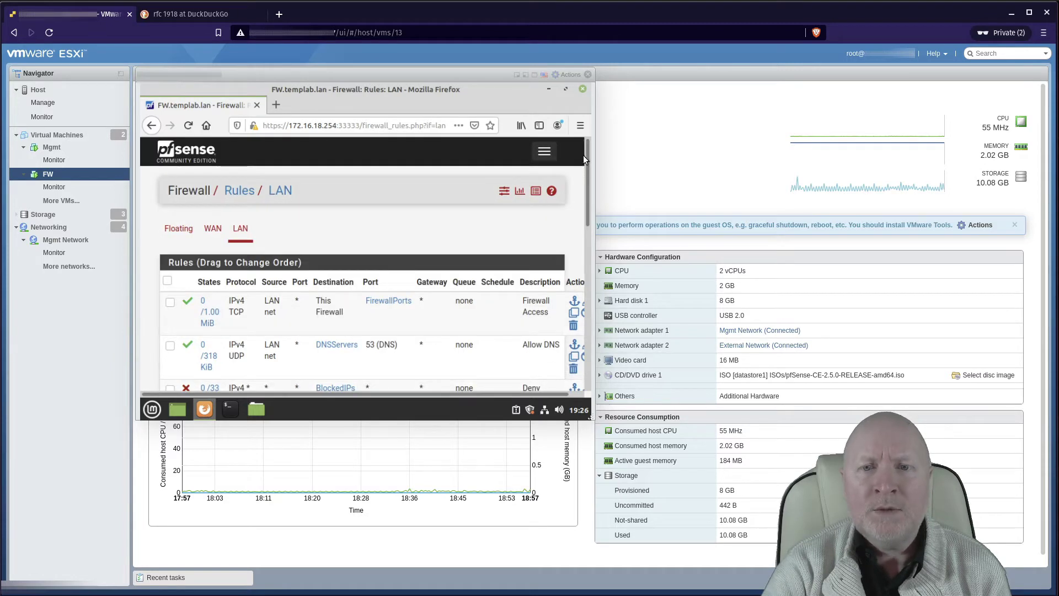
click(545, 153)
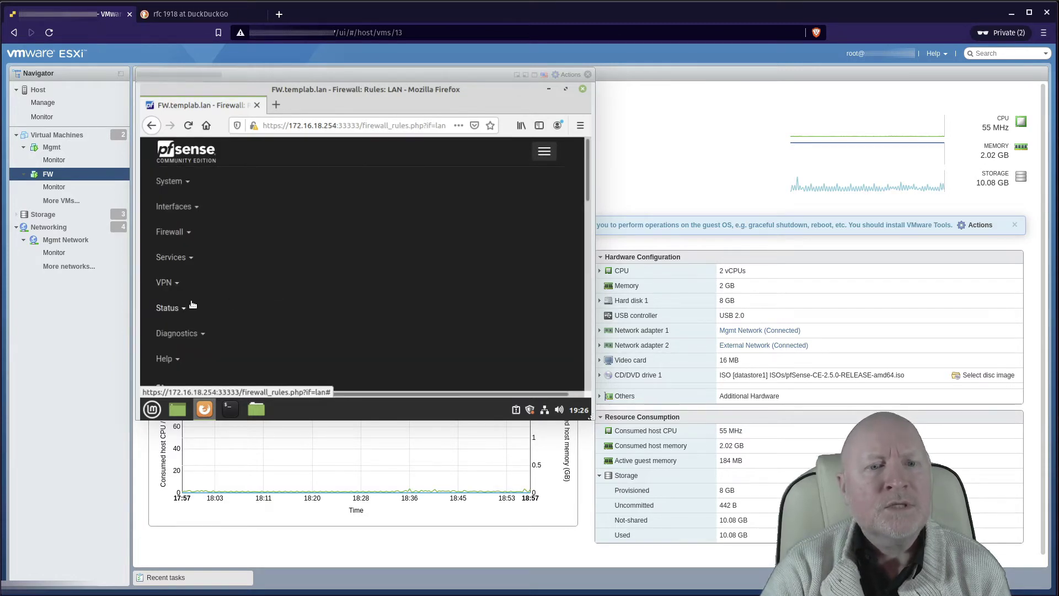
click(331, 301)
scroll(351, 284, down, 3)
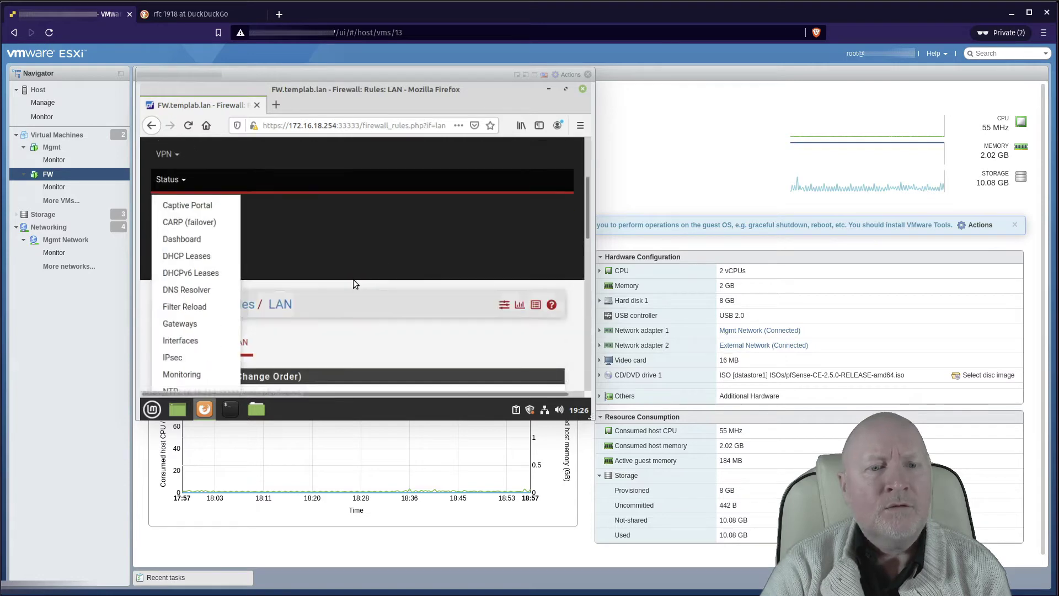
scroll(310, 302, down, 5)
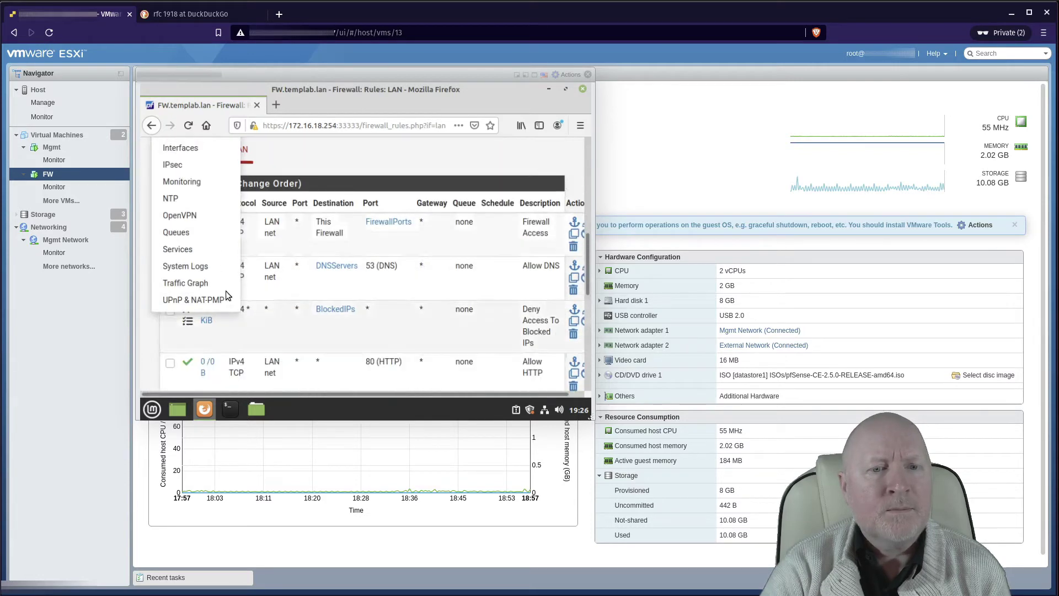
click(224, 265)
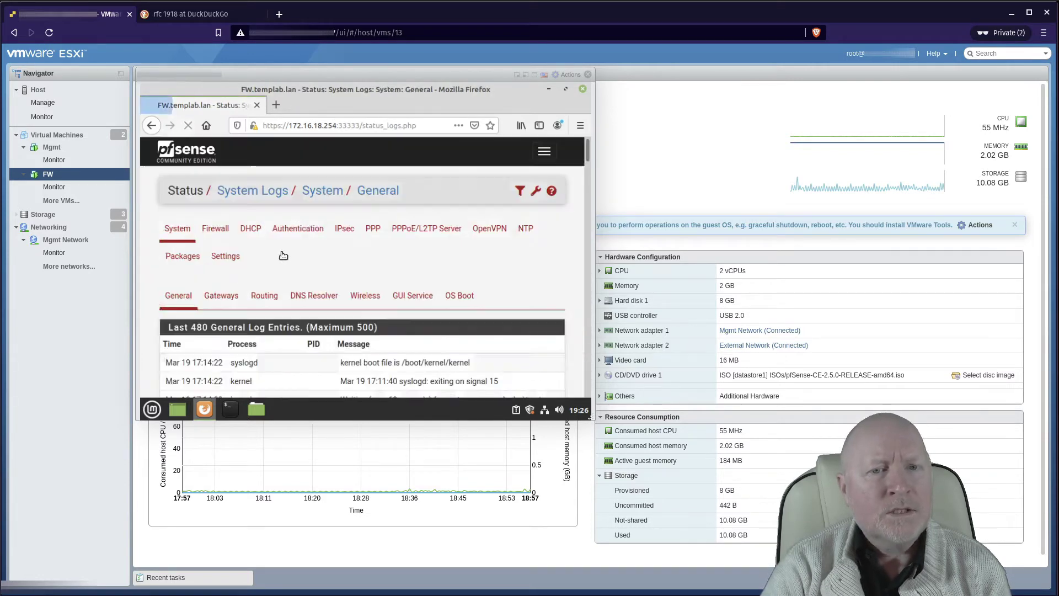
click(218, 232)
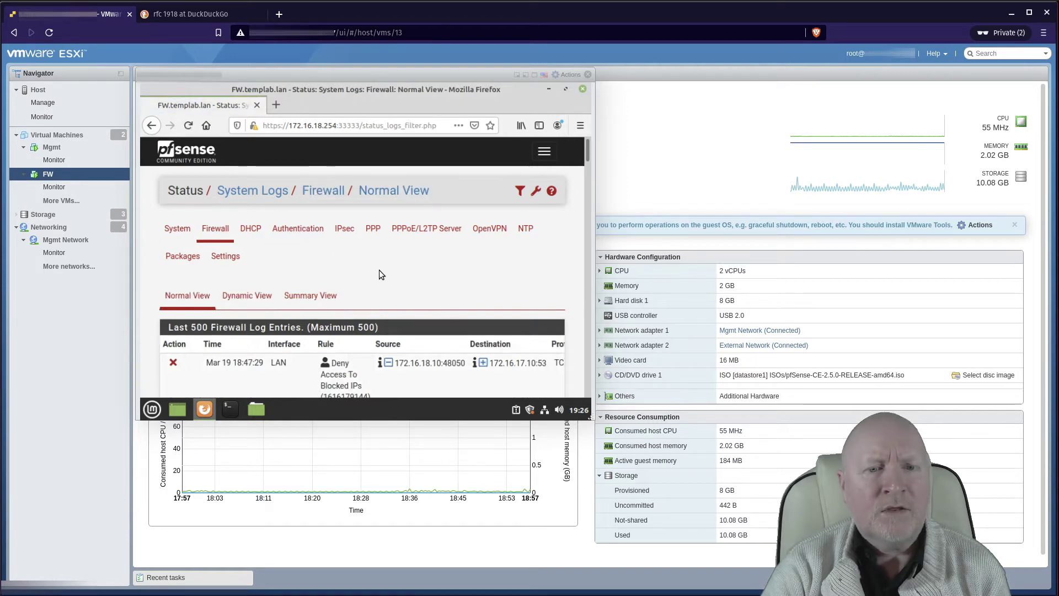
Step: Examine the firewall log entries in the normal view and in the dynamic view
scroll(379, 274, down, 4)
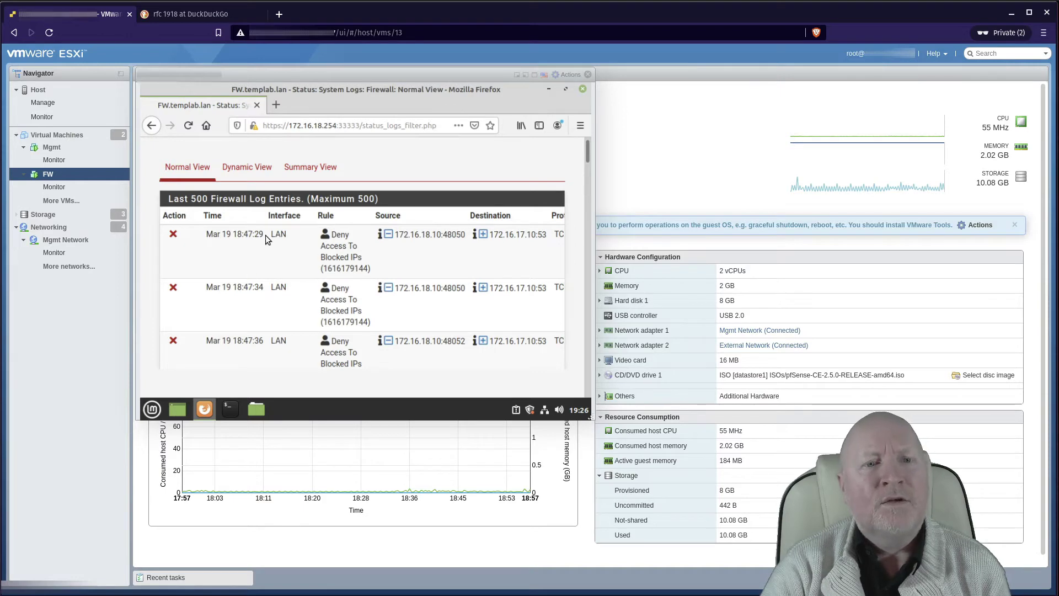
scroll(266, 235, up, 4)
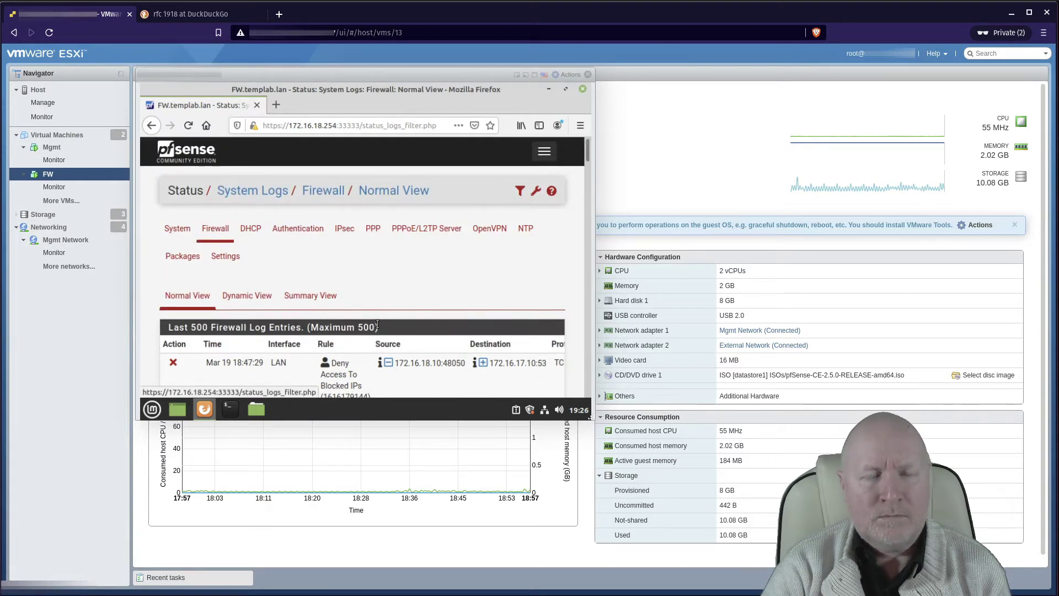
scroll(377, 324, down, 4)
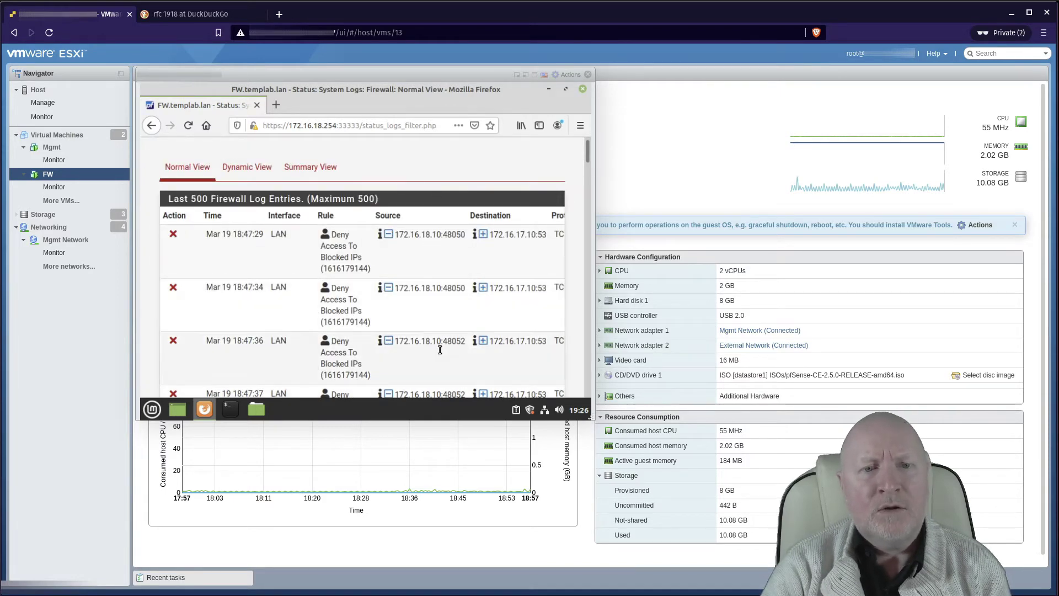
scroll(441, 342, down, 3)
scroll(445, 325, up, 7)
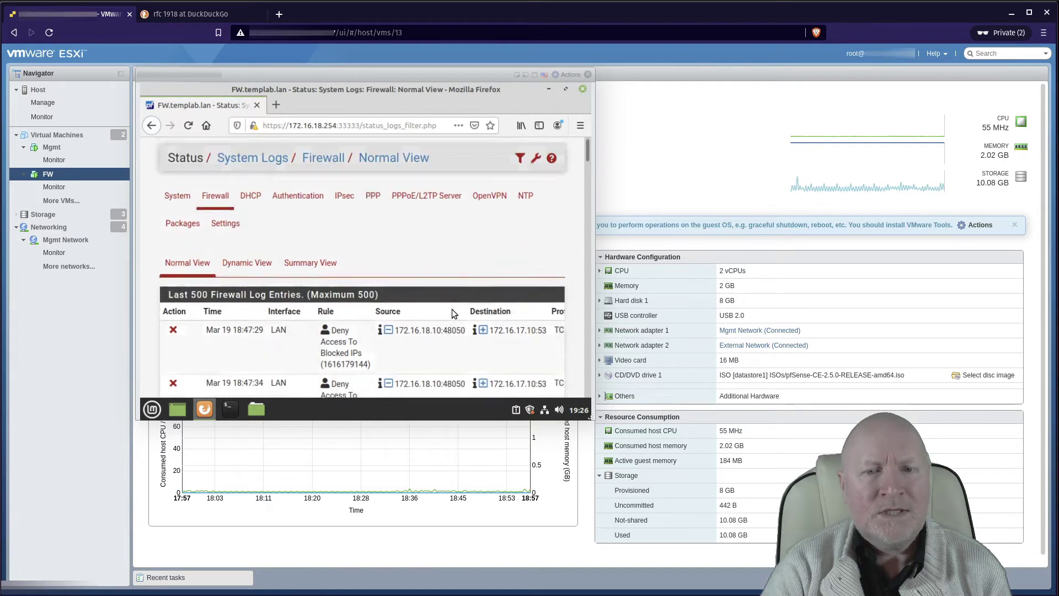
scroll(451, 309, up, 1)
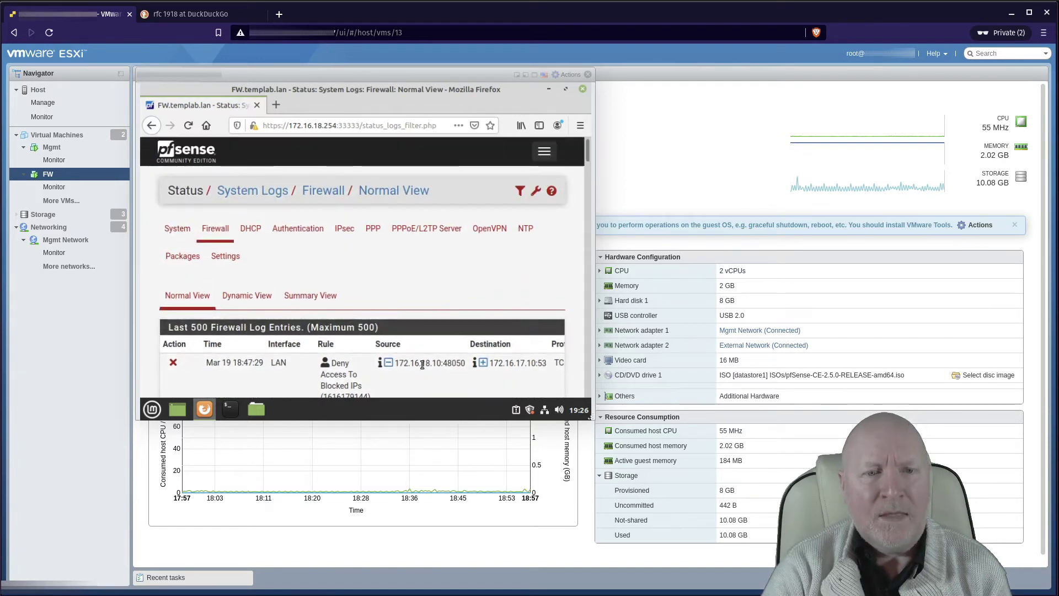
click(236, 304)
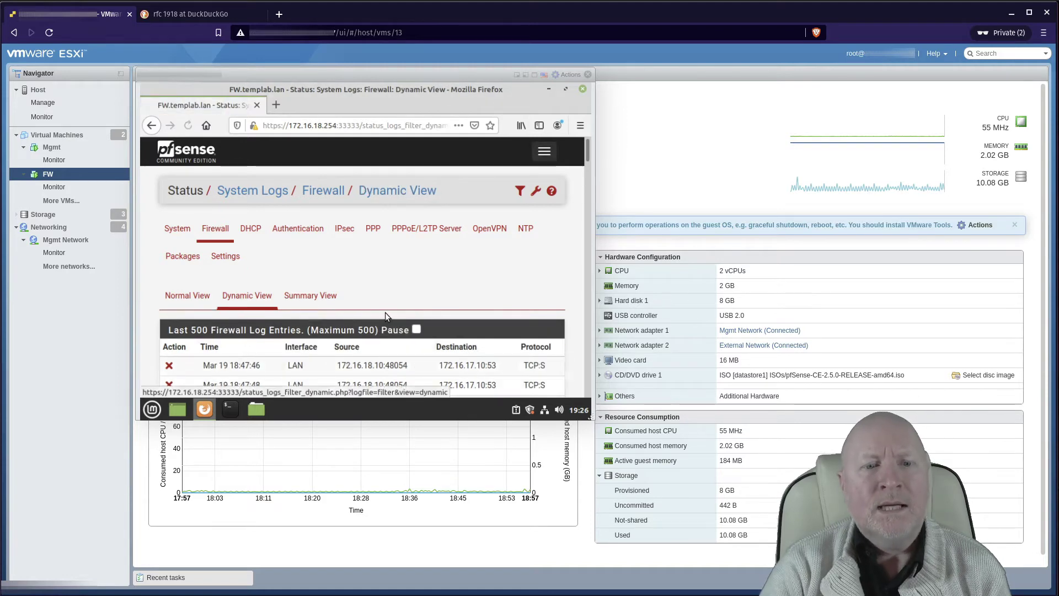
scroll(425, 333, down, 3)
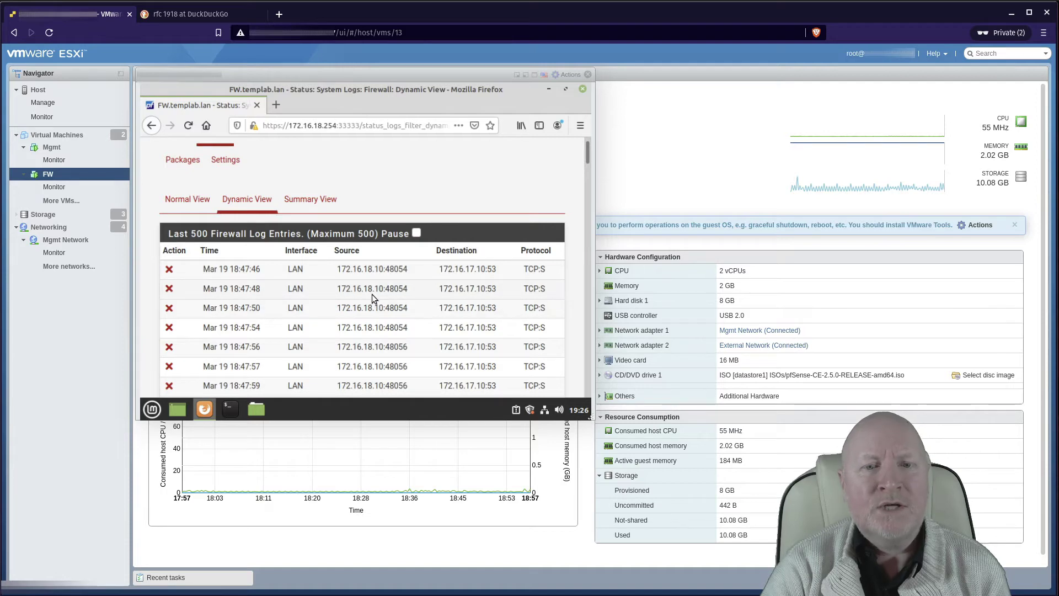
scroll(384, 290, up, 3)
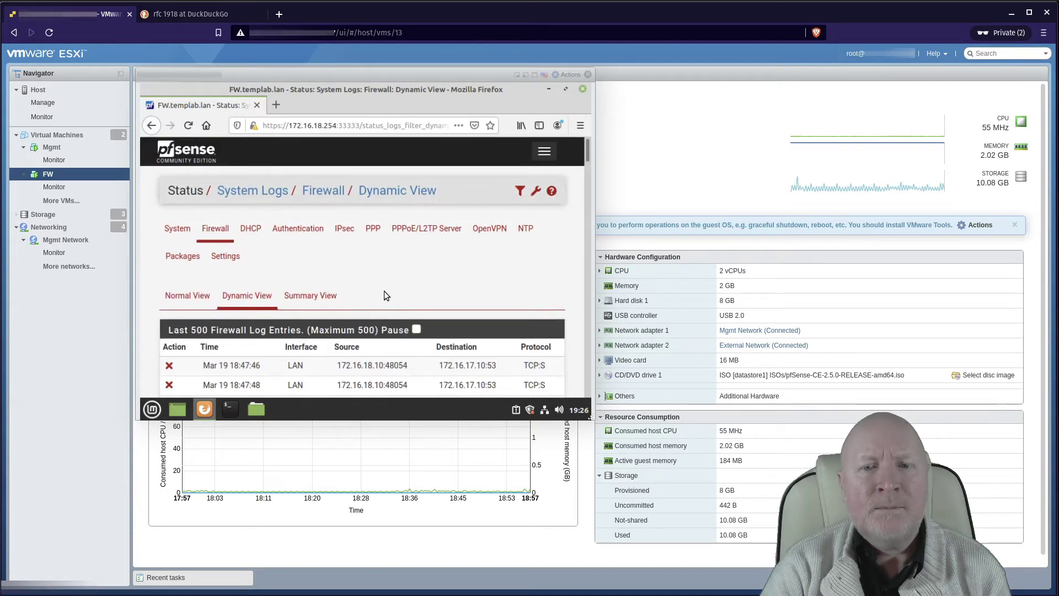
scroll(386, 291, down, 2)
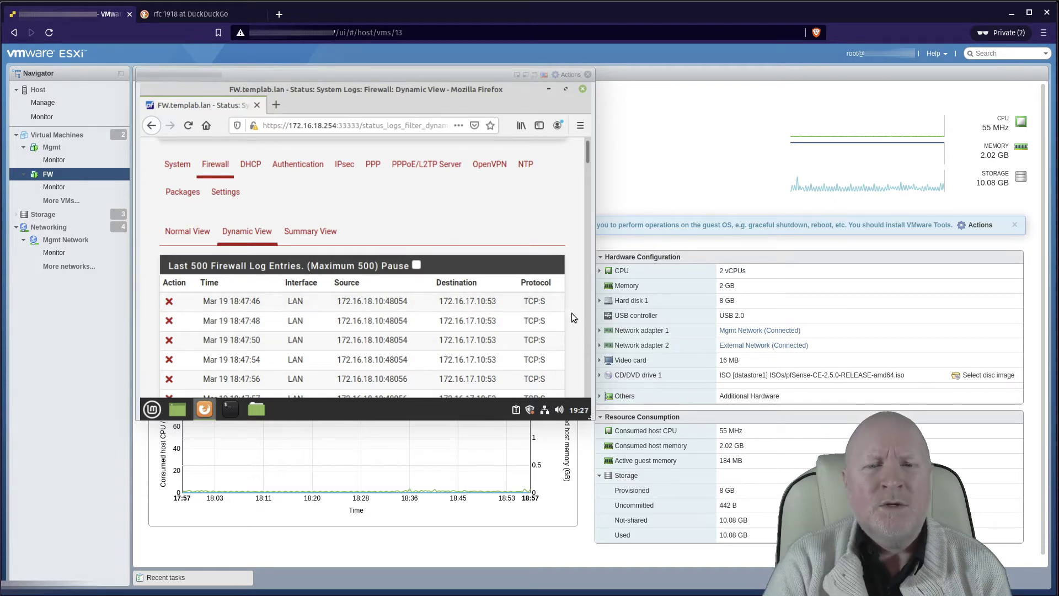
scroll(491, 336, up, 2)
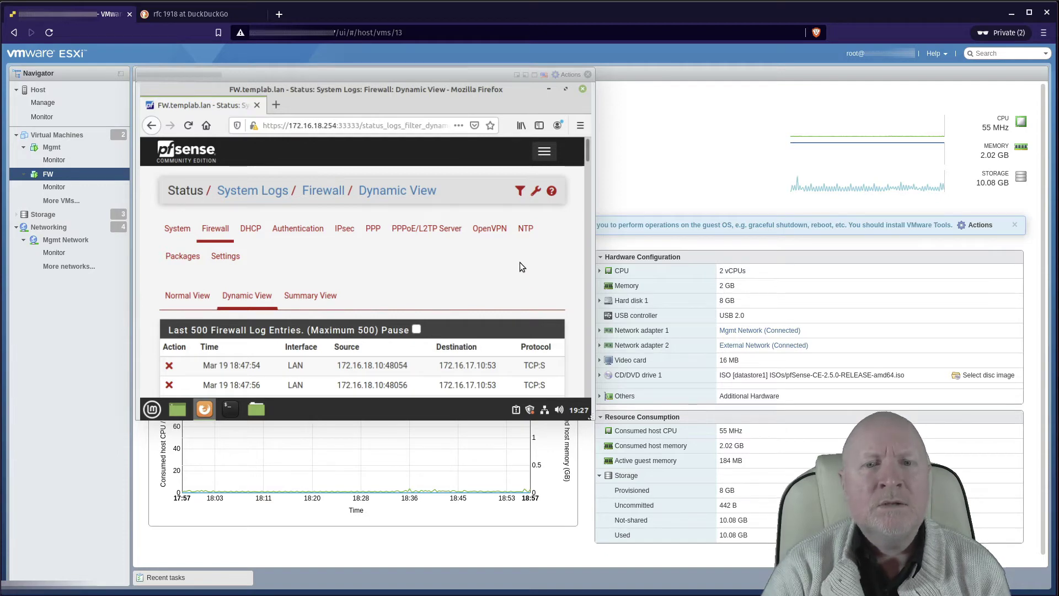
Step: Show the advanced log filter for the dynamic firewall log and review its filter fields above the entries
click(518, 192)
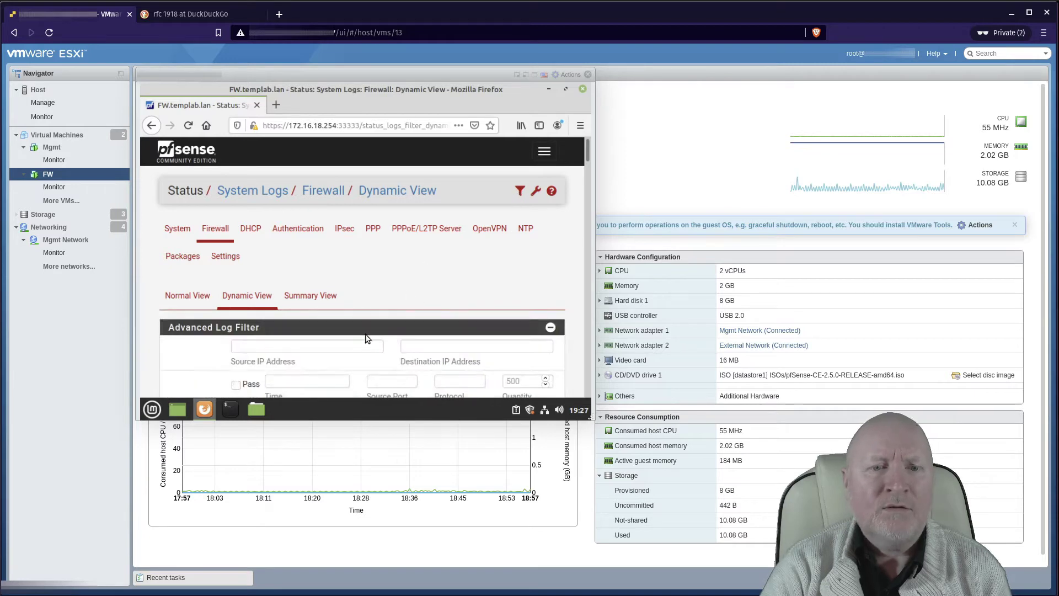
scroll(371, 307, down, 3)
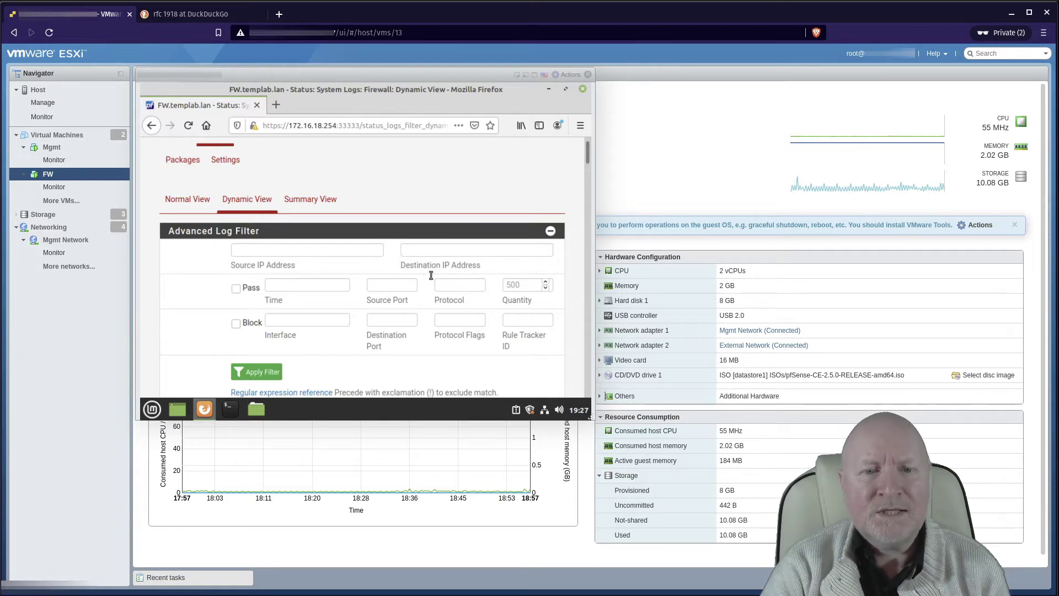
scroll(432, 340, down, 4)
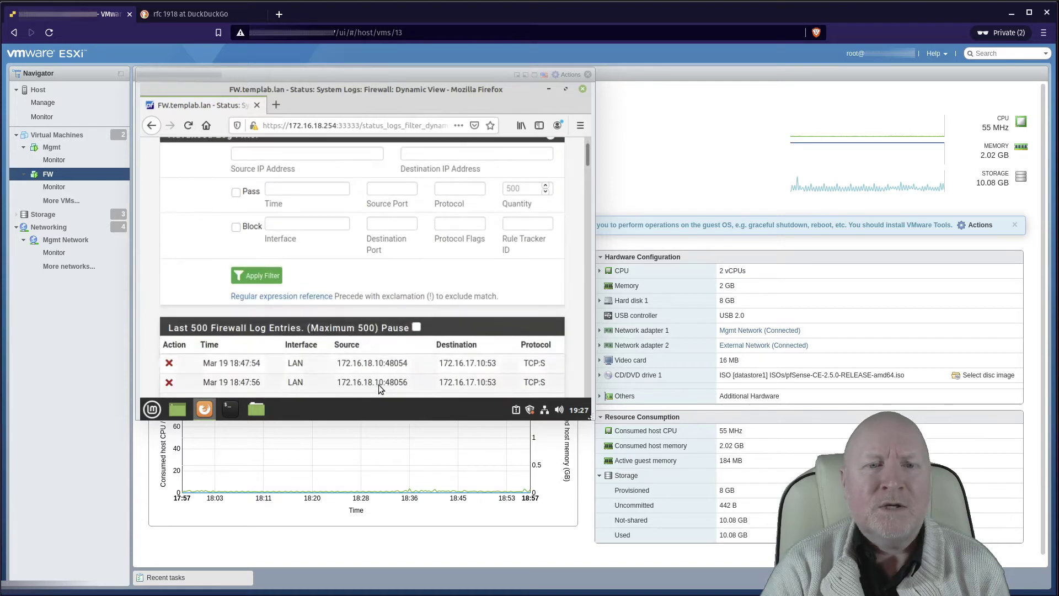
scroll(436, 347, down, 1)
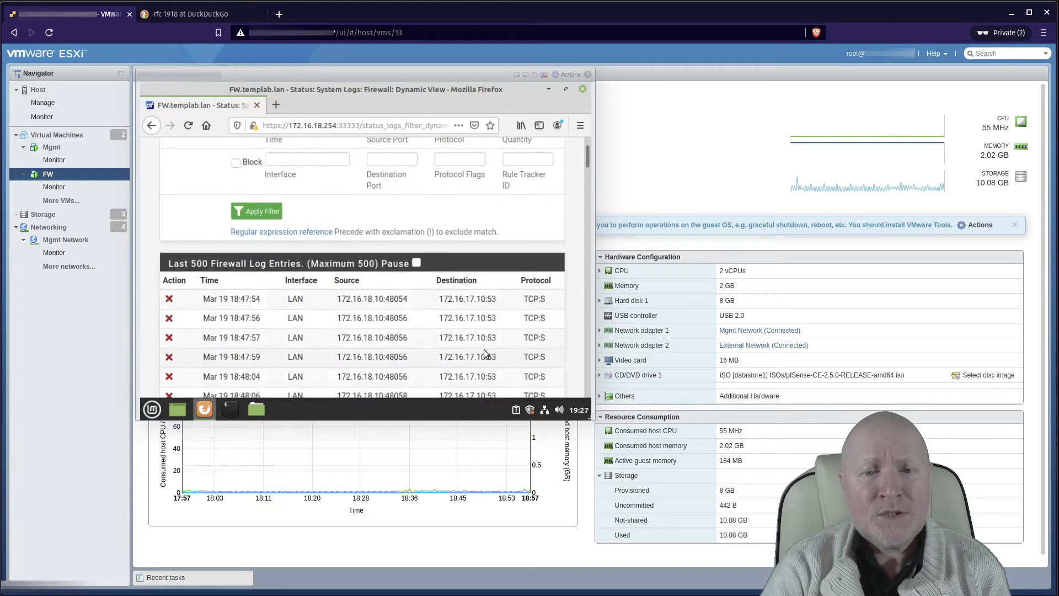
scroll(375, 306, up, 5)
scroll(375, 307, up, 4)
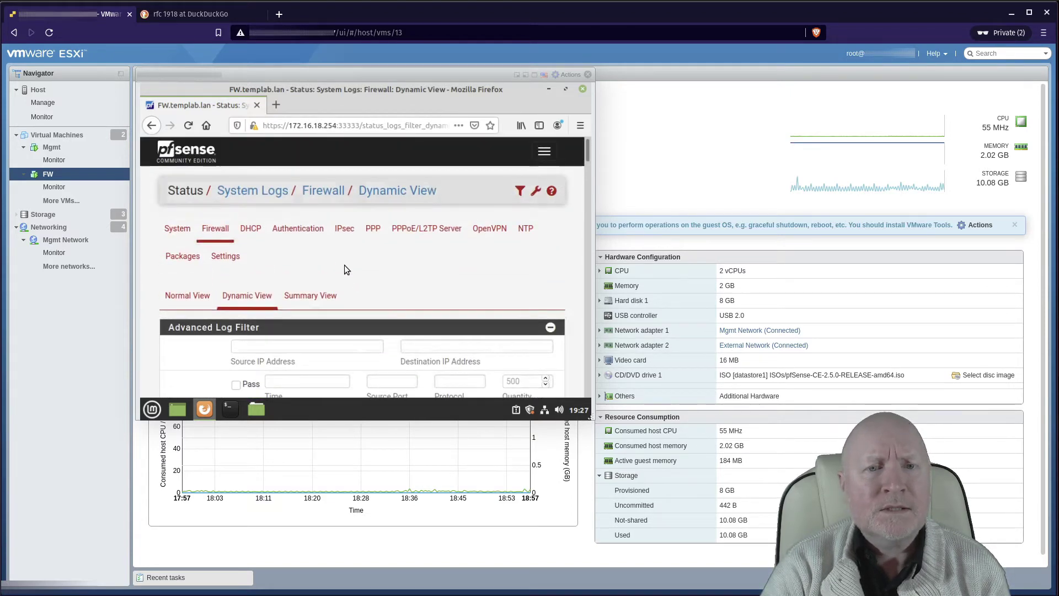
Step: Try to rename the LAN interface by setting its description to MGMT and saving the interface configuration
click(543, 154)
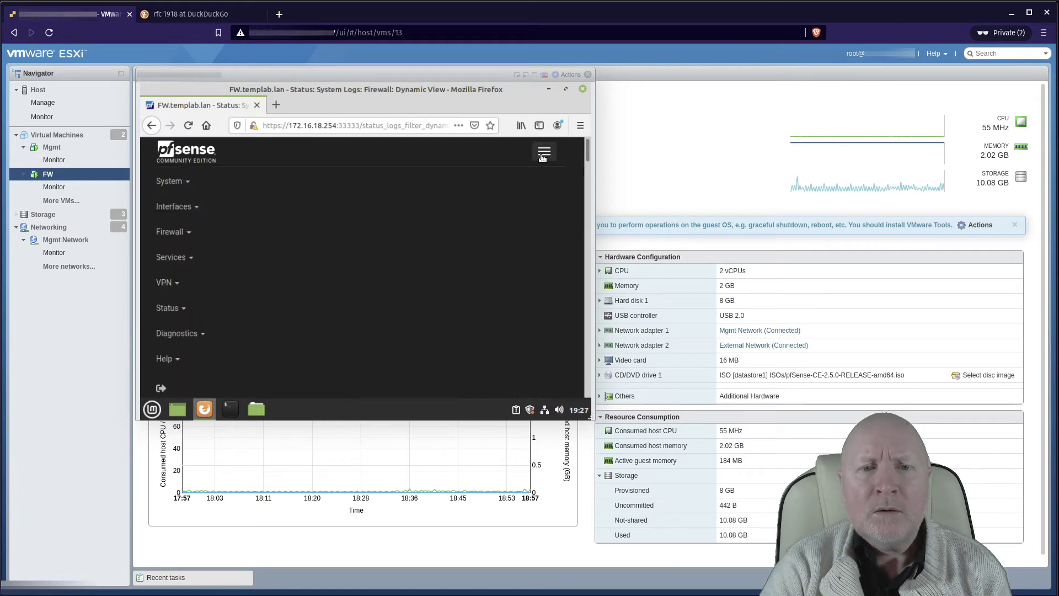
click(175, 208)
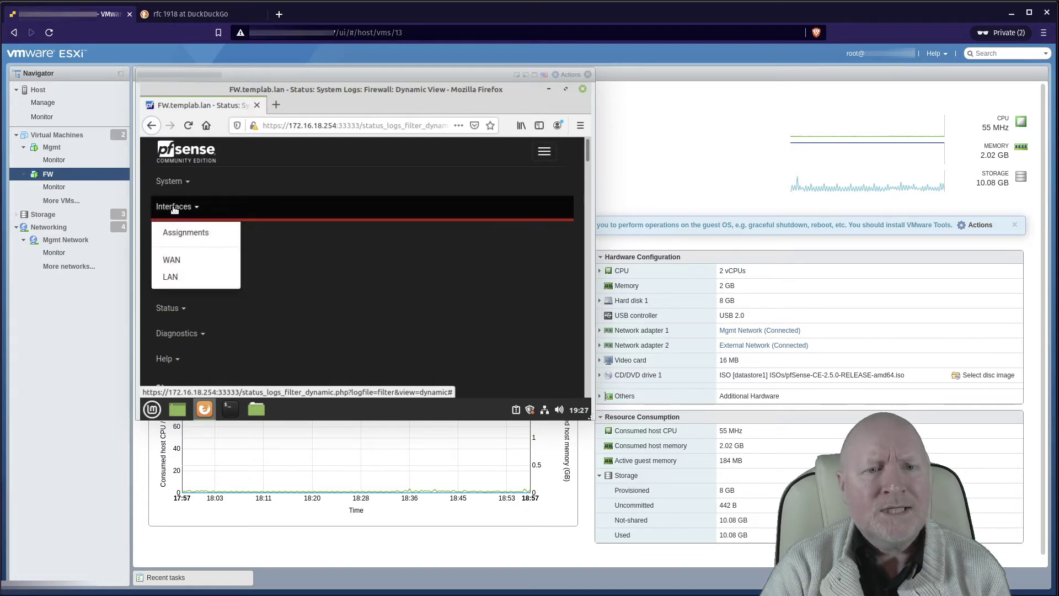
click(176, 277)
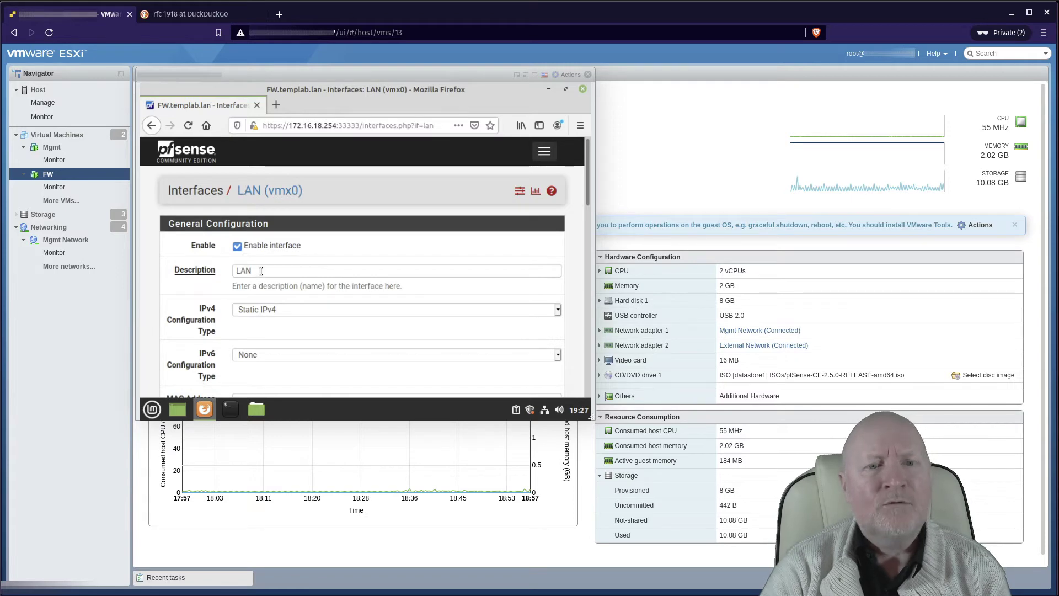
double_click(231, 270)
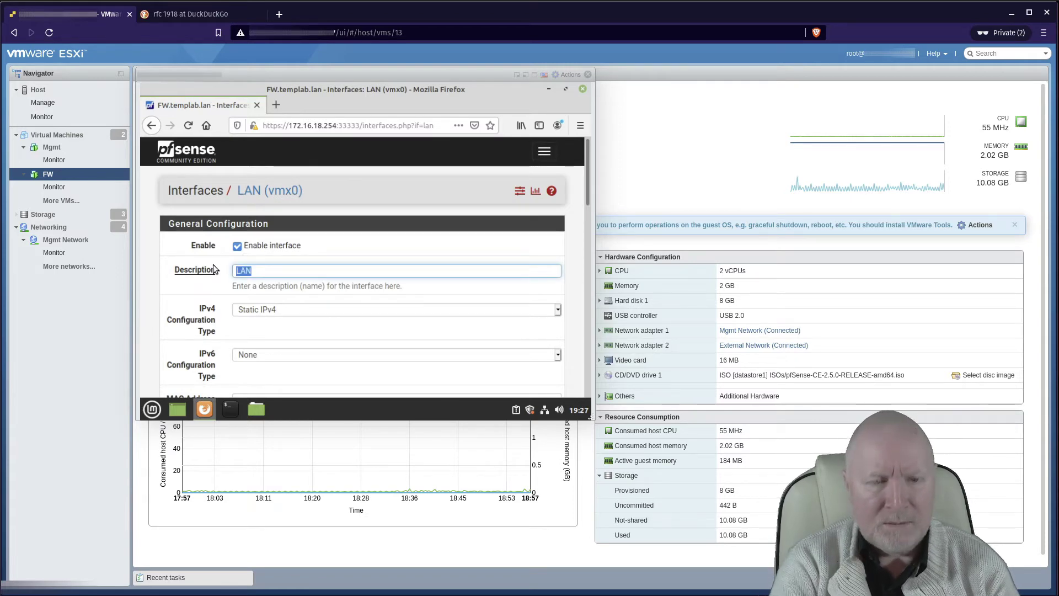
text(MGMT)
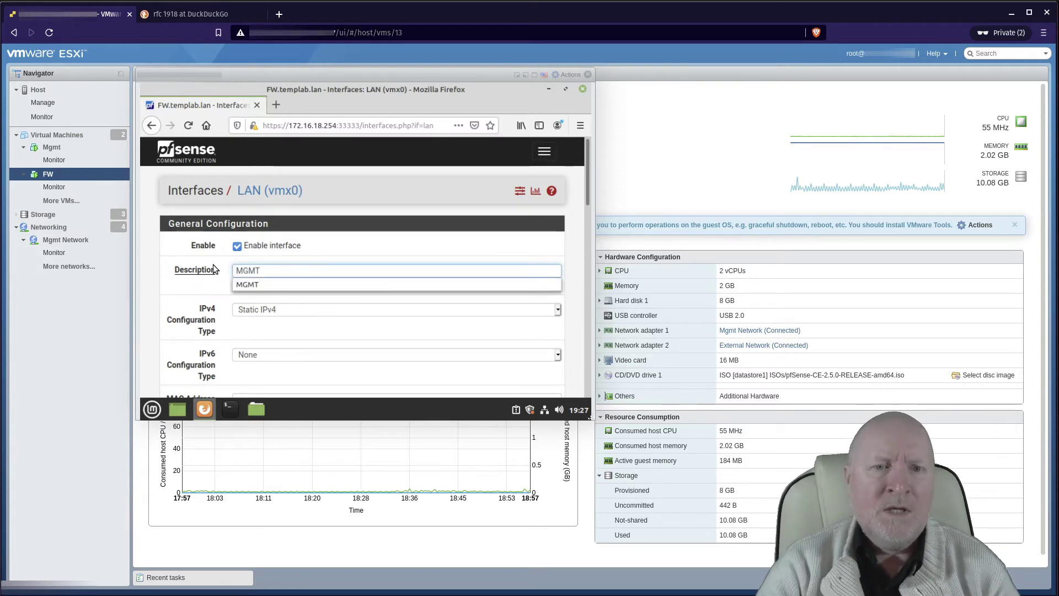
click(246, 284)
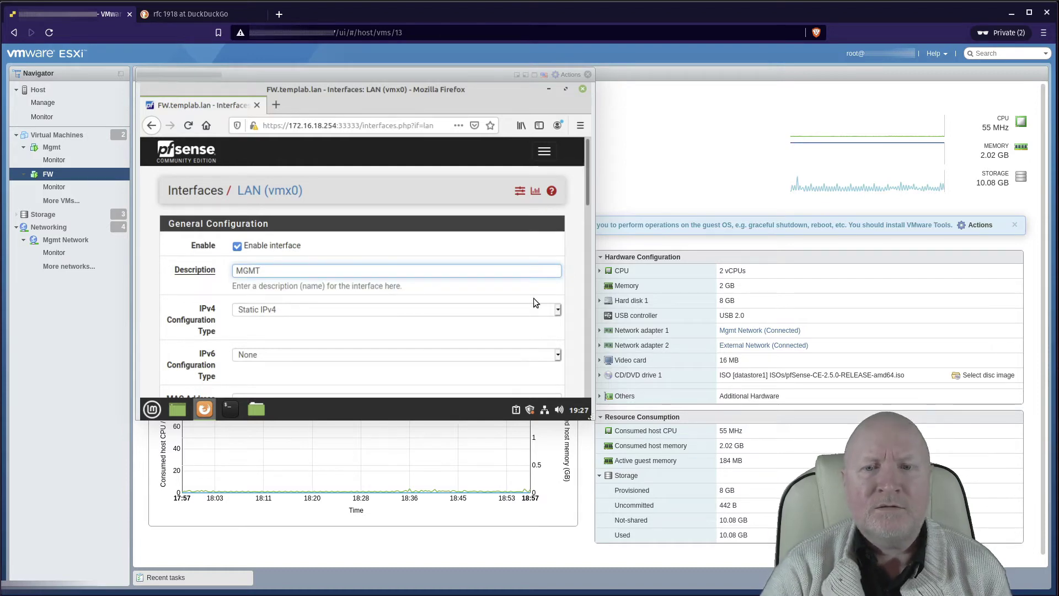
click(576, 263)
scroll(546, 281, down, 3)
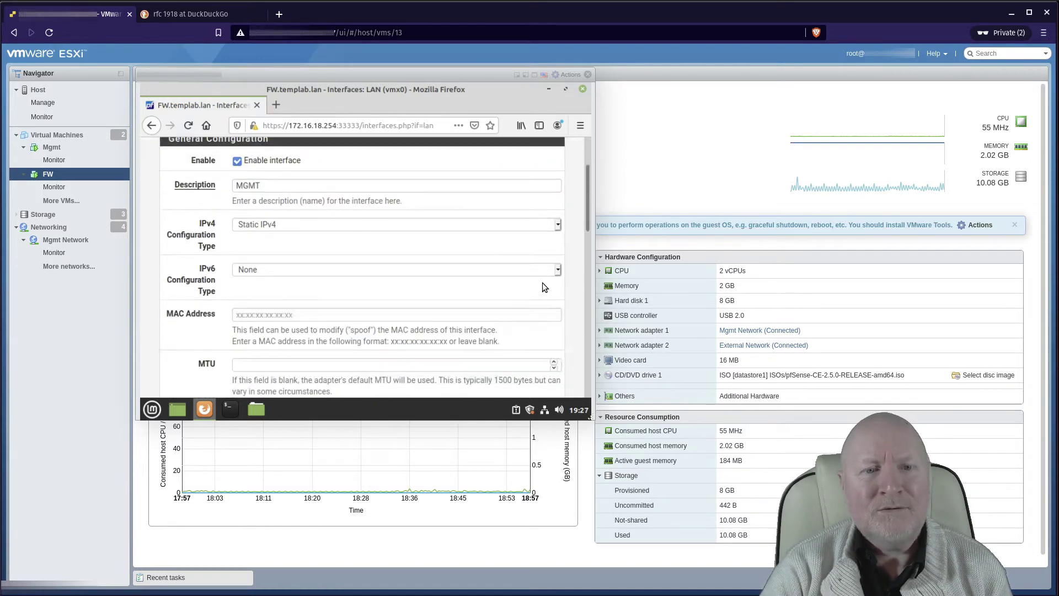
scroll(544, 287, down, 10)
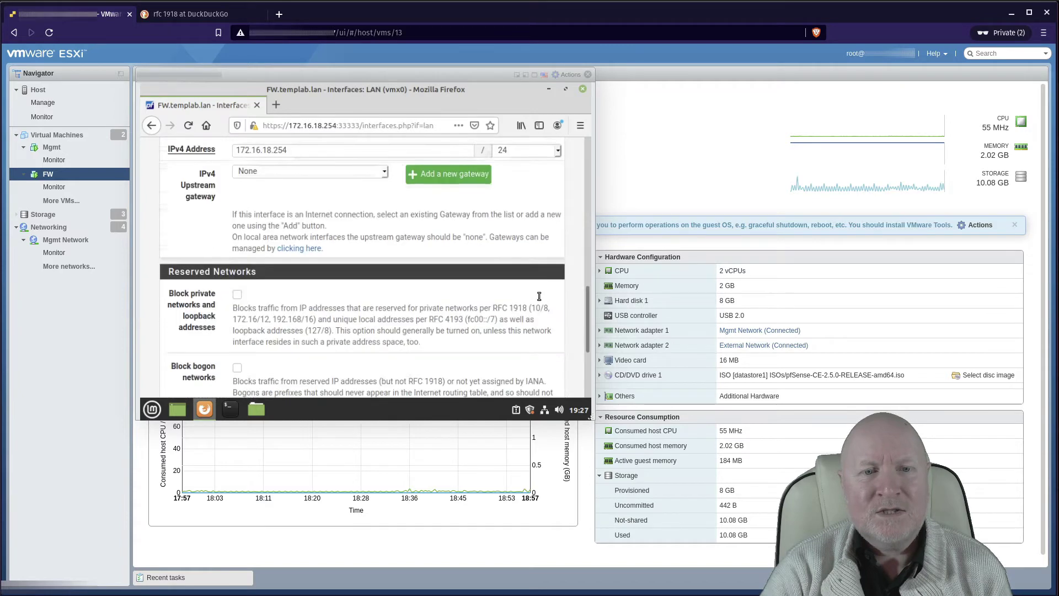
scroll(537, 298, down, 2)
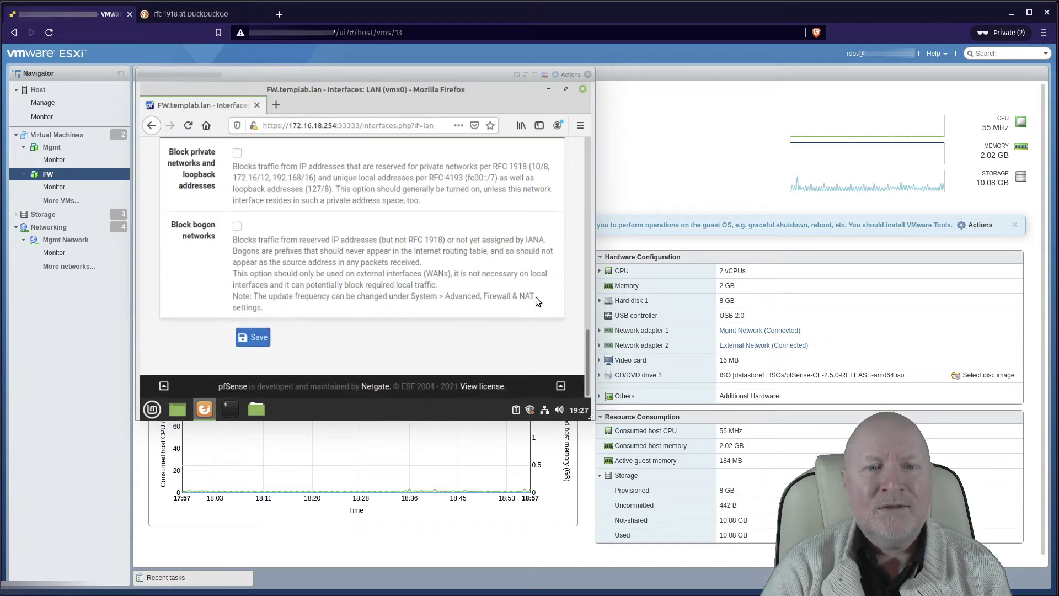
click(260, 337)
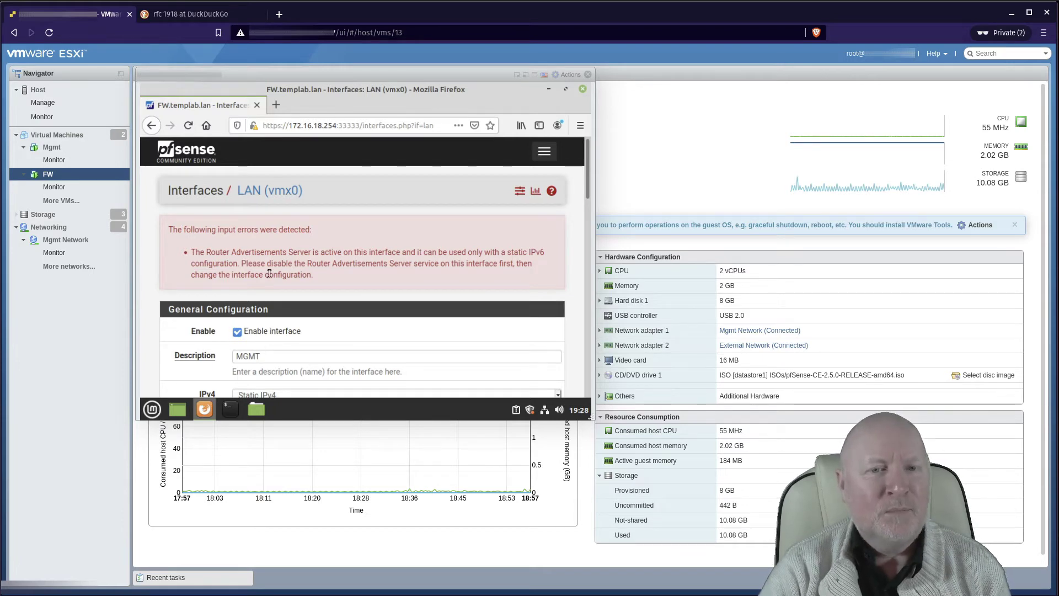
Step: Try again to rename the LAN interface by reopening its configuration, setting the description to MGMT and saving
click(544, 153)
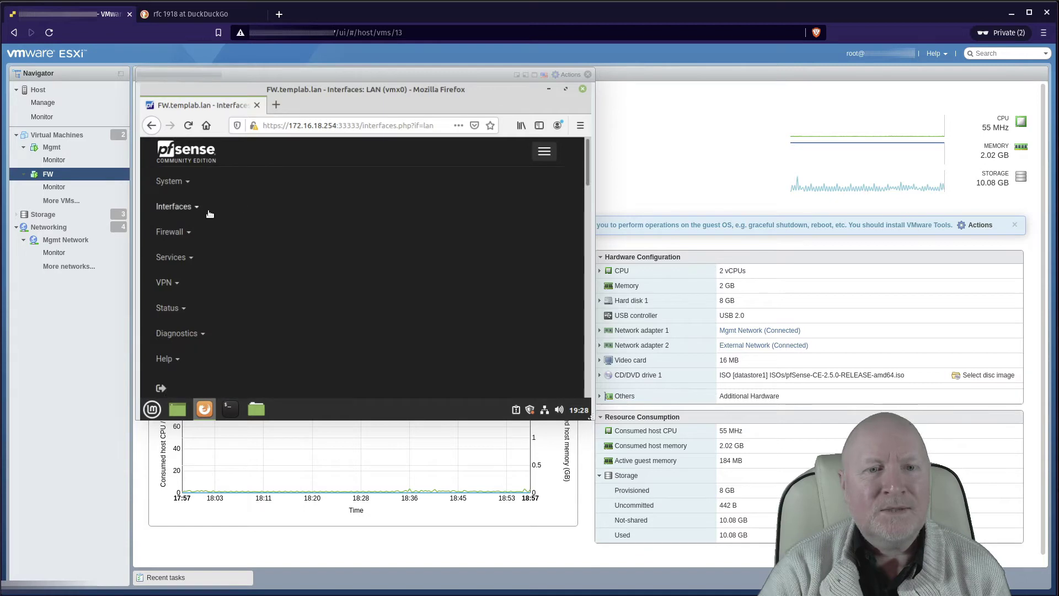
click(166, 213)
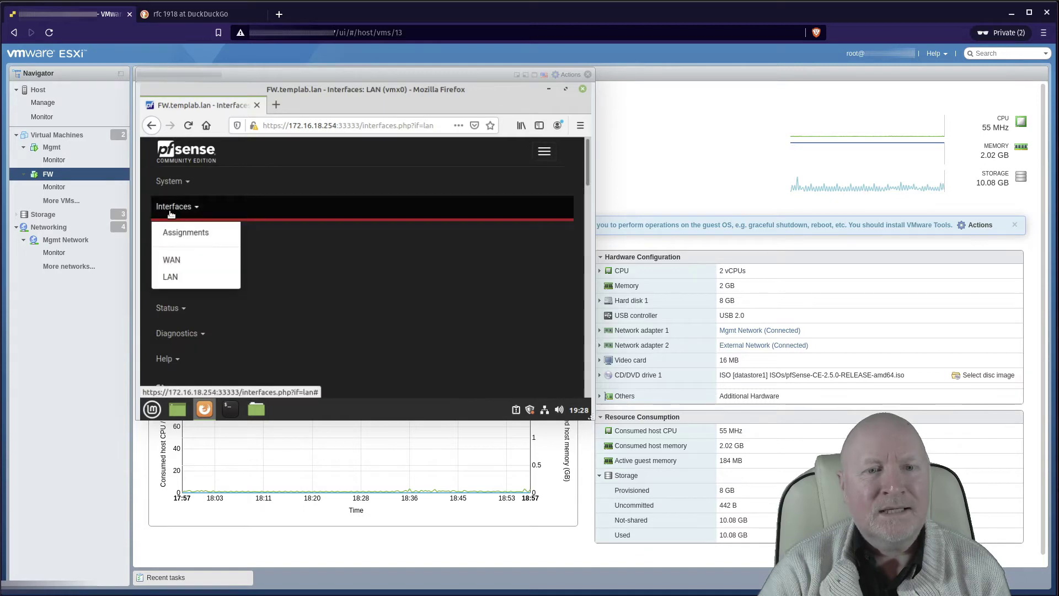
click(180, 277)
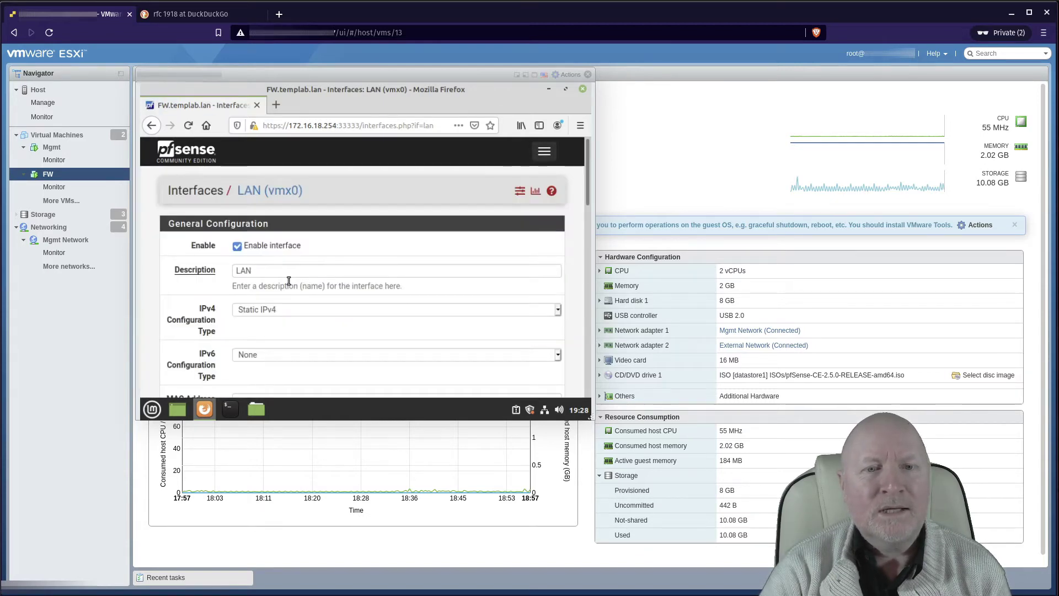
drag(260, 271, 156, 269)
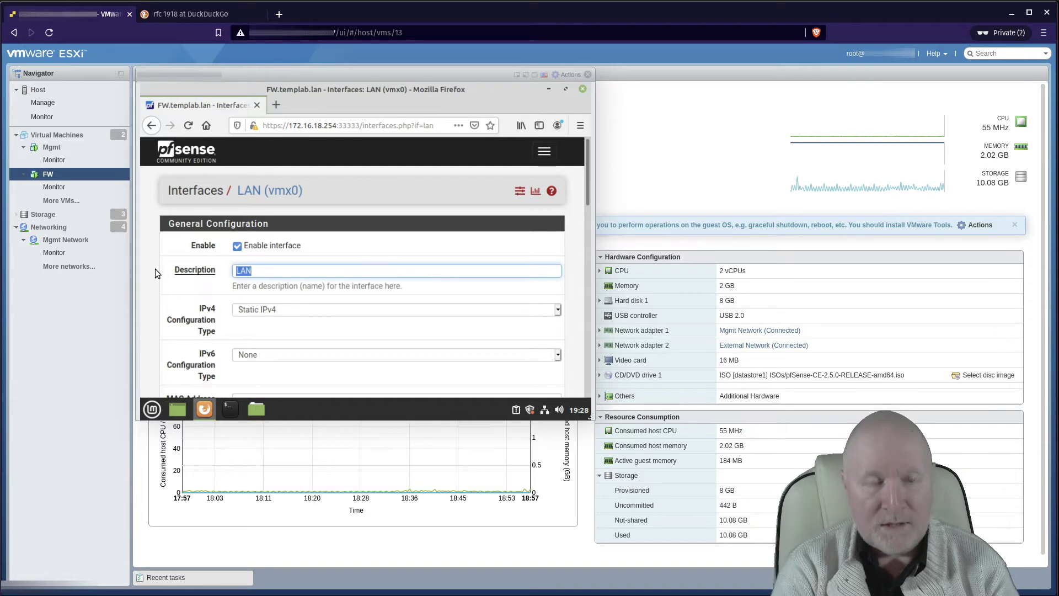
text(MGMT)
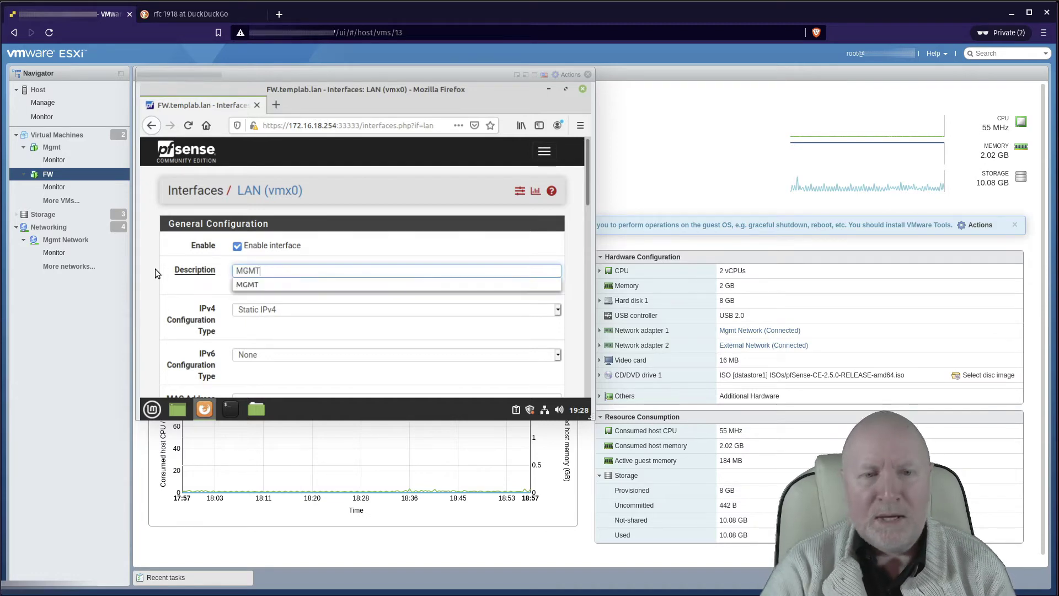
key(Escape)
scroll(399, 287, down, 5)
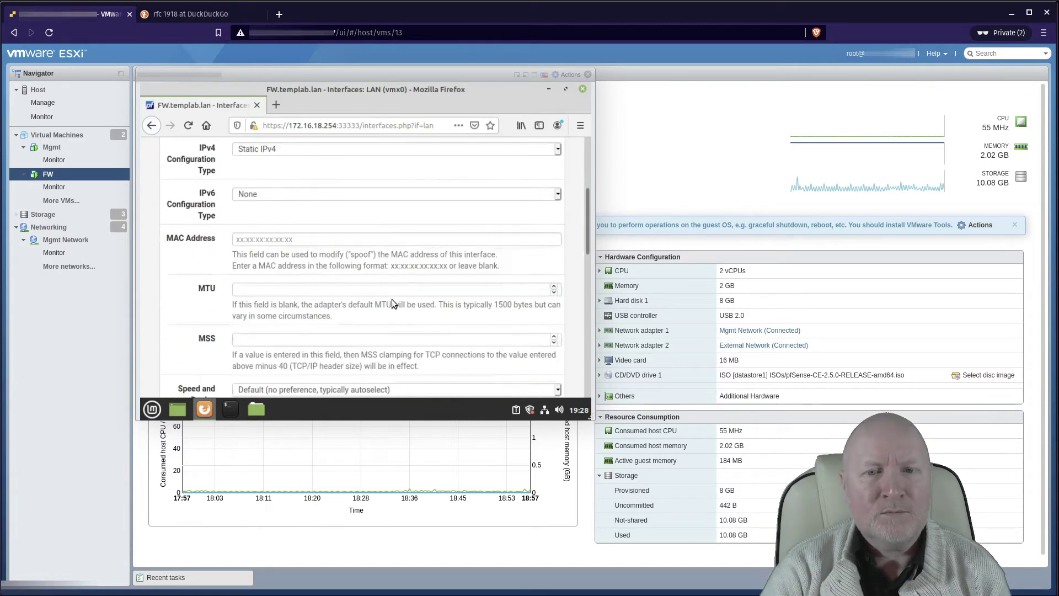
scroll(389, 301, down, 5)
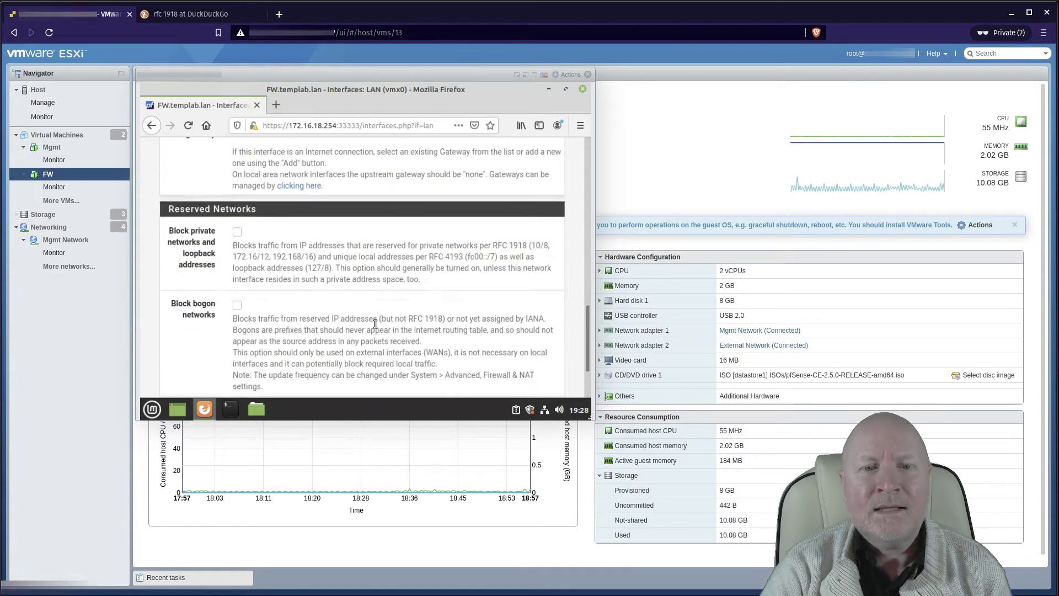
scroll(364, 342, down, 1)
click(263, 337)
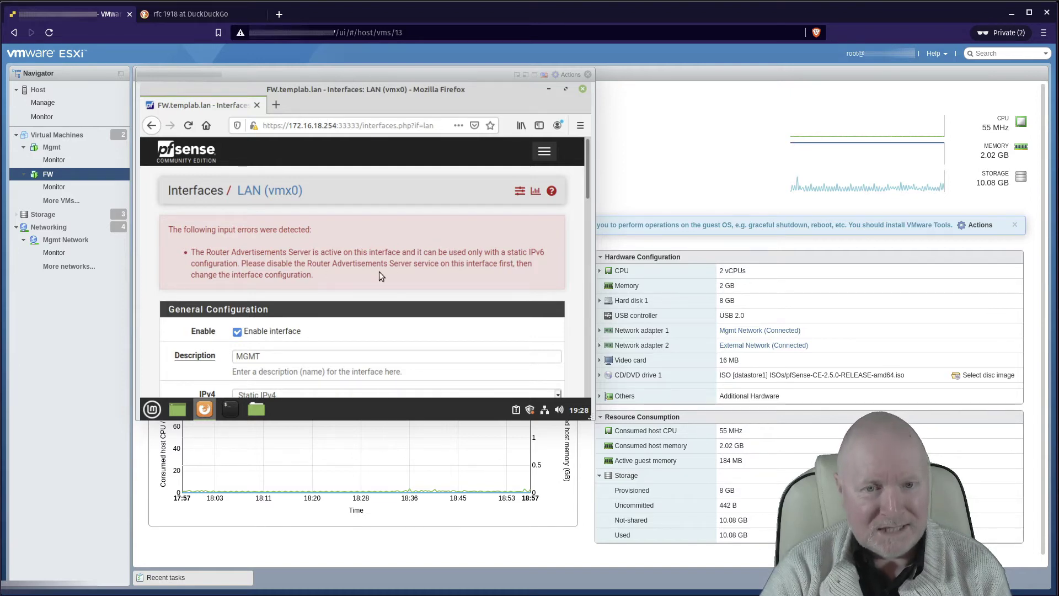
Step: Open the DHCPv6 Server & RA service page to look for the router advertisement settings
click(549, 156)
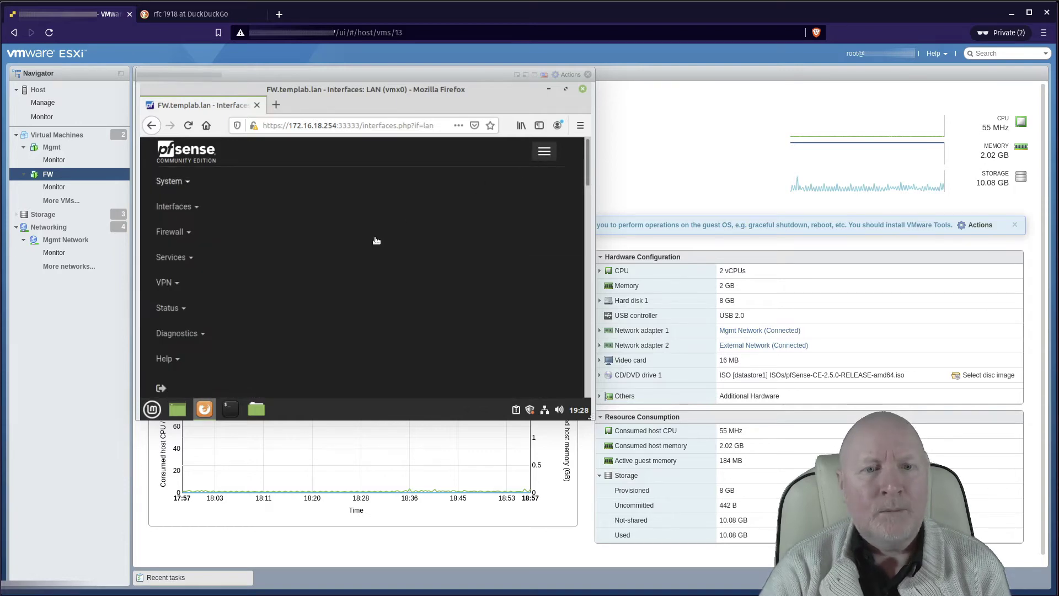
click(179, 259)
scroll(331, 267, down, 3)
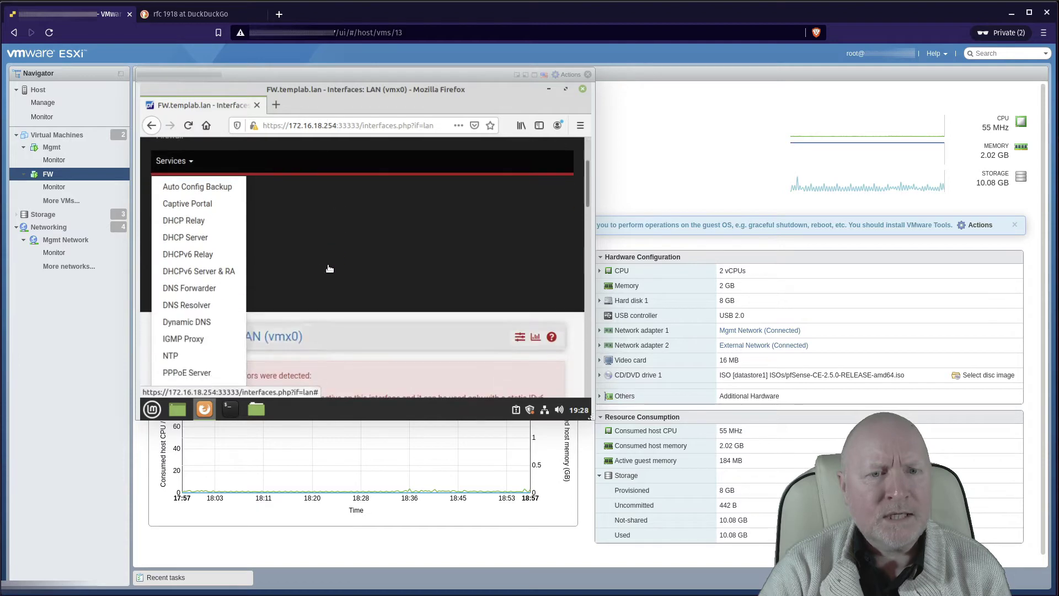
click(226, 274)
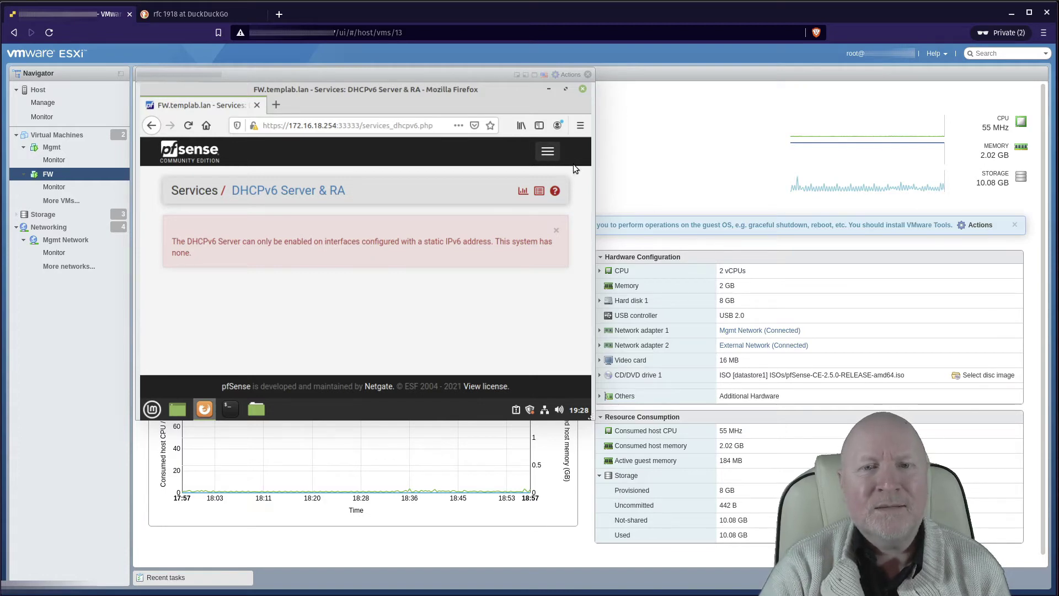
Step: Reopen the LAN interface configuration and set its IPv6 configuration type to Static IPv6
click(552, 152)
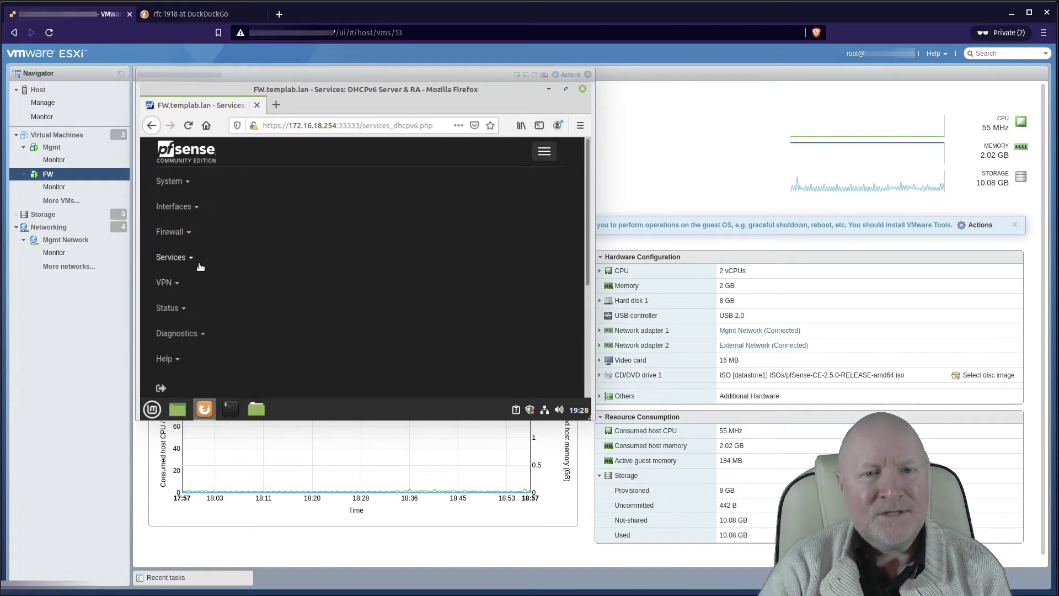
click(186, 235)
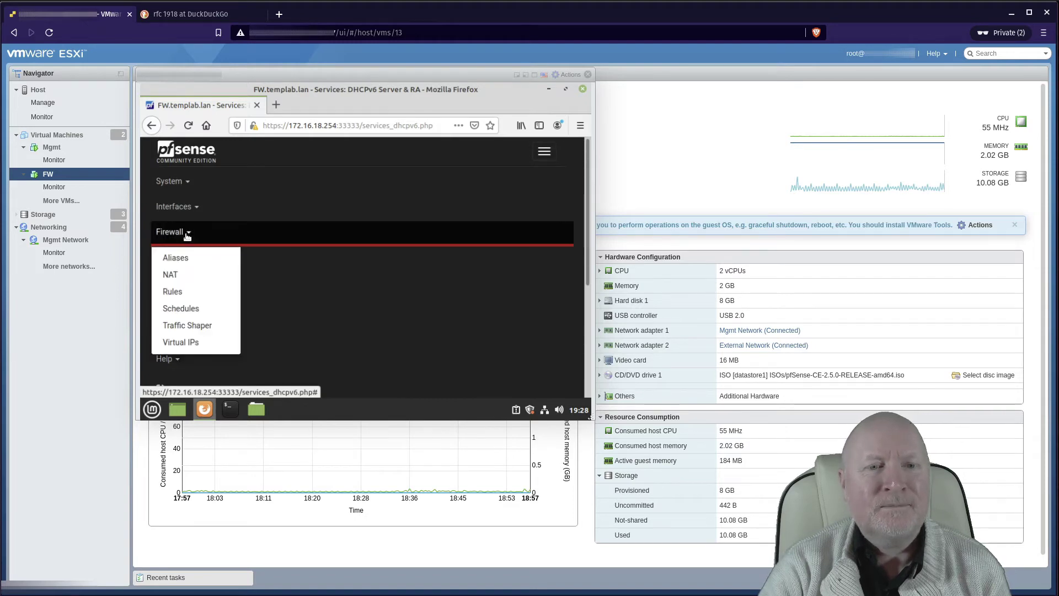
click(186, 214)
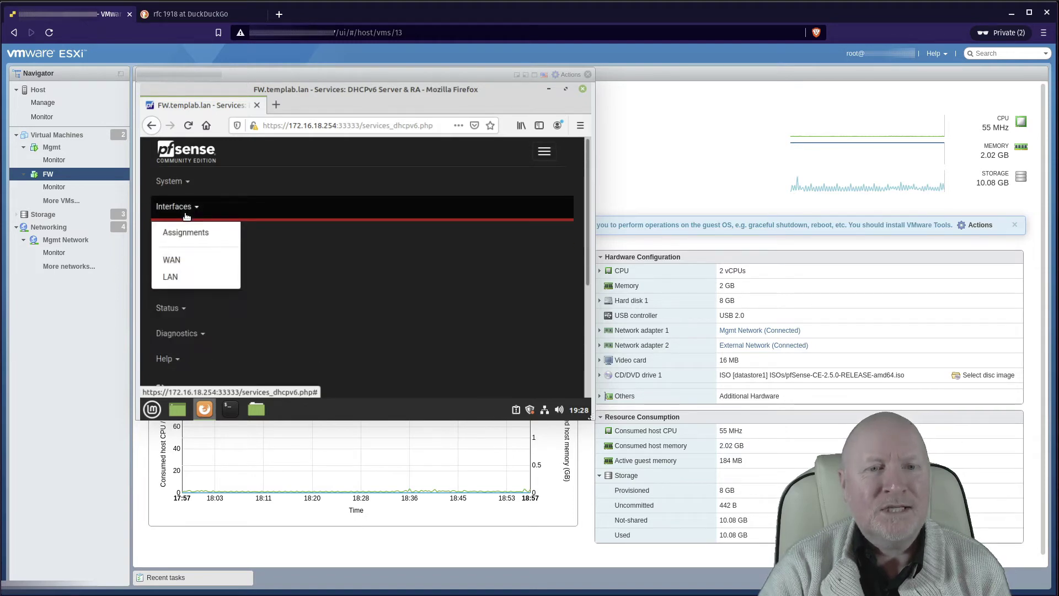
click(178, 278)
scroll(419, 273, down, 4)
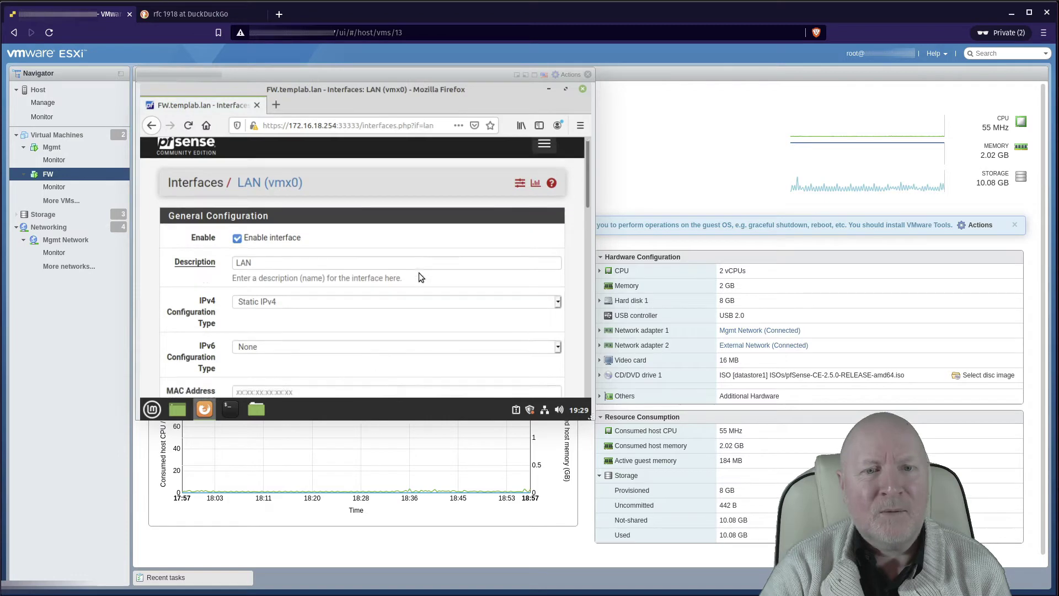
scroll(400, 281, down, 8)
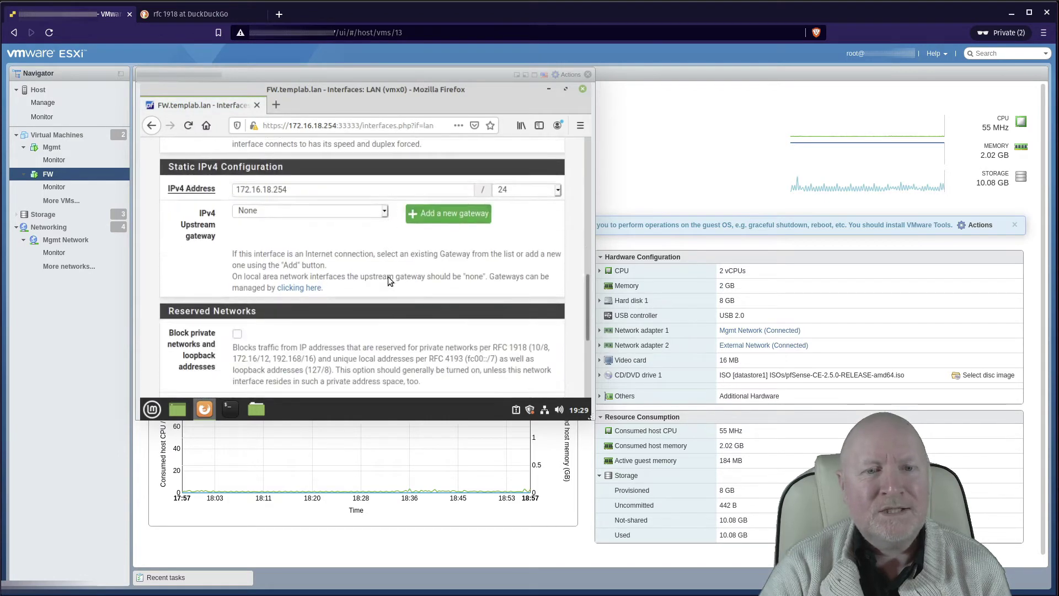
scroll(389, 277, down, 3)
scroll(376, 264, up, 8)
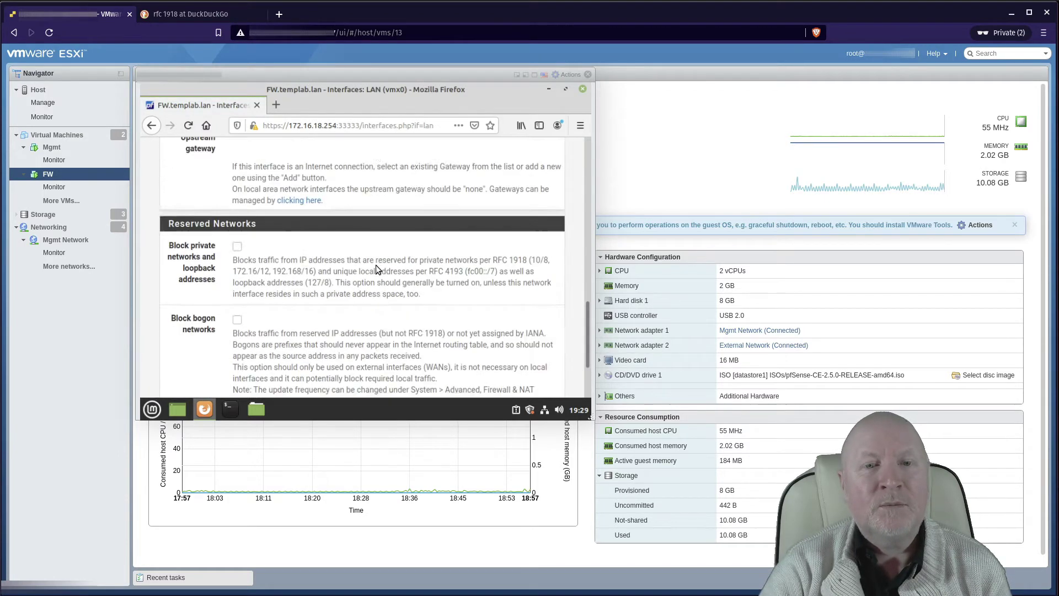
scroll(375, 265, up, 4)
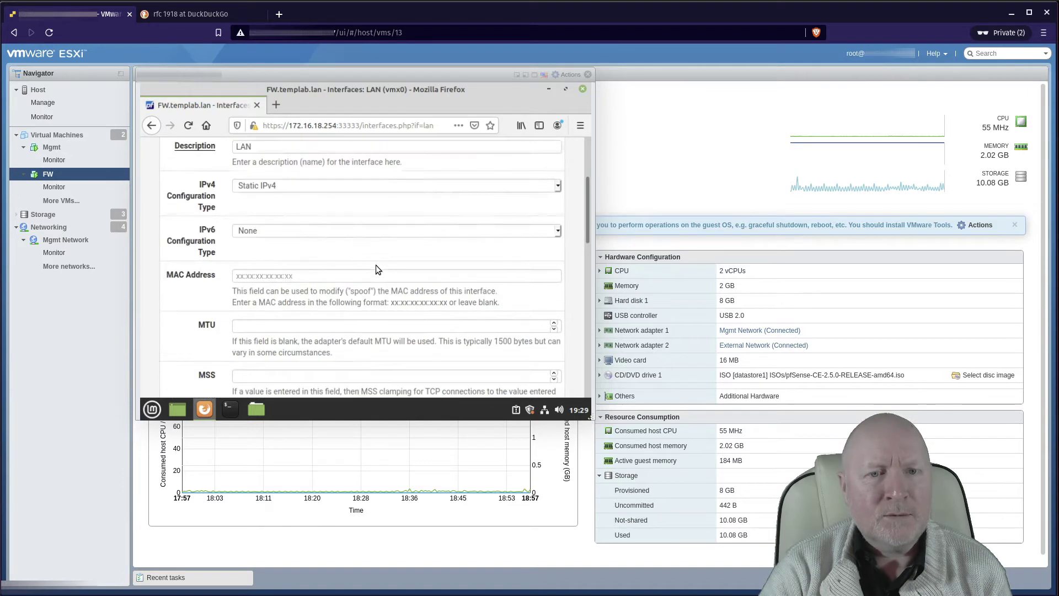
click(257, 274)
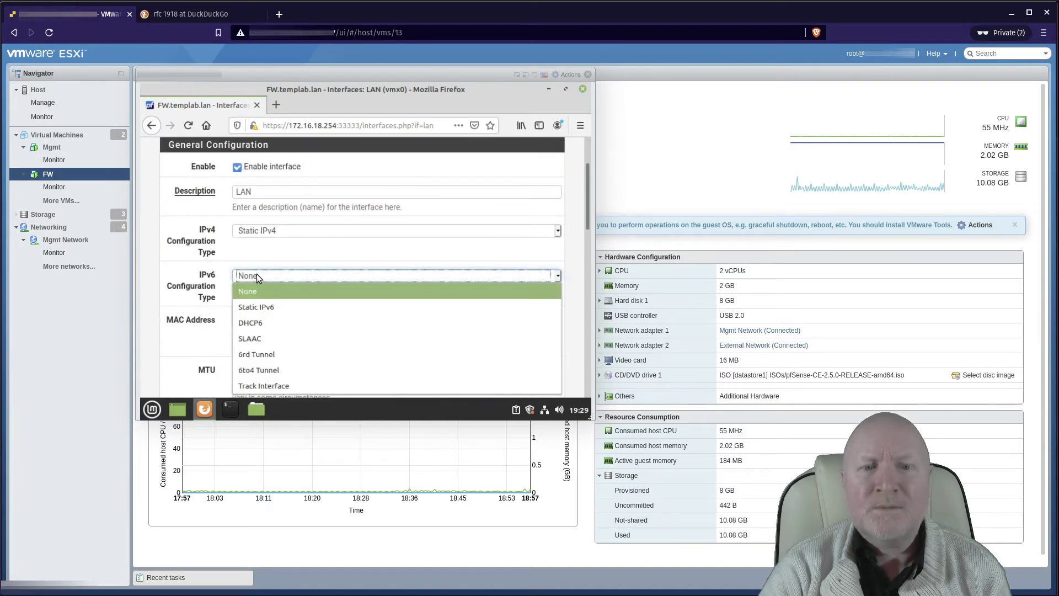
click(257, 305)
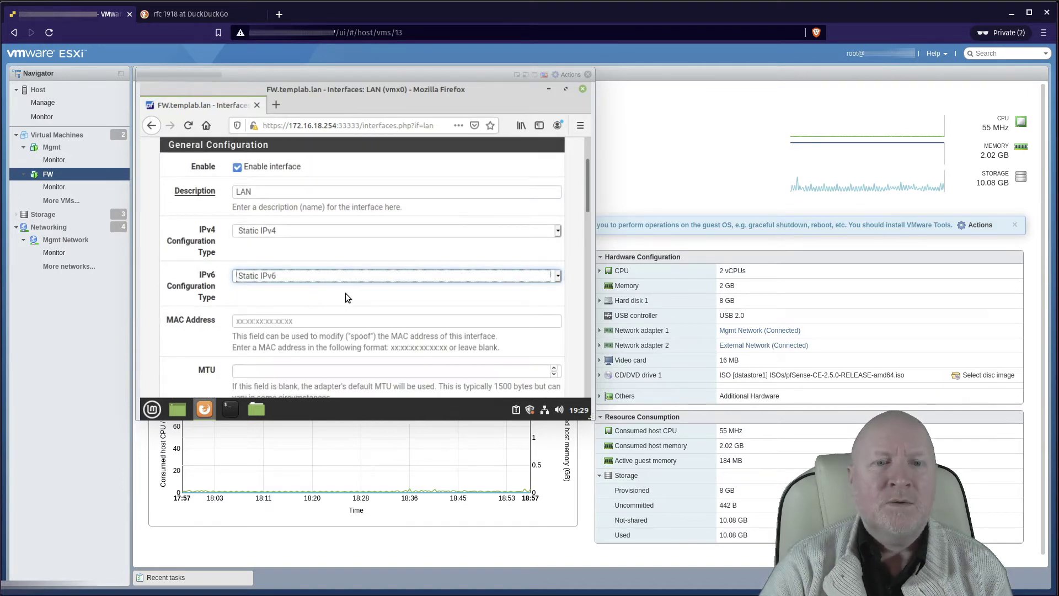
Step: Enter 1::1 as the LAN interface's static IPv6 address, then save the configuration and apply the changes
scroll(346, 293, down, 4)
scroll(346, 294, down, 5)
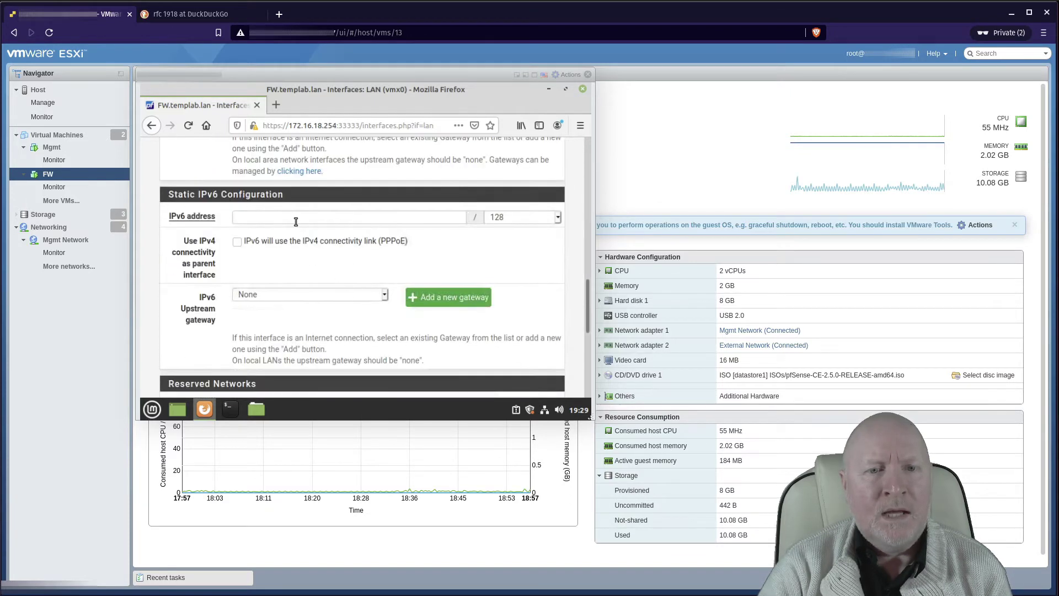
click(296, 222)
text(1::1)
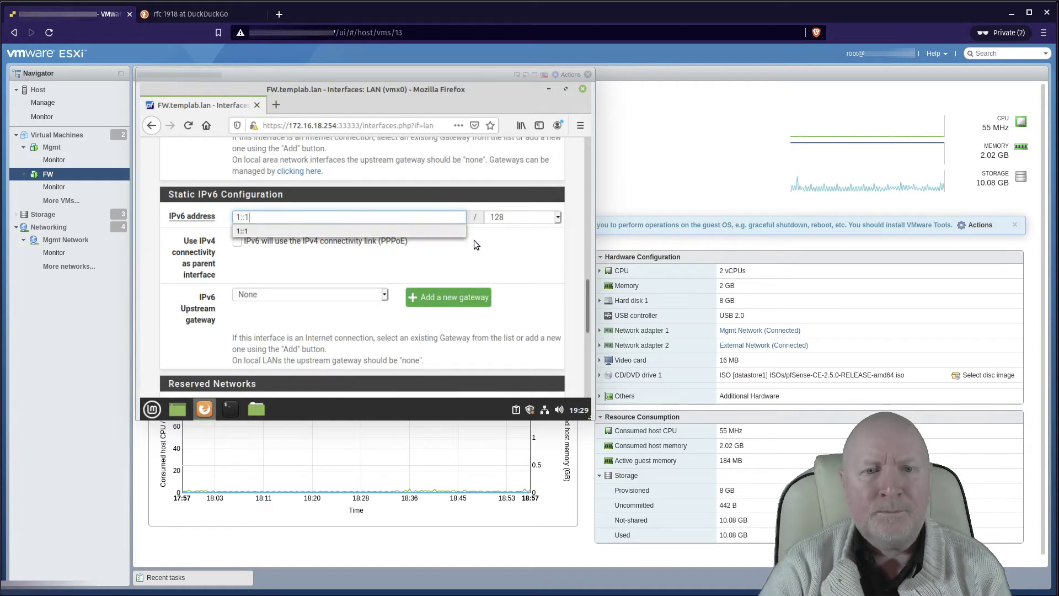
click(488, 236)
scroll(483, 242, down, 3)
scroll(483, 255, down, 3)
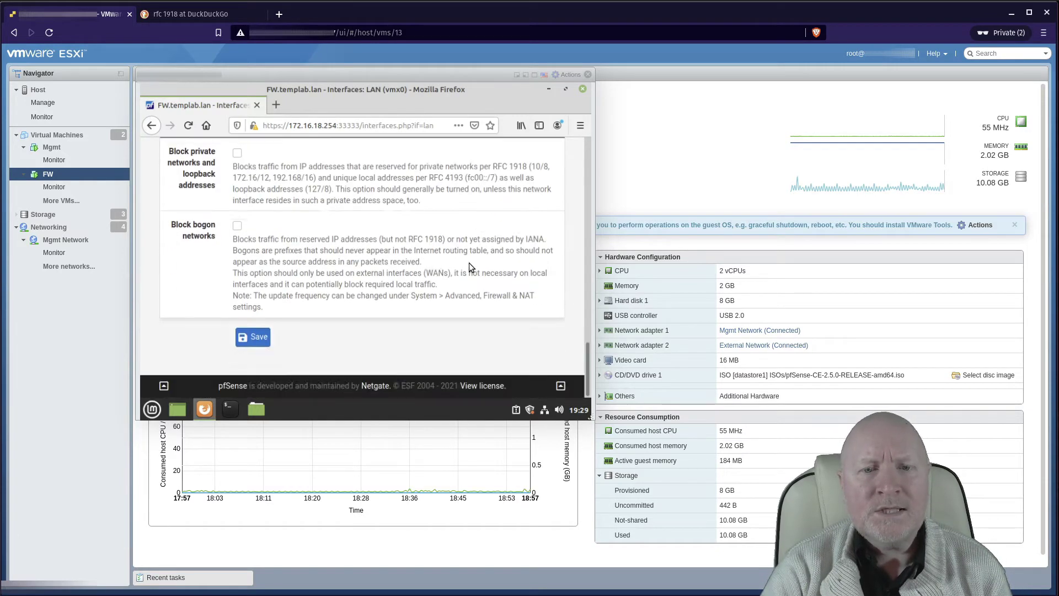
click(242, 338)
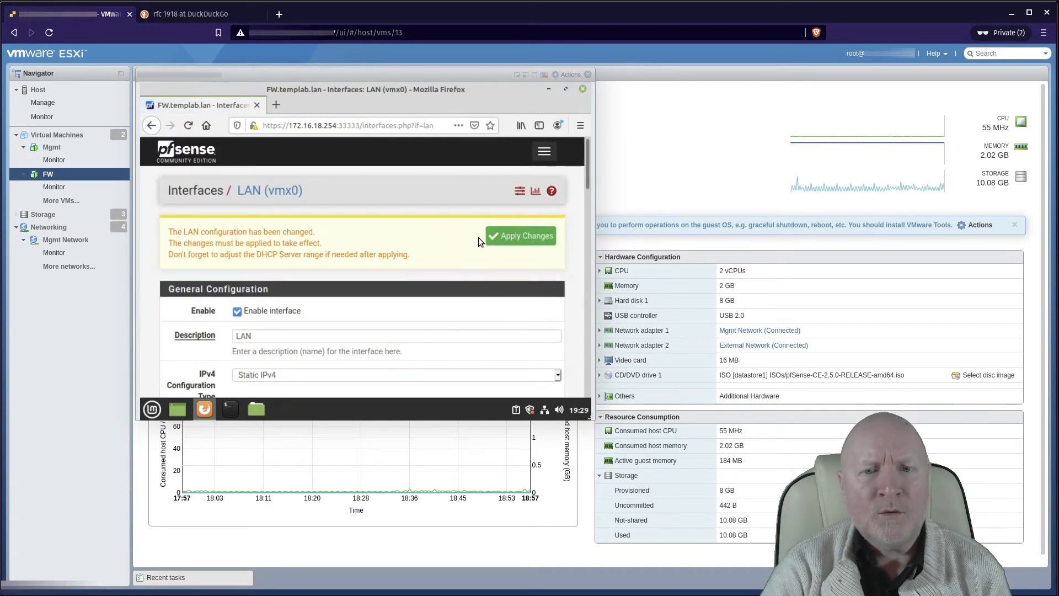
click(493, 236)
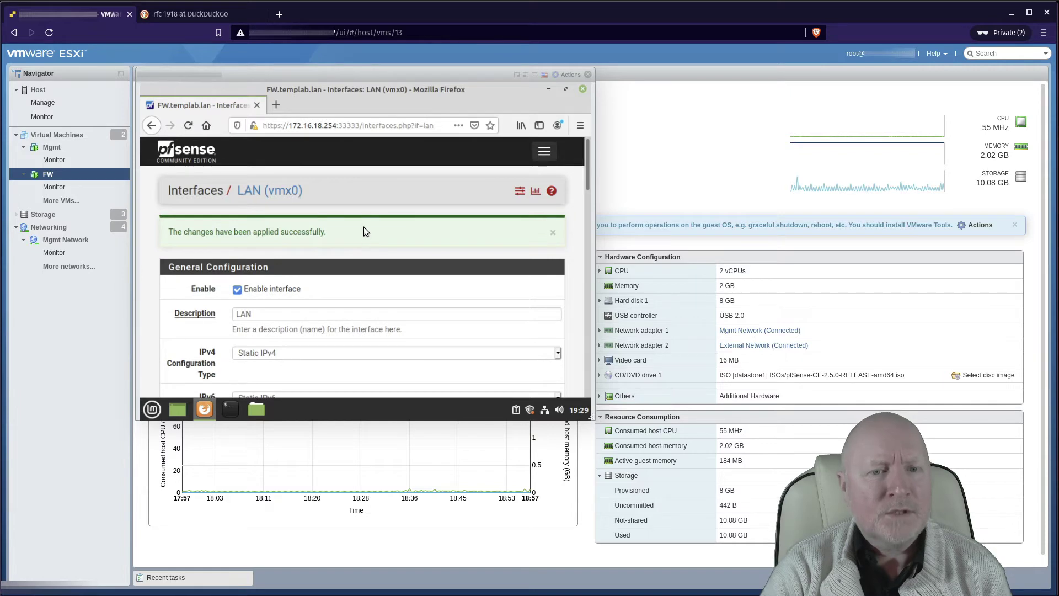
Step: Open the LAN Router Advertisements settings of the DHCPv6 Server & RA service
scroll(375, 280, down, 3)
scroll(374, 303, up, 3)
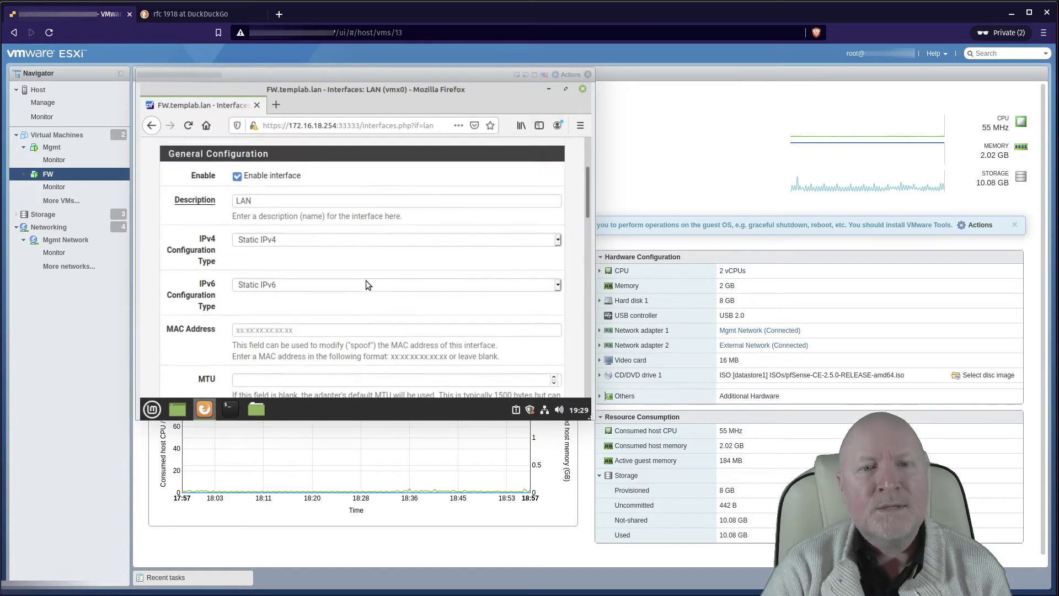
click(540, 153)
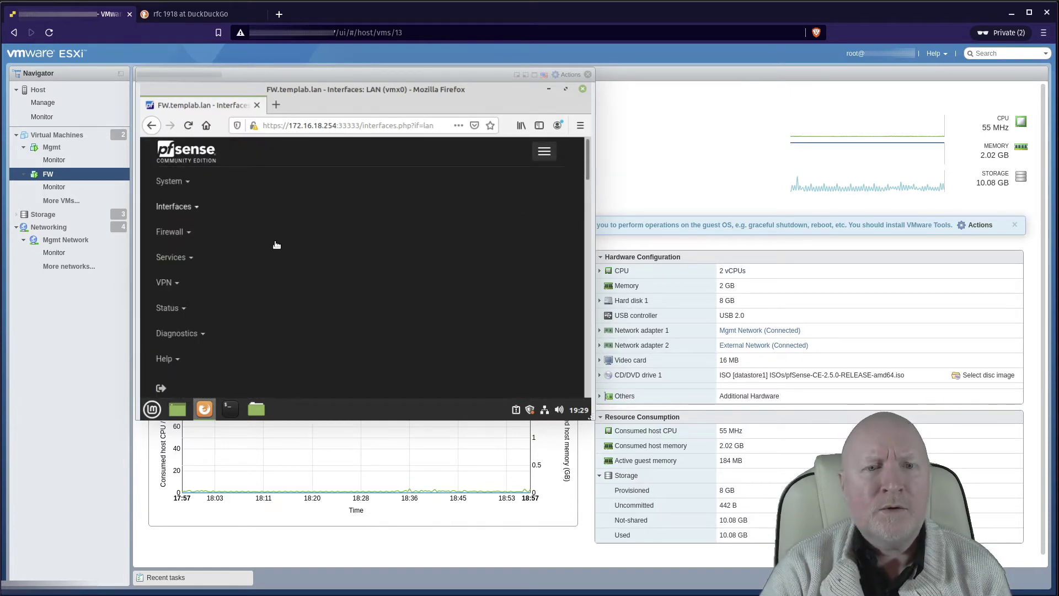
click(195, 259)
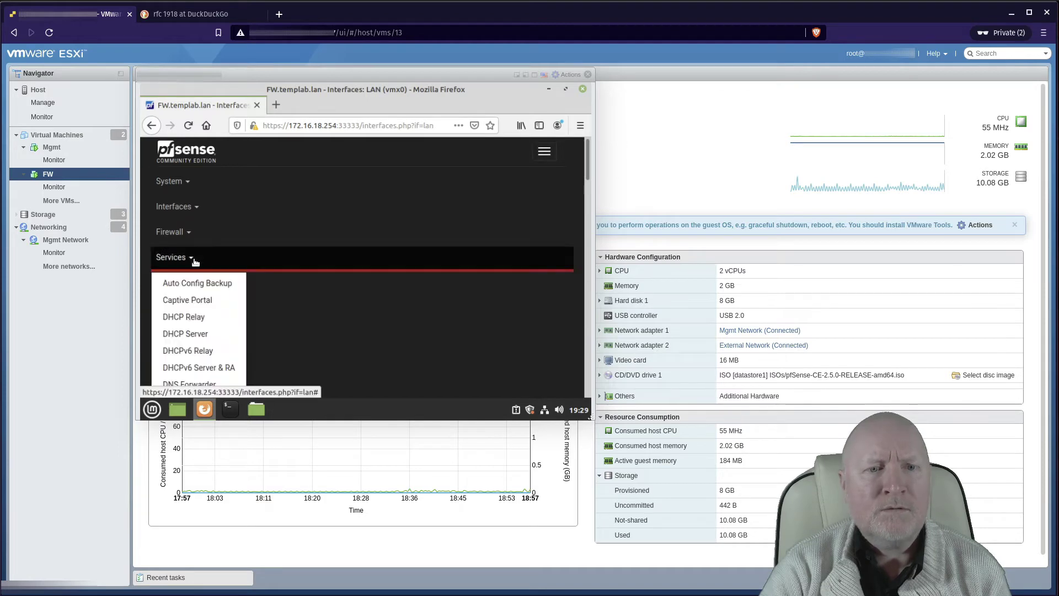
click(198, 369)
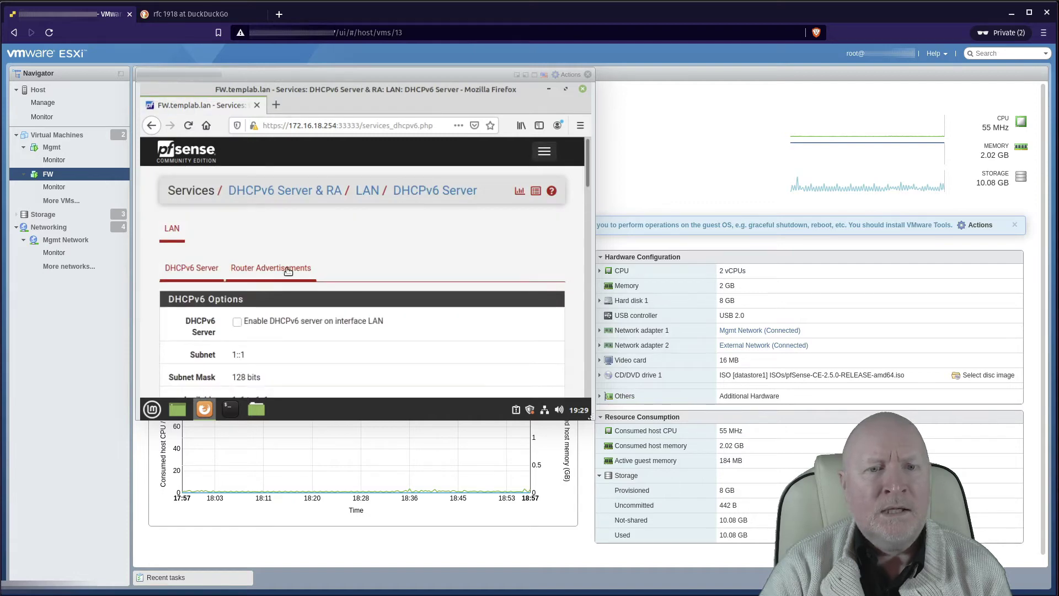
click(279, 271)
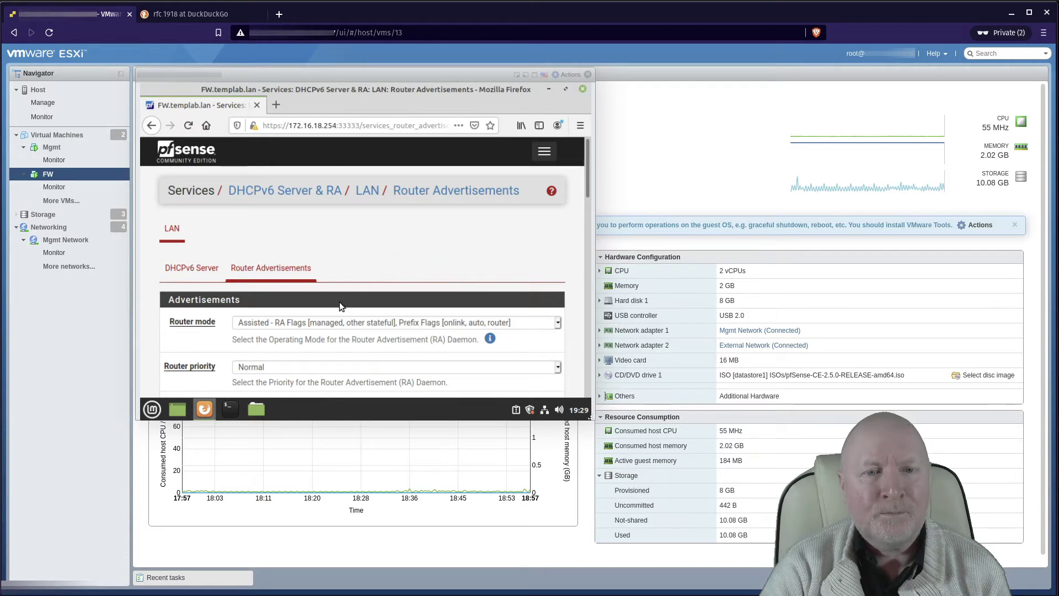
Step: Set the LAN router advertisement mode to Disabled and save the settings
click(301, 323)
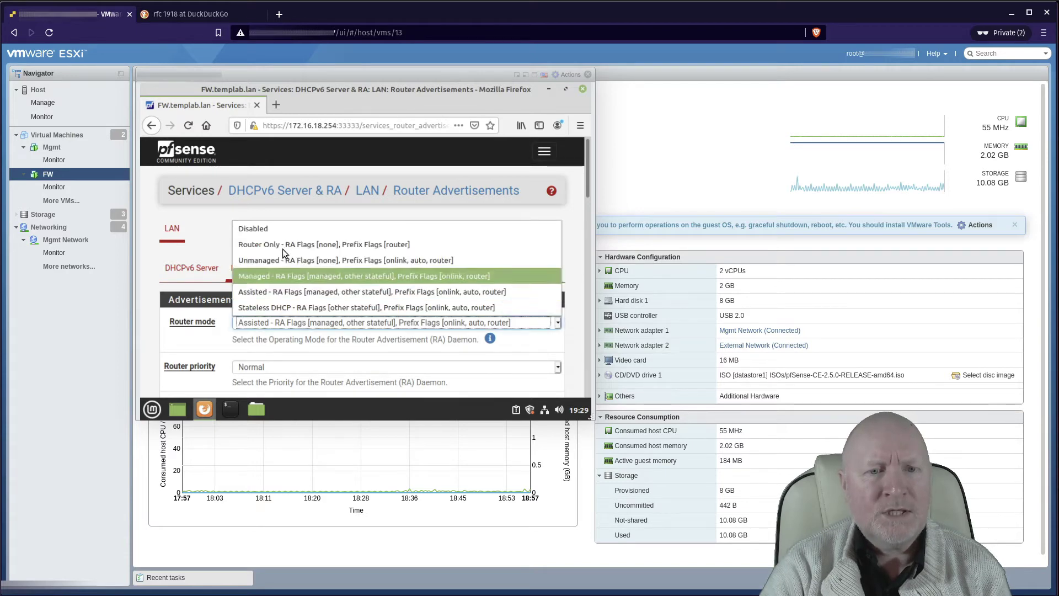
click(279, 228)
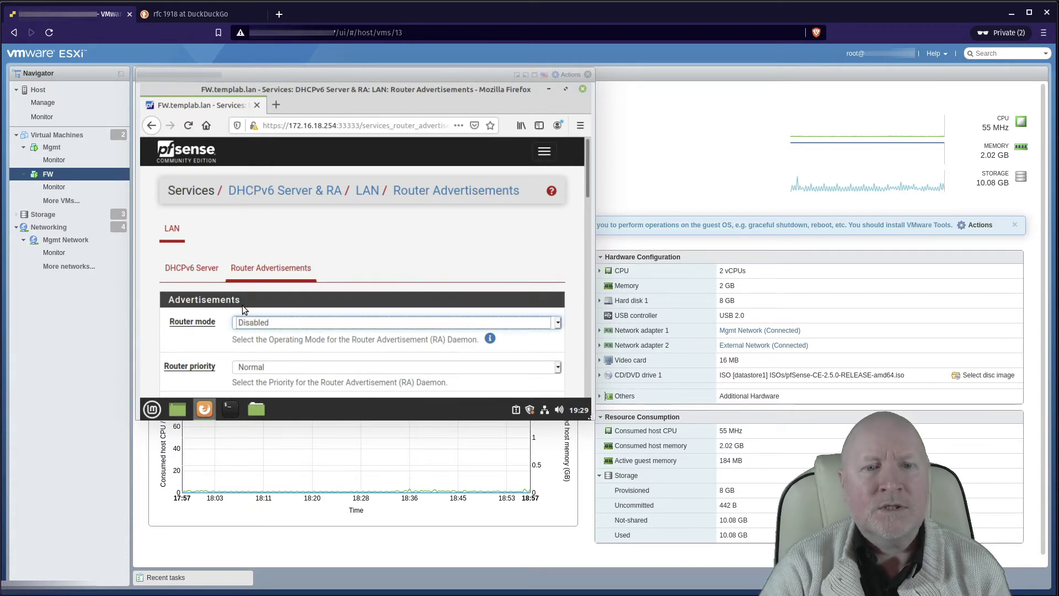
click(298, 351)
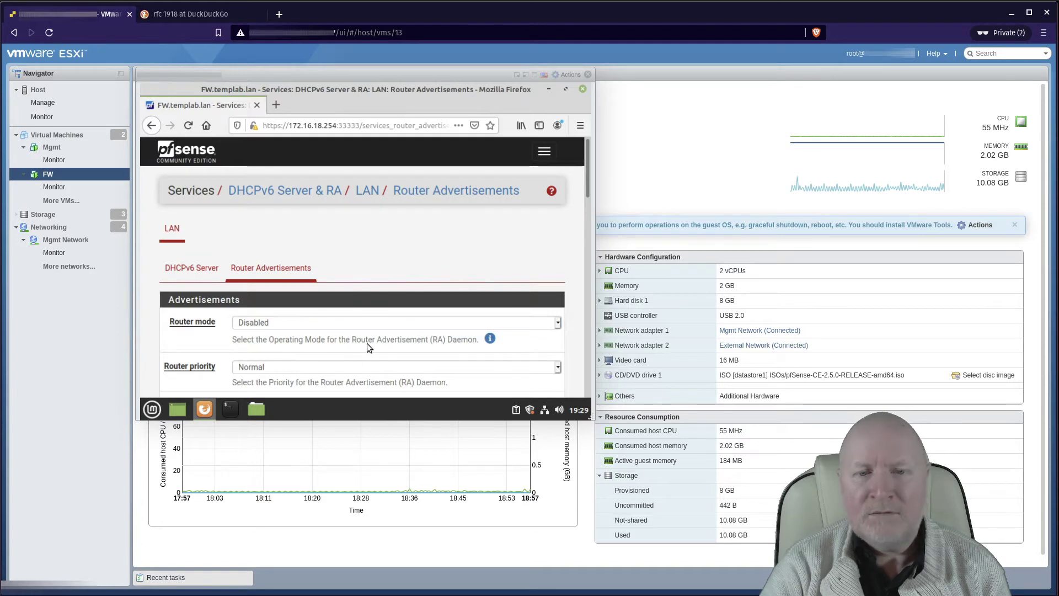
scroll(367, 343, down, 15)
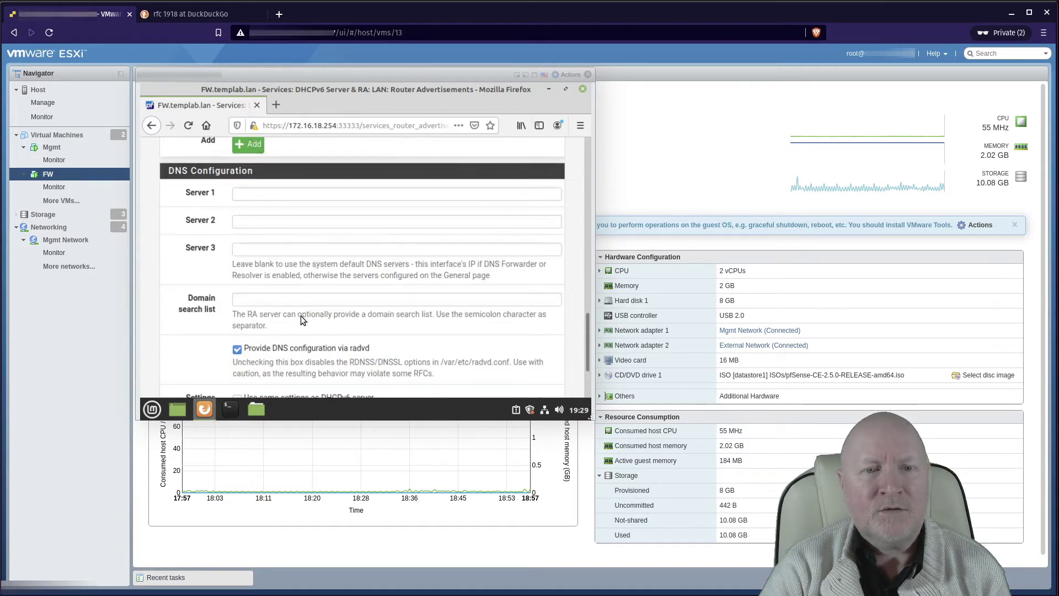
scroll(345, 325, down, 3)
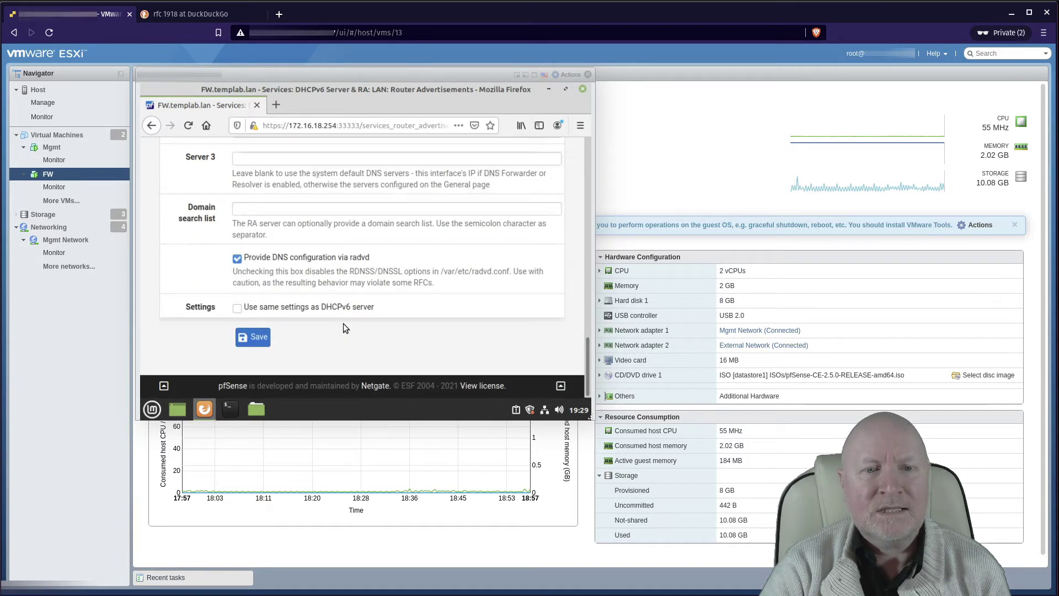
click(253, 341)
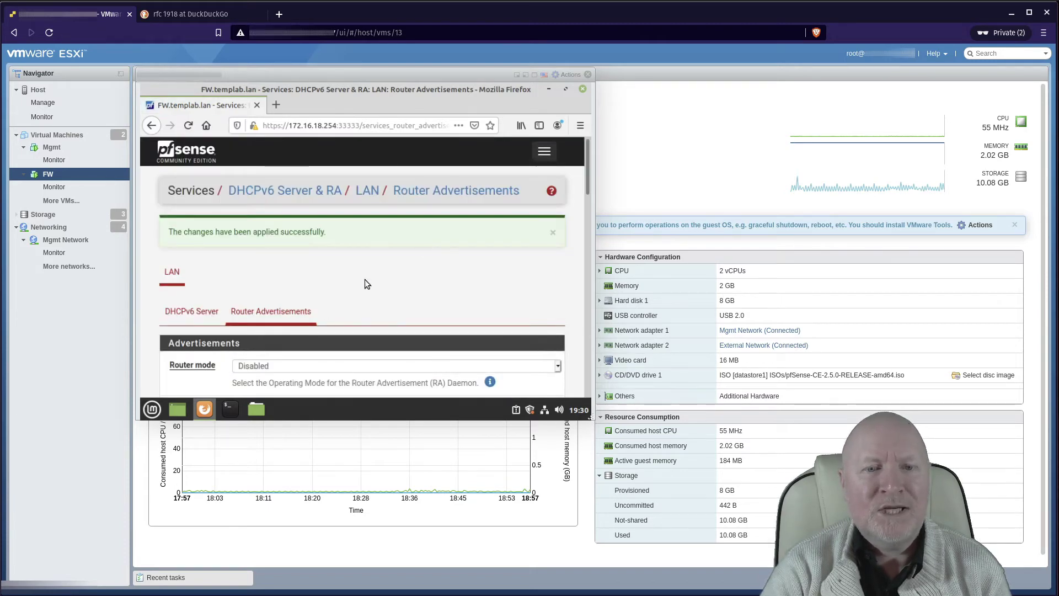
Step: Reopen the LAN interface configuration and set its IPv6 configuration type to None
scroll(366, 282, down, 1)
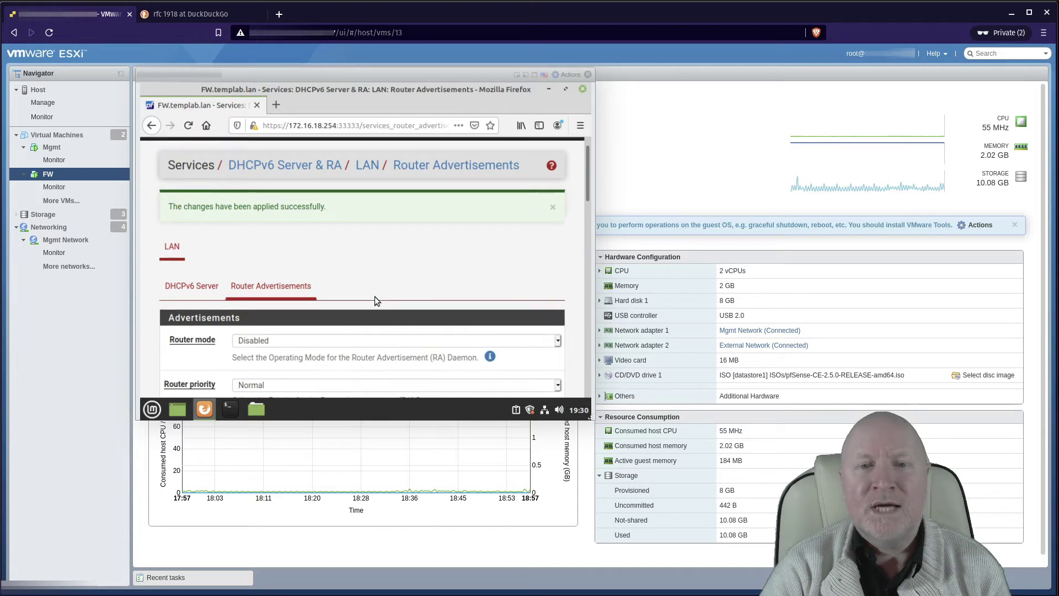
scroll(375, 296, up, 2)
click(544, 151)
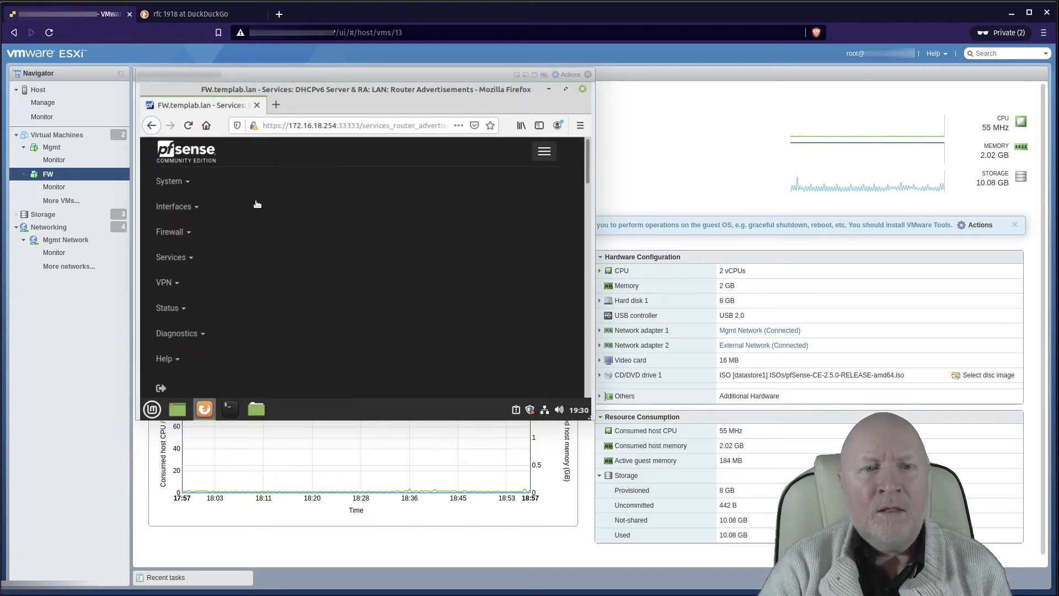
click(178, 217)
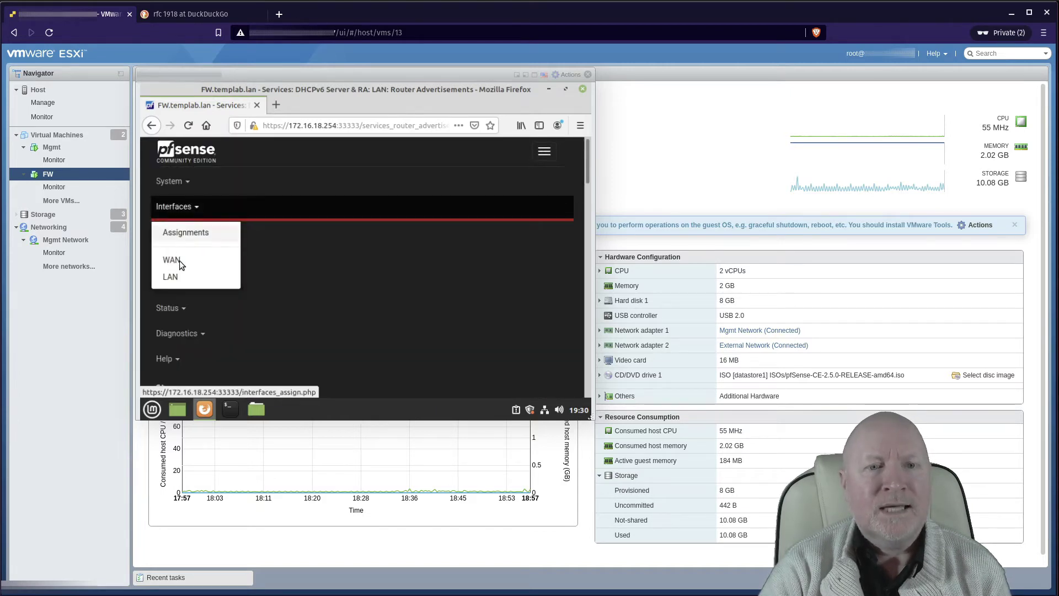
click(179, 275)
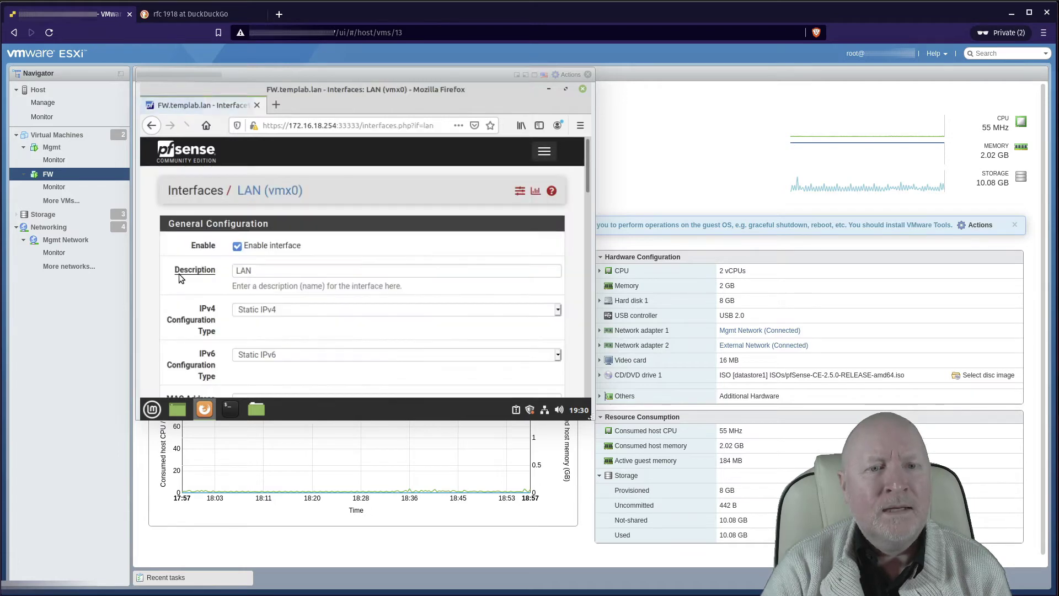
scroll(307, 268, down, 5)
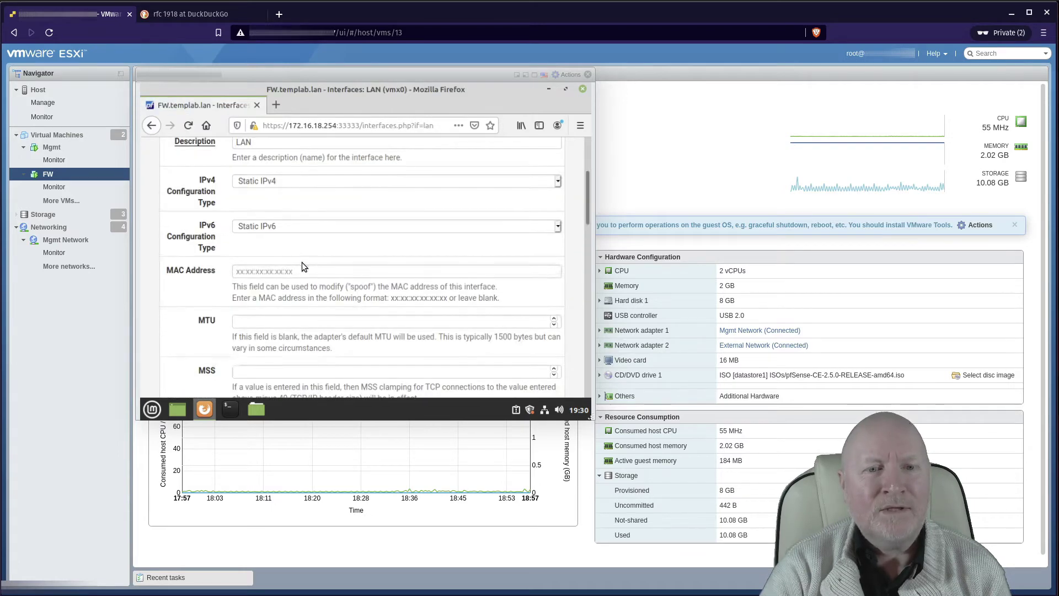
scroll(300, 260, up, 3)
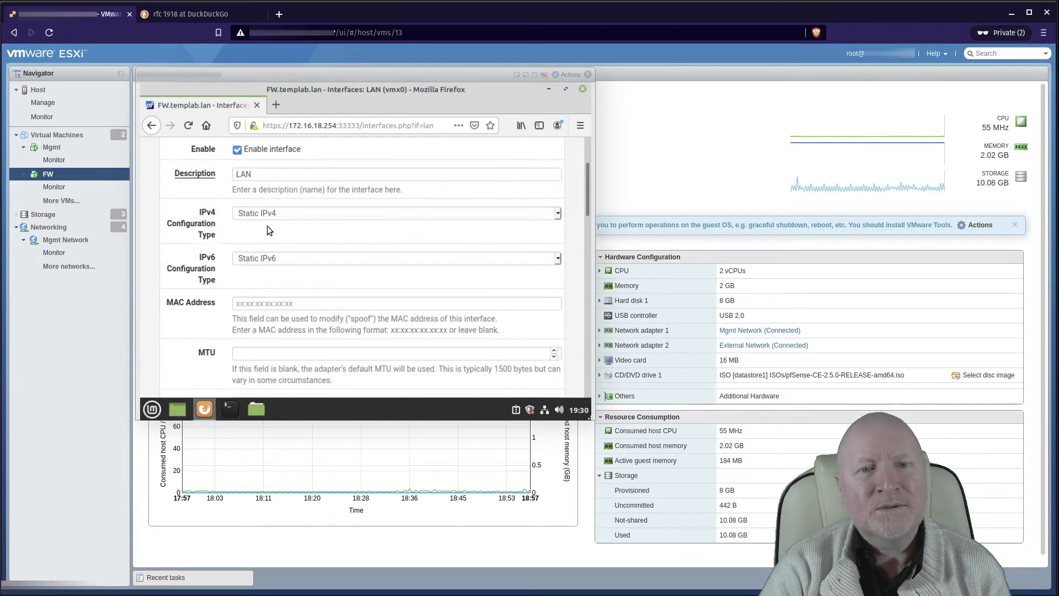
click(256, 260)
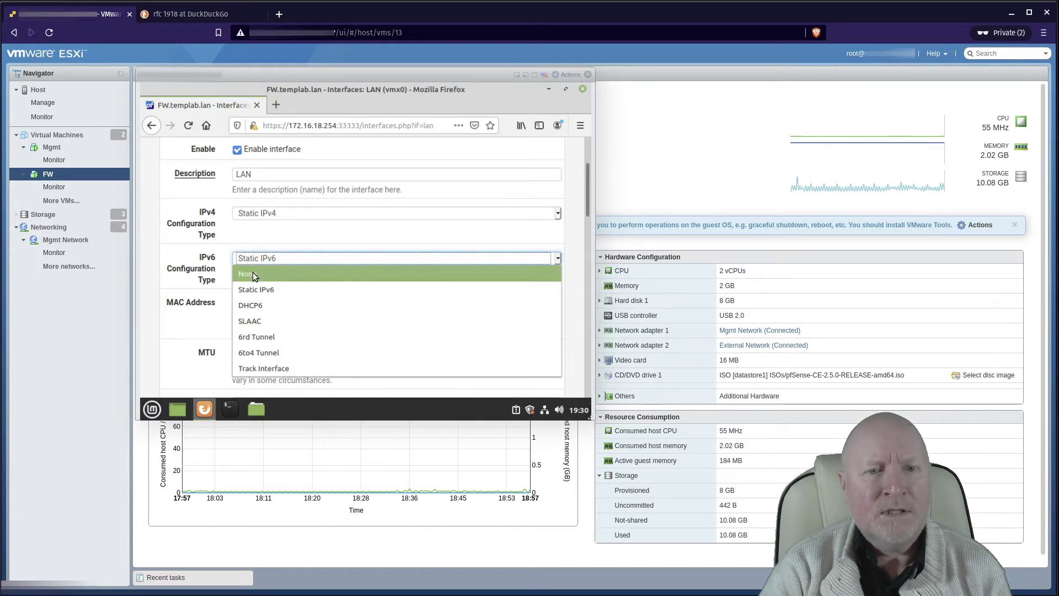
click(253, 273)
scroll(392, 320, down, 5)
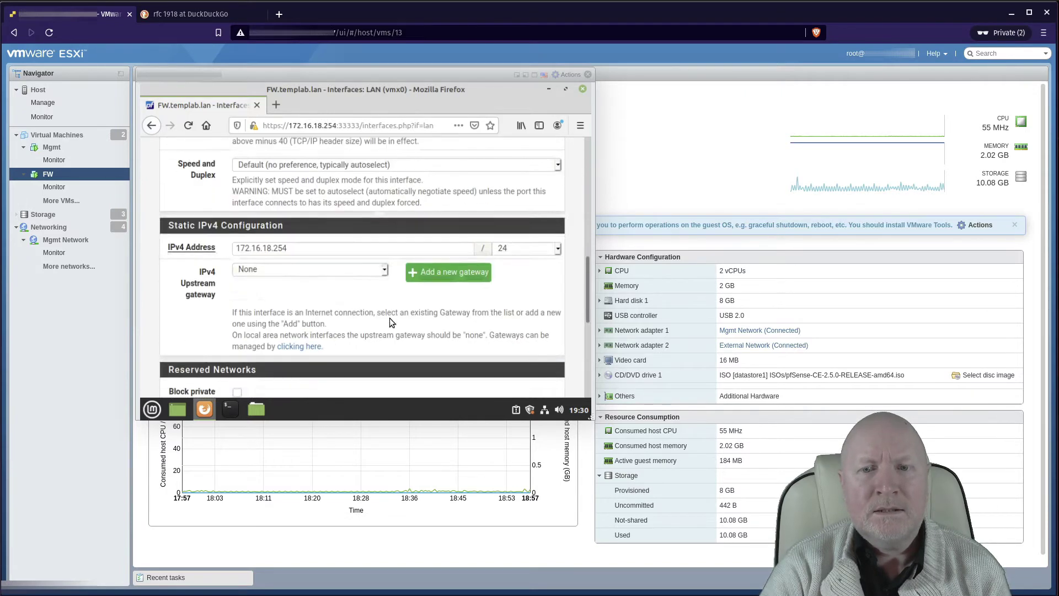
scroll(389, 312, up, 5)
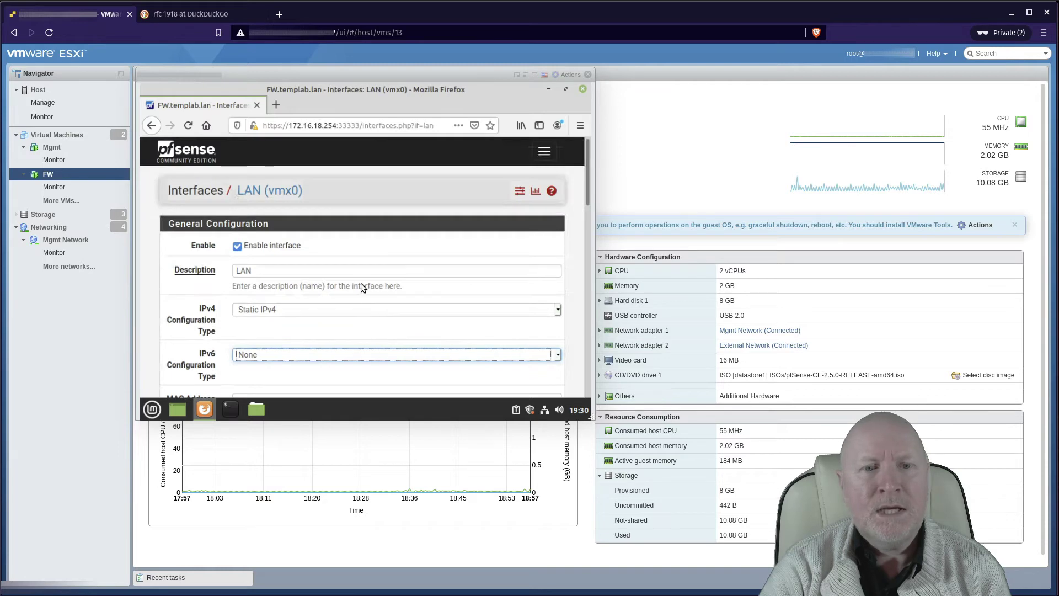
Step: Rename the LAN interface by setting its description to MGMT, then save the configuration and apply the changes
click(186, 270)
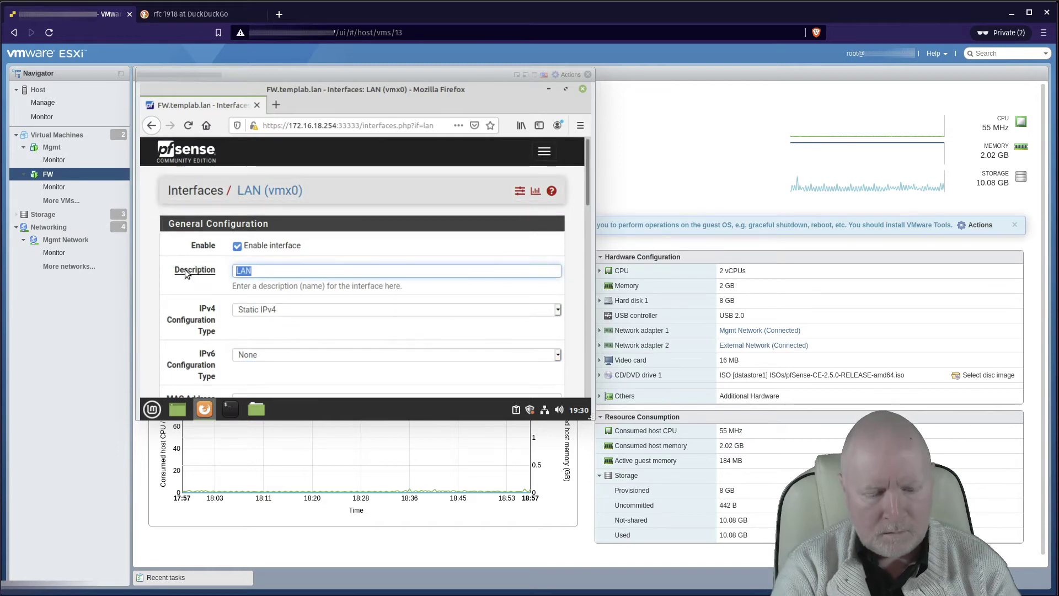
text(MG)
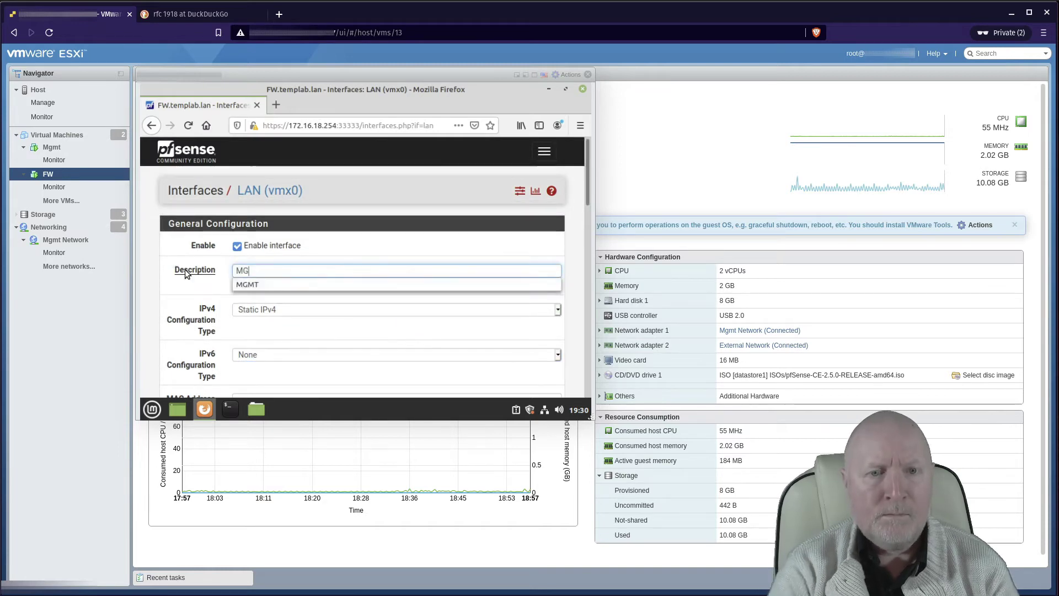
click(244, 283)
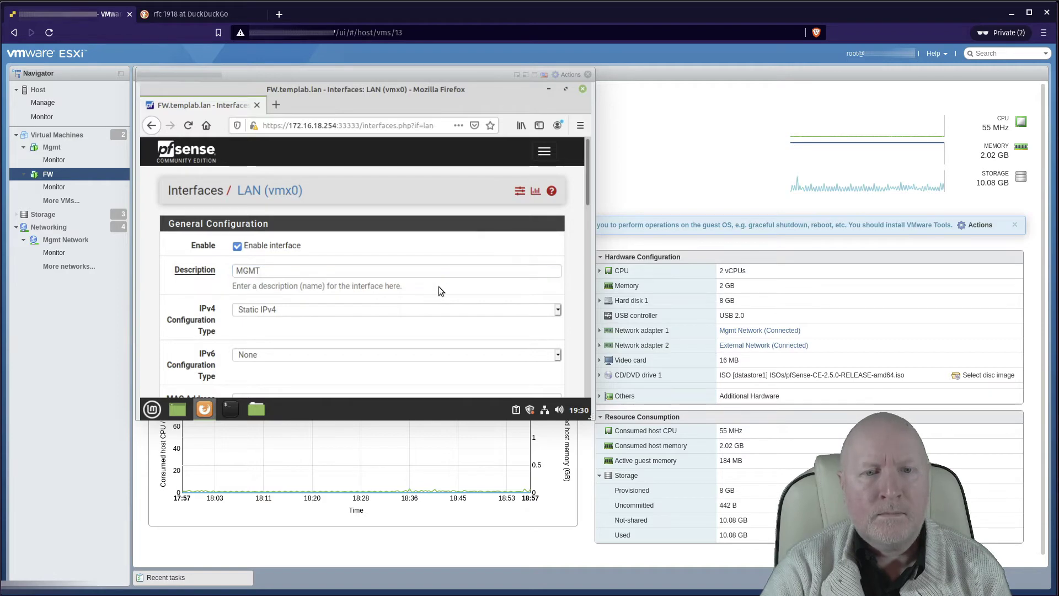
scroll(439, 286, down, 5)
scroll(417, 298, down, 5)
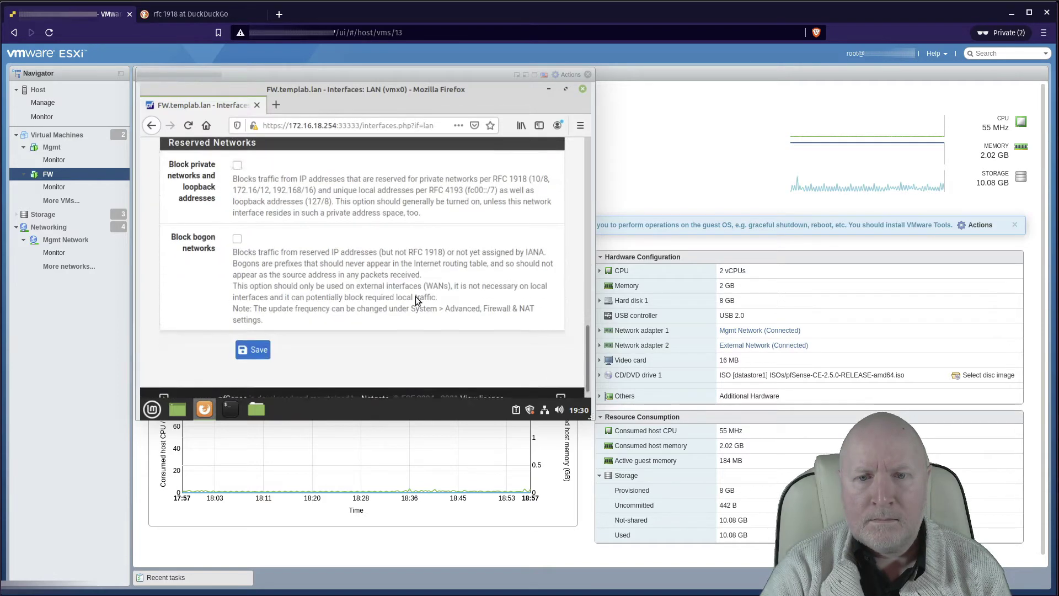
click(251, 336)
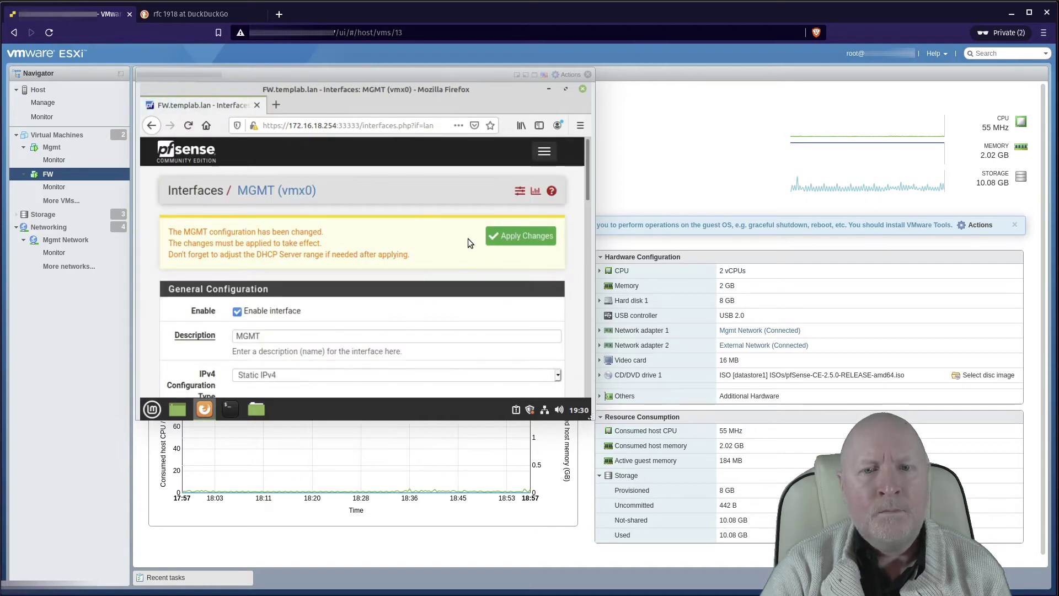
click(516, 236)
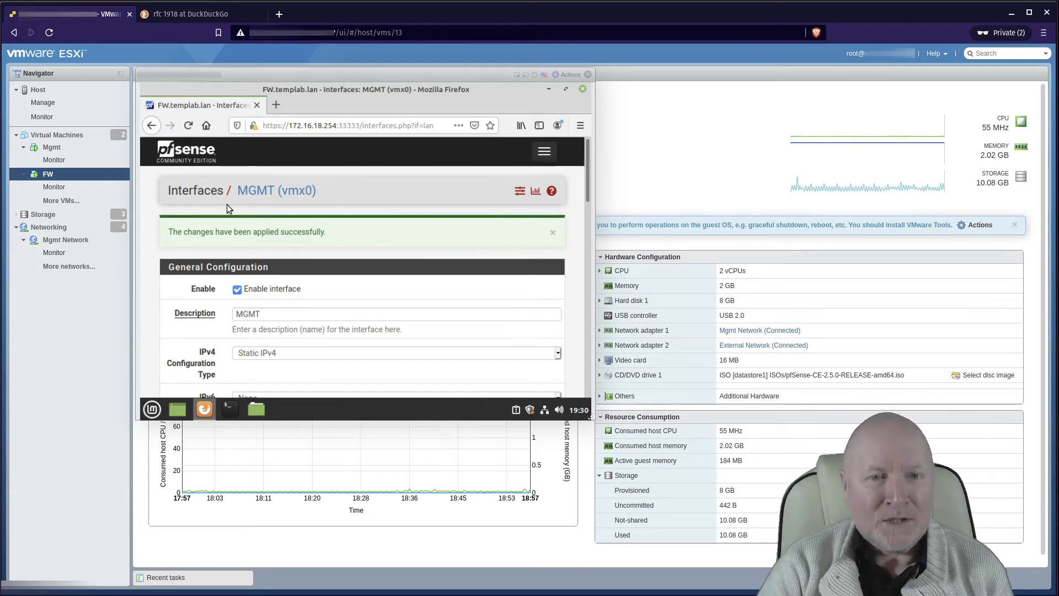
Step: Review the pfSense interface assignments and check them against the logical network diagram in Lab_Network.drawio
click(546, 155)
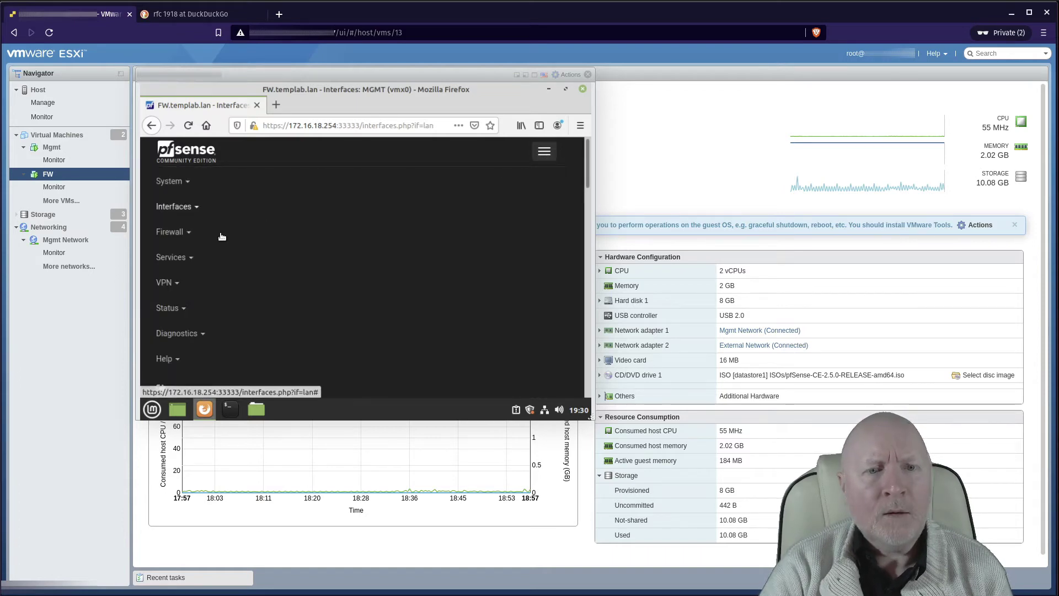
click(179, 207)
click(181, 233)
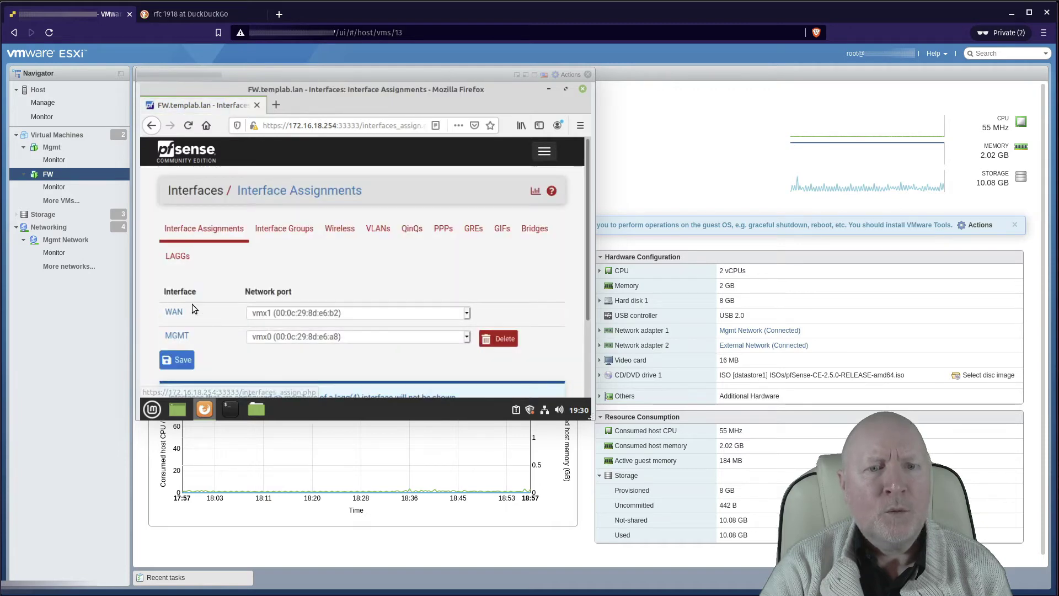
key(alt+Tab)
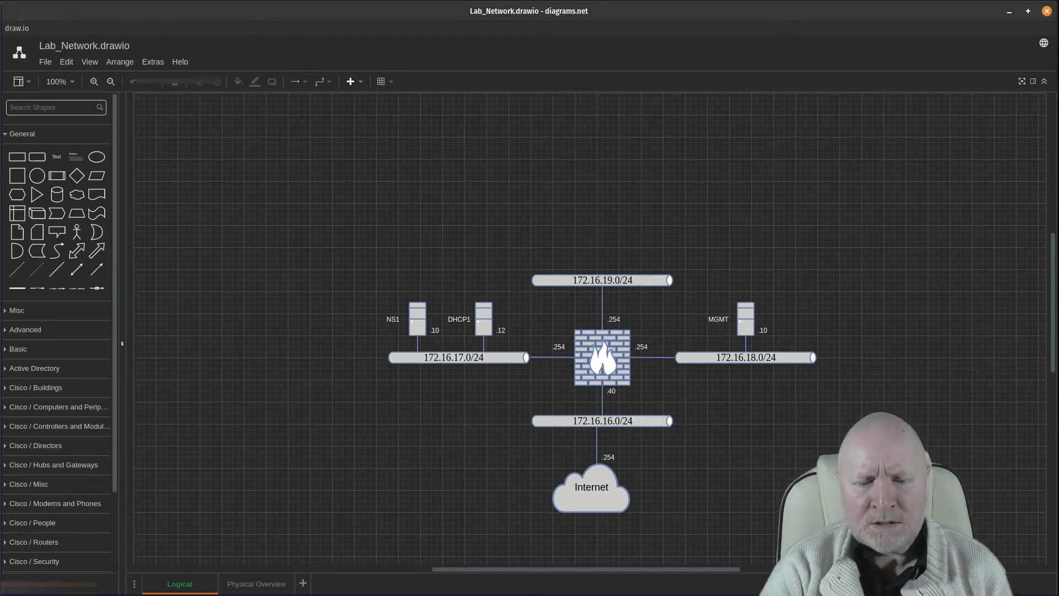
key(alt+Tab)
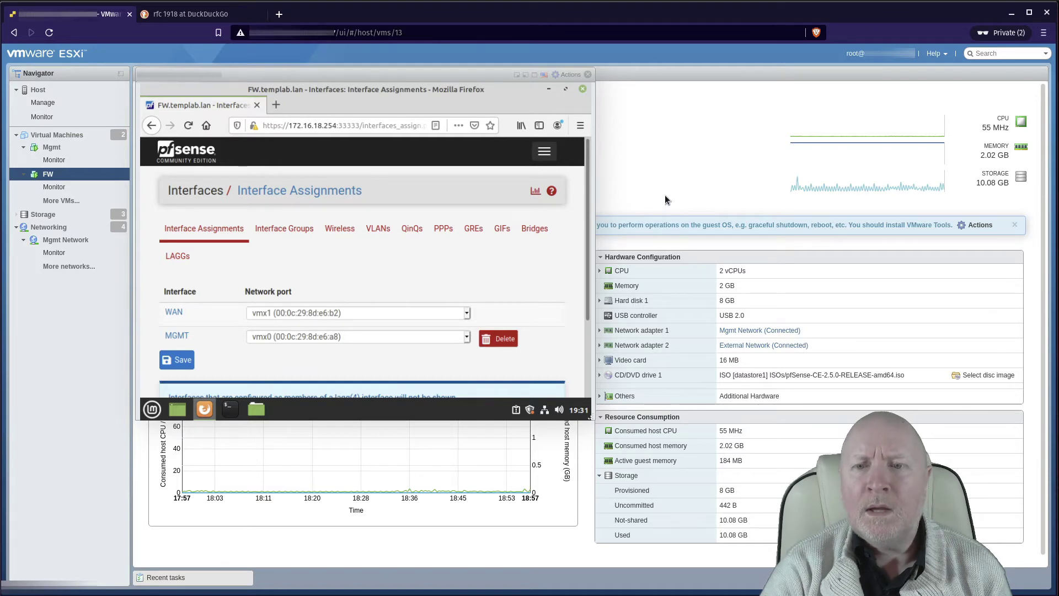
Step: Minimize the Mgmt and FW consoles, then edit the FW virtual machine's settings and add two new network adapters
click(525, 75)
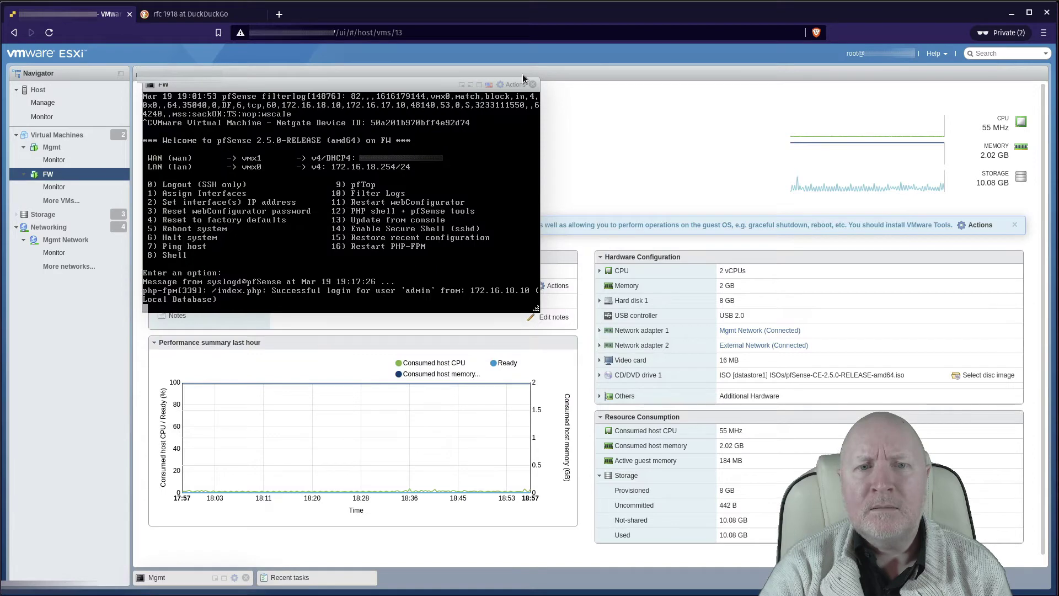
click(471, 86)
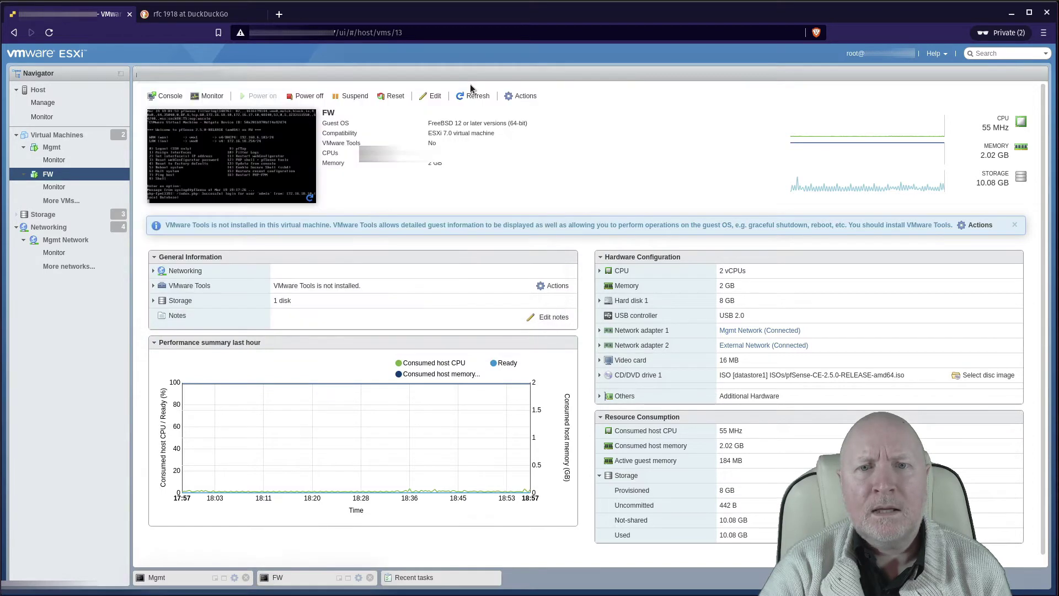
click(435, 96)
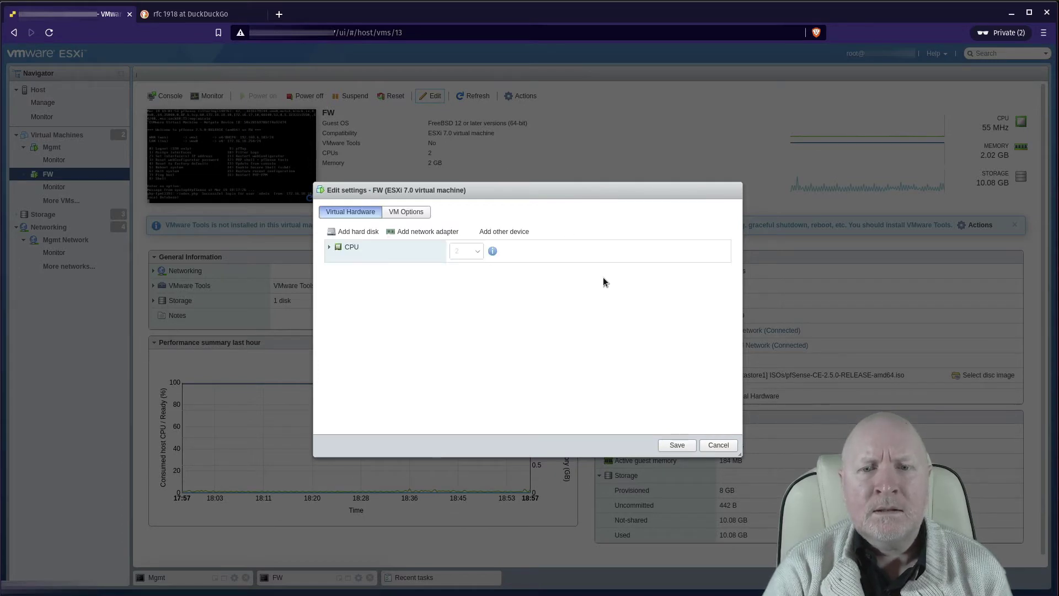
click(445, 229)
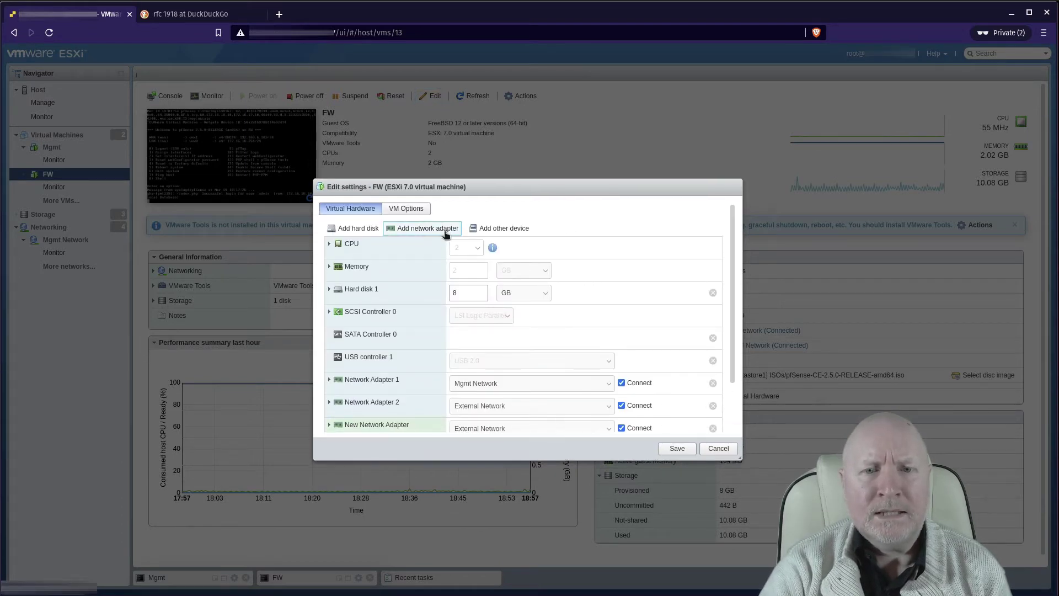
click(446, 229)
scroll(540, 303, down, 3)
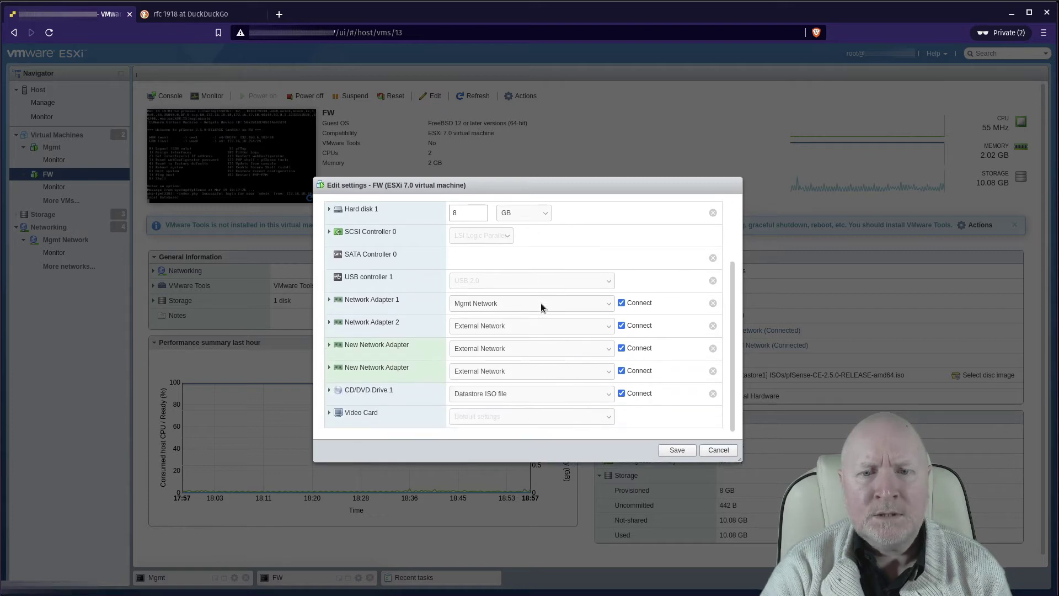
Step: Connect the first new network adapter to Infra Network and the second to Lab1 Network, then save the FW virtual machine's settings
click(477, 348)
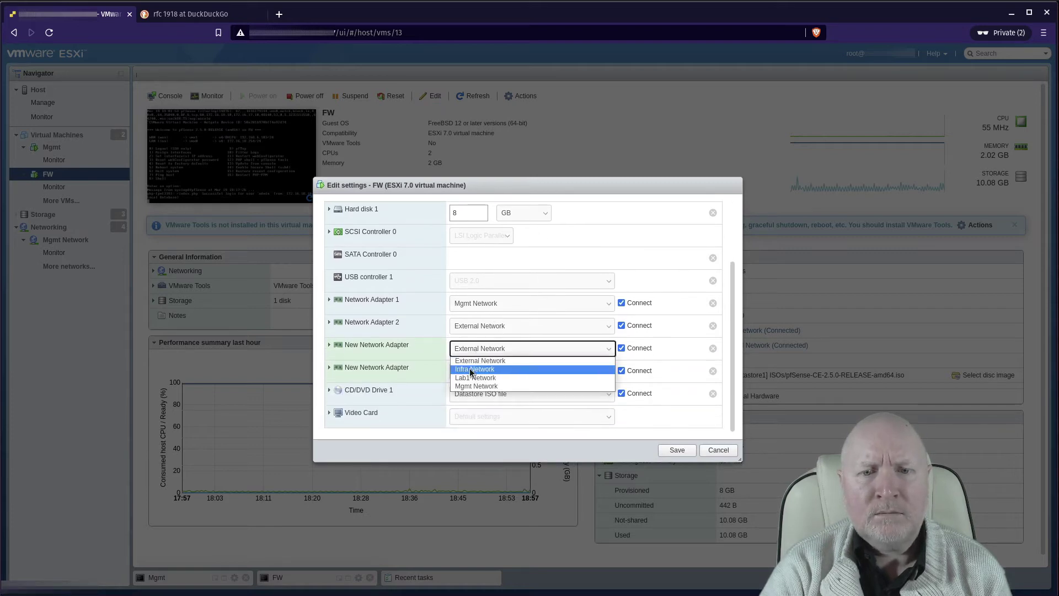
click(470, 371)
click(489, 370)
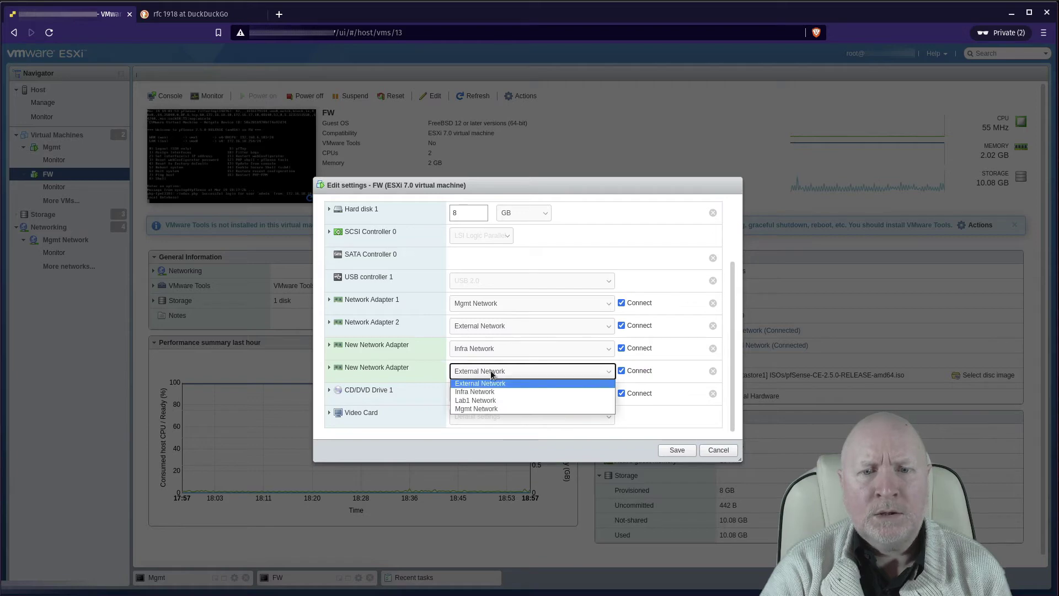
click(489, 399)
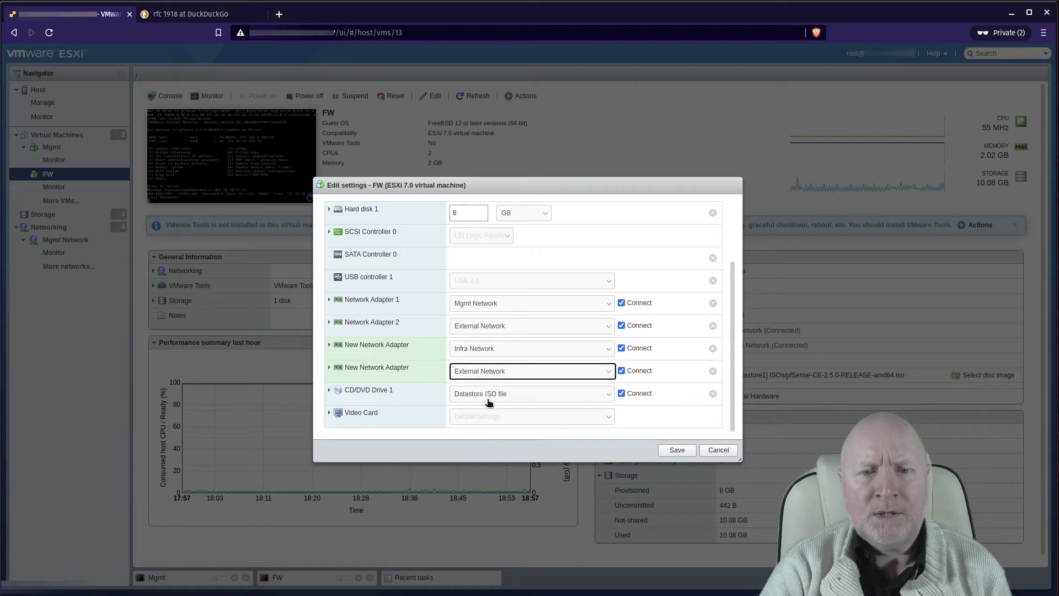
click(682, 452)
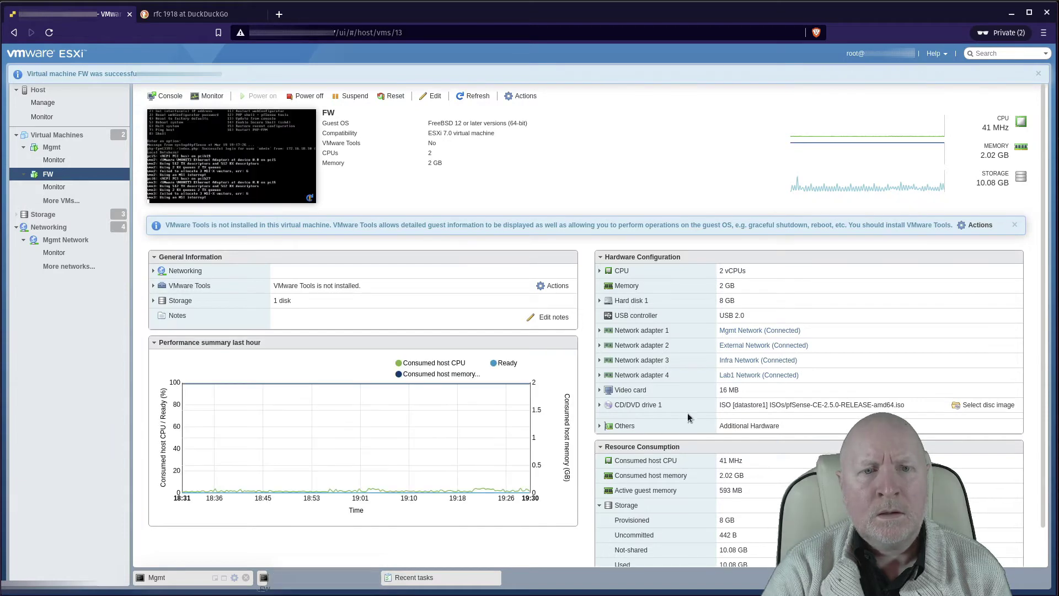
Step: Open the FW and Mgmt consoles side by side, redisplay the pfSense console menu, and dismiss the FW console's session notice
click(260, 189)
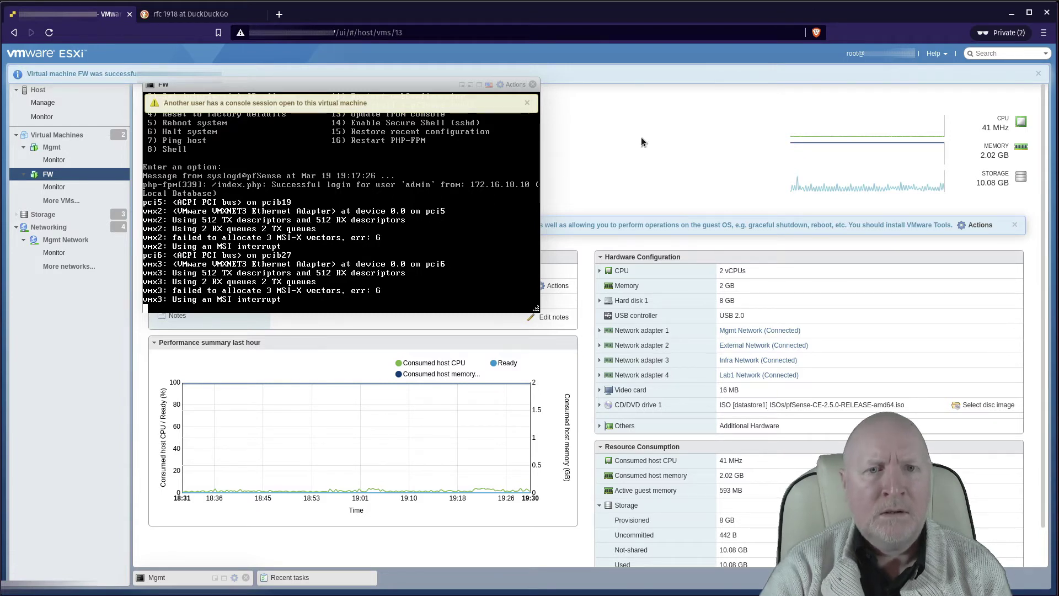
click(223, 577)
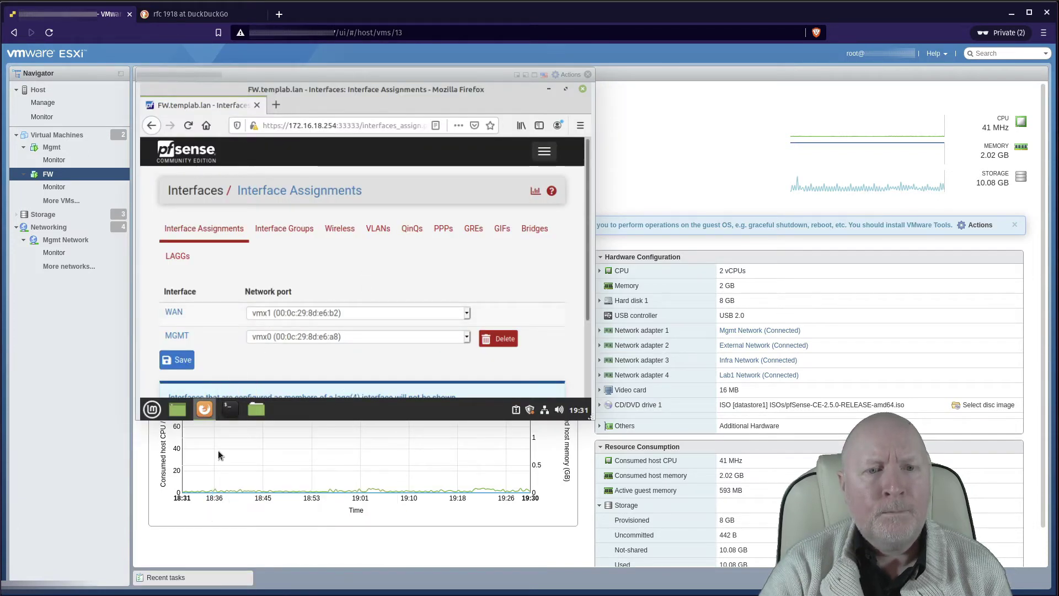
drag(340, 76, 596, 172)
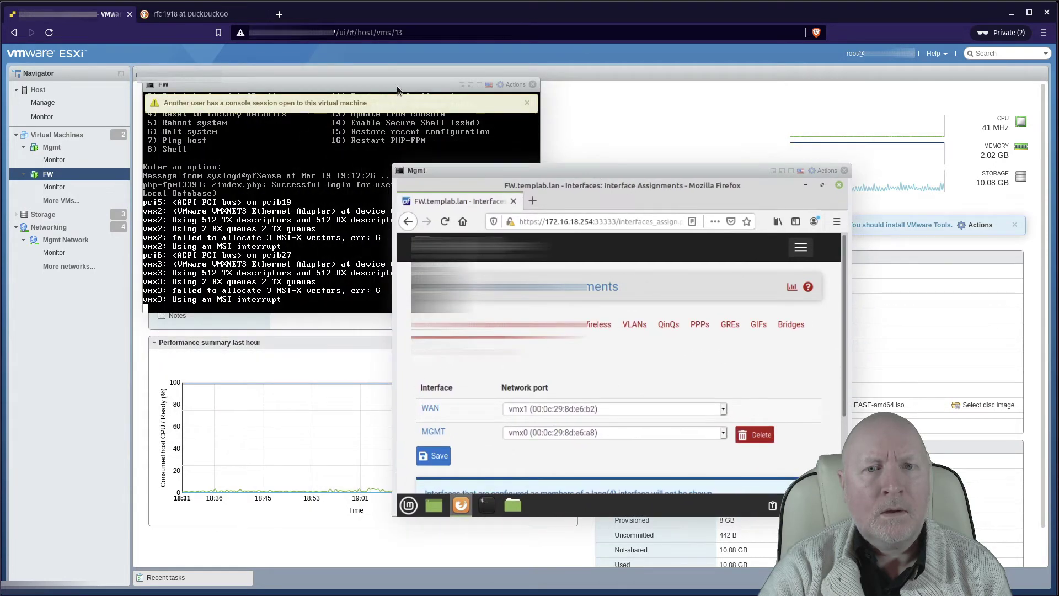
drag(397, 85, 445, 137)
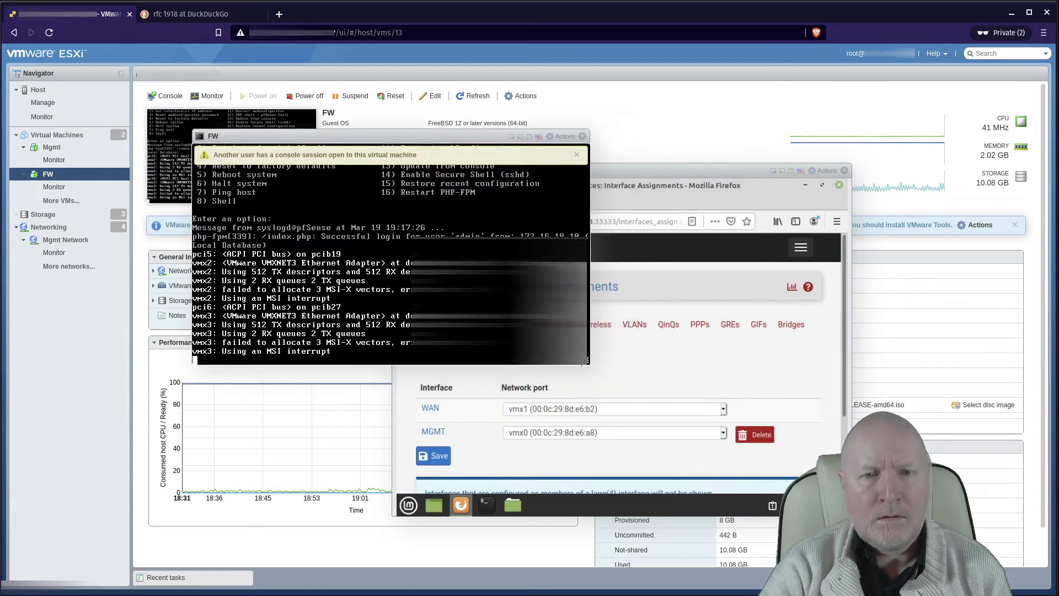
key(Return)
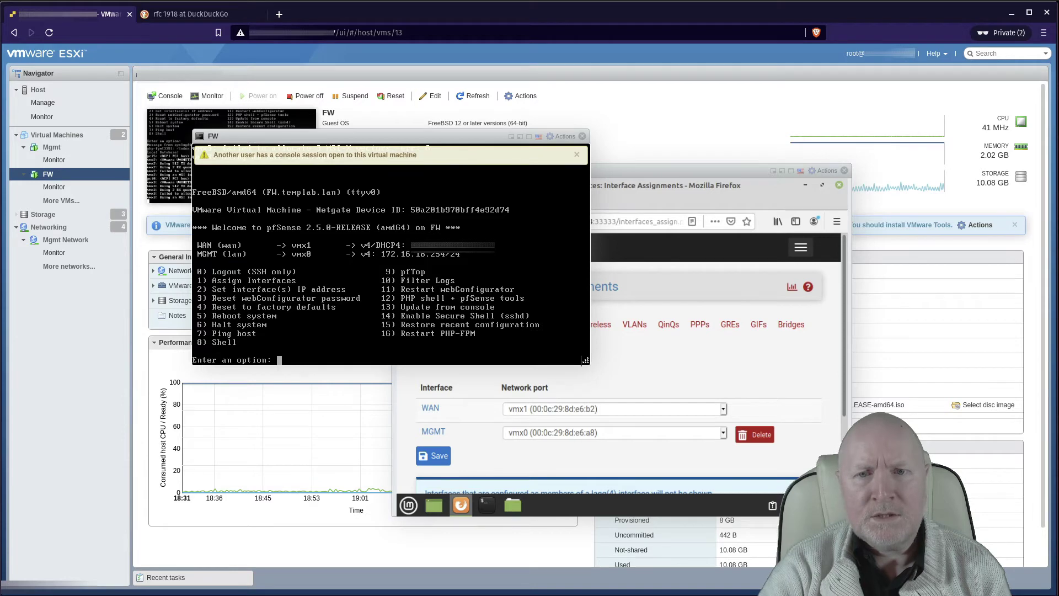
click(575, 156)
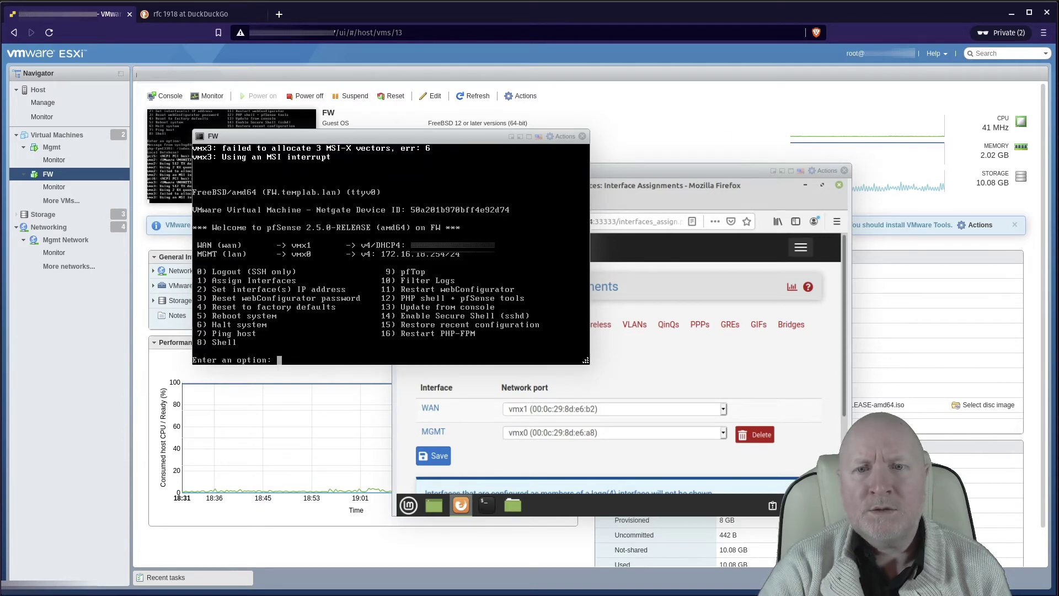
Step: In the Mgmt console, reload pfSense's Interface Assignments page and list the available network ports
click(609, 173)
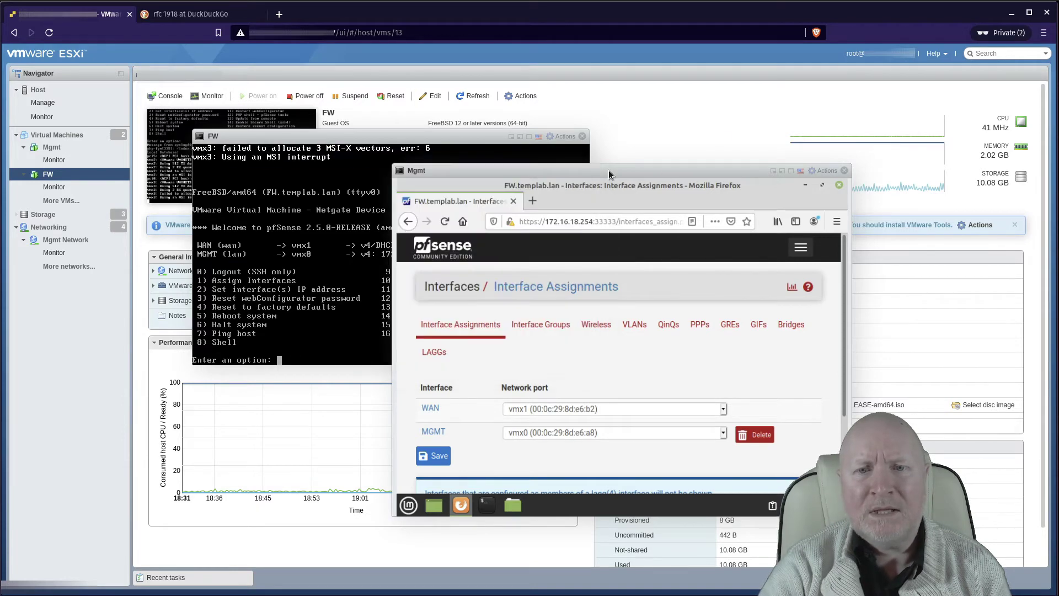
click(553, 327)
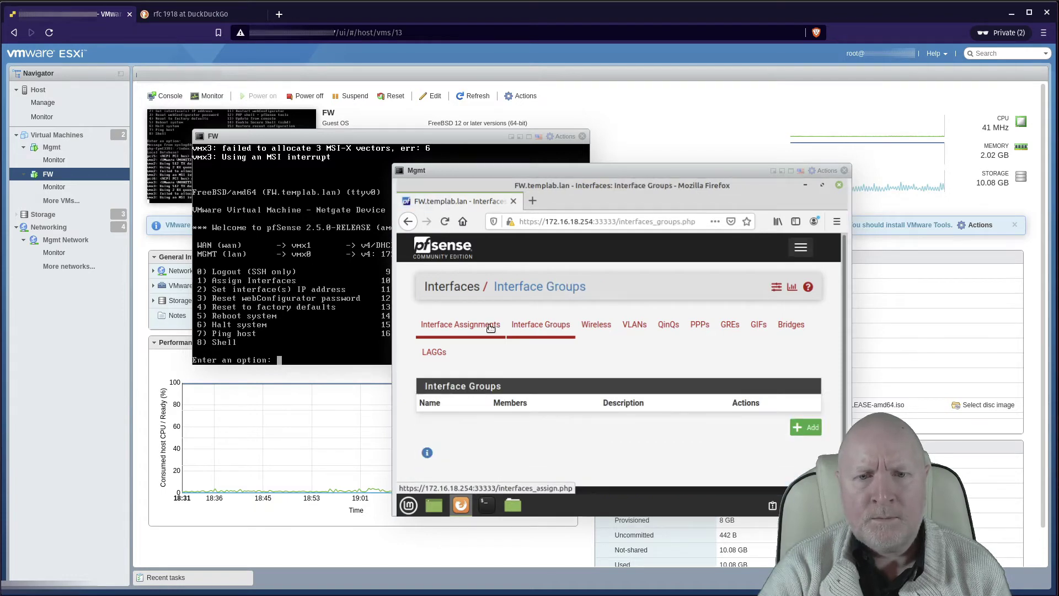
click(491, 327)
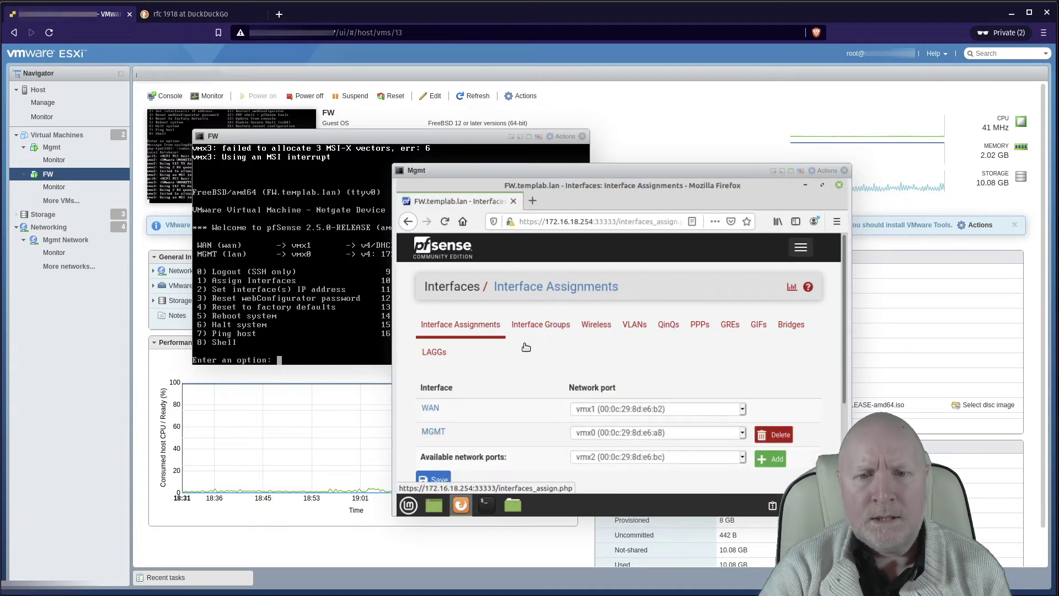
scroll(512, 362, down, 1)
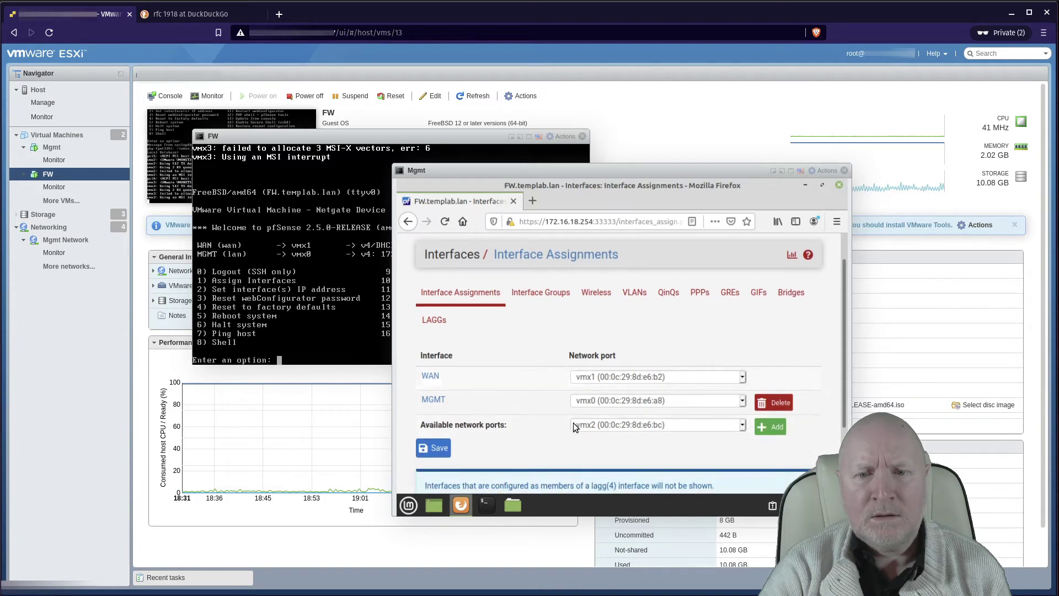
click(591, 423)
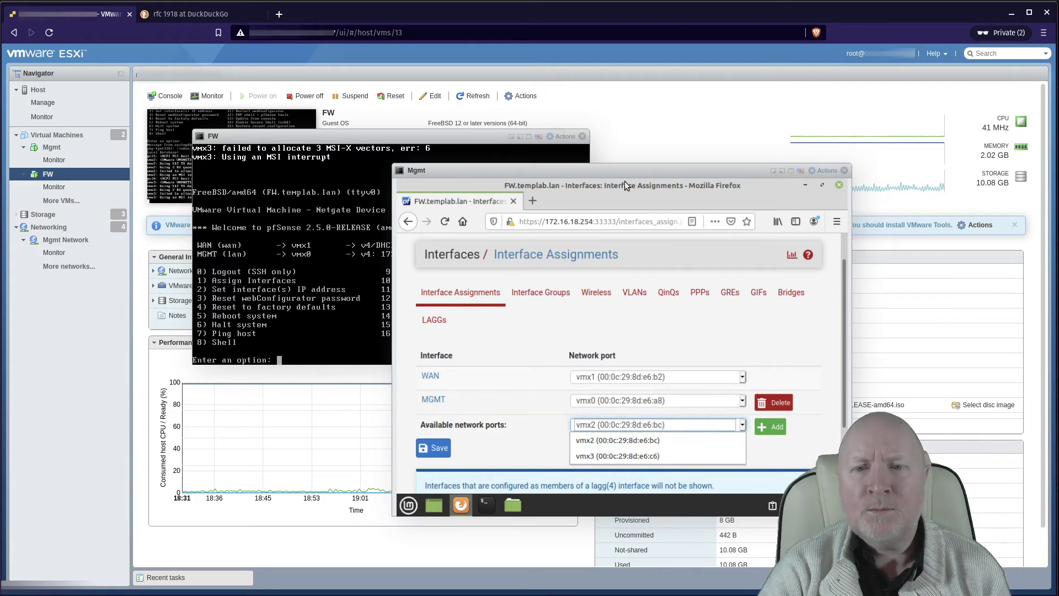
Step: Show the details of the FW virtual machine's Network adapter 3 and compare its MAC address with the available pfSense ports
drag(624, 167, 359, 79)
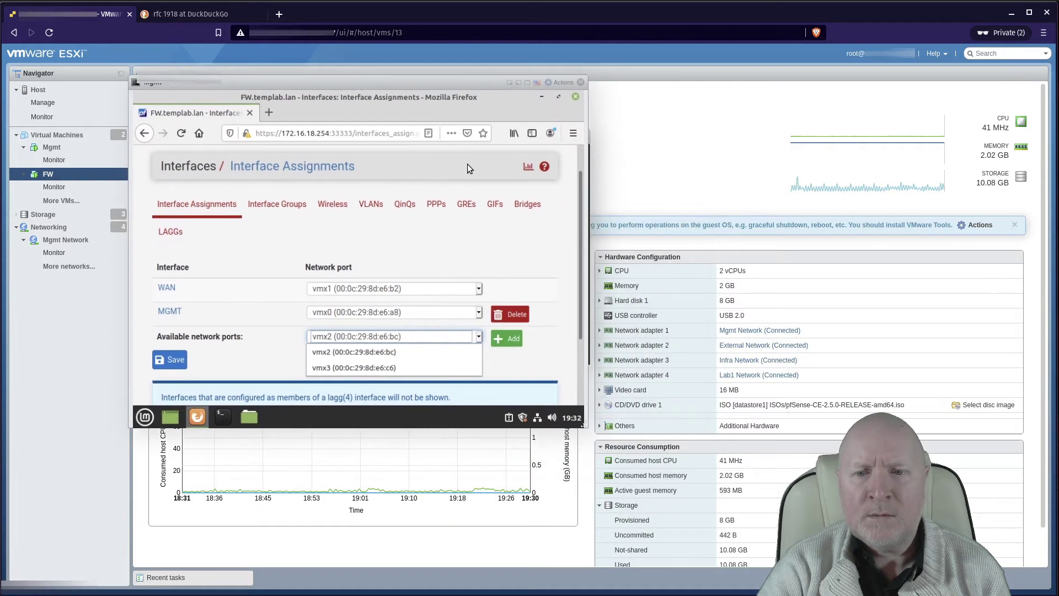
click(600, 360)
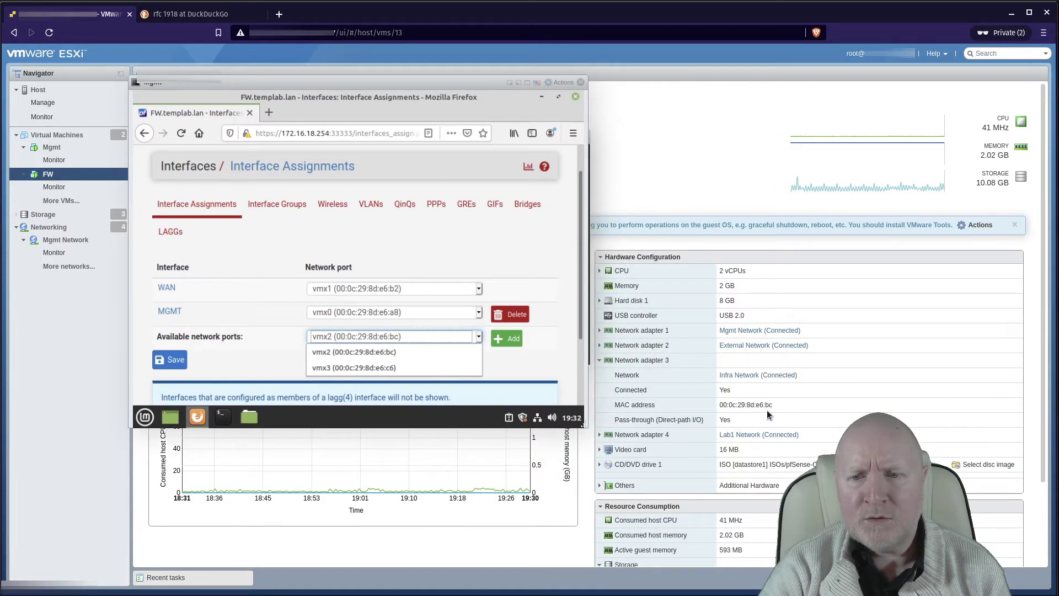
click(496, 367)
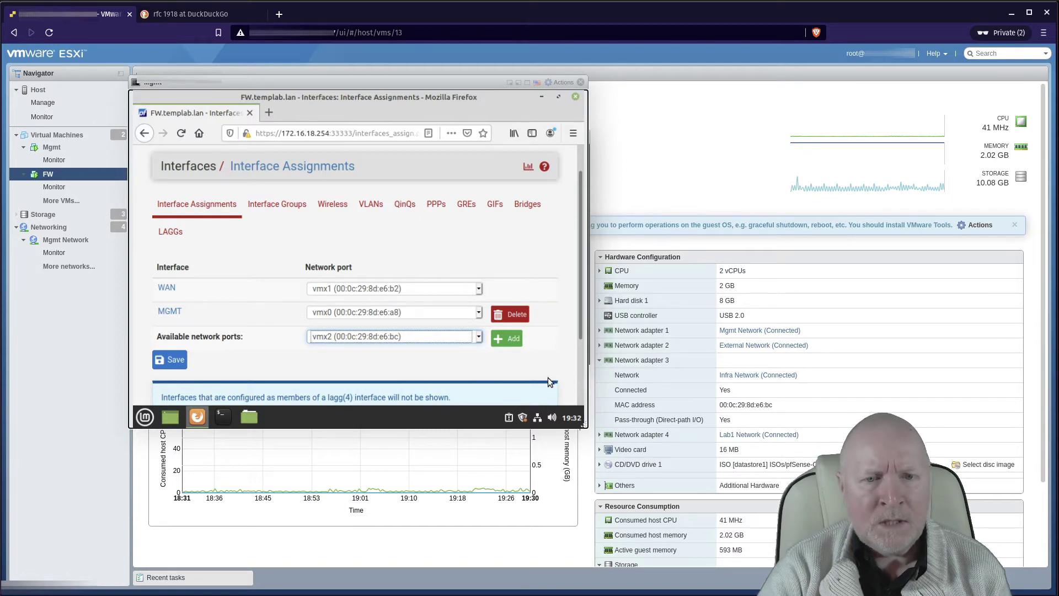
click(454, 339)
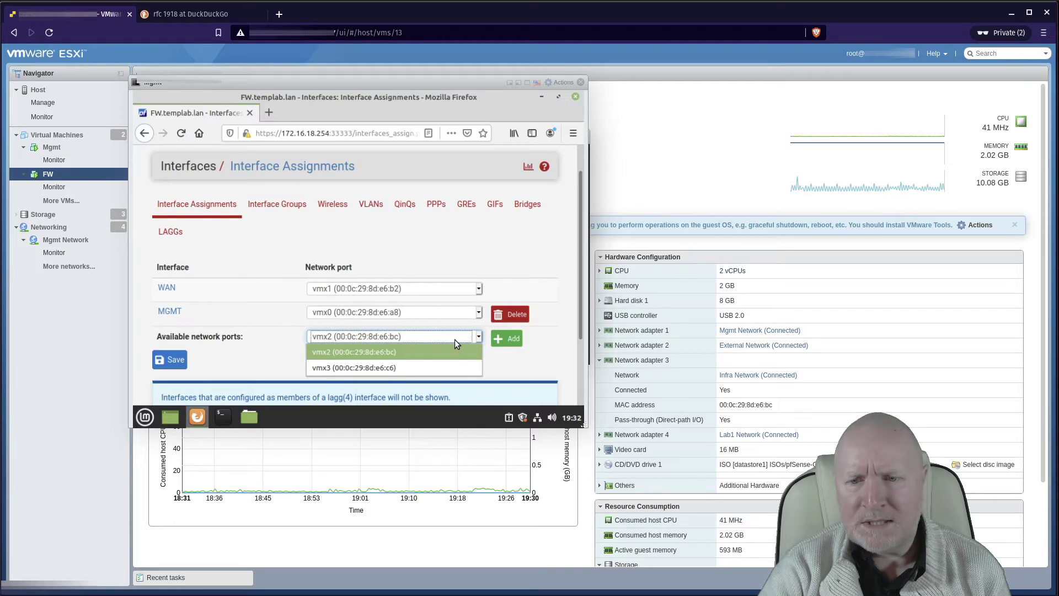
click(454, 340)
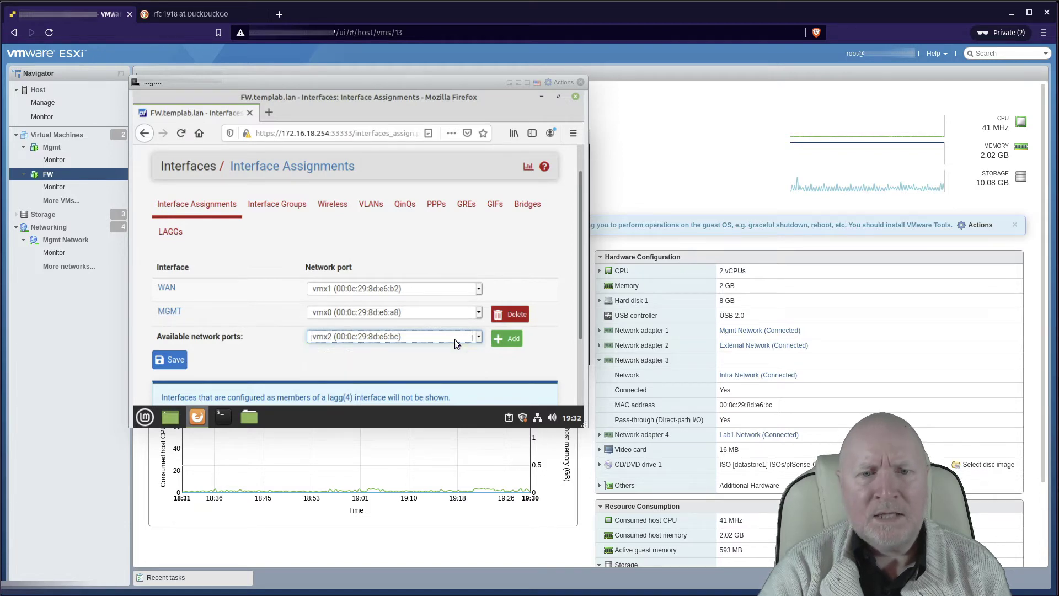
Step: Add network ports vmx2 and vmx3 as interfaces, checking vmx3 against network adapter 4's MAC address, and save the assignments
click(493, 339)
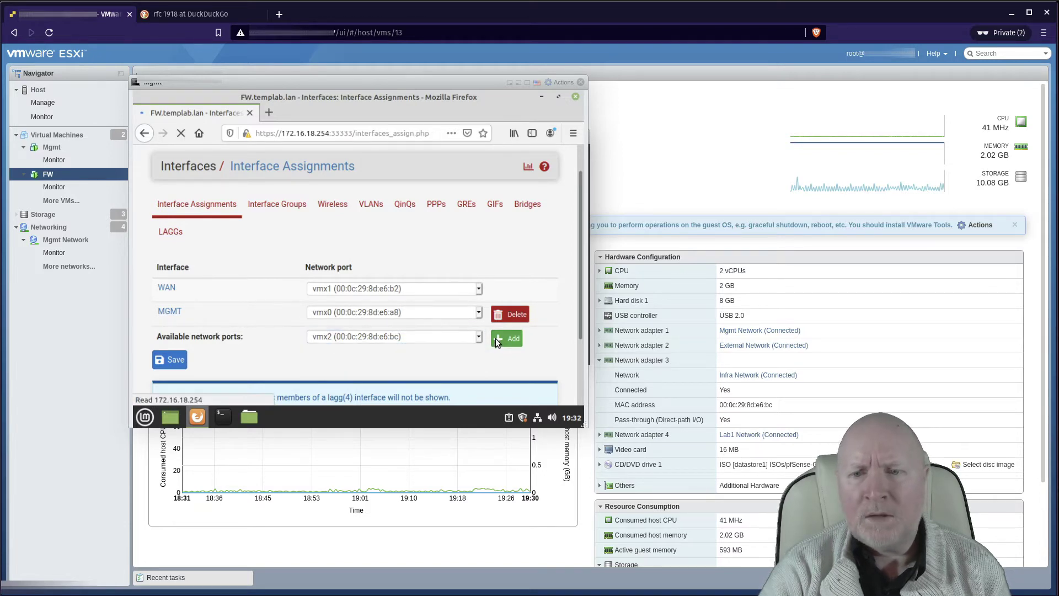
scroll(440, 322, down, 4)
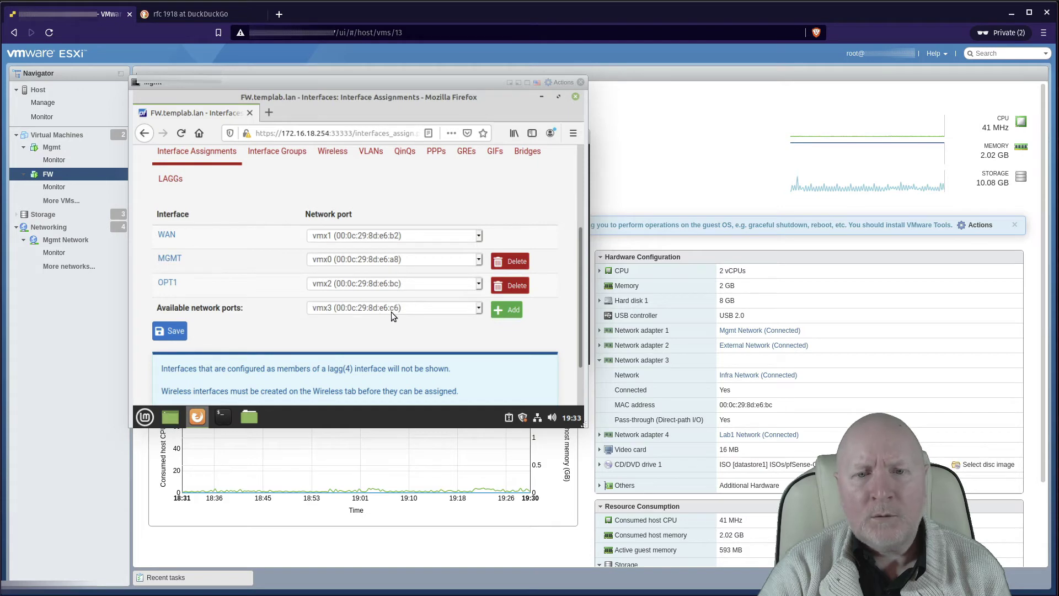
click(599, 434)
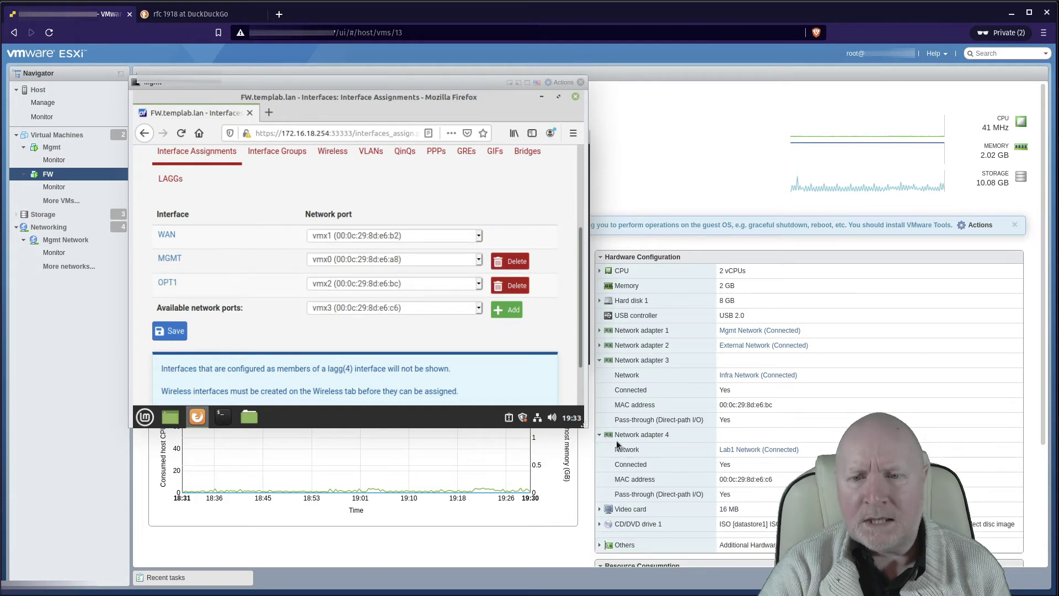
click(505, 311)
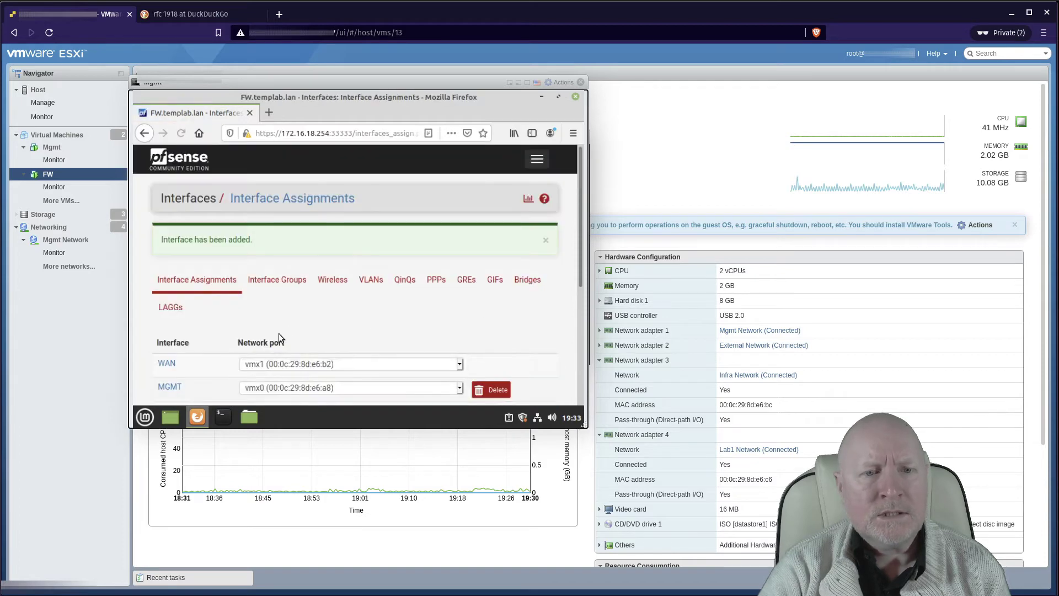
scroll(289, 330, down, 5)
scroll(289, 328, down, 1)
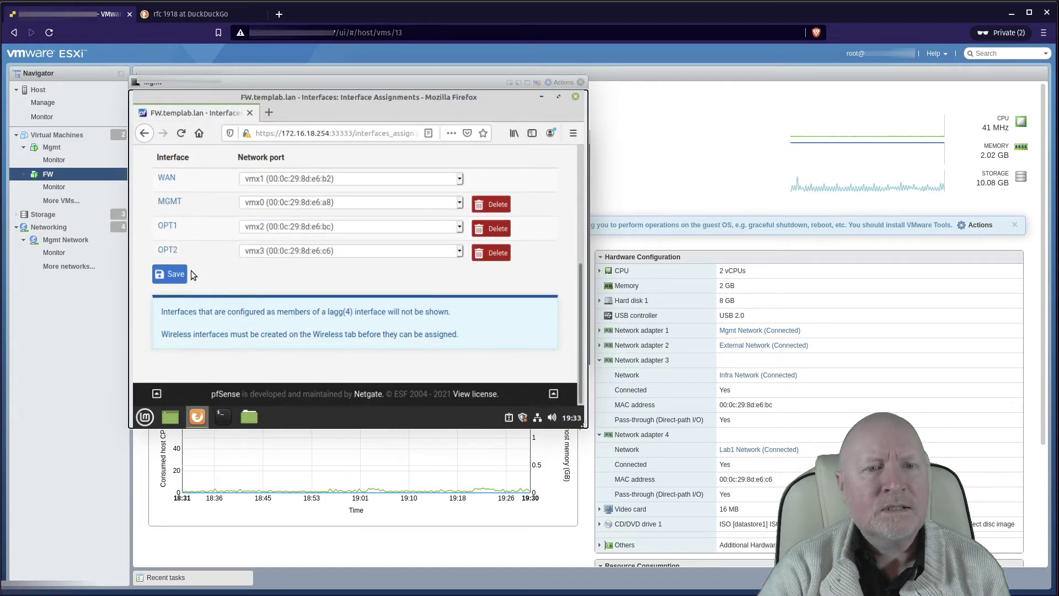
click(176, 275)
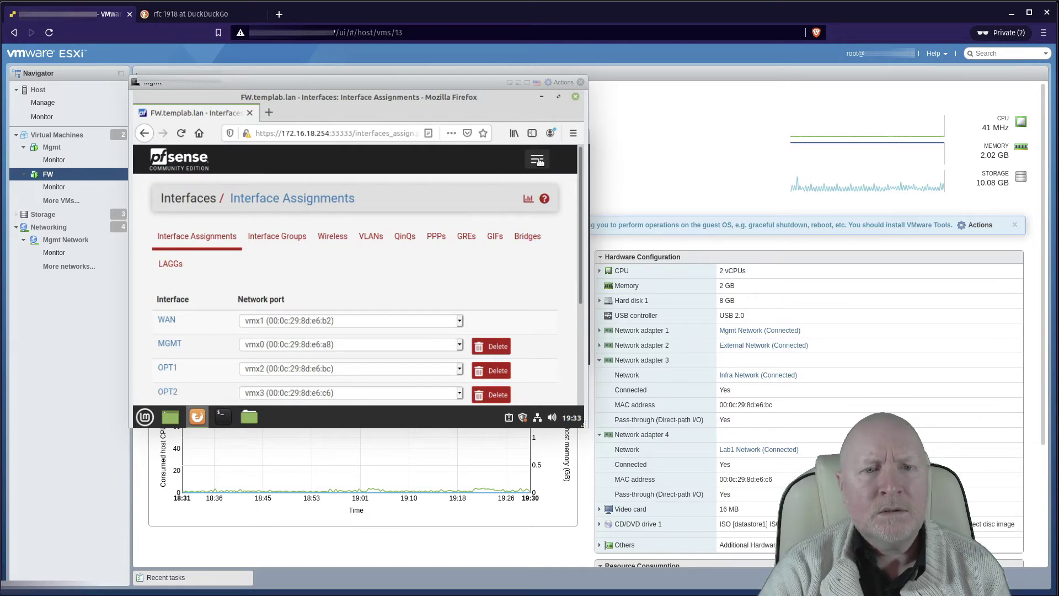
Step: Open the OPT1 interface's settings and change its description to INFRA
click(538, 160)
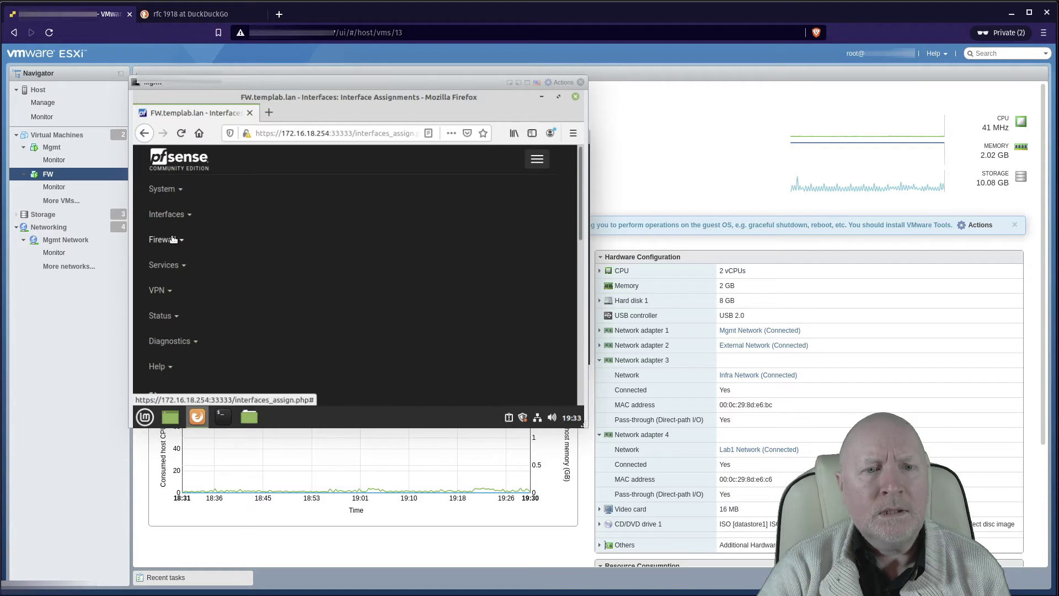
click(184, 220)
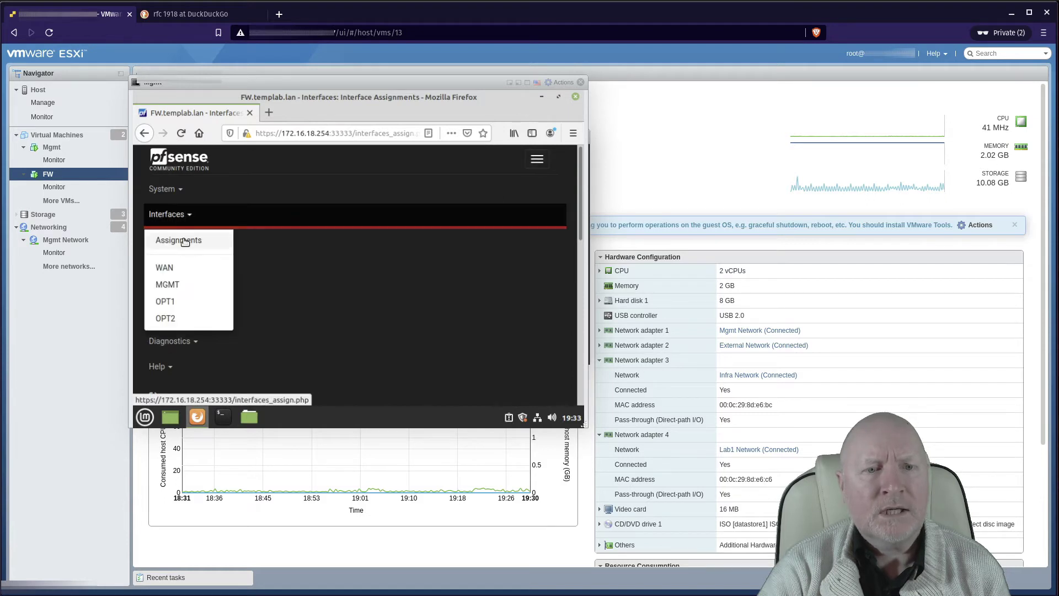
click(172, 302)
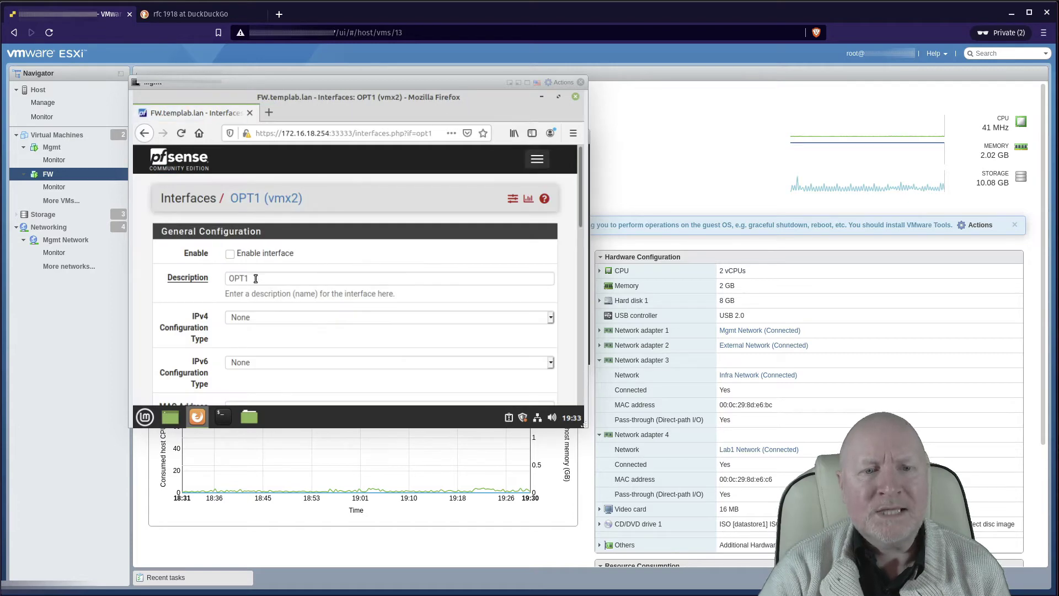
click(170, 276)
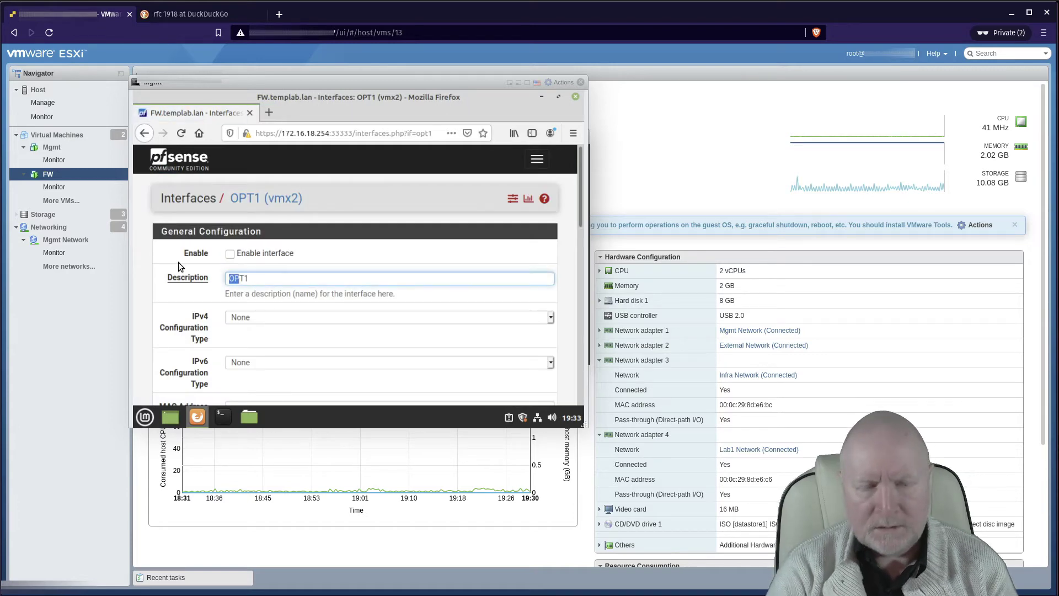
key(BackSpace)
key(Delete)
key(Delete)
text(INF)
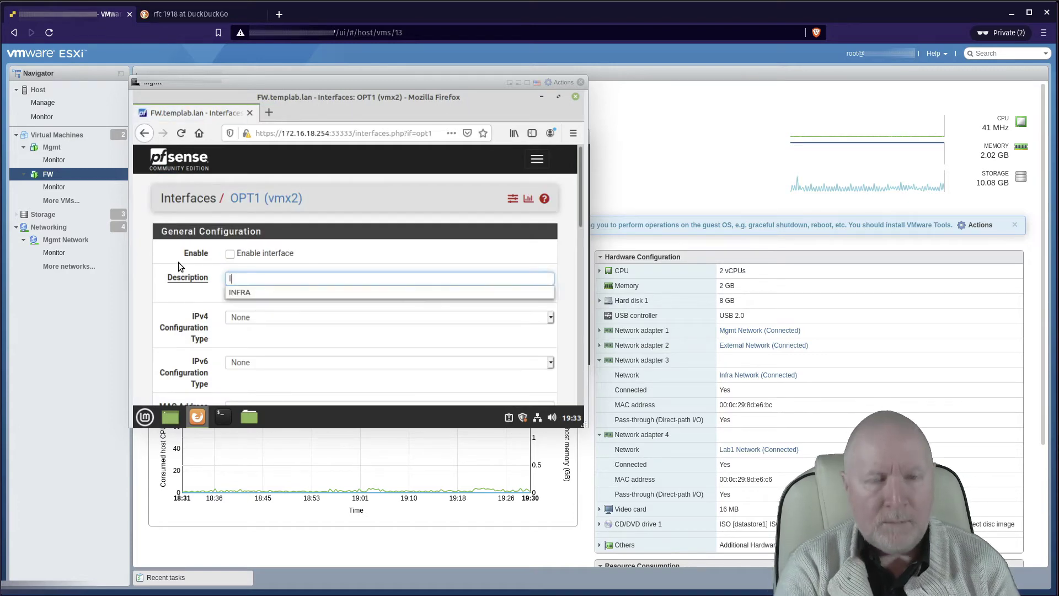
click(253, 288)
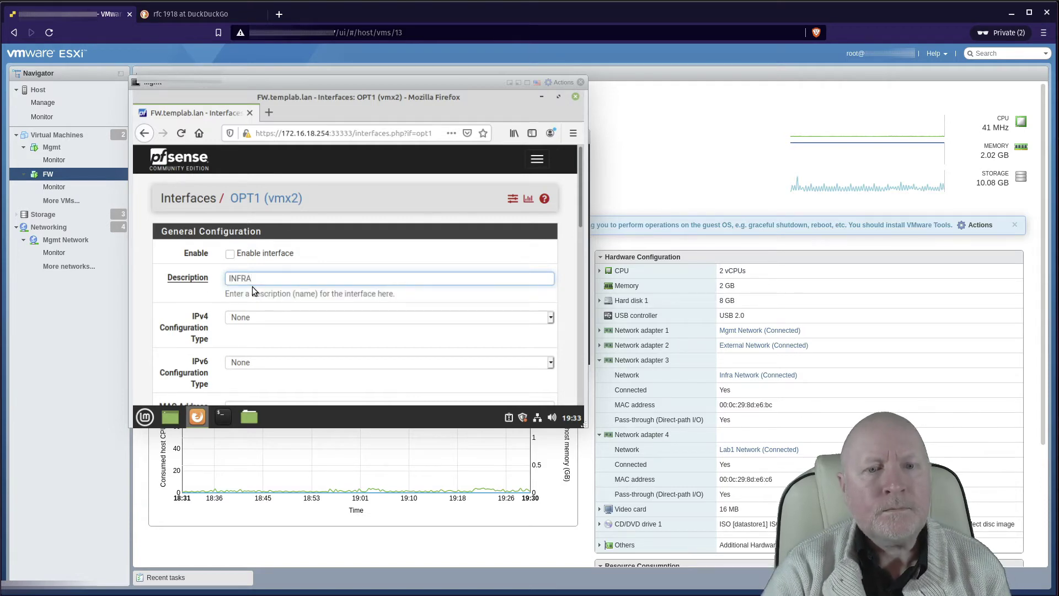
Step: Configure the interface with static IPv4 address 172.16.17.254/24, checking the address against the Lab_Network.drawio diagram
click(262, 316)
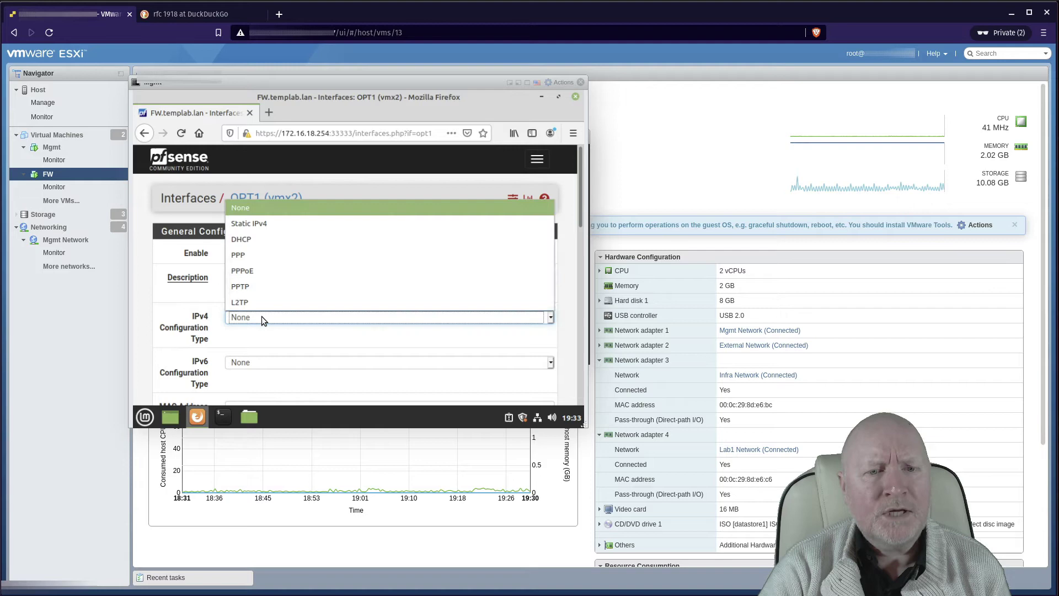
click(255, 220)
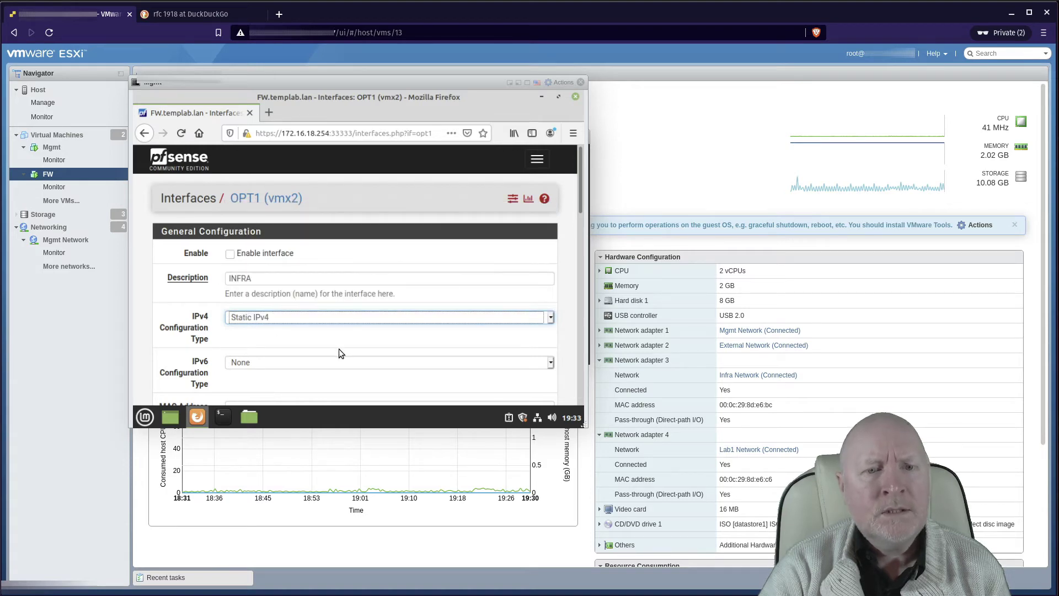
scroll(339, 349, down, 3)
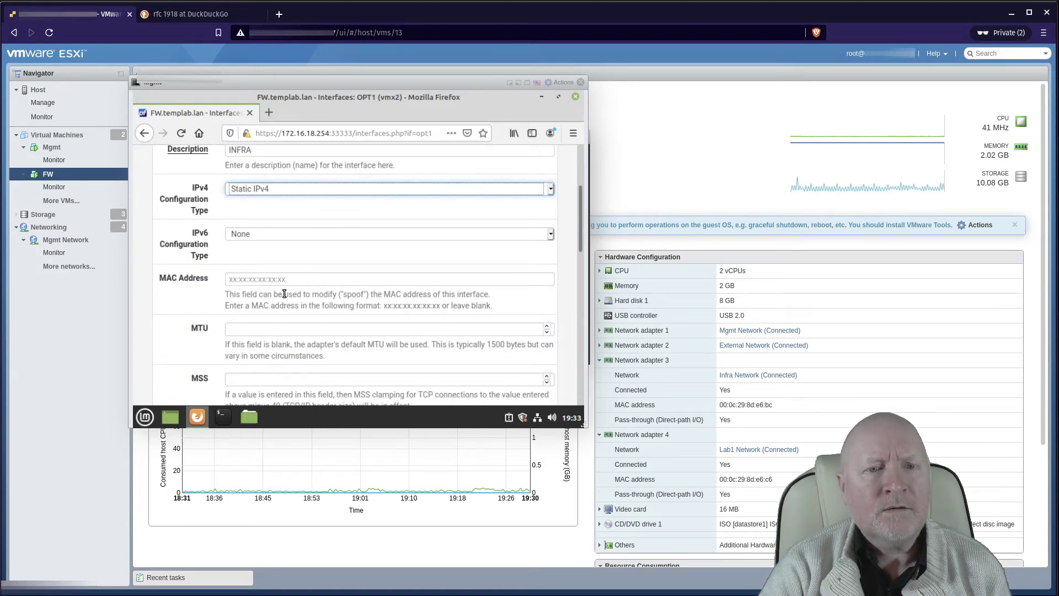
scroll(273, 319, down, 6)
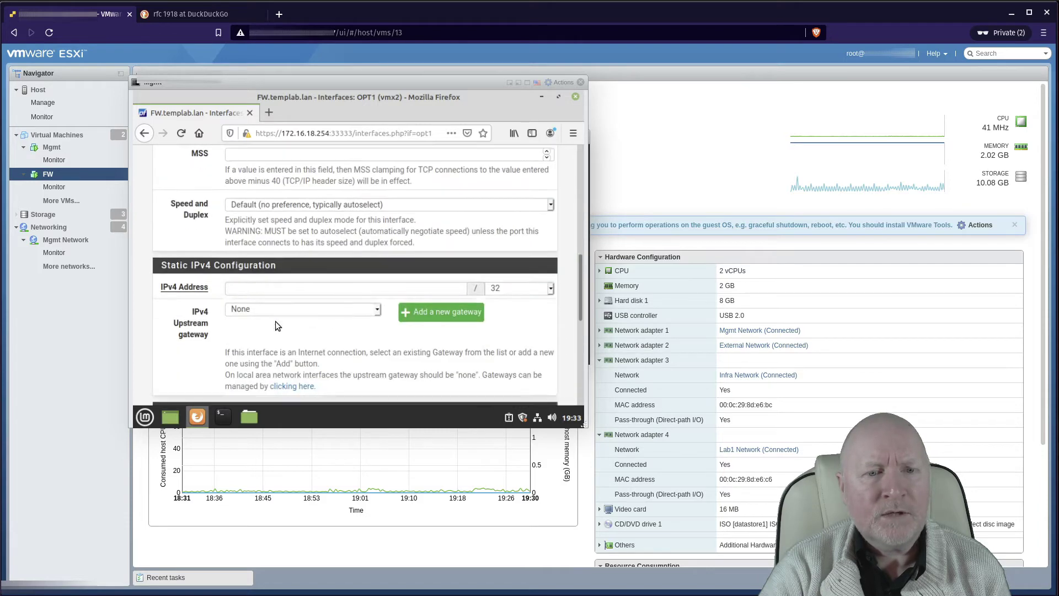
click(261, 289)
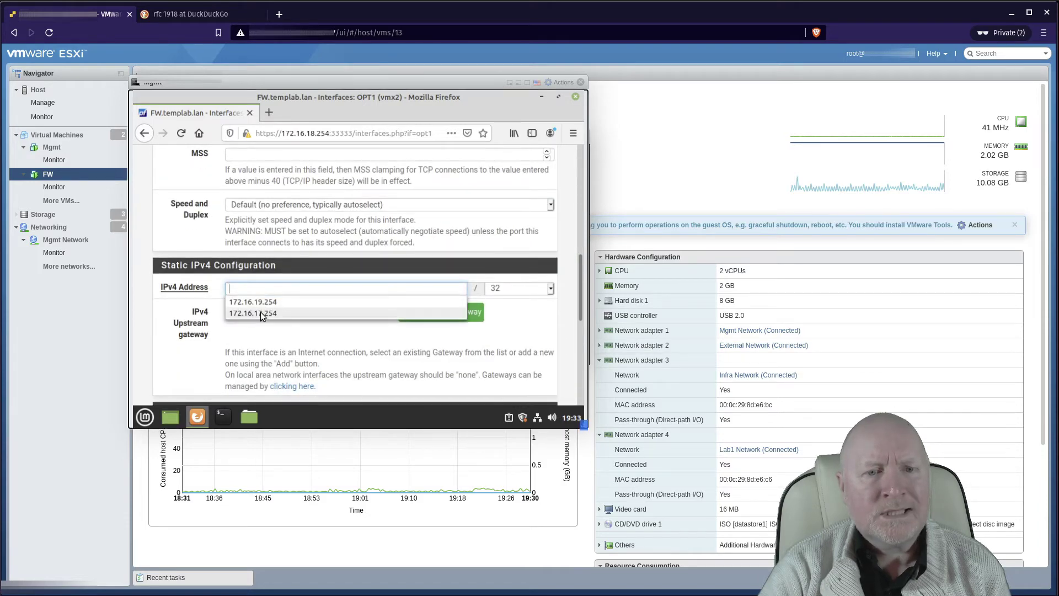
click(260, 313)
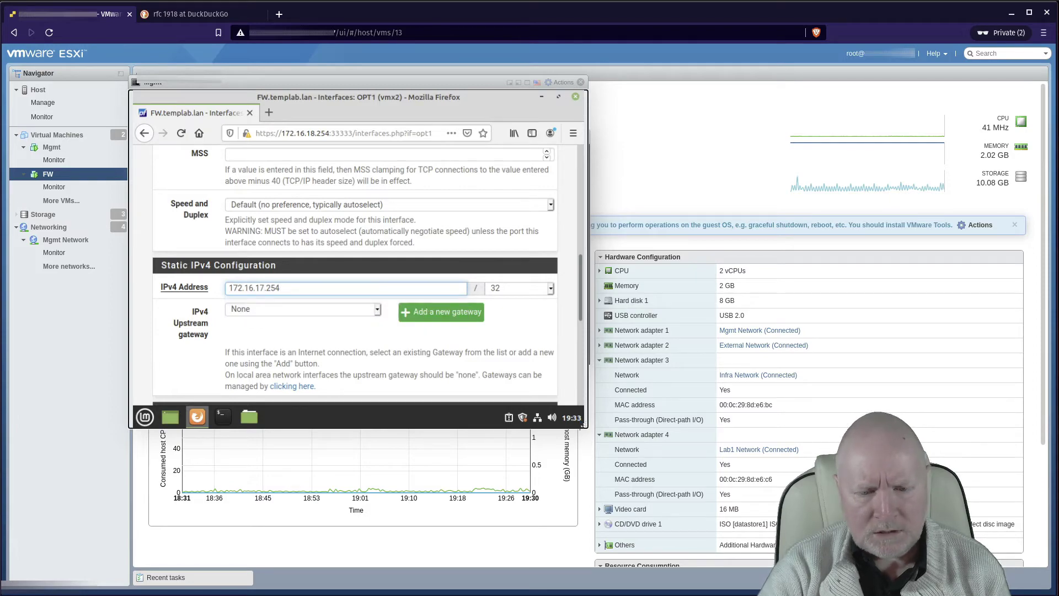
key(alt+Tab)
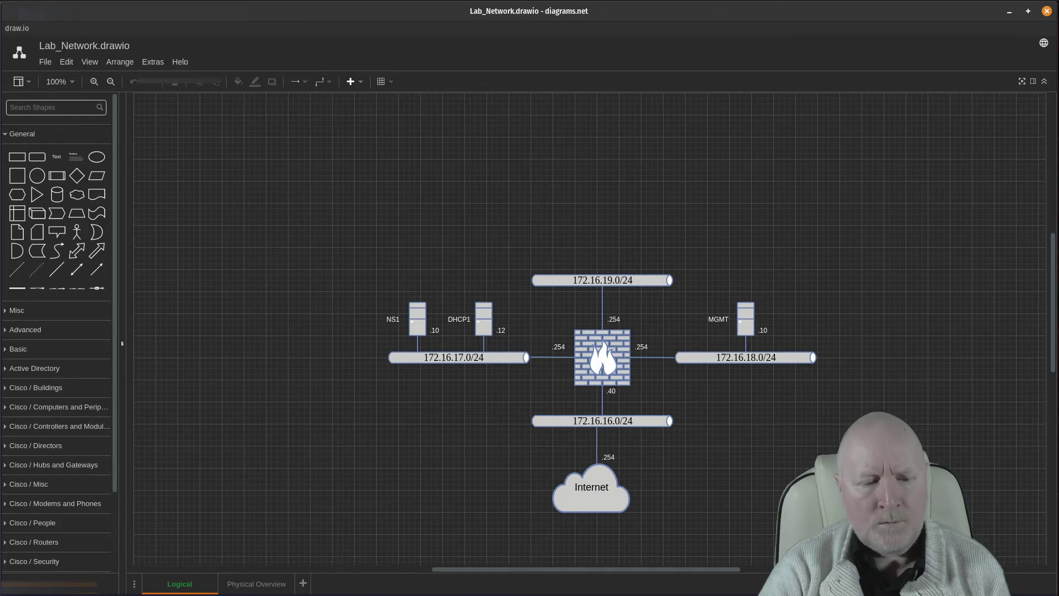
key(alt+Tab)
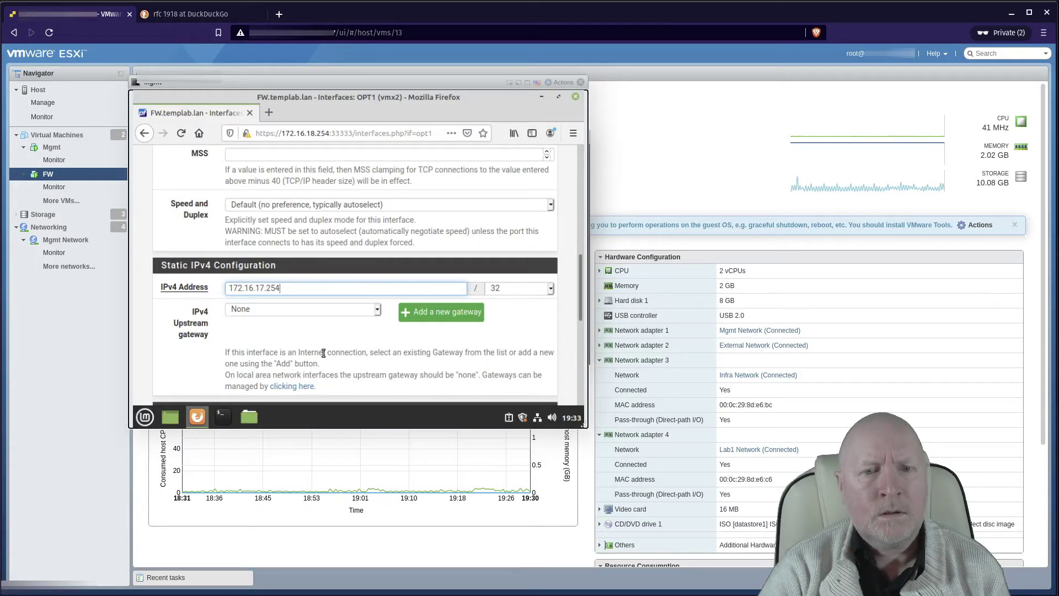
click(550, 289)
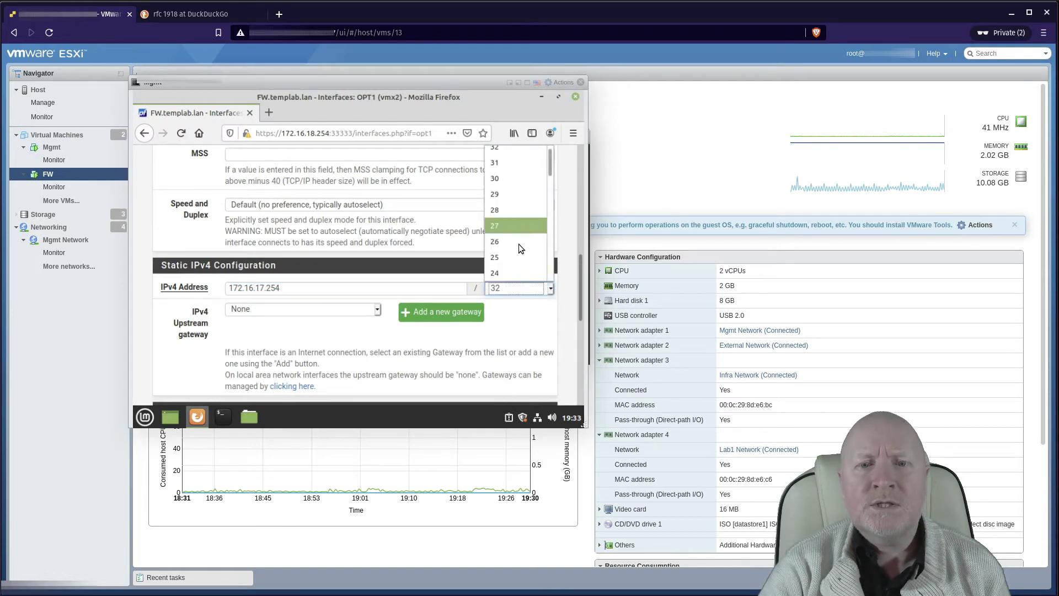
click(502, 271)
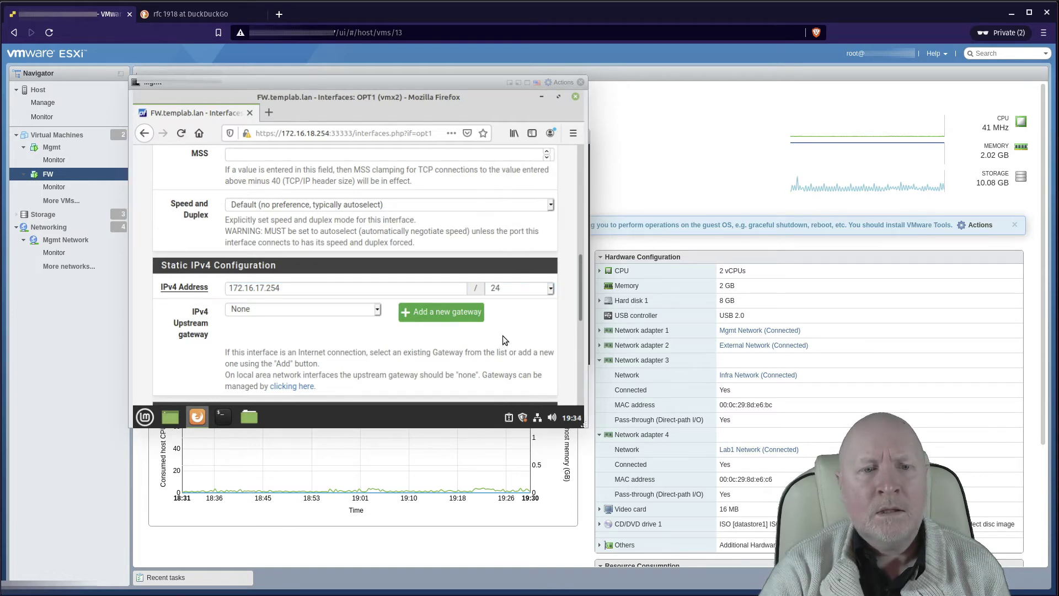
Step: Save the INFRA settings with the interface enabled and apply the changes
scroll(502, 336, down, 3)
scroll(499, 335, down, 3)
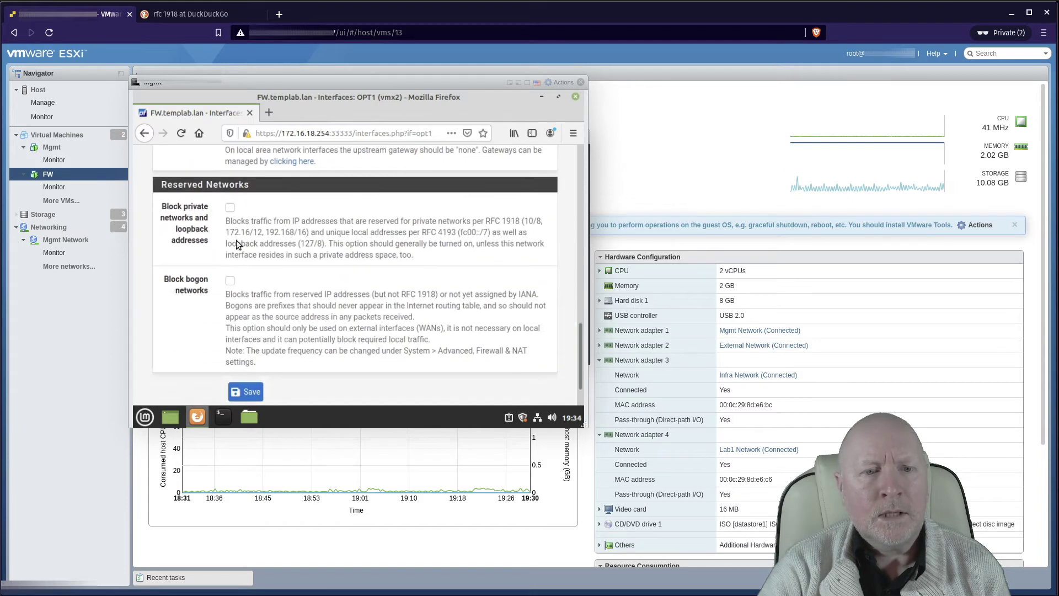
click(247, 392)
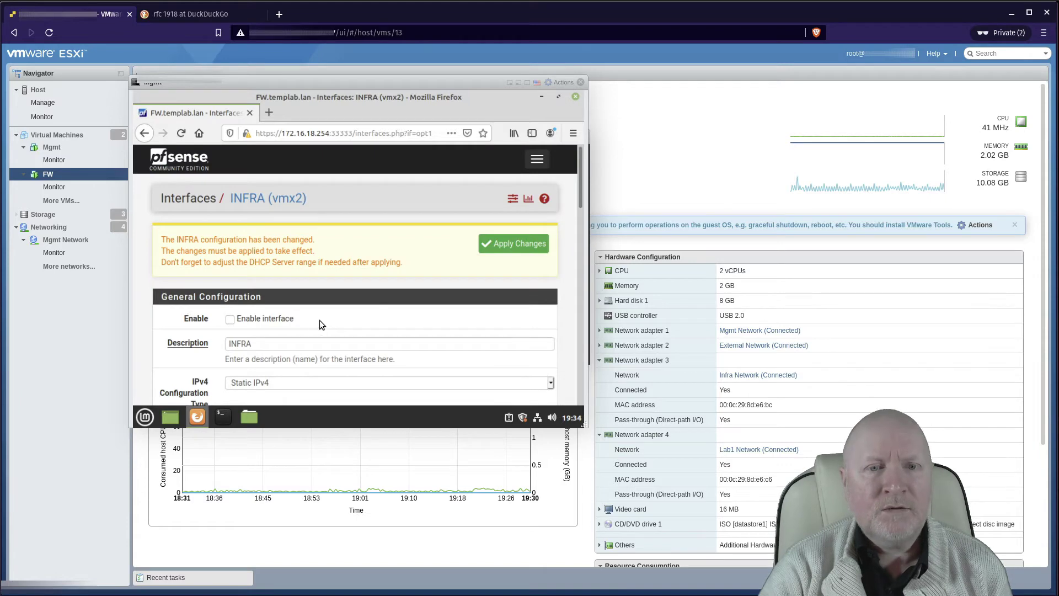
scroll(336, 342, down, 10)
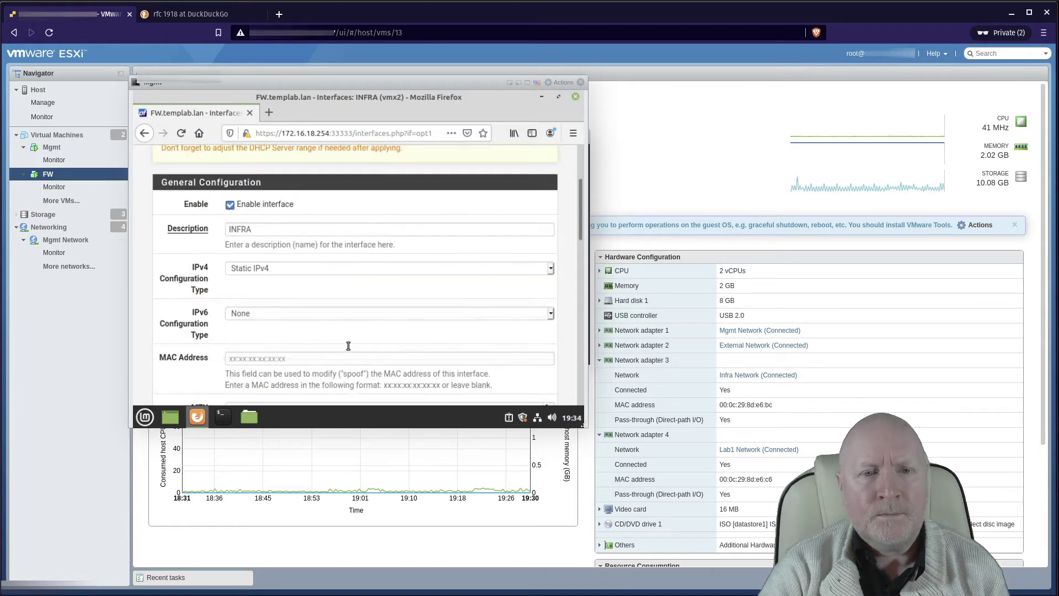
scroll(348, 340, down, 5)
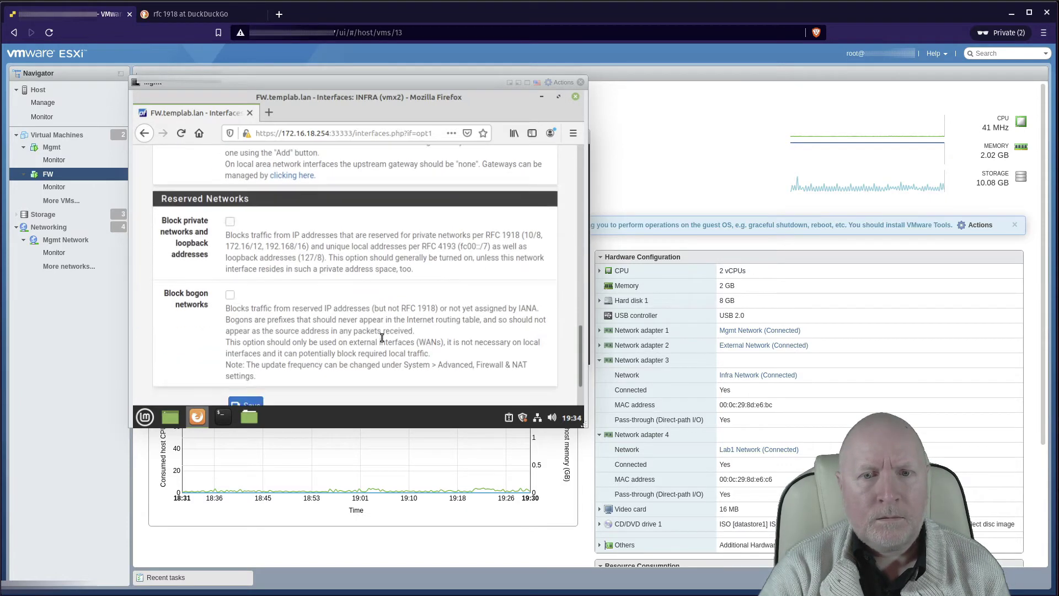
click(257, 345)
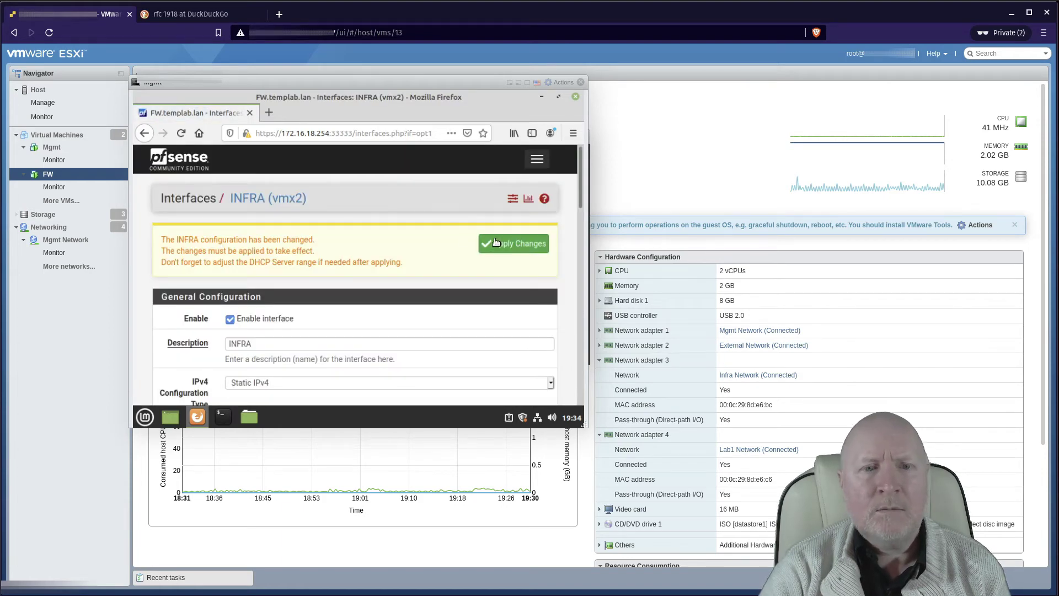
click(496, 242)
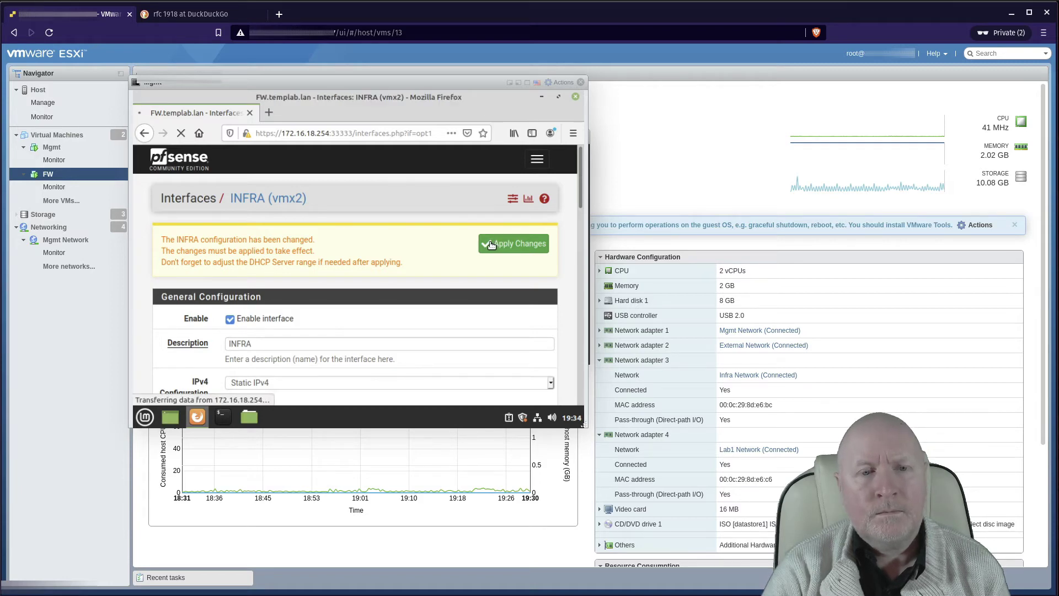
Step: Open the OPT2 interface's settings, enable the interface, and set its description to LAB1
click(537, 159)
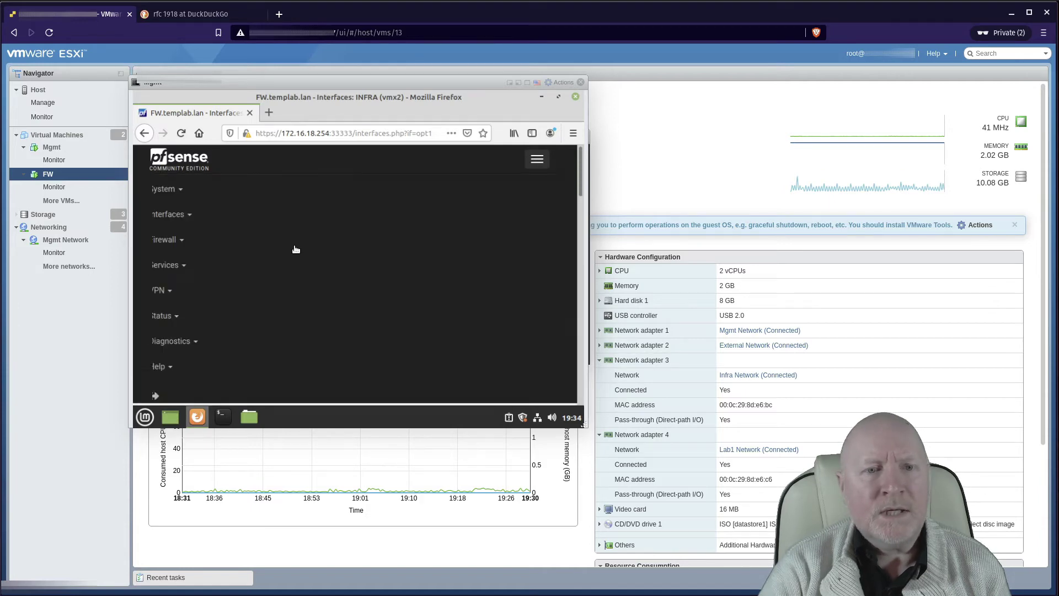
click(194, 216)
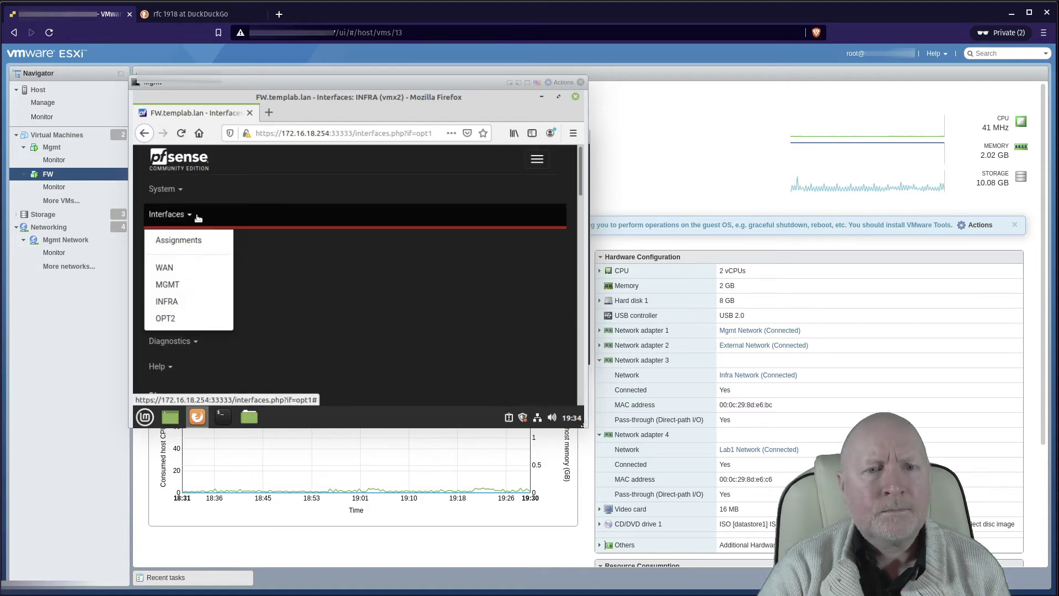
click(165, 319)
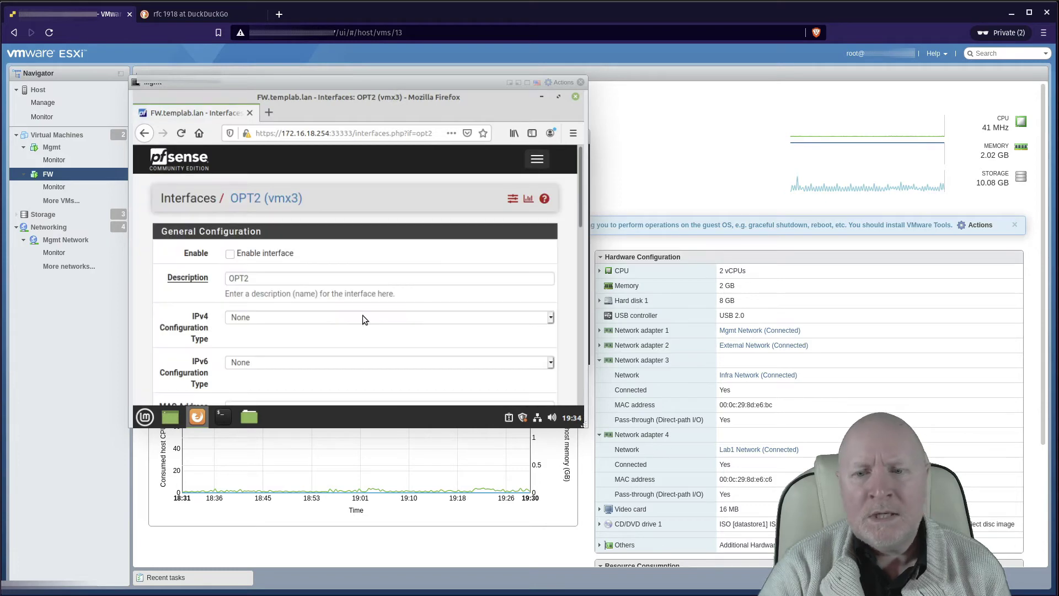
click(230, 254)
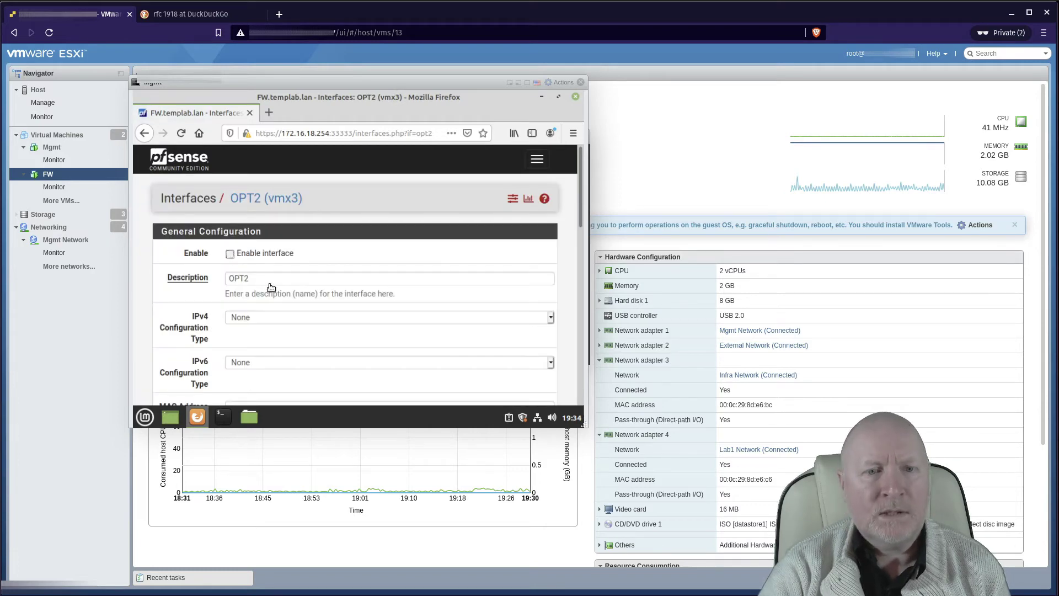
drag(271, 279, 160, 274)
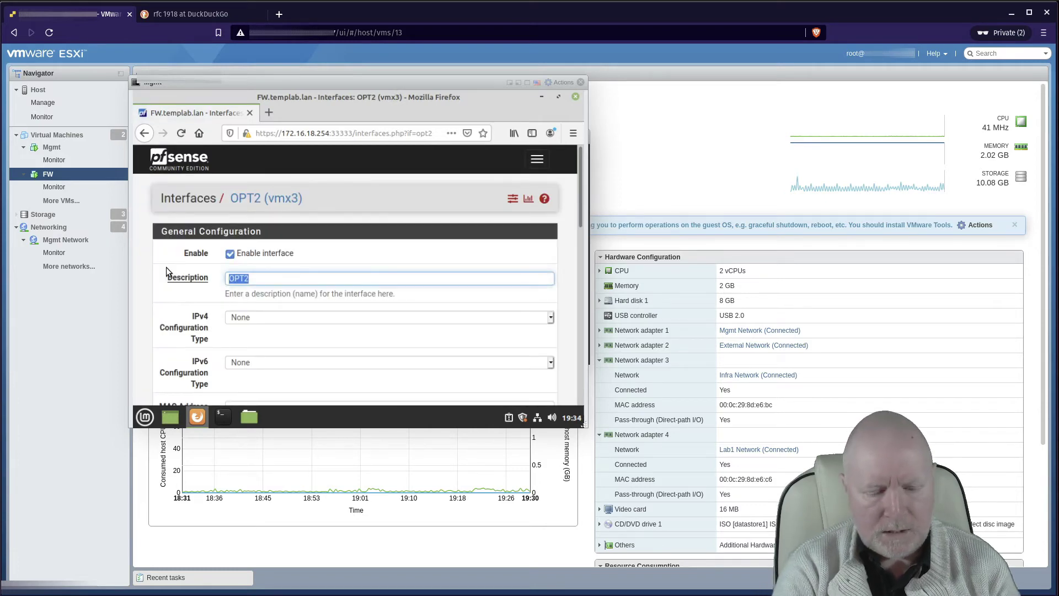
text(LAB1)
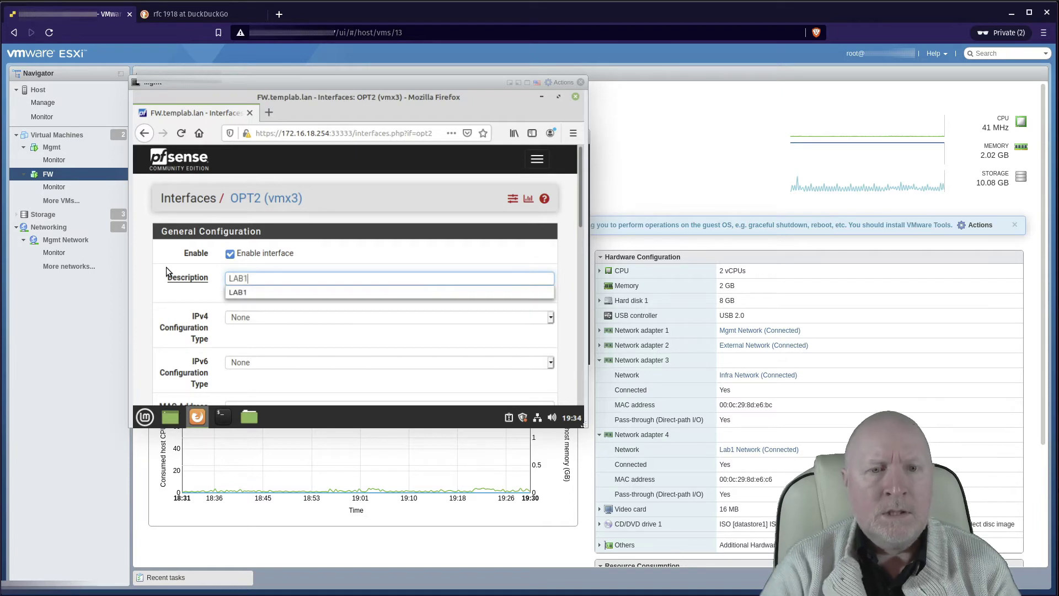
click(251, 293)
Step: Configure the OPT2 interface with a static IPv4 address of 172.16.19.254/24
click(243, 313)
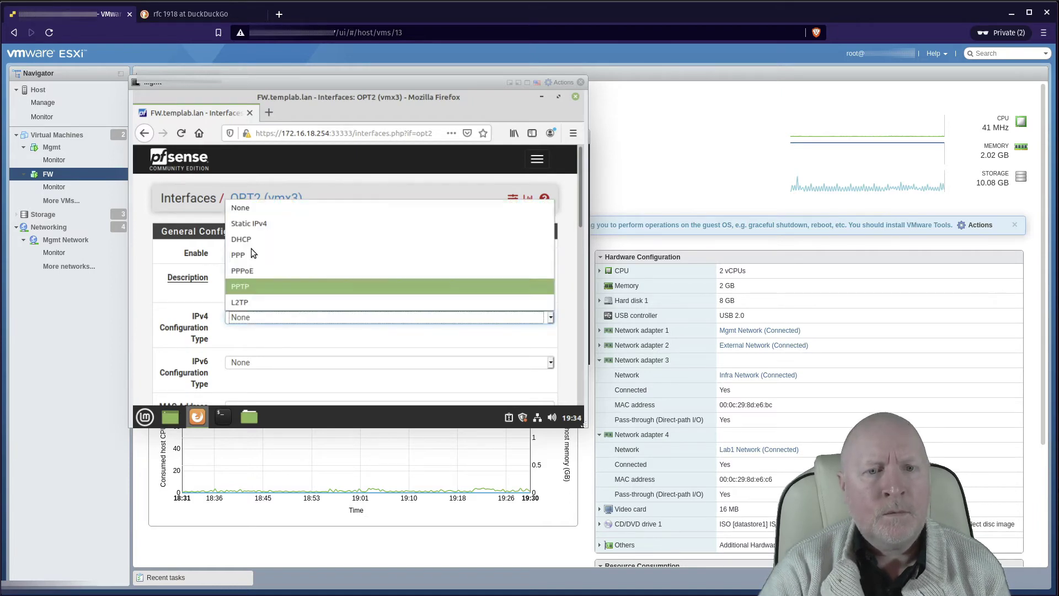
click(250, 224)
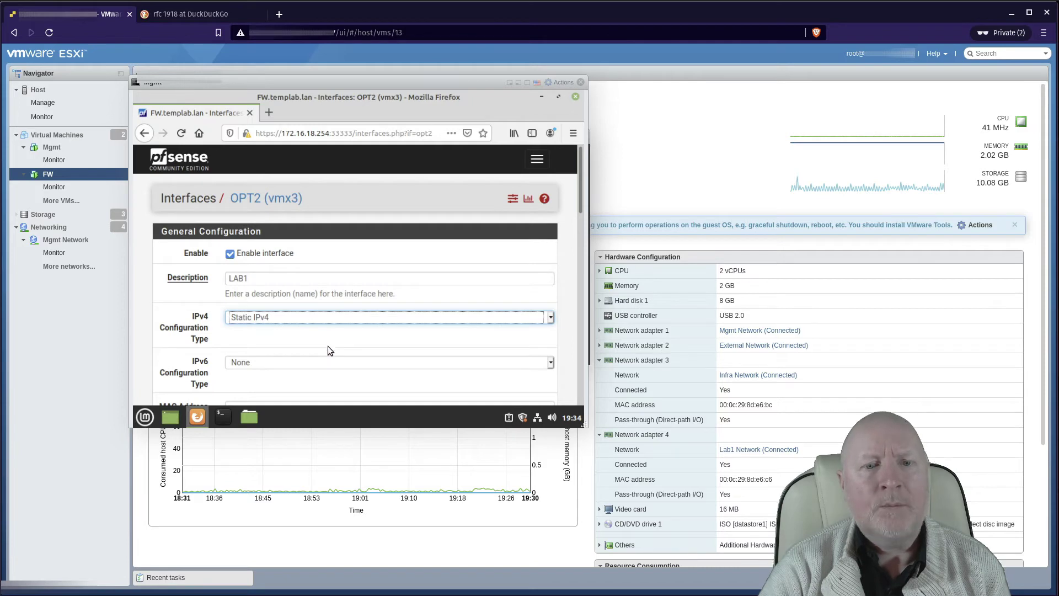
scroll(328, 346, down, 3)
scroll(328, 346, down, 5)
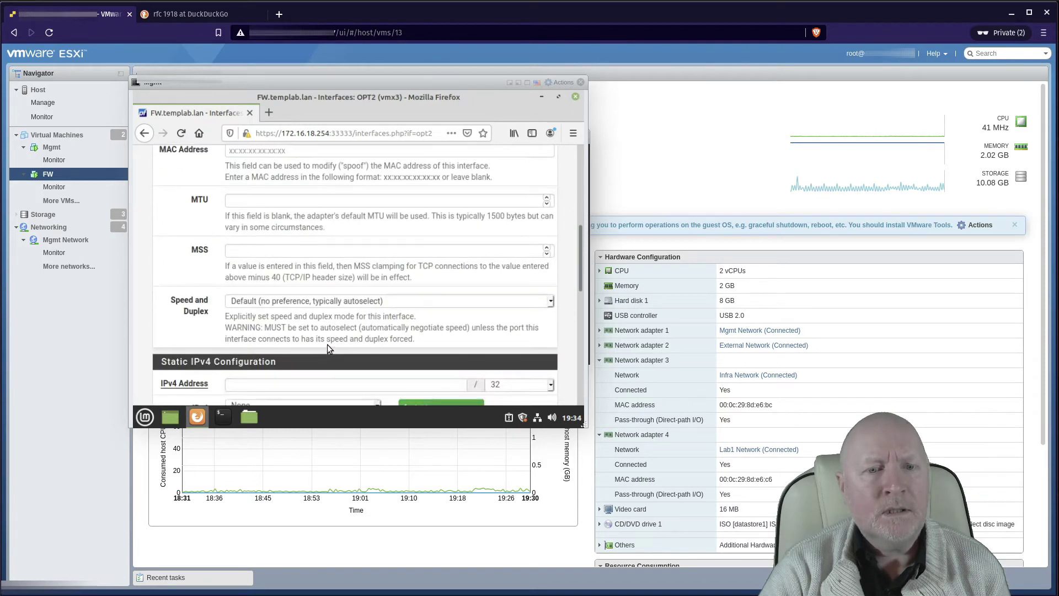
click(287, 352)
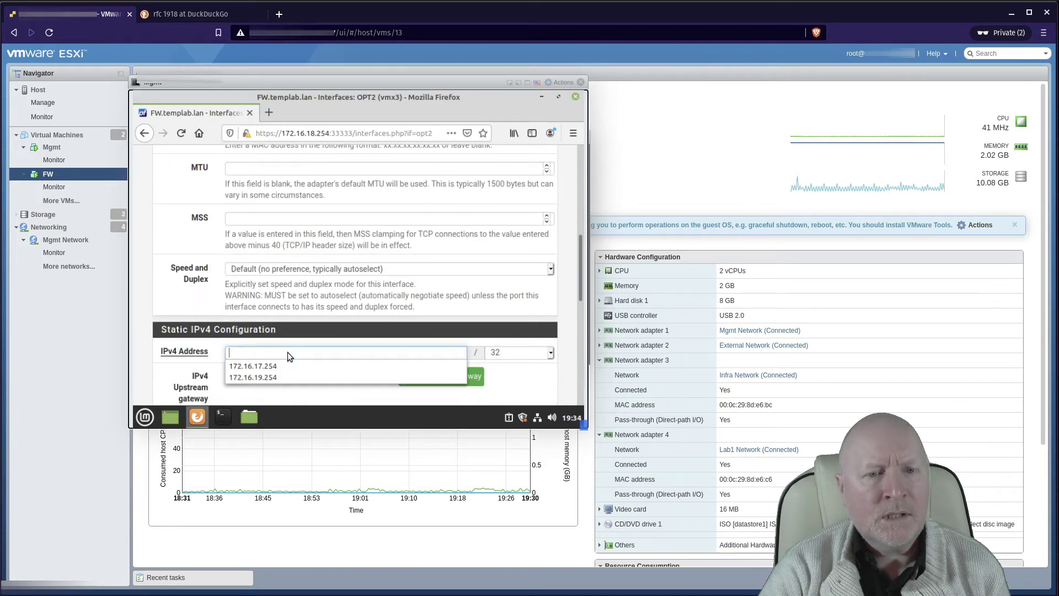
click(277, 377)
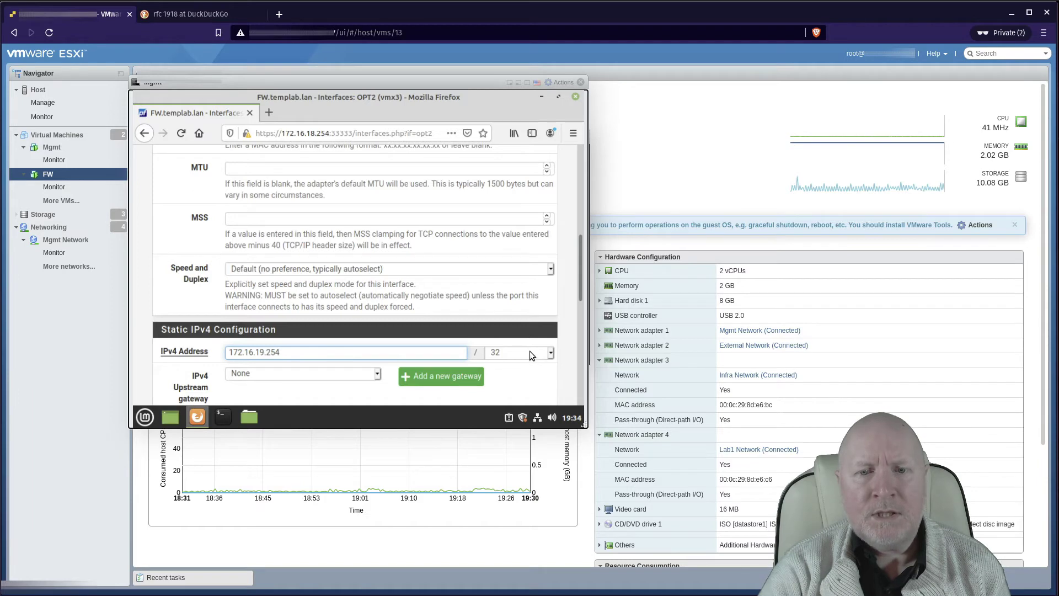
click(530, 352)
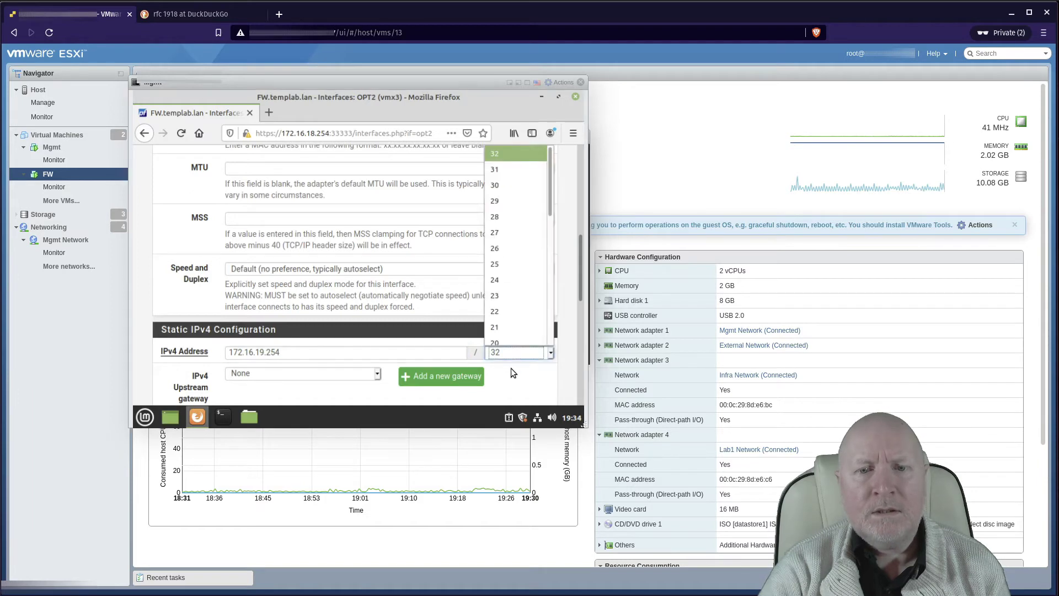
click(513, 280)
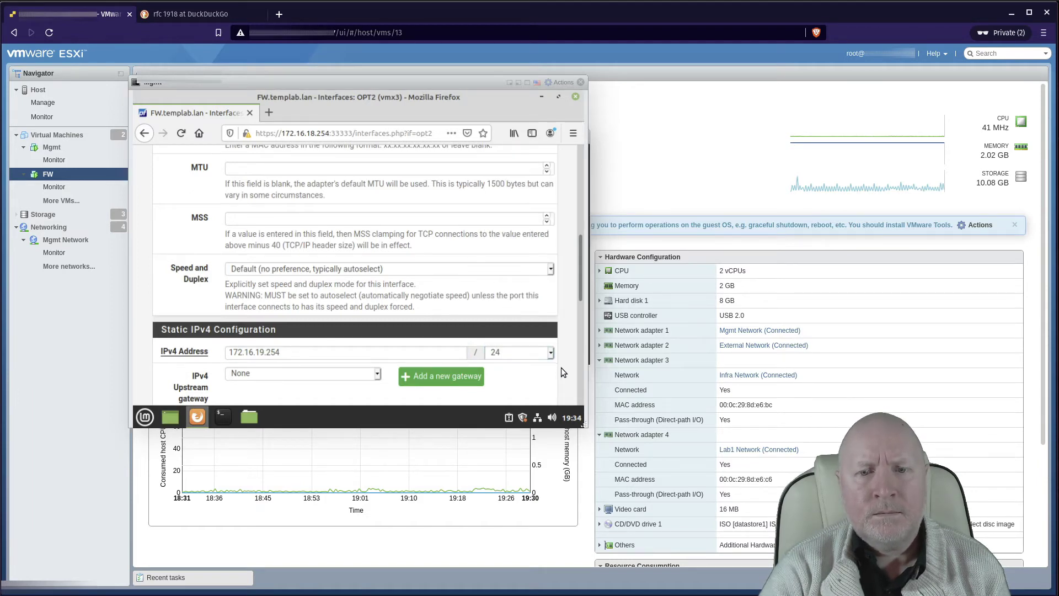
Step: Review the LAB1 interface settings, save them without an upstream gateway or reserved-network blocking, and apply the changes
scroll(356, 346, up, 5)
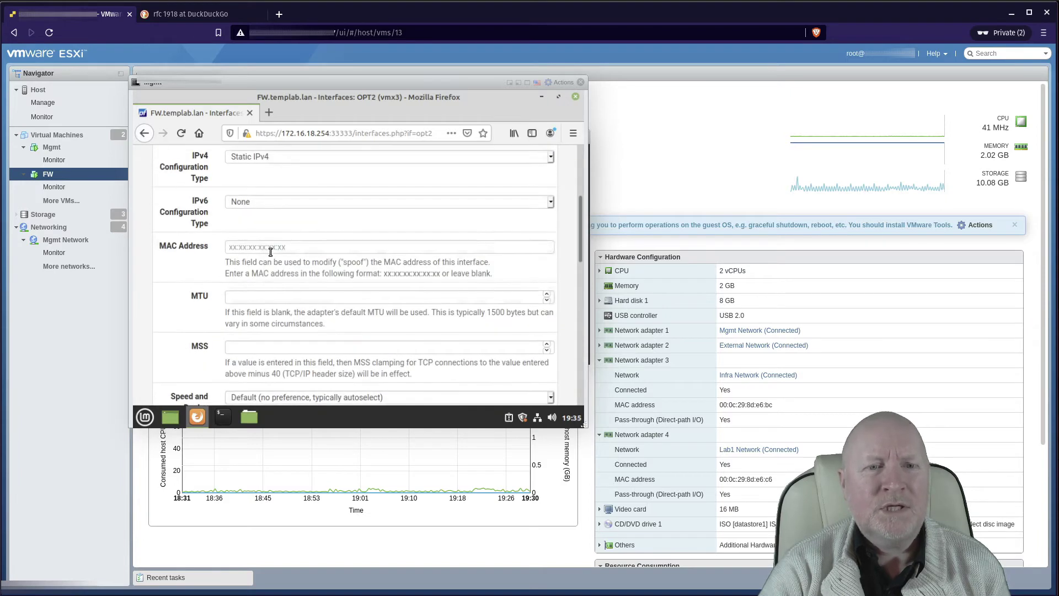
scroll(270, 331, down, 2)
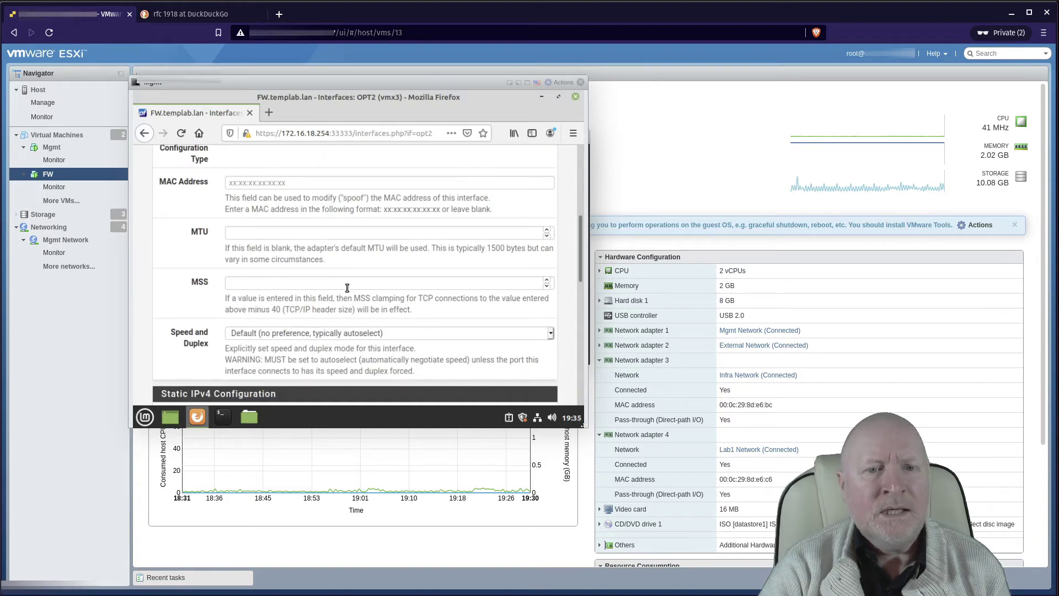
scroll(436, 339, down, 6)
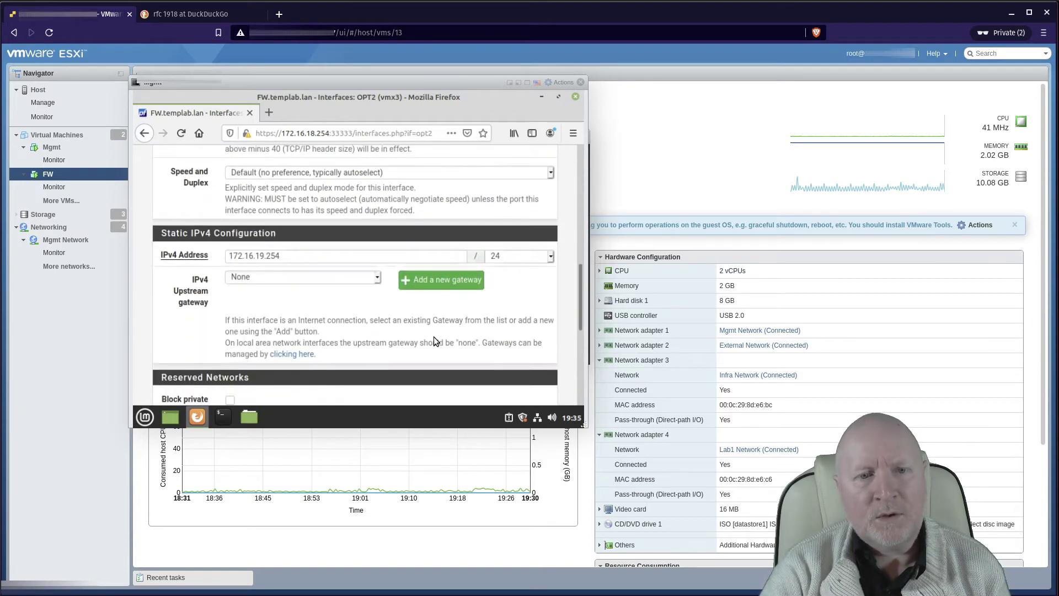
scroll(331, 331, down, 3)
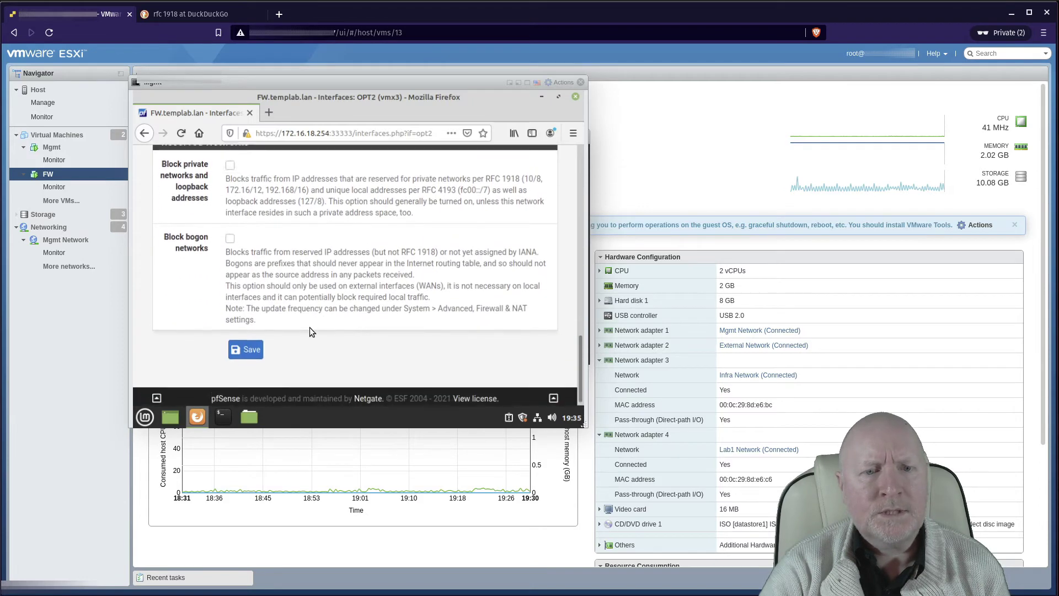
click(248, 344)
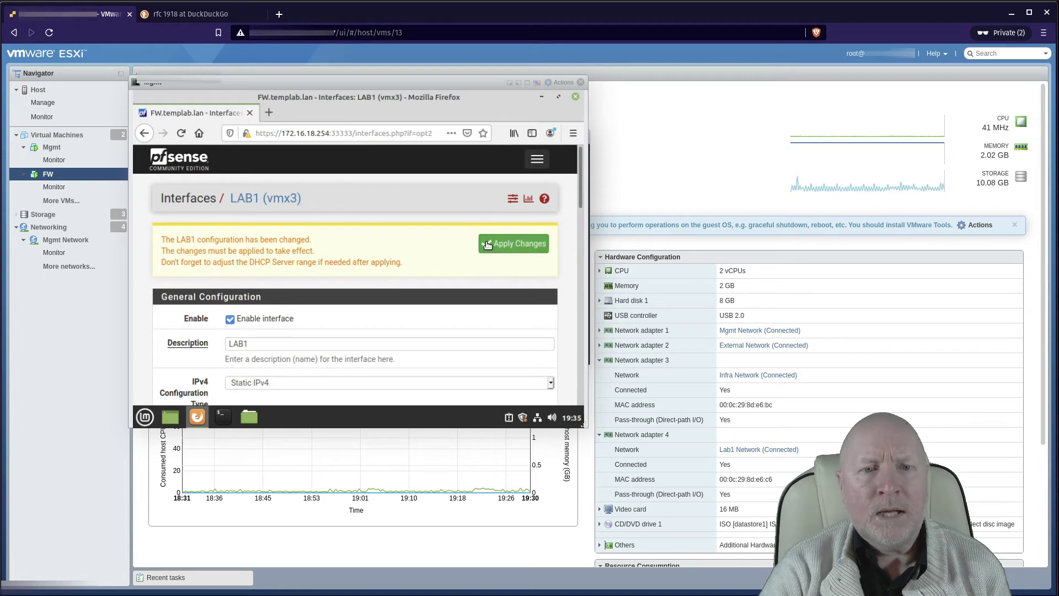
click(513, 243)
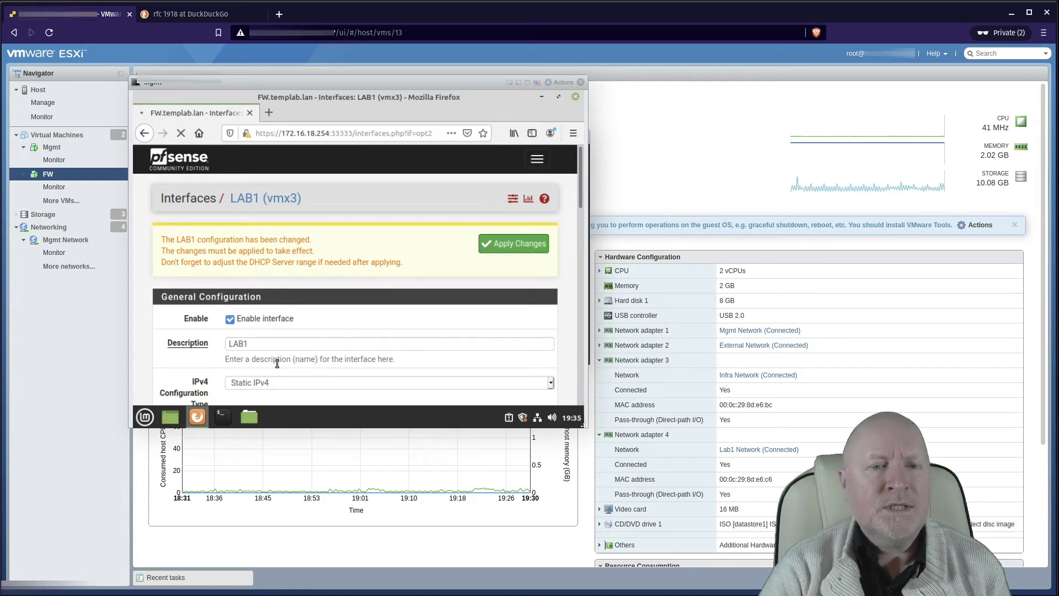
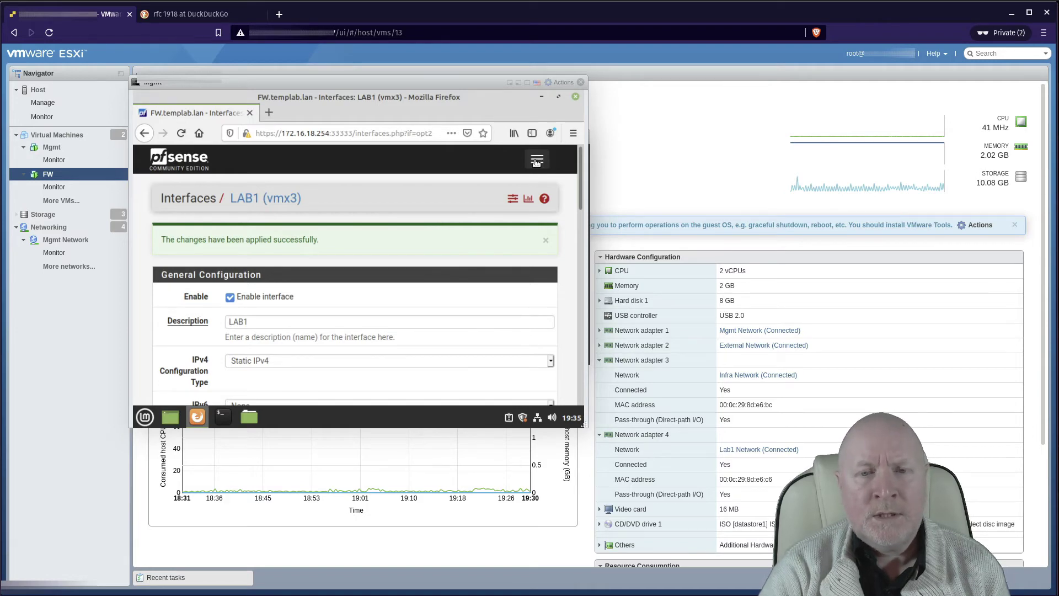
Step: Open the interface assignments and check the network ports assigned to WAN, MGMT, INFRA and LAB1
click(536, 161)
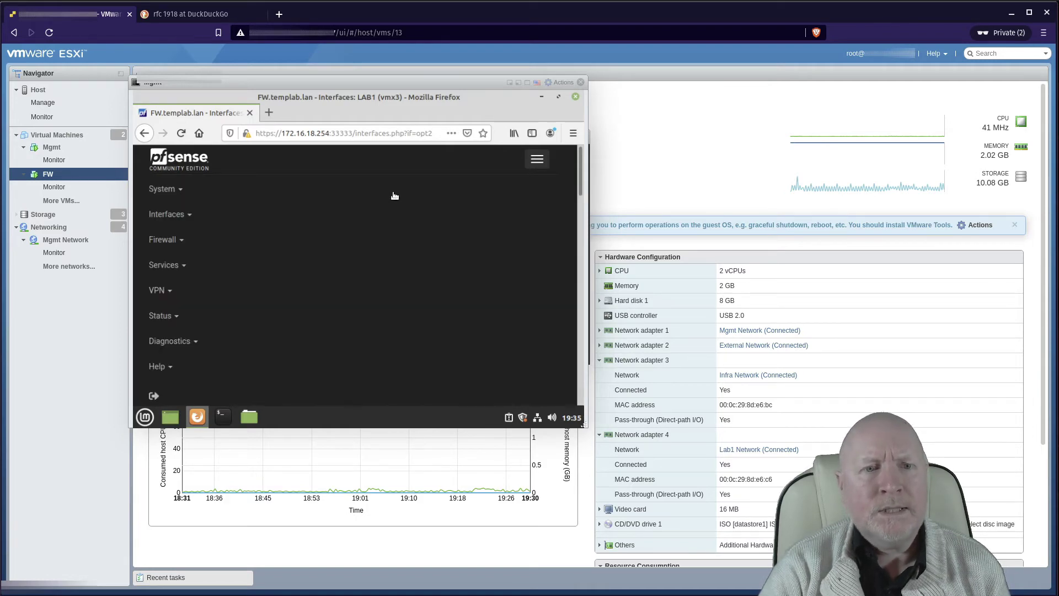
click(166, 218)
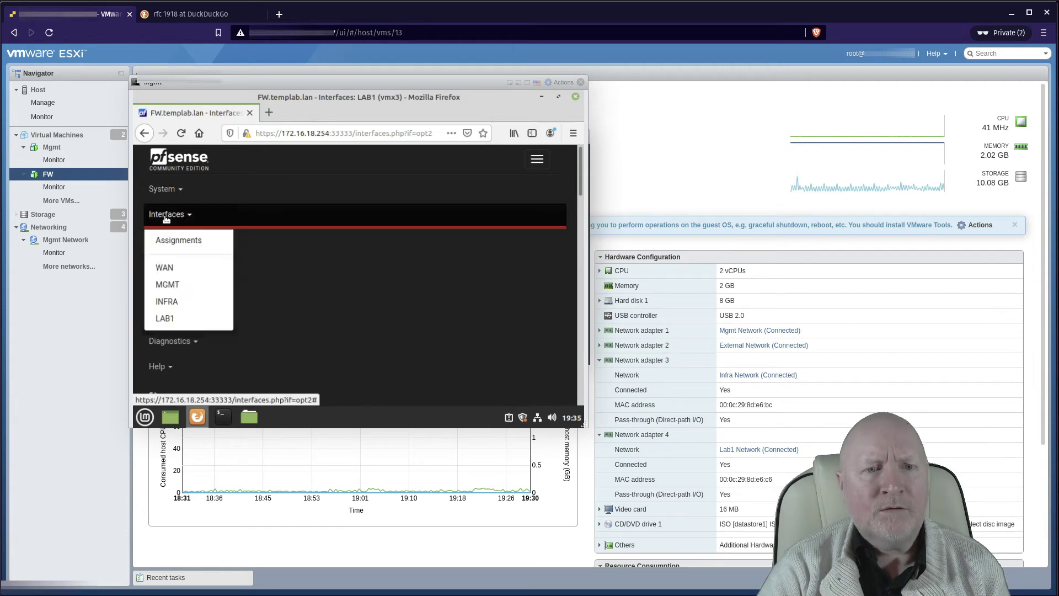
click(172, 241)
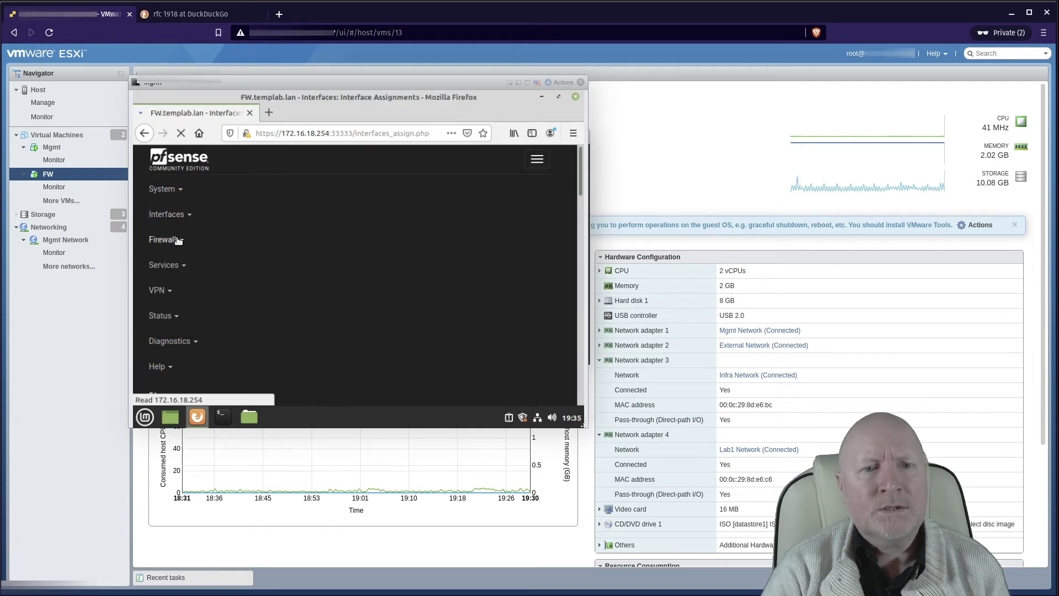
scroll(316, 296, down, 2)
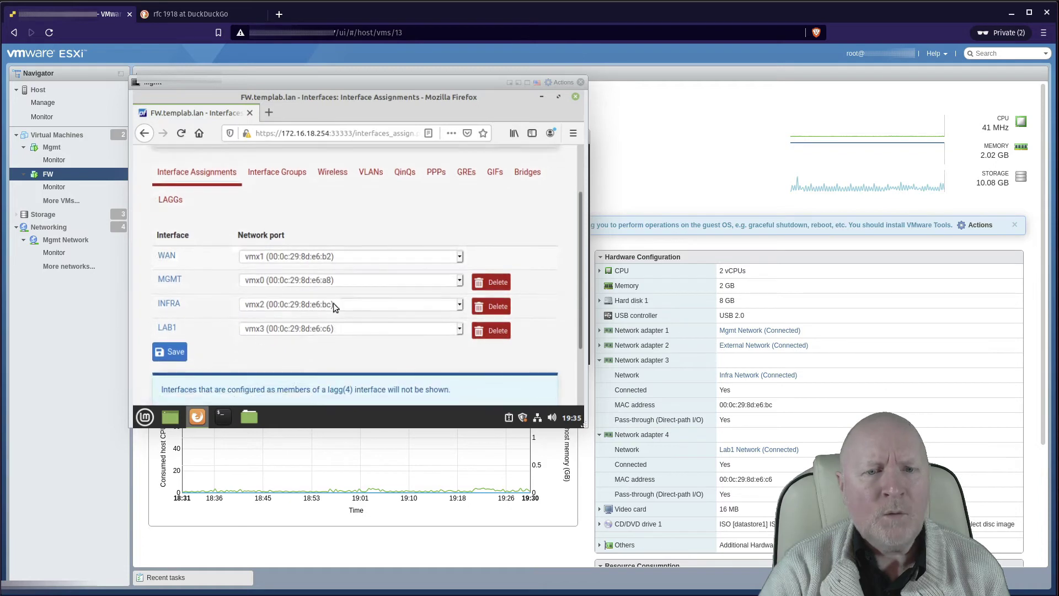
scroll(425, 244, up, 2)
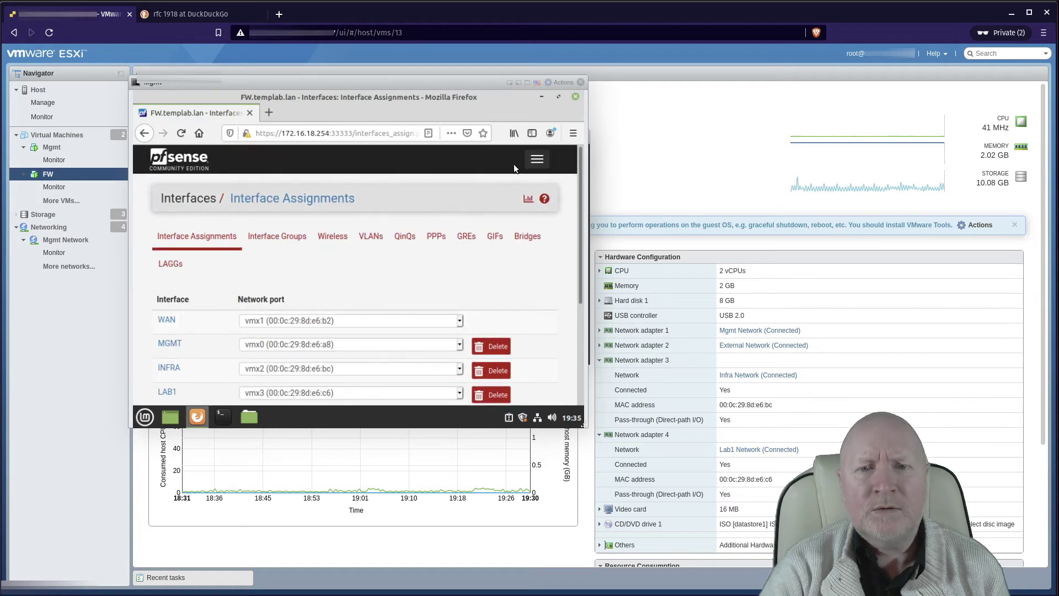
scroll(359, 288, down, 3)
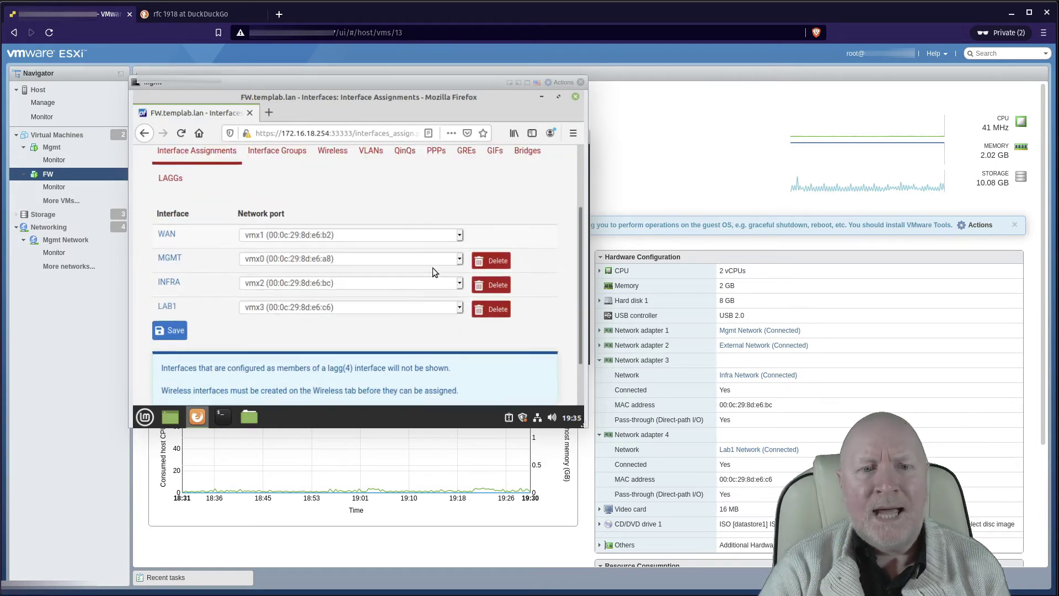
scroll(432, 270, up, 3)
Step: Open the firewall rules and view the rule list of the INFRA interface
click(536, 160)
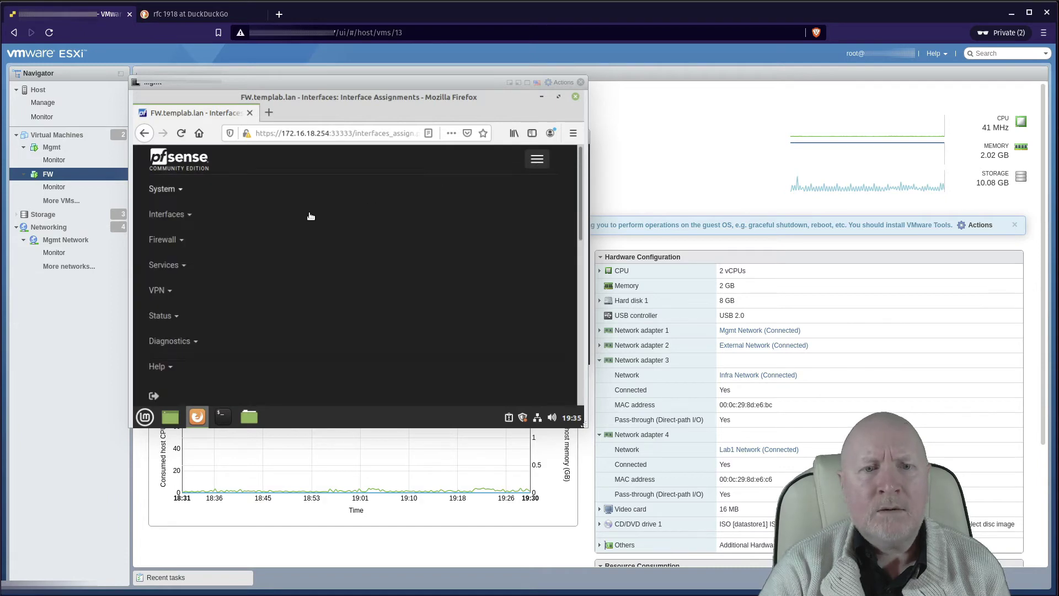
click(168, 241)
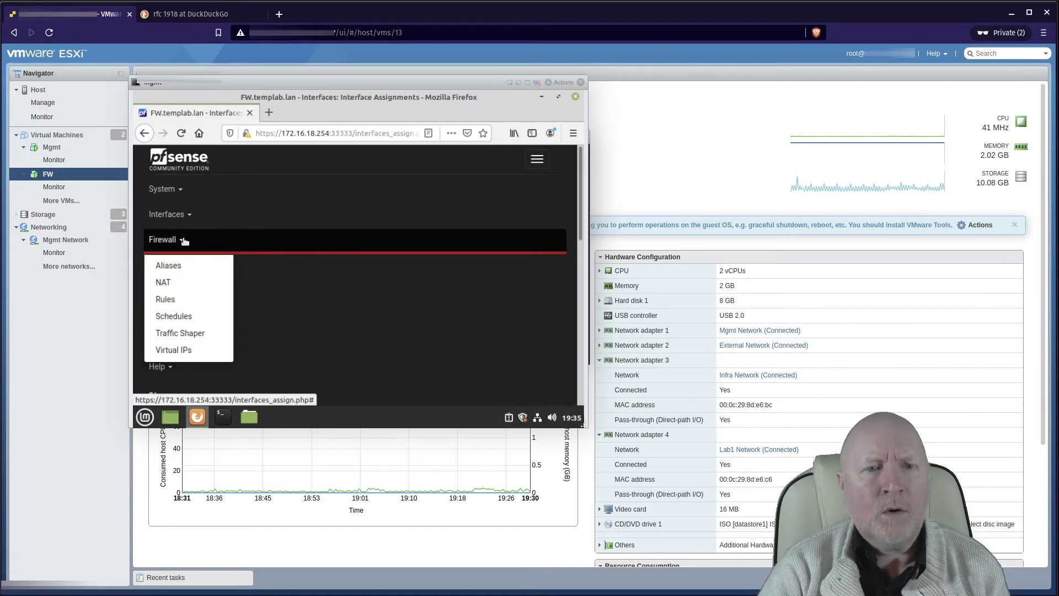
click(173, 298)
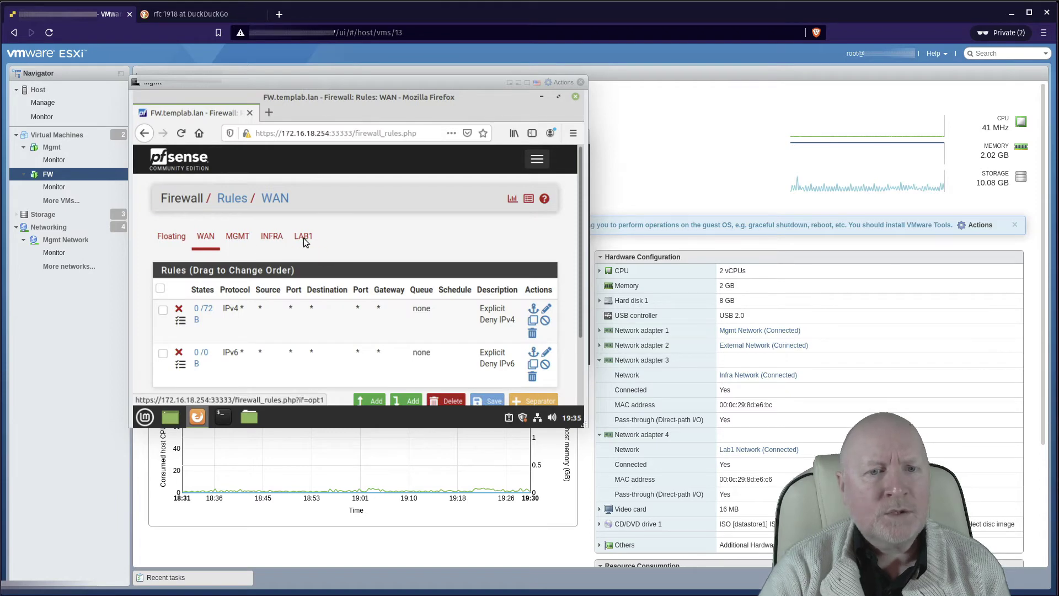
click(271, 237)
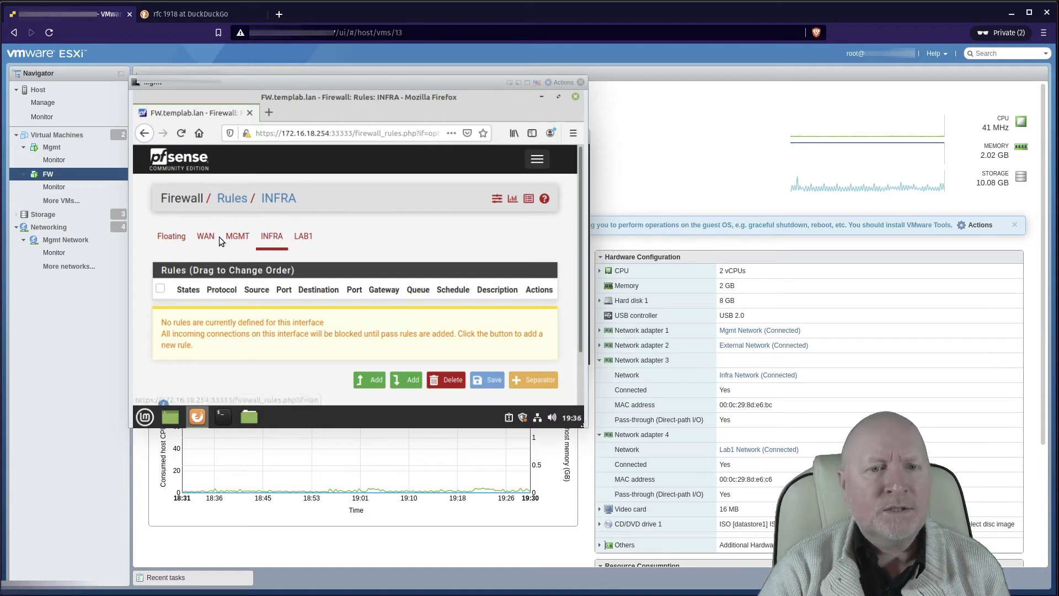
Step: Review the MGMT interface's firewall rules alongside the Lab_Network.drawio diagram, and return to the INFRA rule list
click(237, 235)
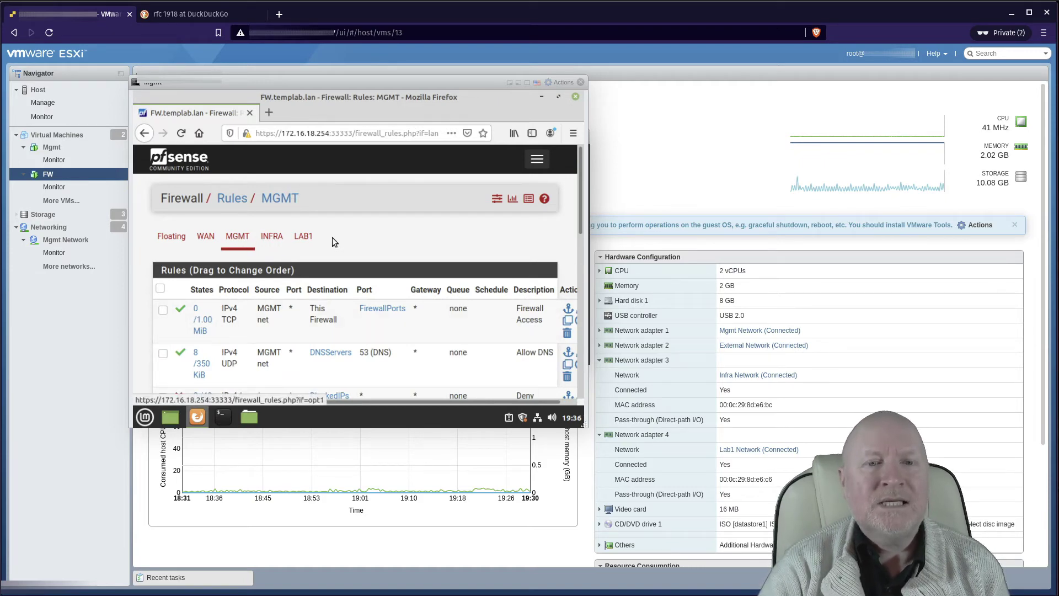
scroll(348, 284, down, 3)
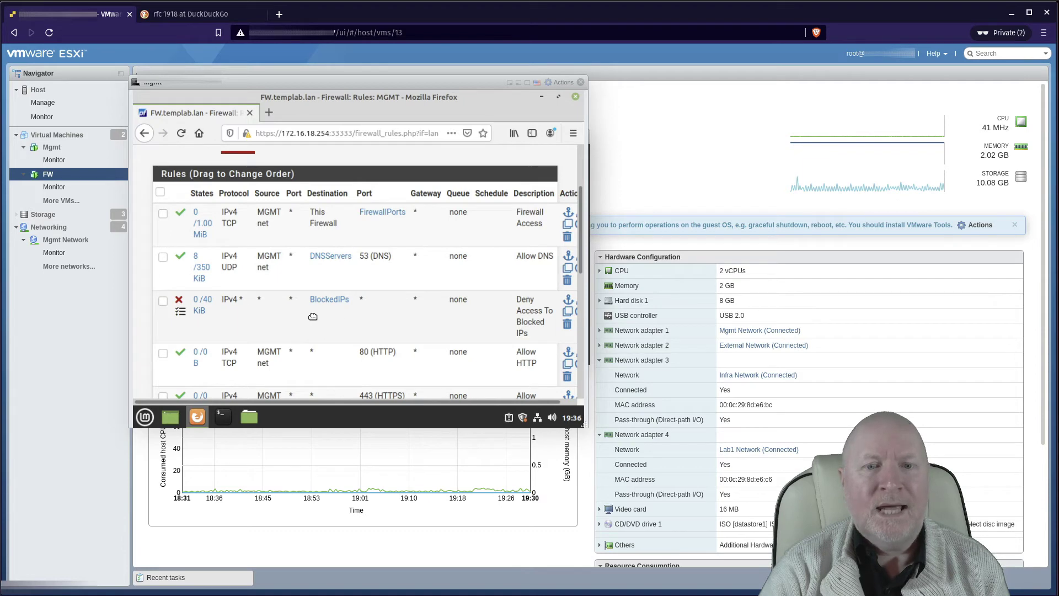
scroll(343, 317, down, 3)
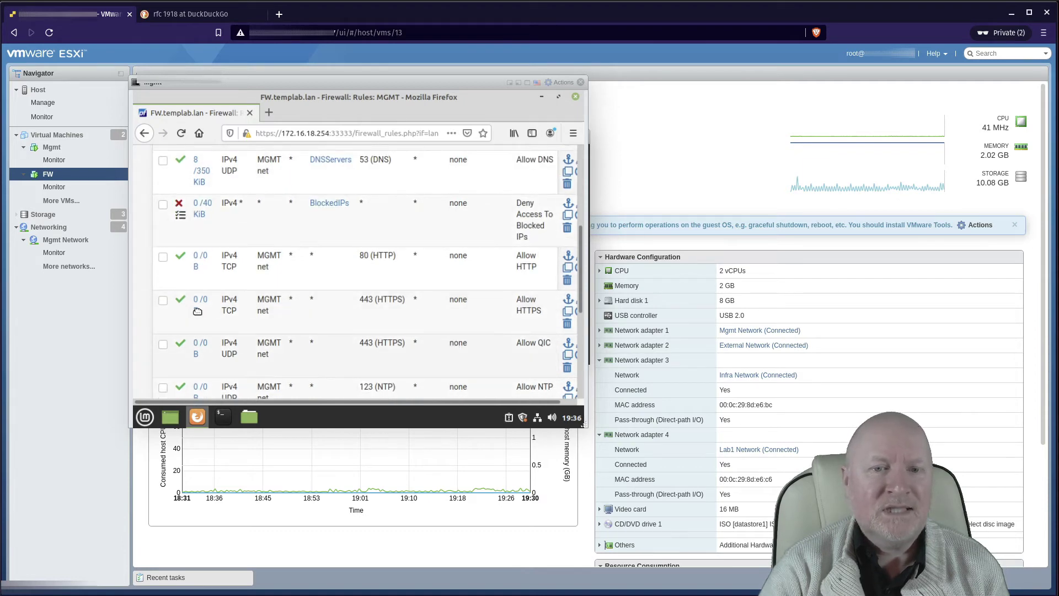
scroll(364, 331, down, 5)
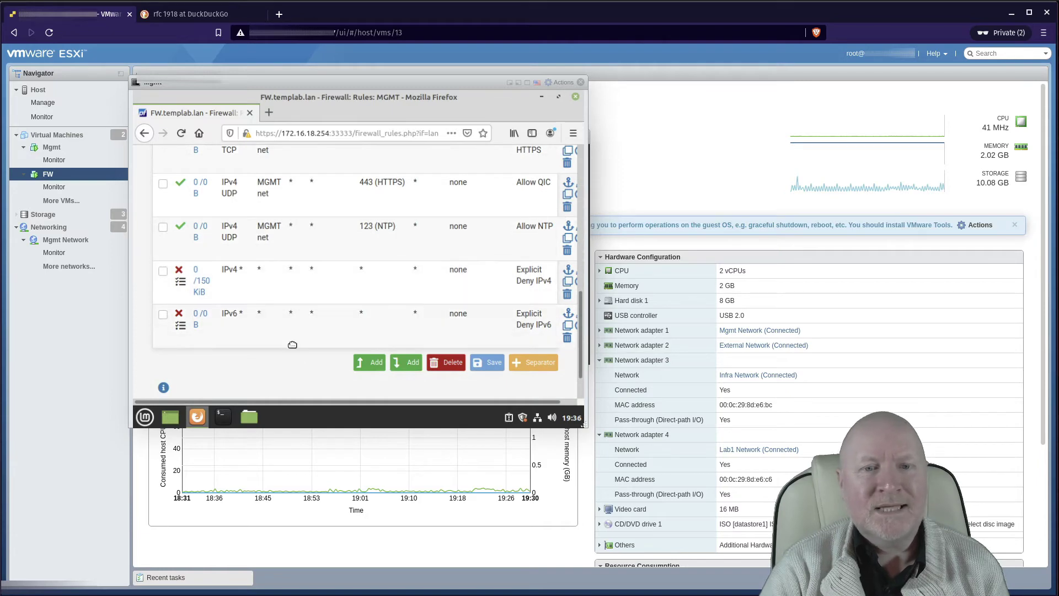
scroll(329, 362, up, 10)
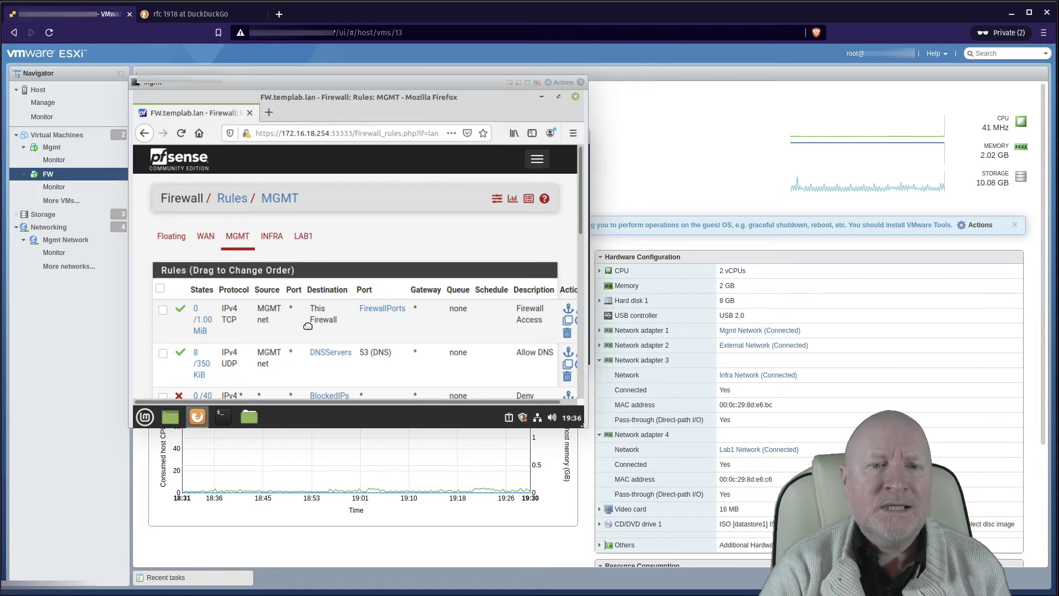
scroll(308, 325, down, 2)
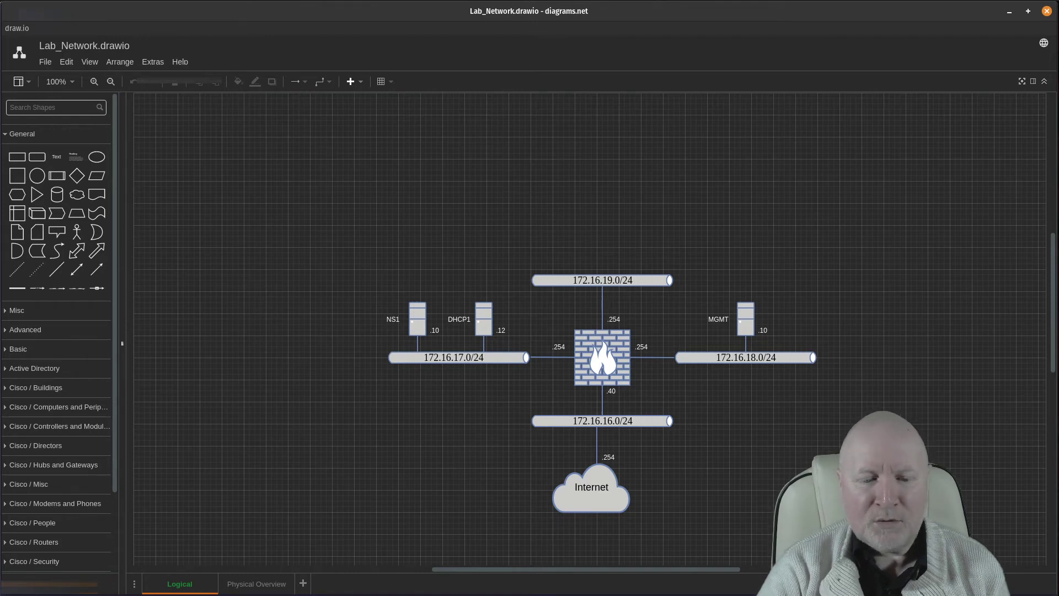
key(alt+Tab)
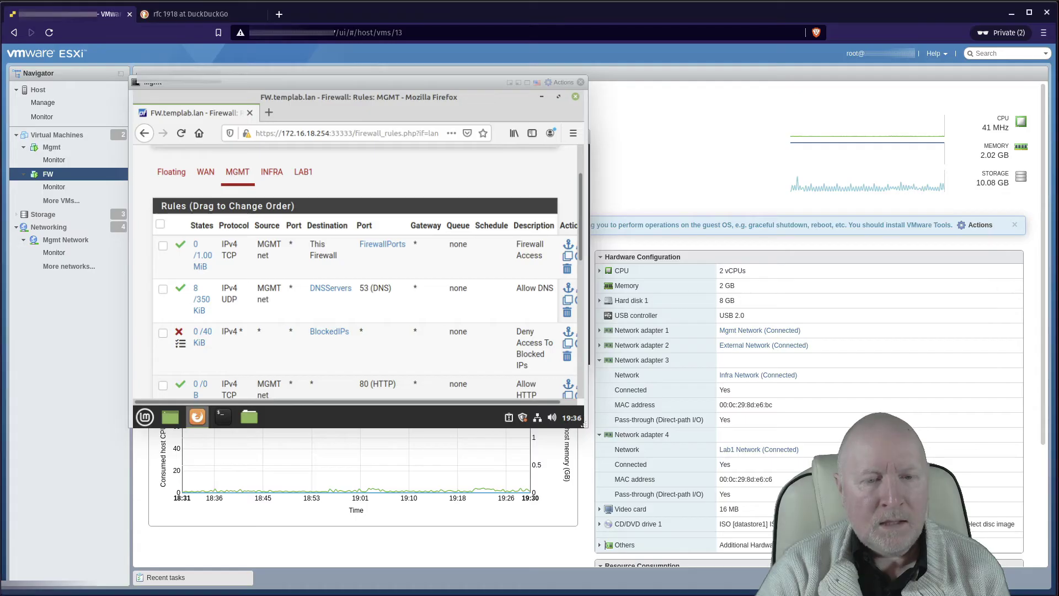
click(271, 183)
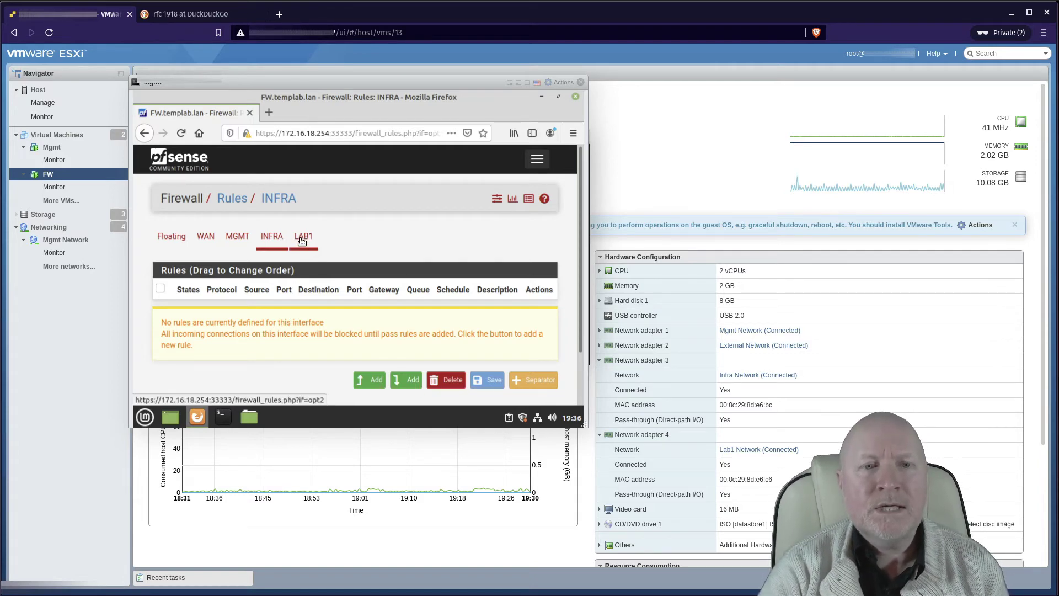
Step: Open the firewall's configuration Backup & Restore page from the diagnostics tools
click(536, 160)
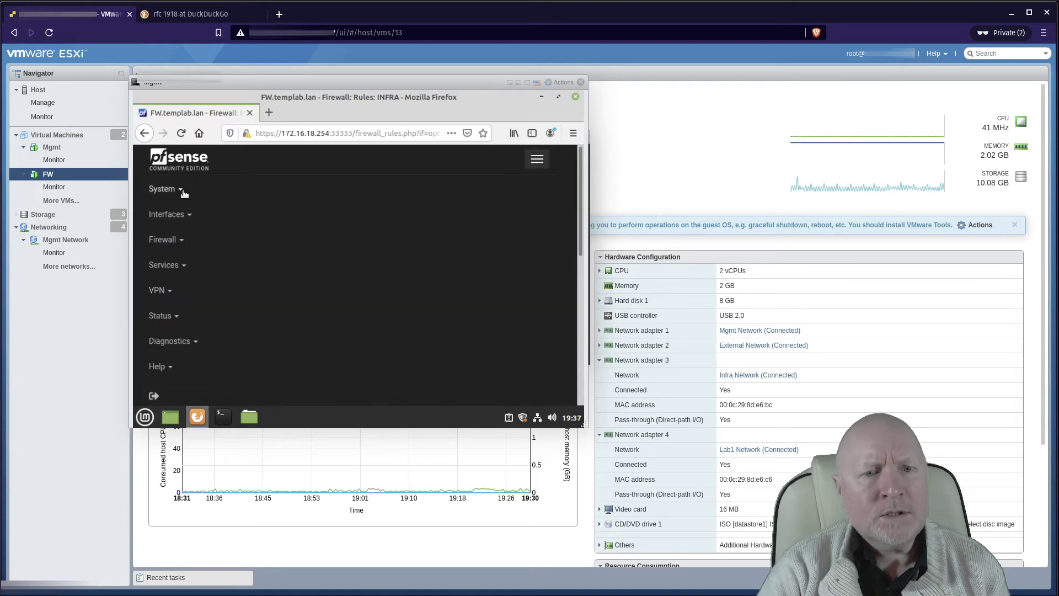
click(164, 316)
click(538, 163)
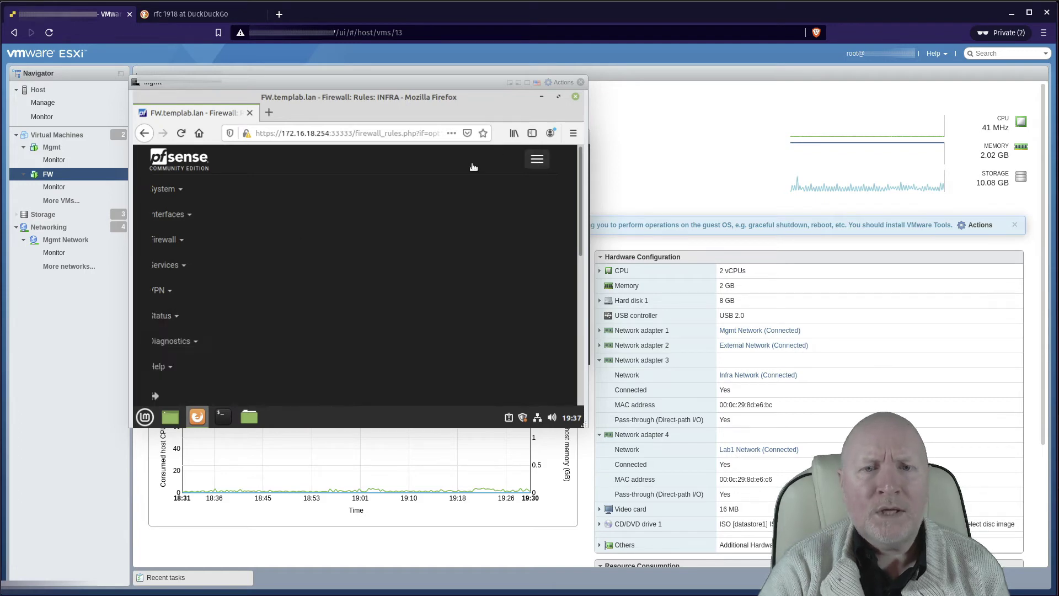
click(528, 159)
scroll(270, 254, down, 3)
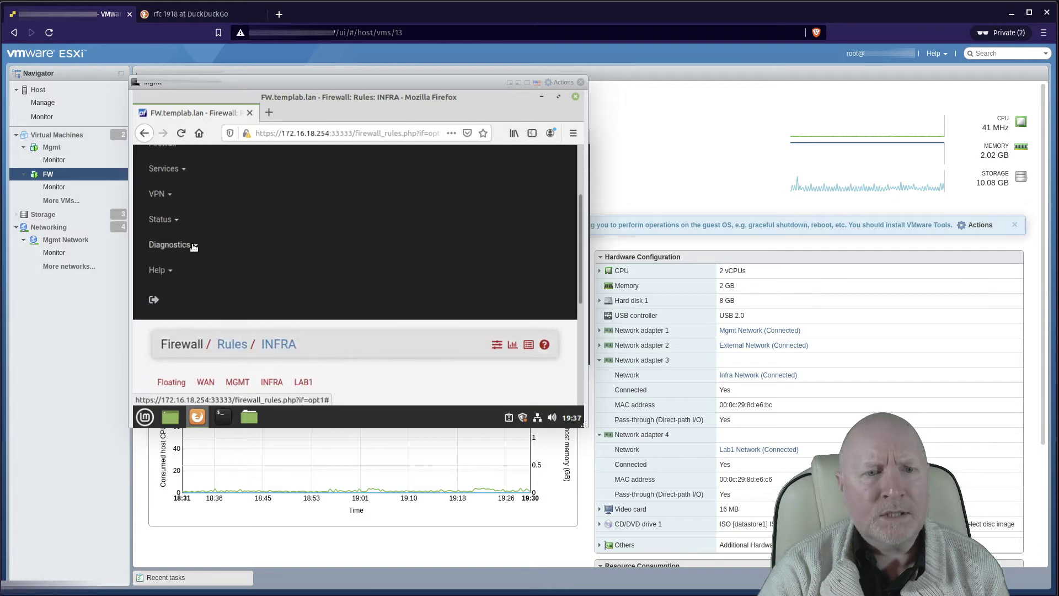
click(220, 244)
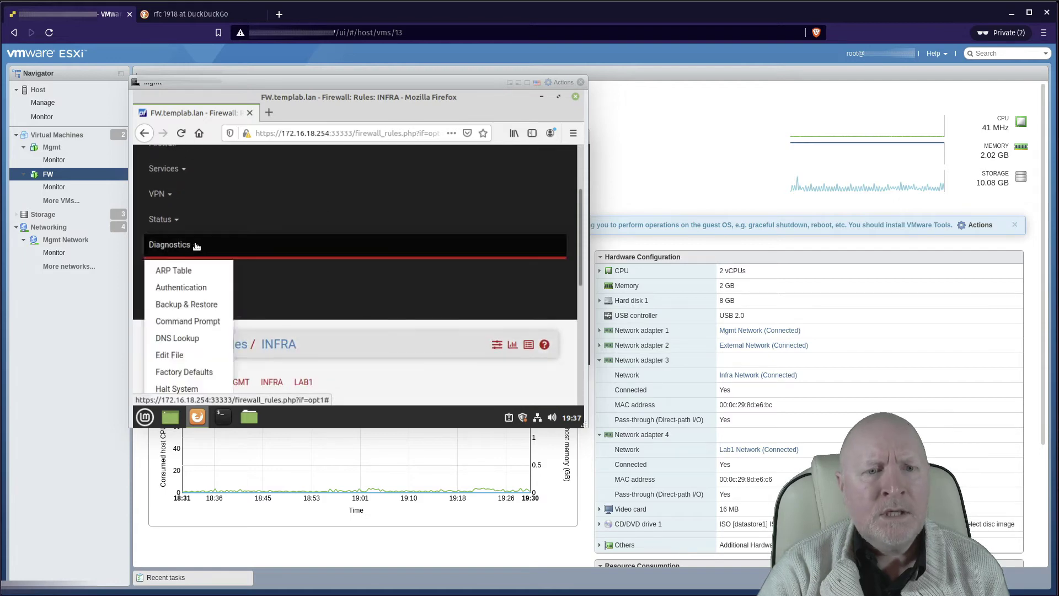
click(213, 305)
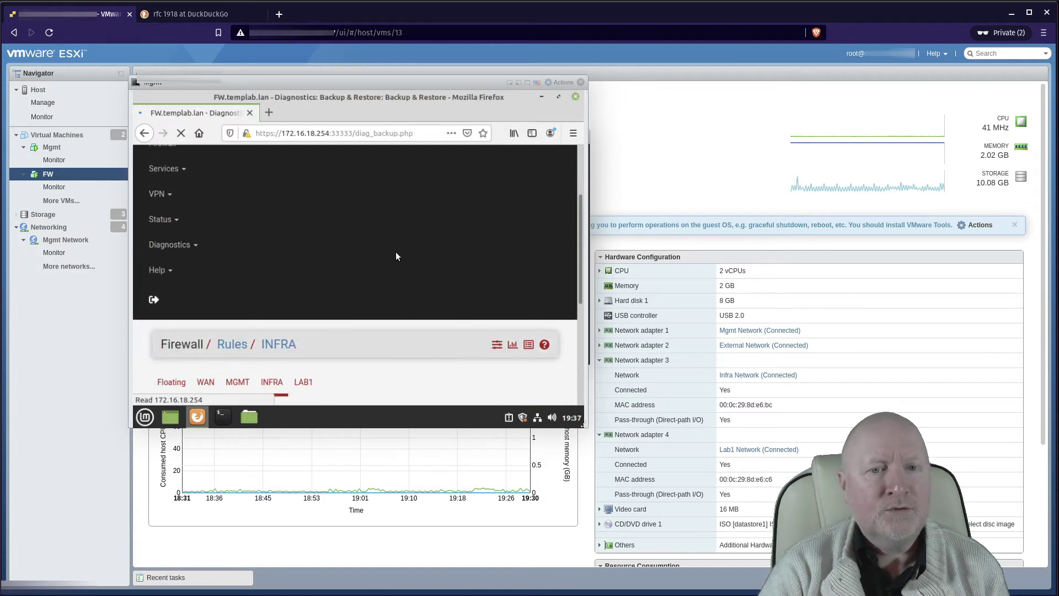
Step: Review the options for downloading the configuration as XML and for restoring a configuration from a backup file
scroll(389, 257, down, 2)
scroll(389, 256, down, 3)
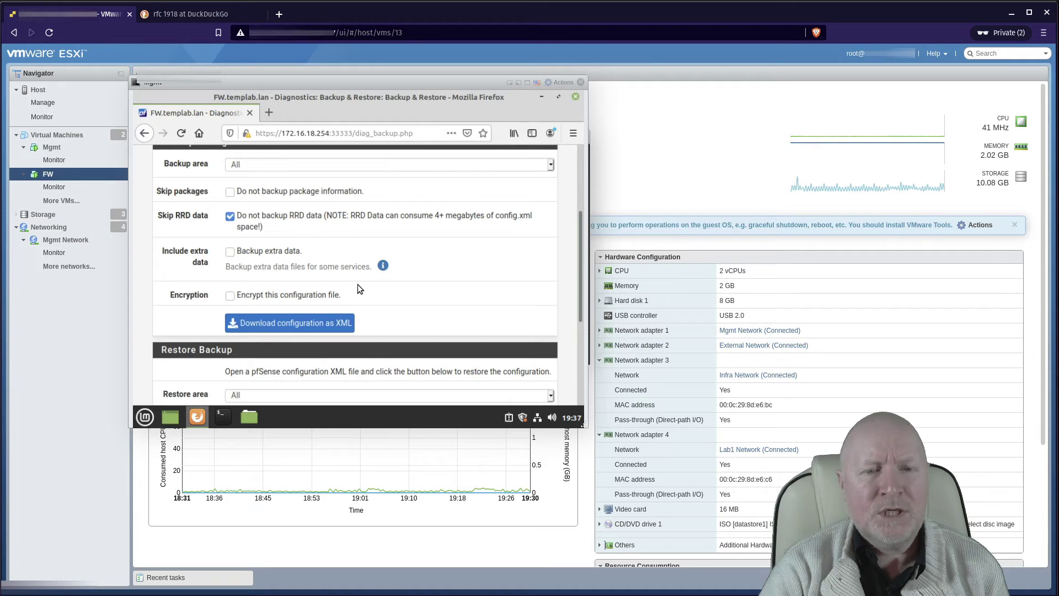
scroll(458, 307, down, 3)
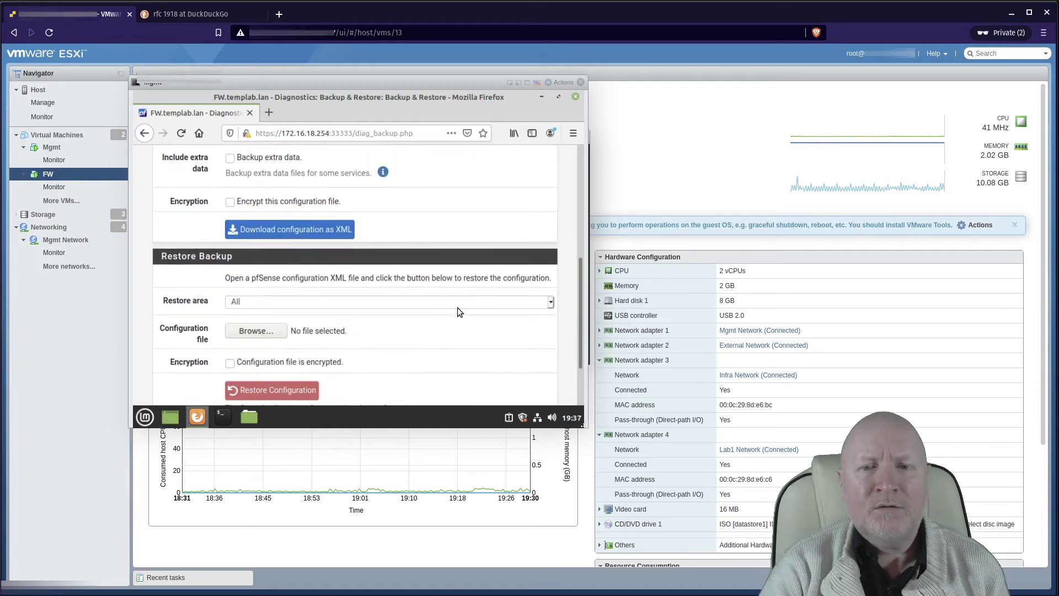
scroll(455, 287, up, 1)
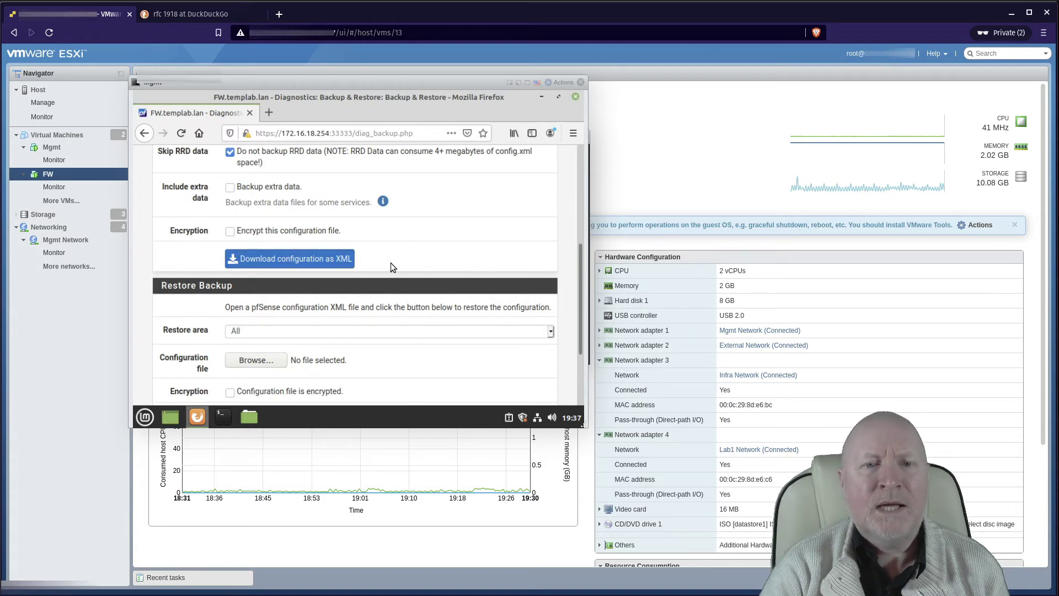
scroll(411, 271, down, 2)
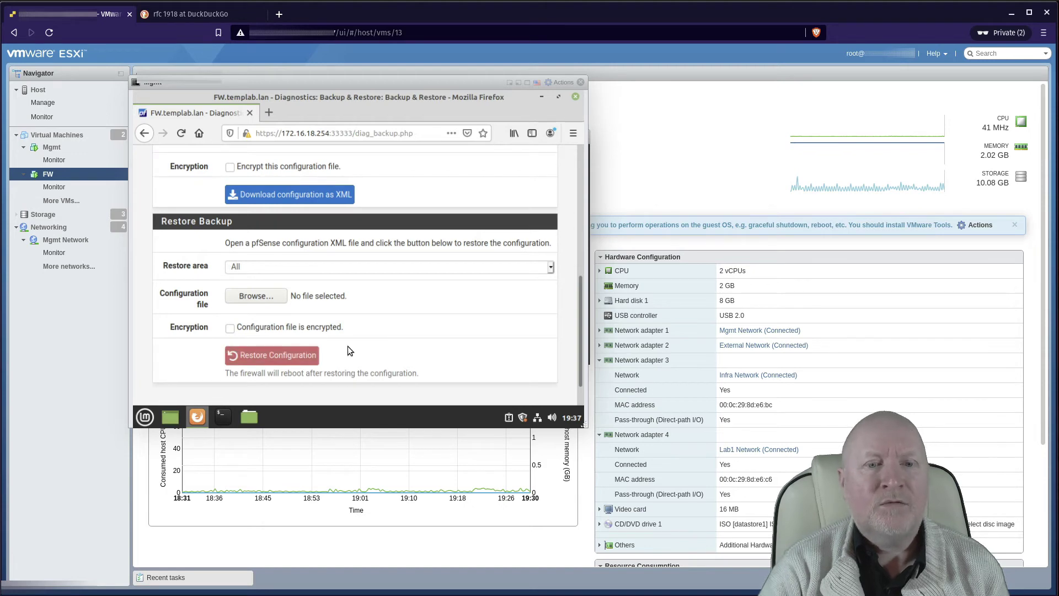
scroll(347, 347, up, 3)
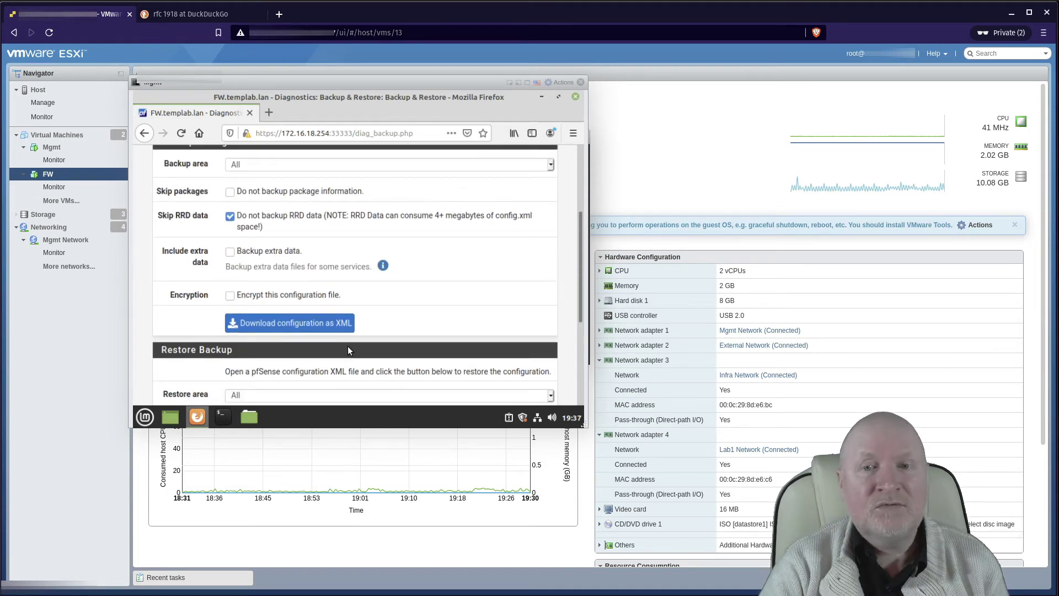
scroll(347, 349, up, 3)
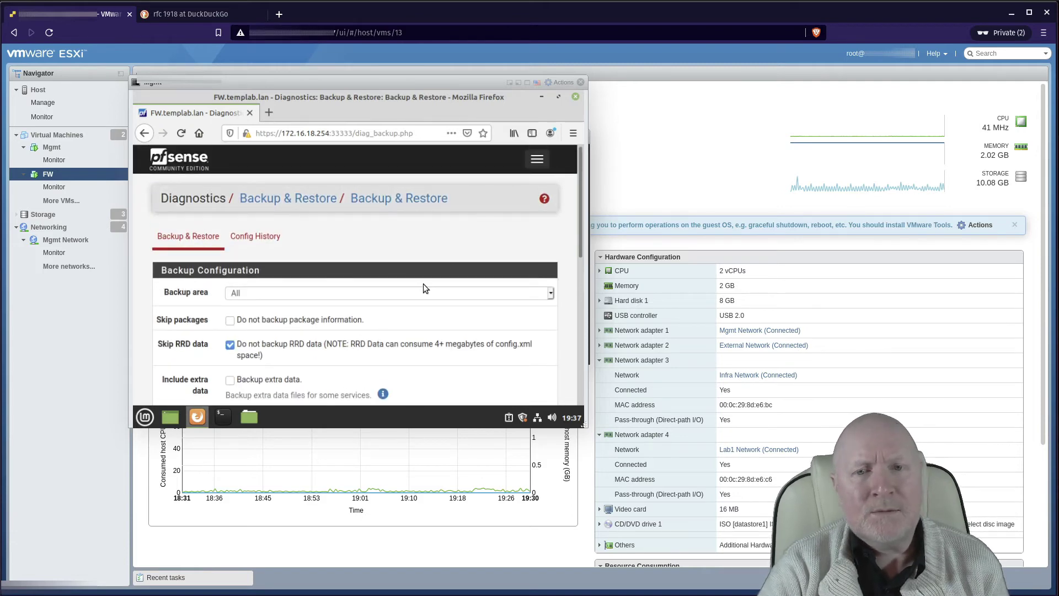
Step: Look through the full list of available diagnostics tools, including Halt System and Reboot, without opening any of them
click(537, 160)
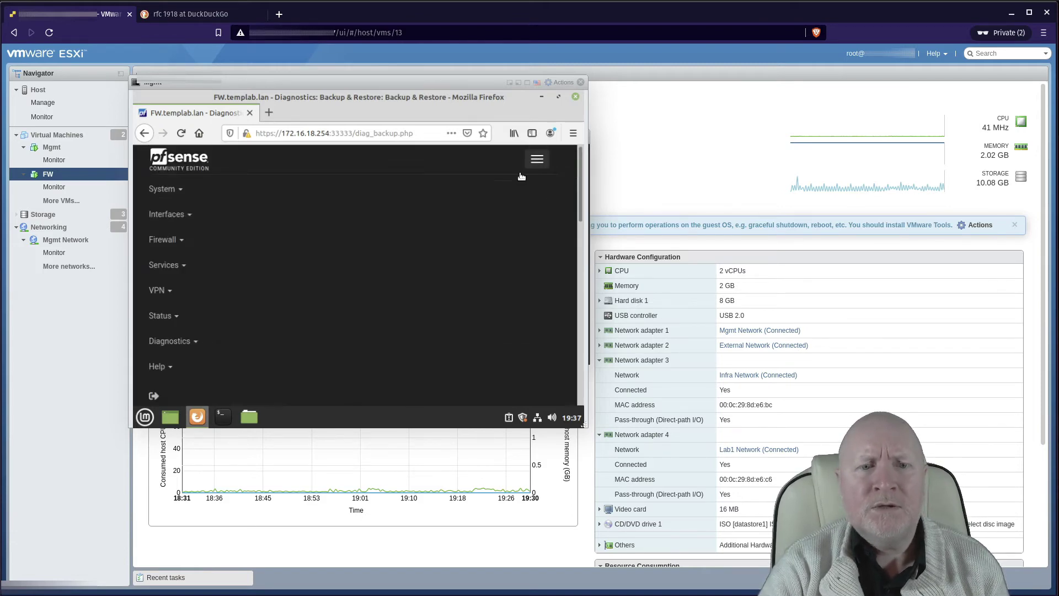
click(187, 339)
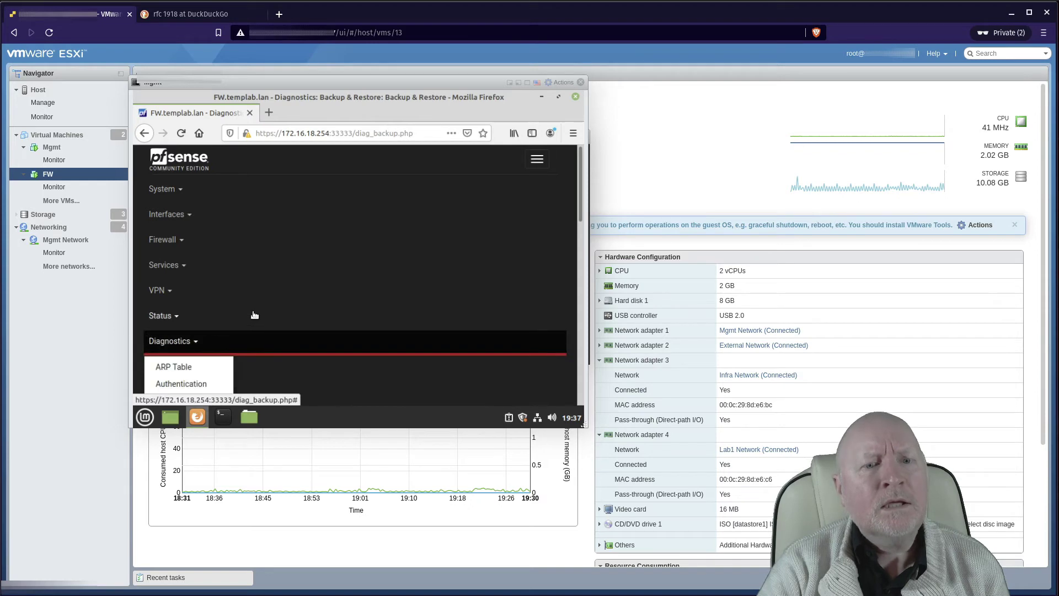
scroll(293, 300, down, 3)
scroll(293, 296, down, 1)
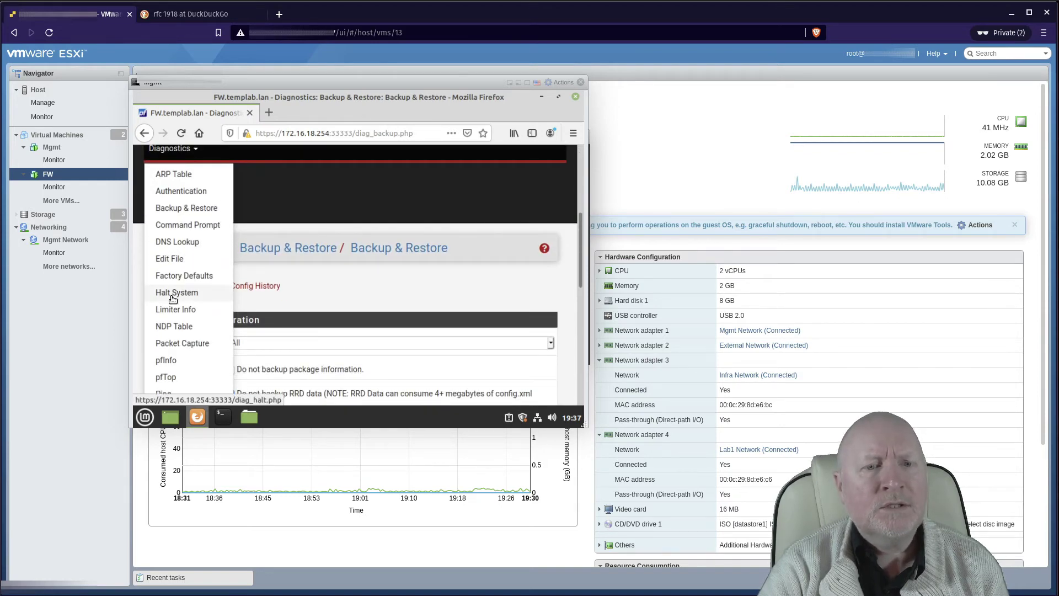
scroll(198, 294, down, 1)
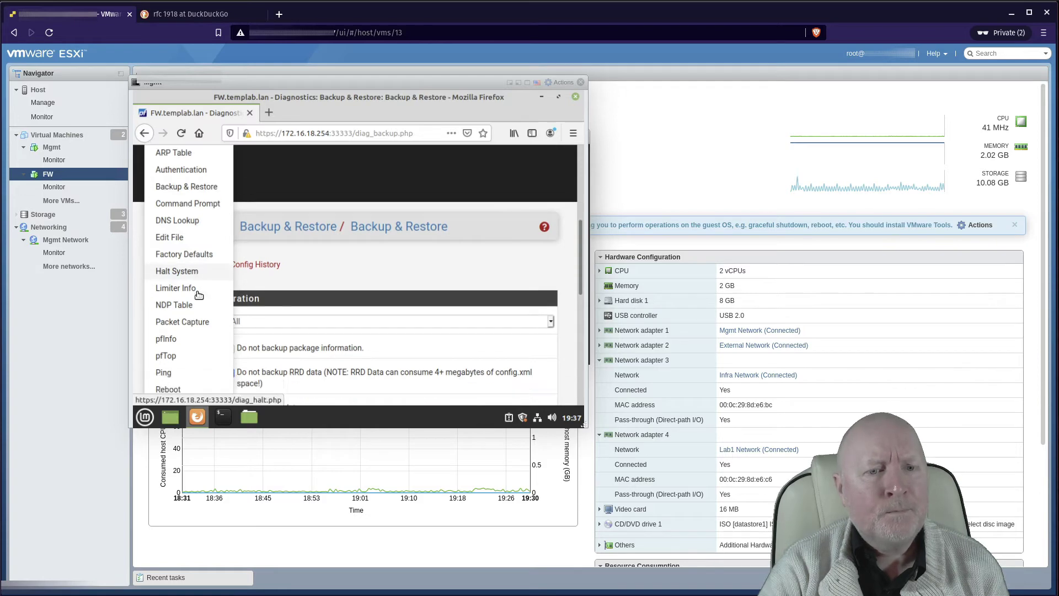
scroll(199, 295, down, 2)
scroll(204, 296, down, 3)
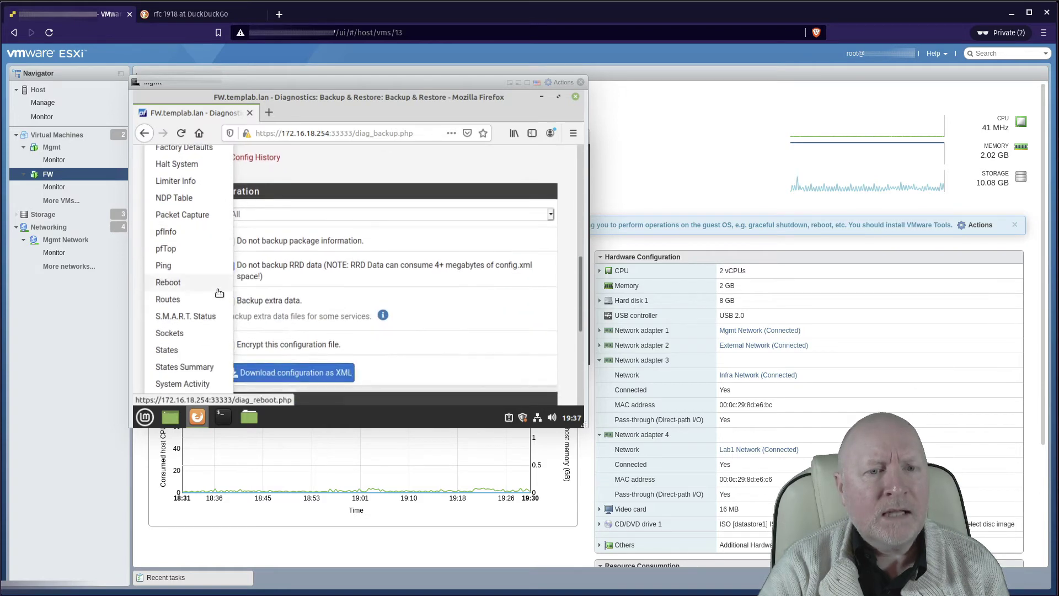
scroll(206, 298, down, 3)
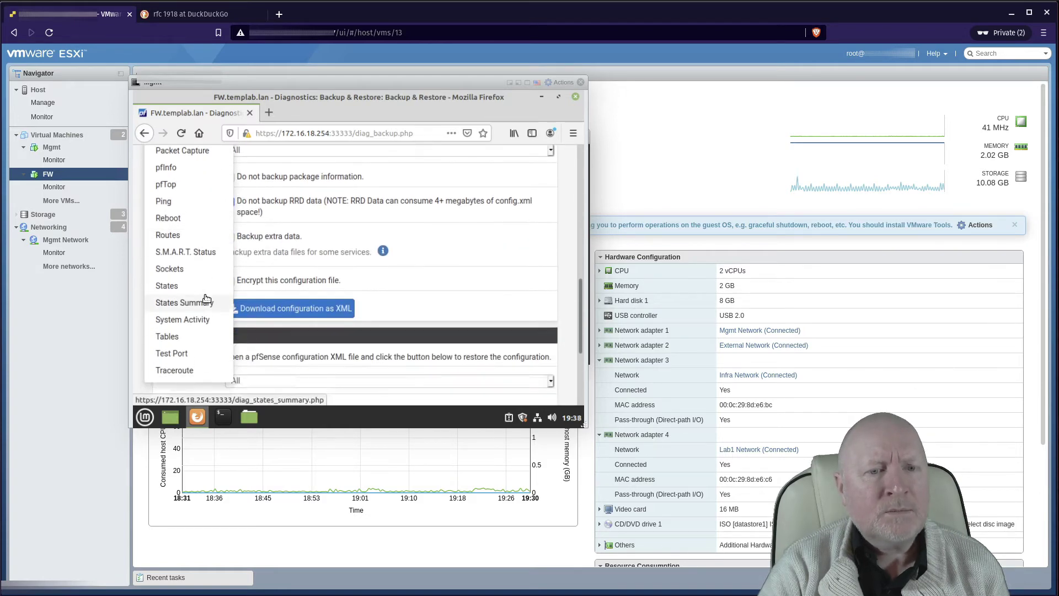
scroll(207, 298, up, 15)
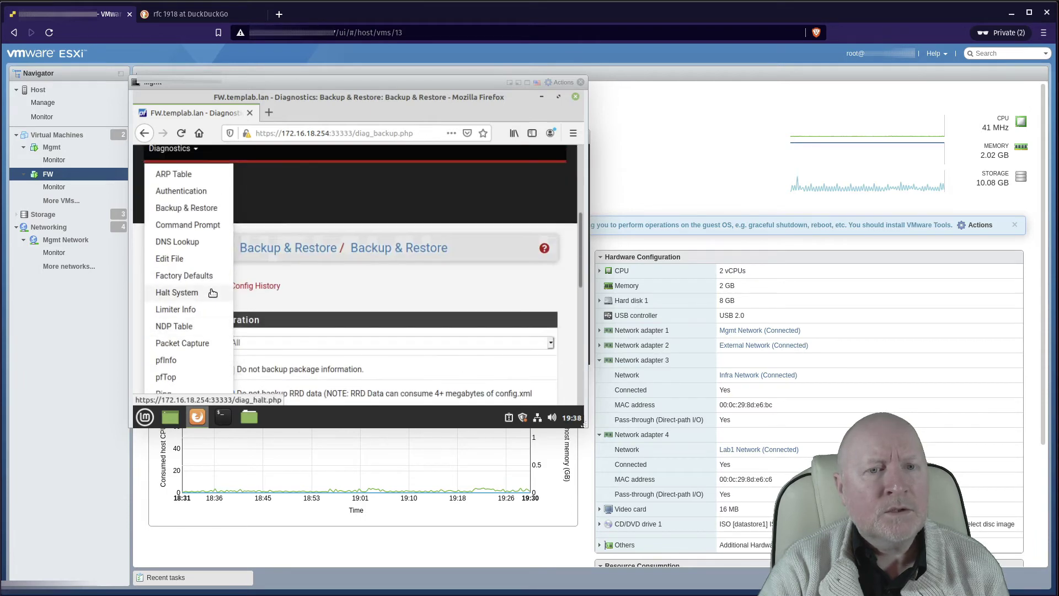
scroll(397, 182, up, 3)
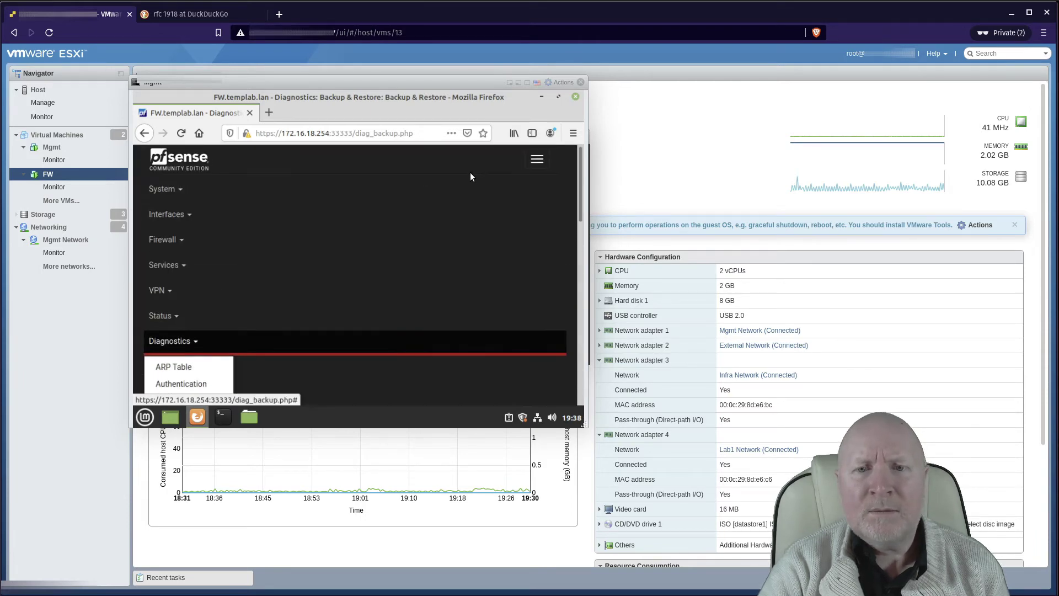
click(537, 160)
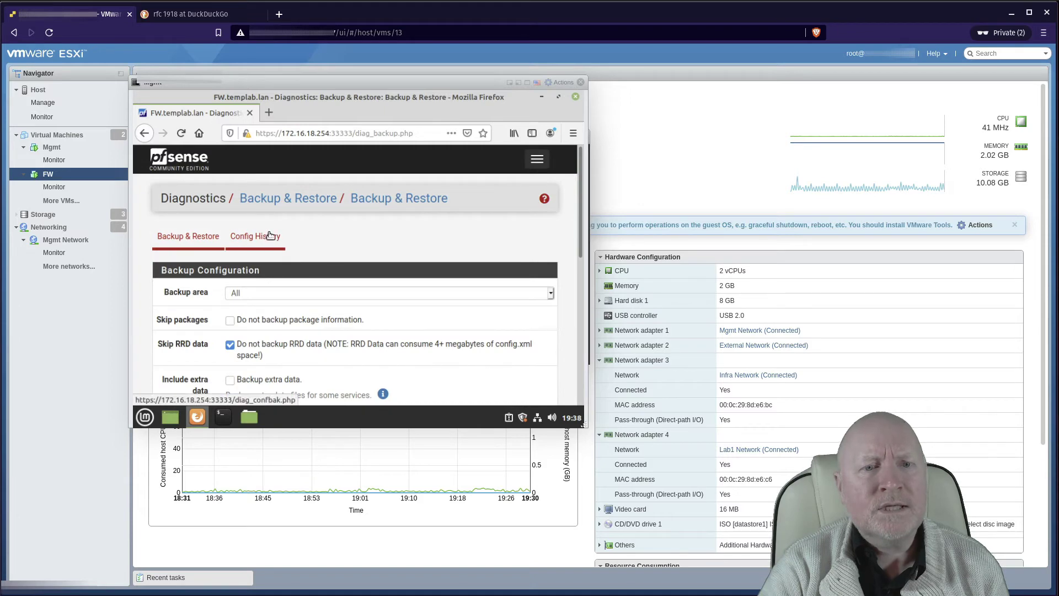
Step: Open the status dashboard and check the system information, including the installed version and its update status
click(537, 160)
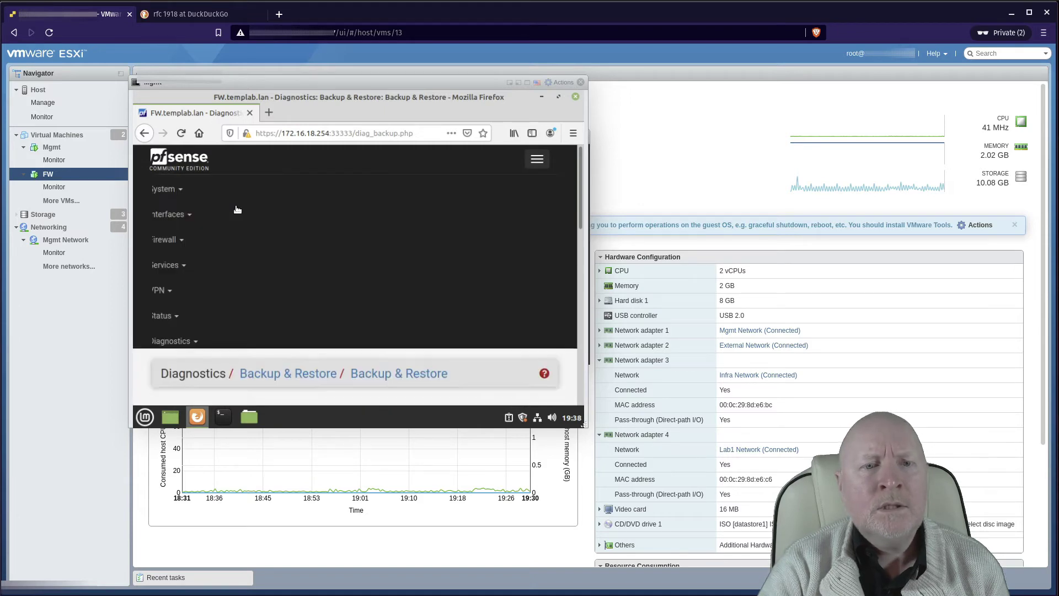
click(176, 192)
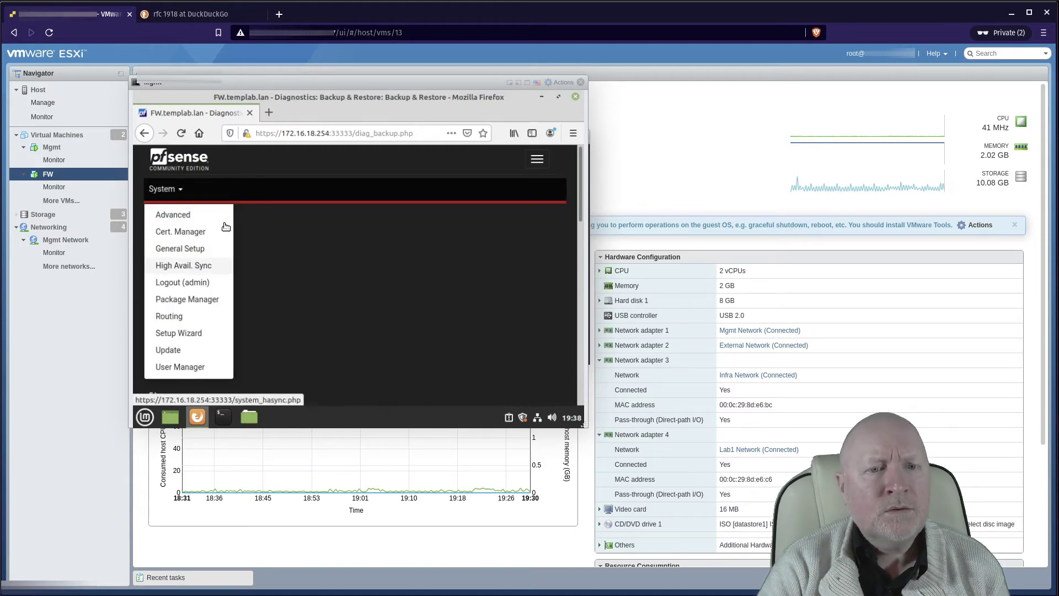
click(538, 160)
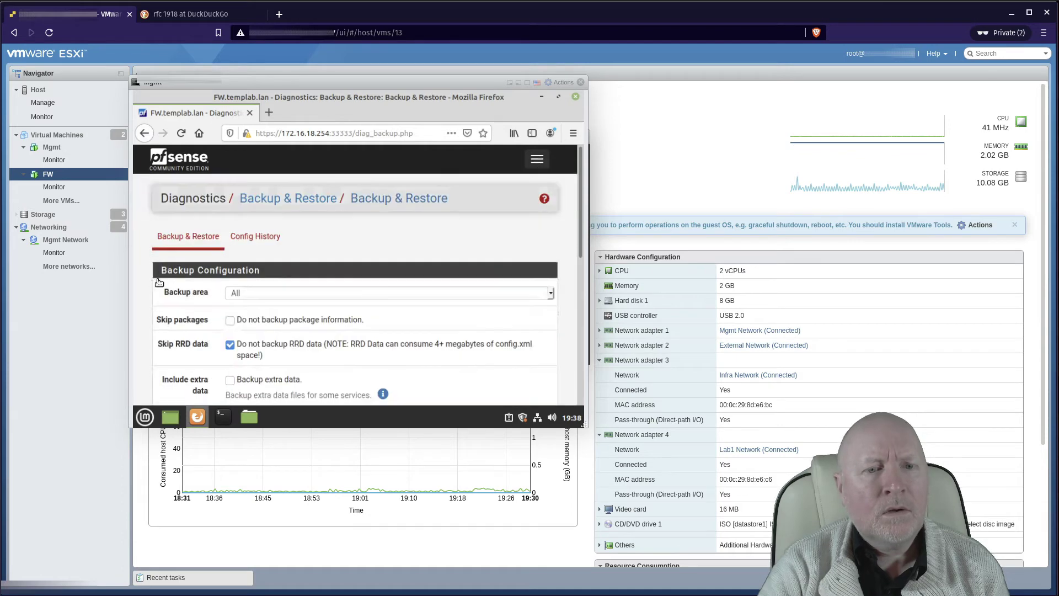
click(536, 159)
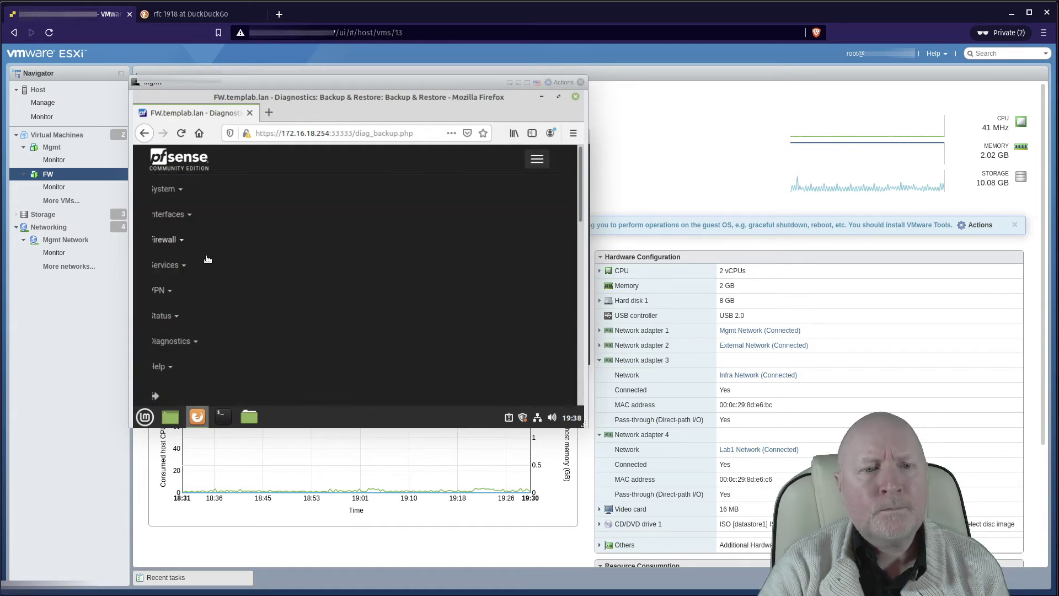
scroll(195, 271, down, 3)
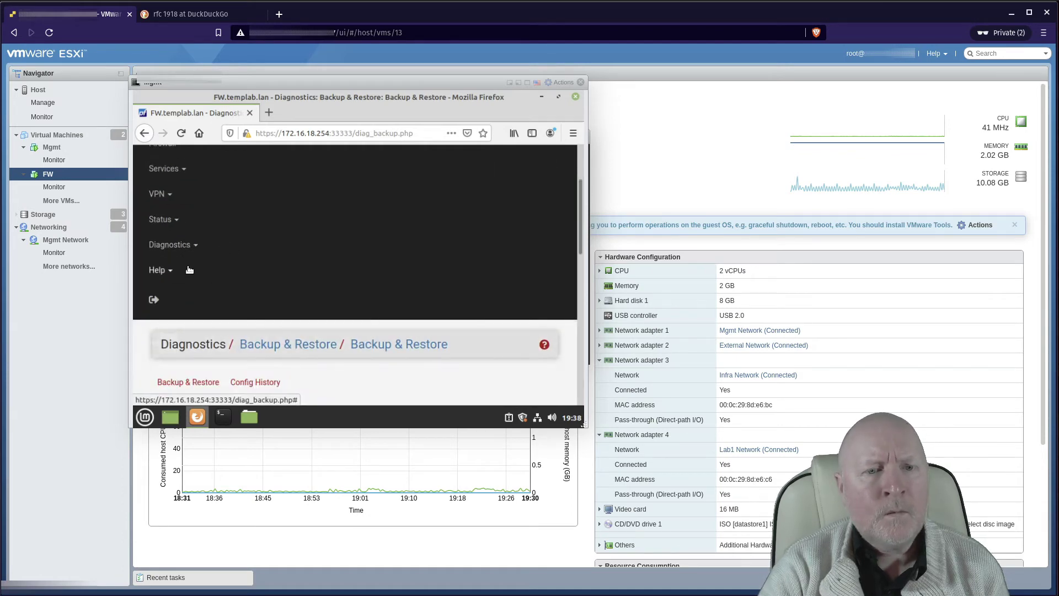
click(177, 227)
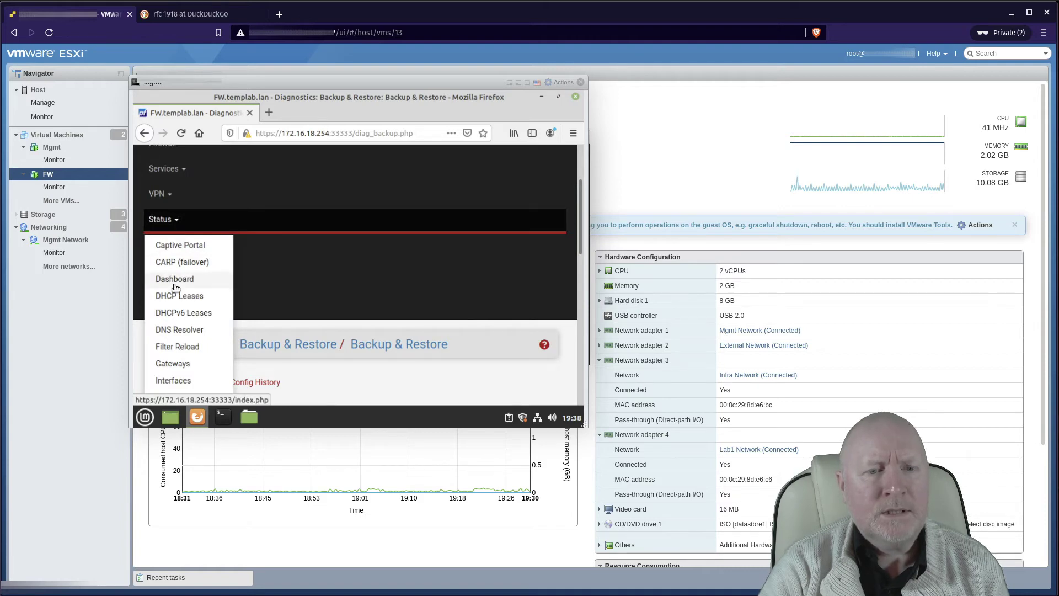
click(175, 285)
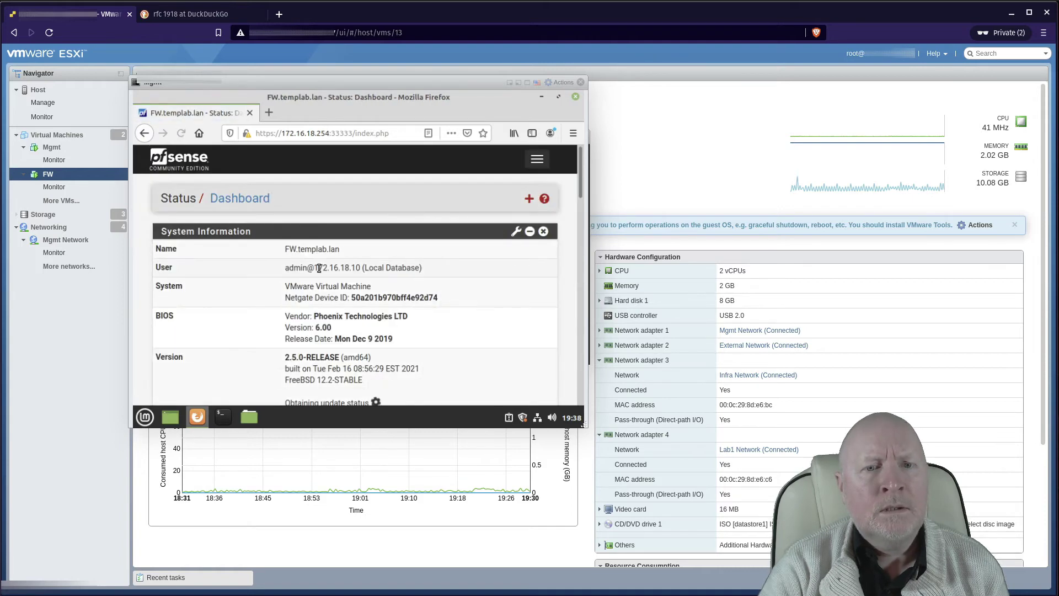
scroll(318, 268, down, 5)
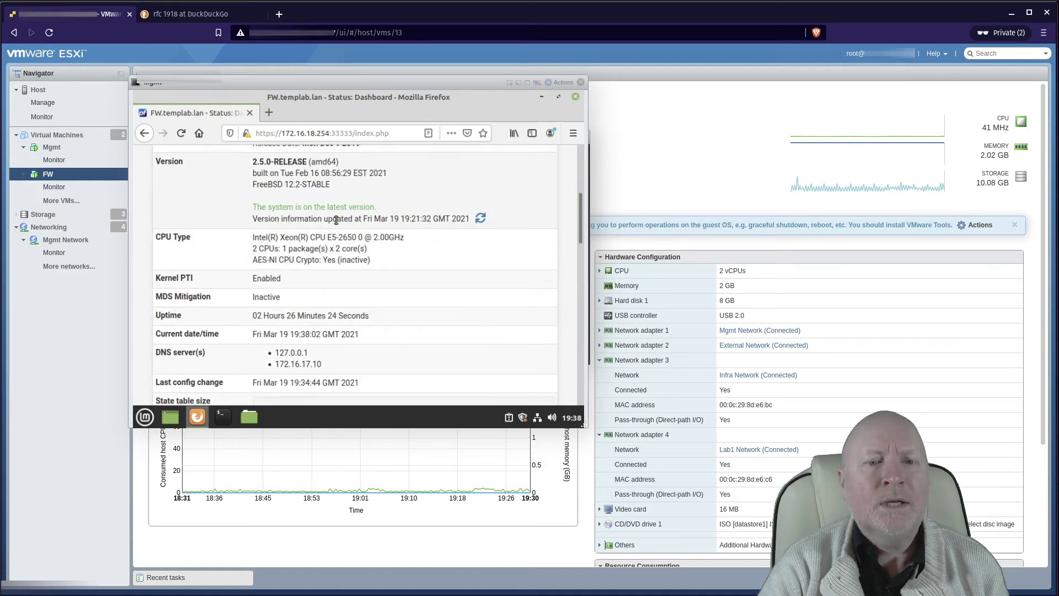
scroll(441, 213, down, 1)
scroll(441, 214, up, 5)
scroll(540, 185, up, 3)
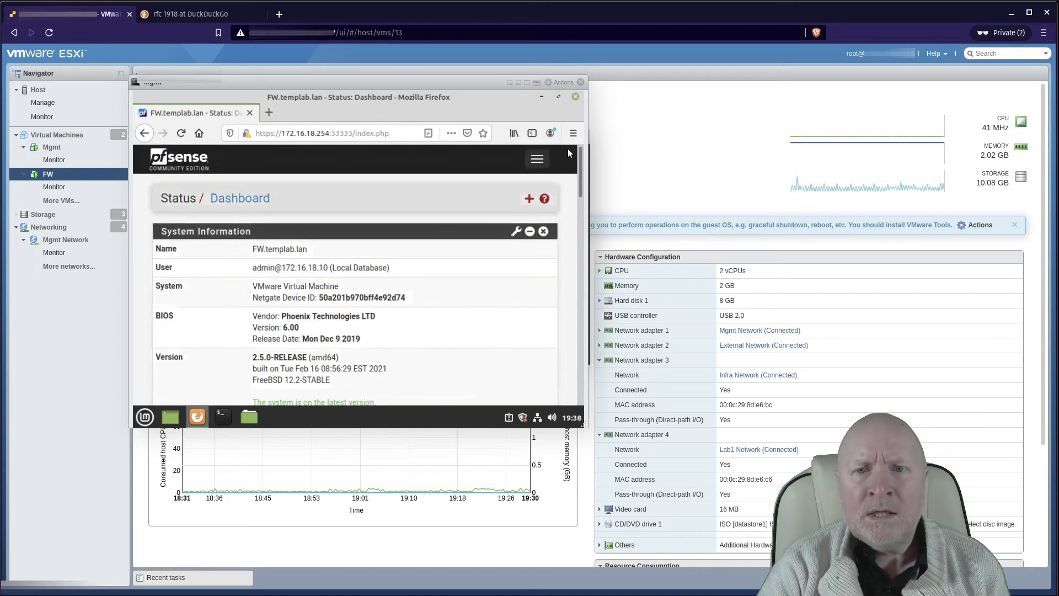
Step: Open the firewall's package manager and show the packages available for installation
click(531, 159)
click(186, 192)
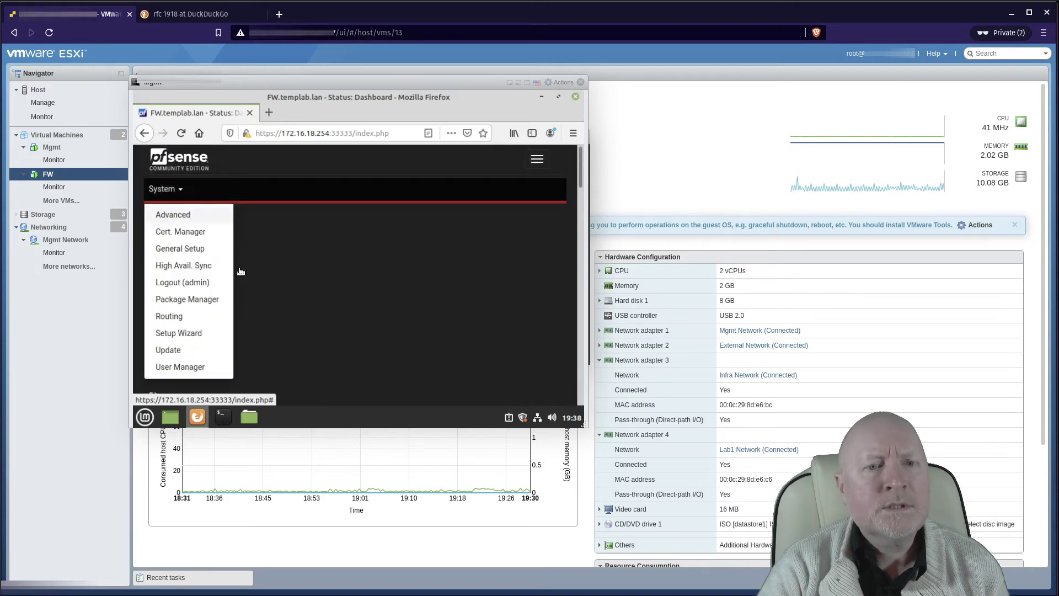
click(220, 301)
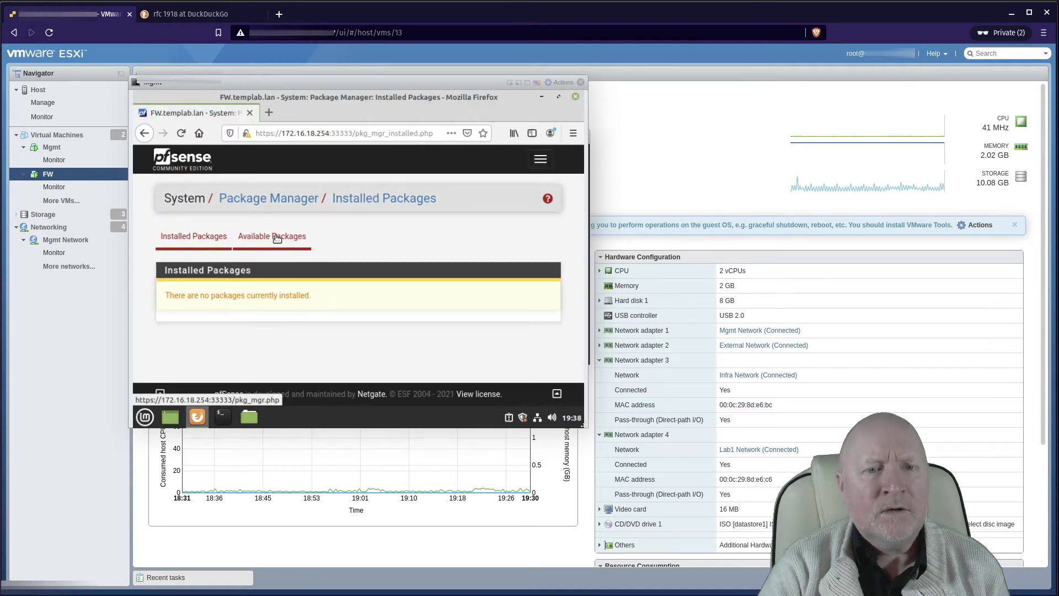
click(278, 237)
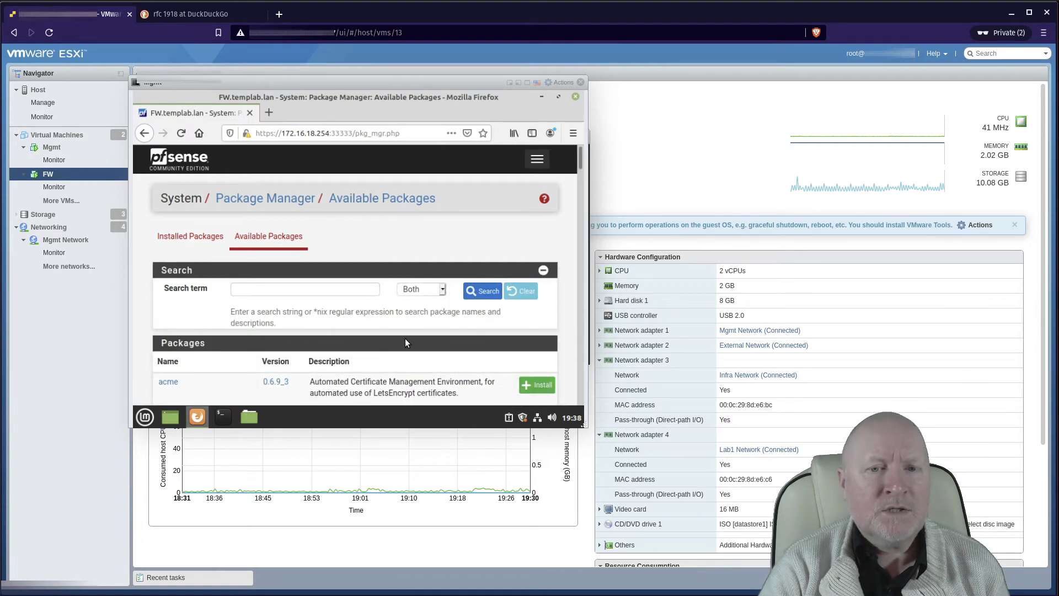
Step: Skim the first available packages from acme to bandwidthd and return to the start of the package list
scroll(405, 343, down, 5)
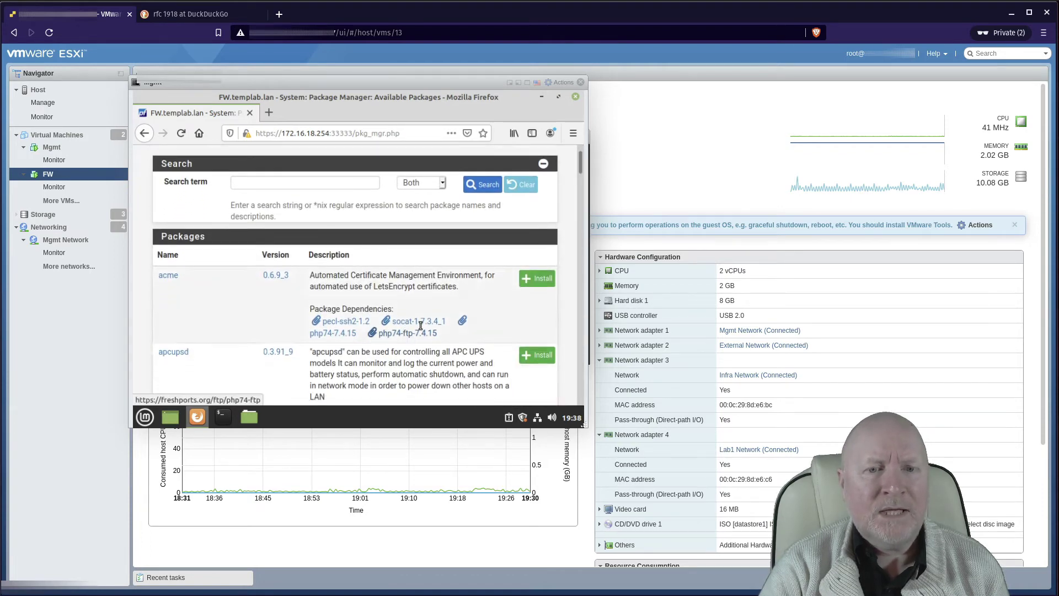
scroll(422, 311, down, 1)
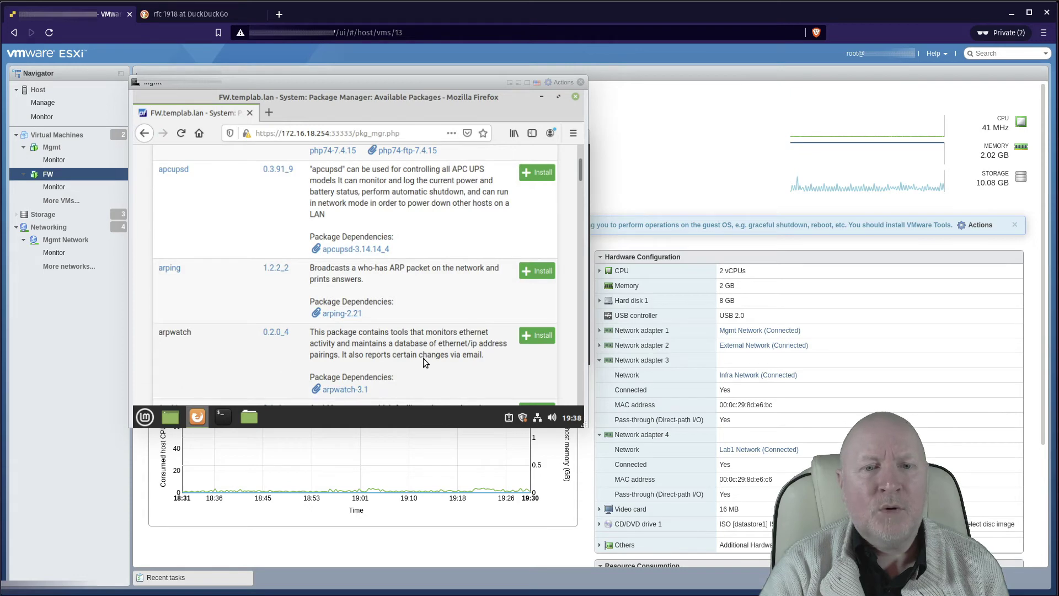
scroll(422, 359, down, 3)
scroll(420, 325, down, 3)
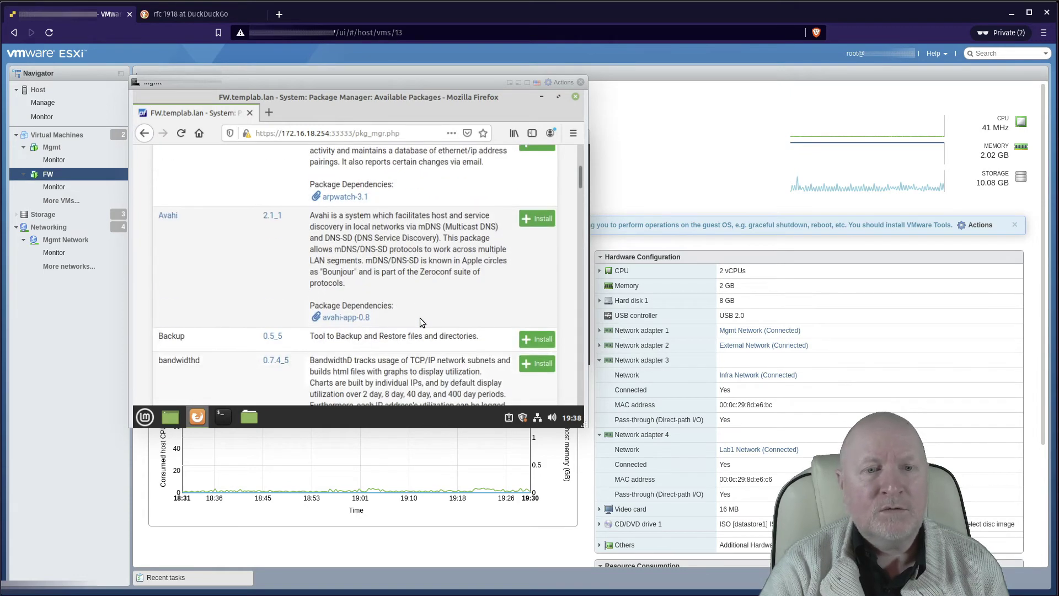
scroll(420, 317, down, 3)
scroll(419, 318, down, 3)
scroll(417, 317, up, 15)
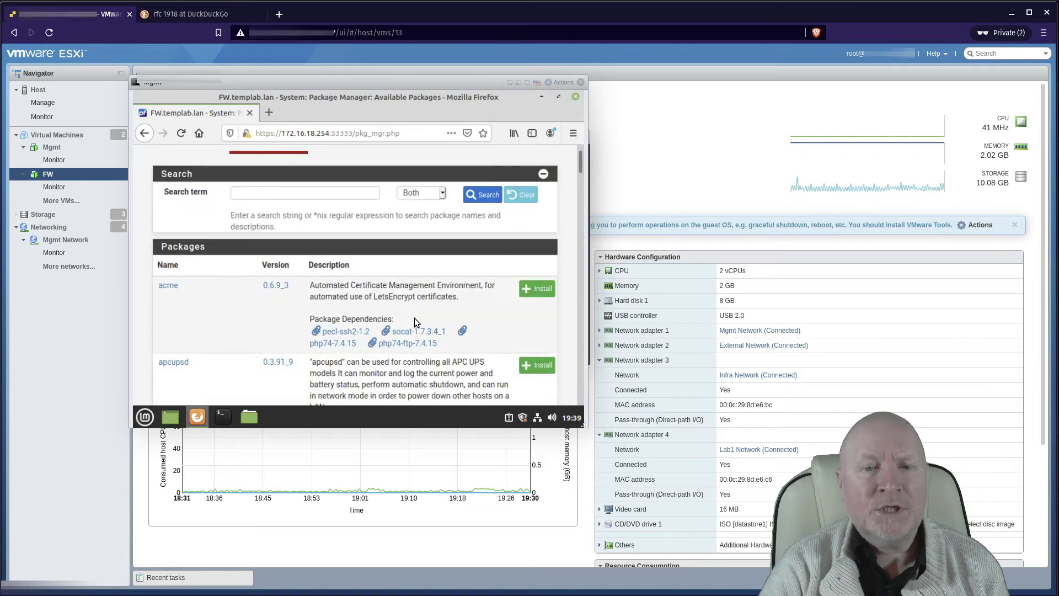
Step: Examine the available package descriptions from acme through nmap and ntopng to Open-VM-Tools and openvpn-client-export
scroll(415, 318, down, 1)
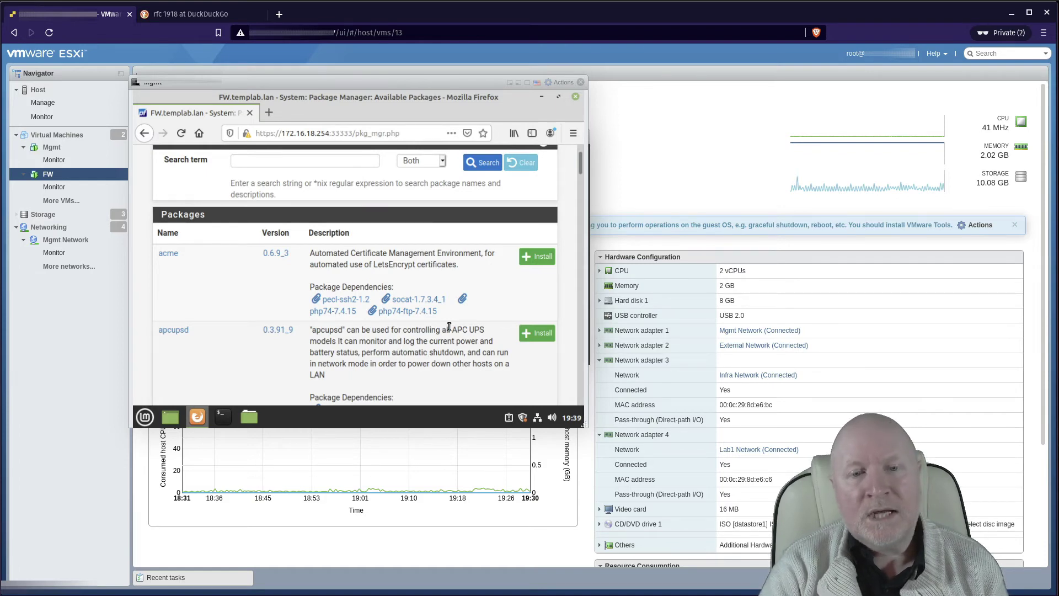
scroll(425, 327, down, 3)
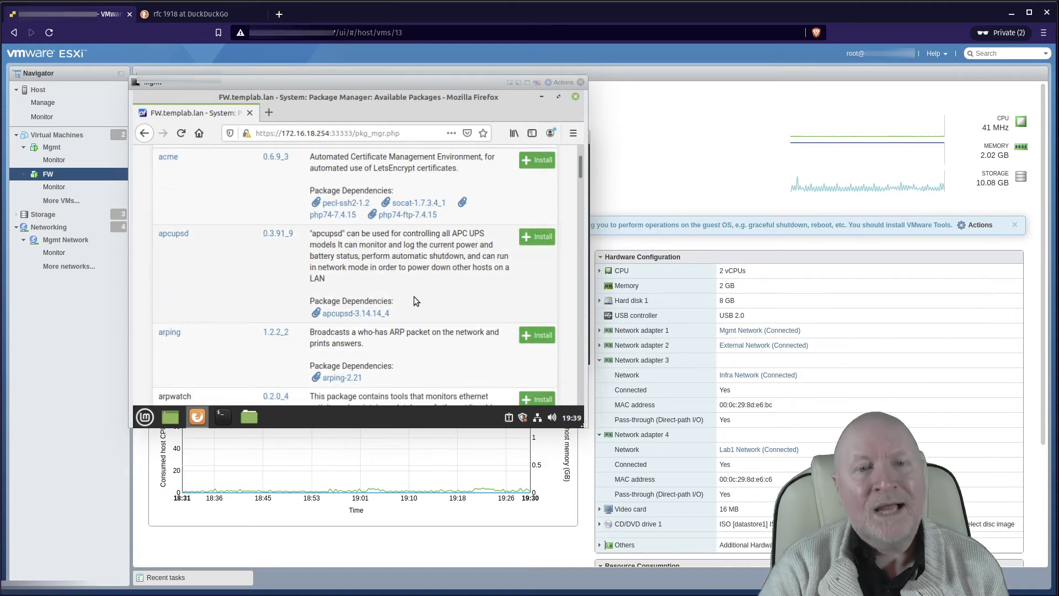
scroll(415, 301, down, 2)
scroll(410, 298, down, 3)
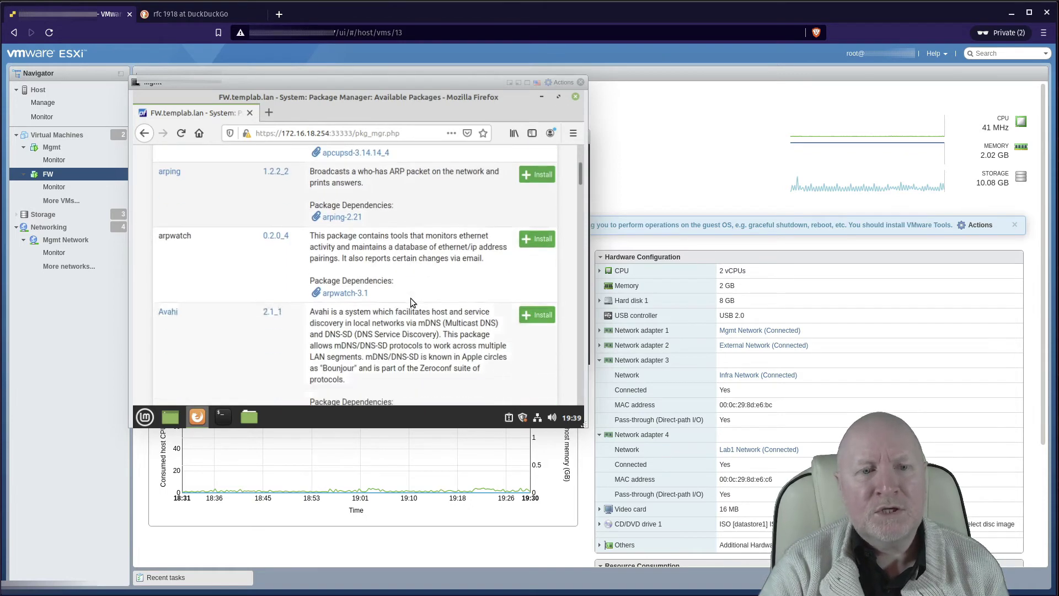
scroll(411, 290, down, 7)
scroll(415, 284, down, 15)
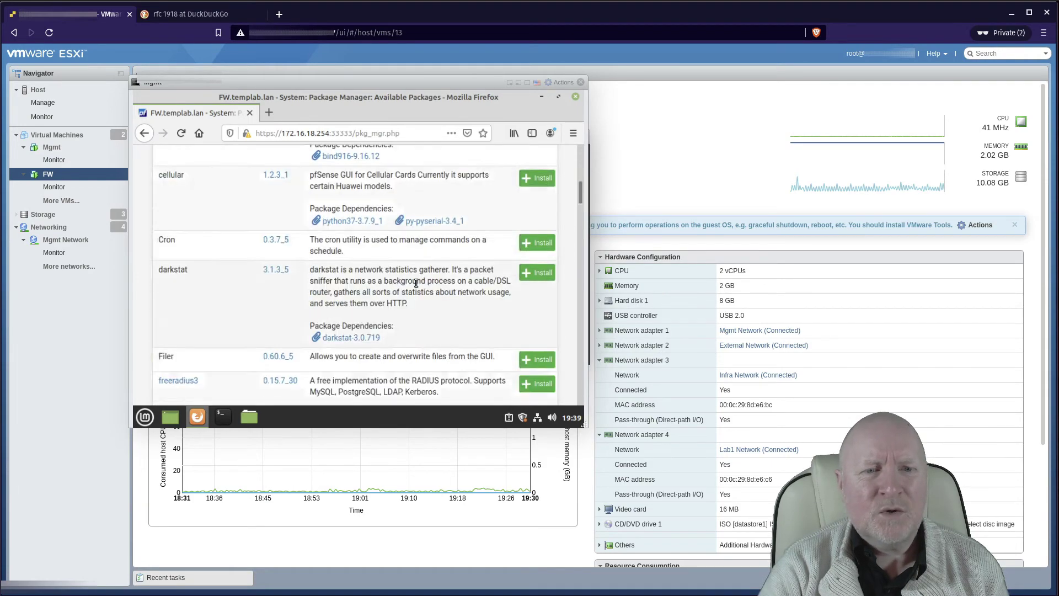
scroll(421, 285, down, 4)
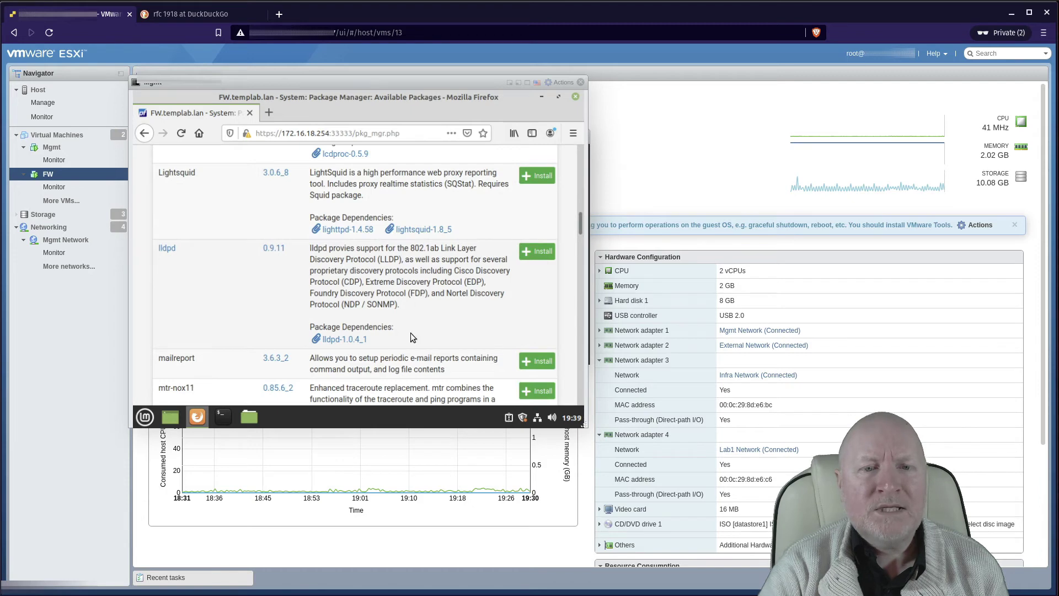
scroll(410, 333, down, 11)
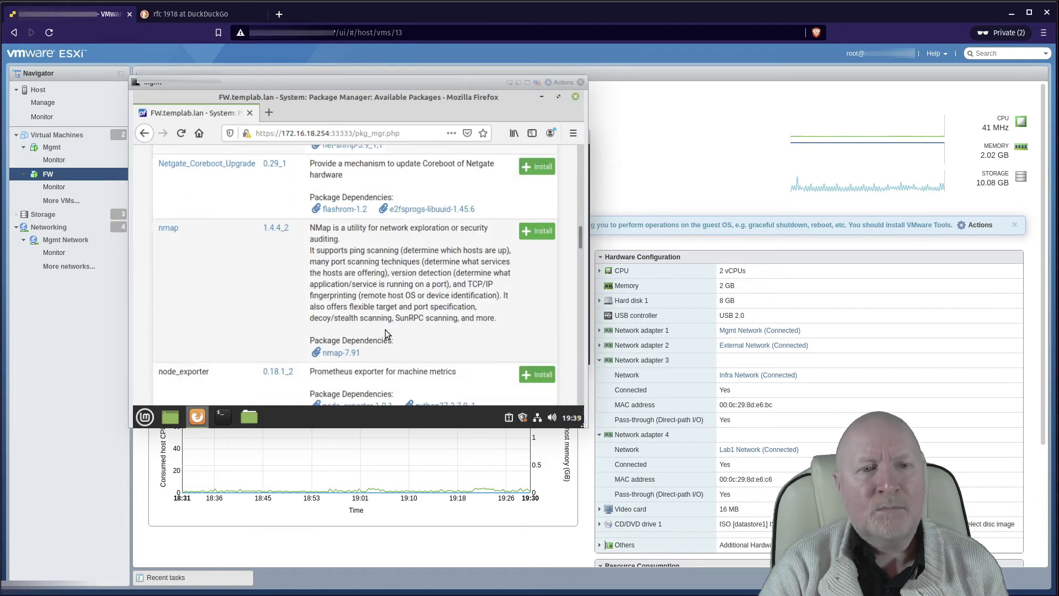
scroll(385, 333, down, 10)
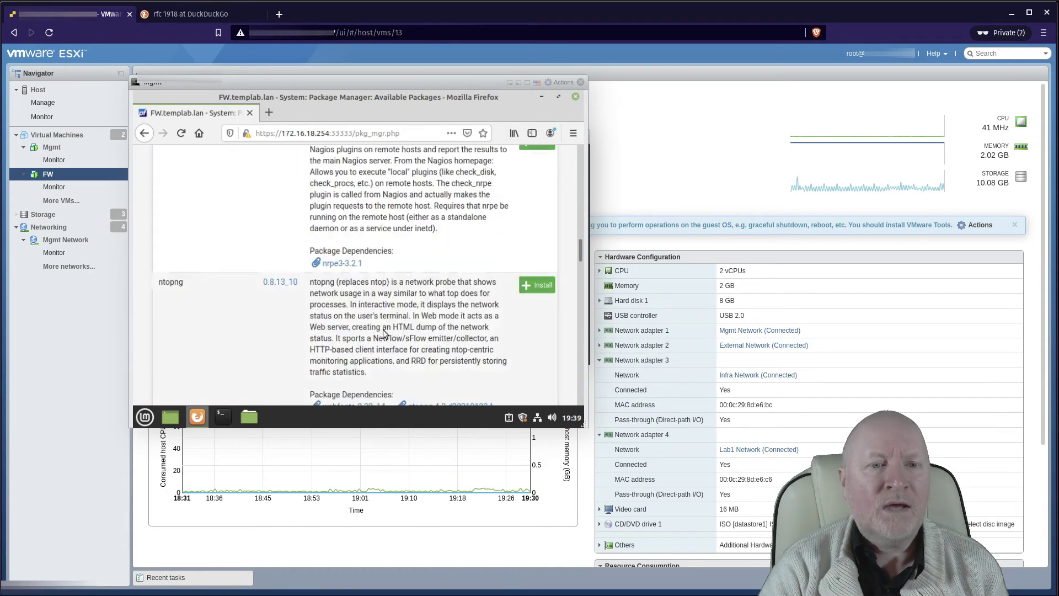
scroll(383, 333, down, 13)
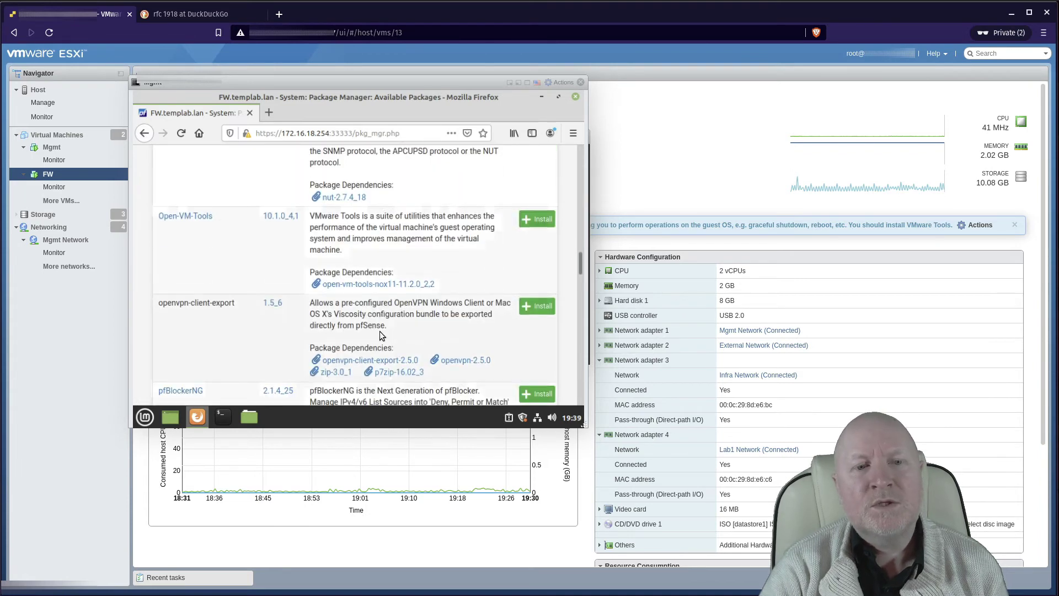
scroll(379, 331, down, 4)
scroll(248, 276, up, 4)
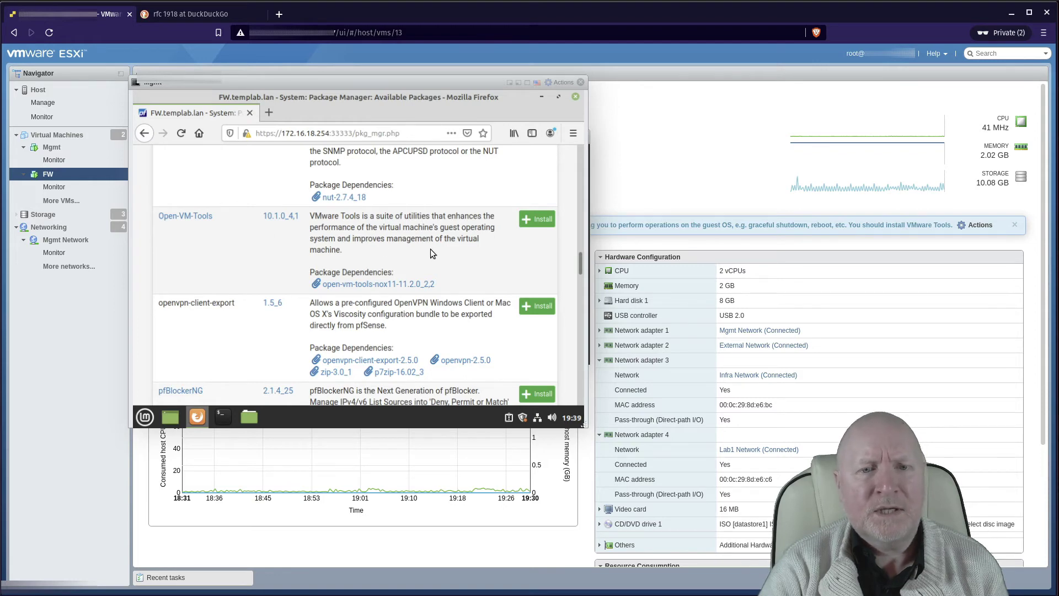
Step: Examine the descriptions of the pfBlockerNG, snort, squid, squidGuard and suricata packages, and return to the start of the package list
scroll(423, 251, down, 3)
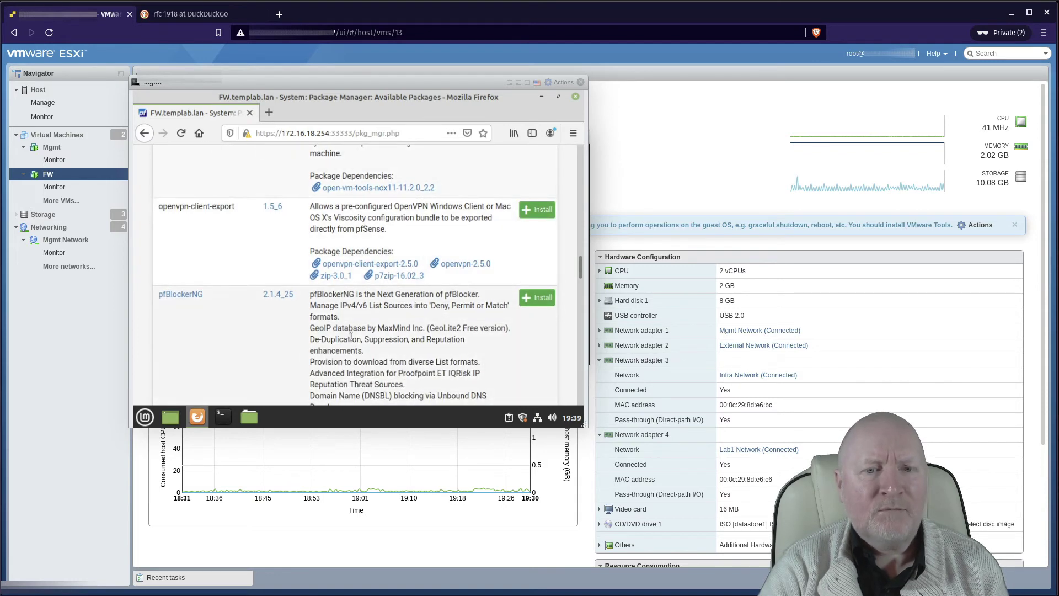
scroll(373, 328, down, 3)
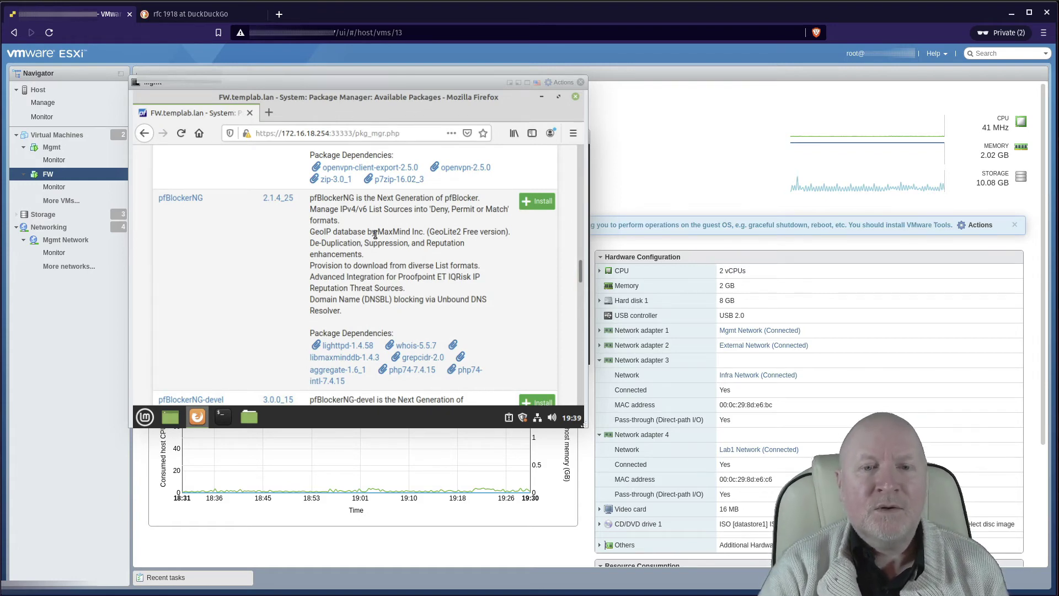
scroll(375, 232, down, 4)
scroll(375, 237, down, 9)
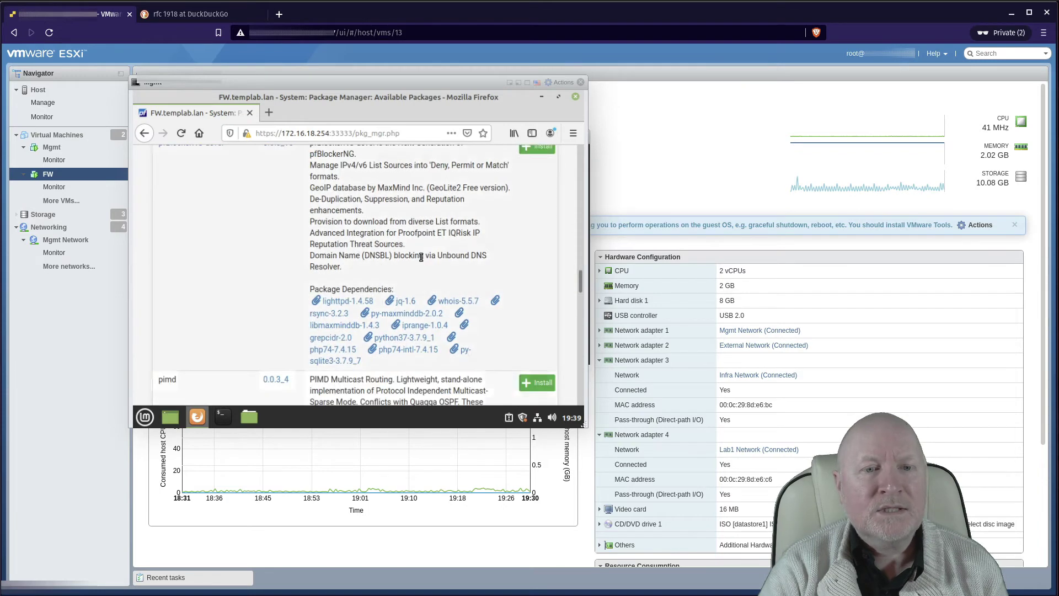
scroll(415, 256, down, 7)
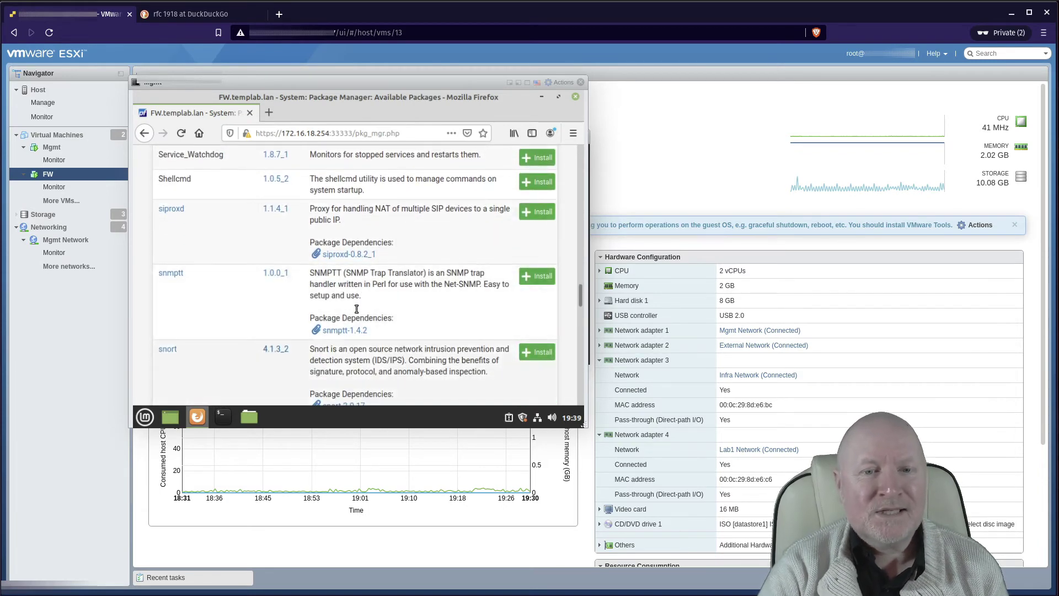
scroll(433, 292, down, 2)
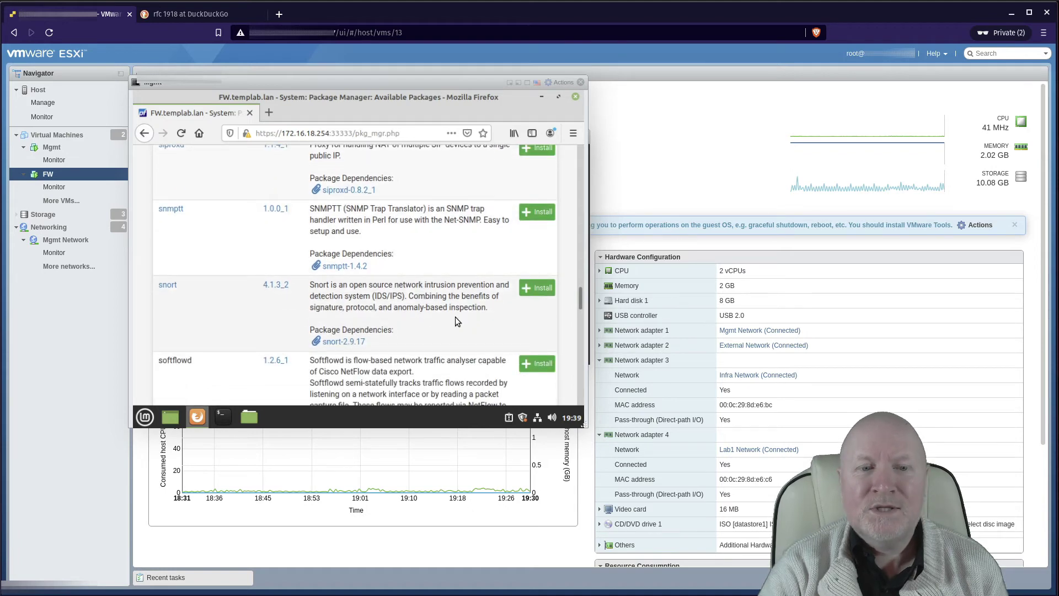
scroll(455, 316, down, 11)
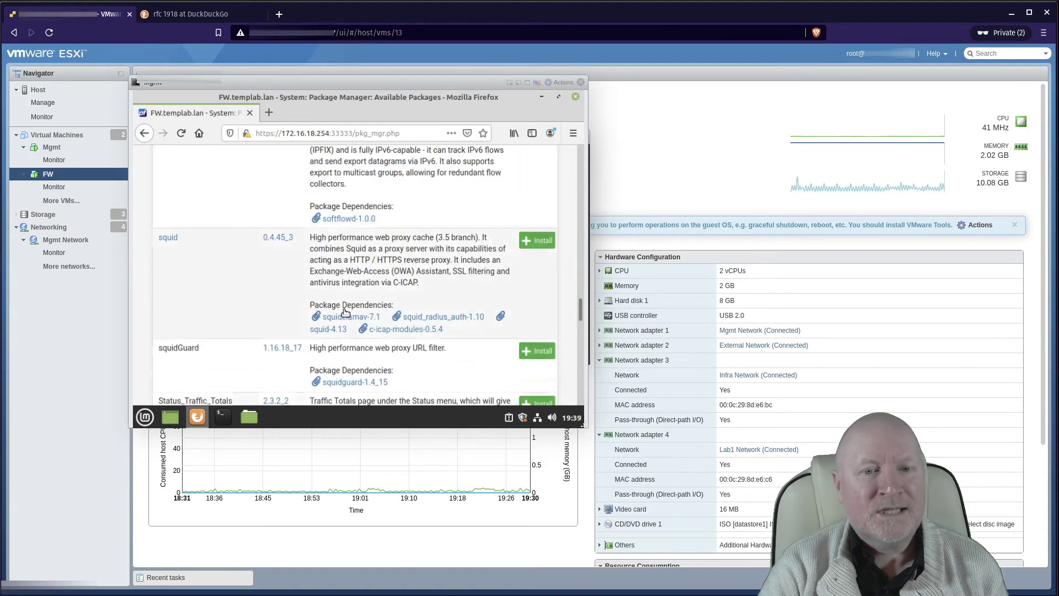
scroll(459, 320, down, 4)
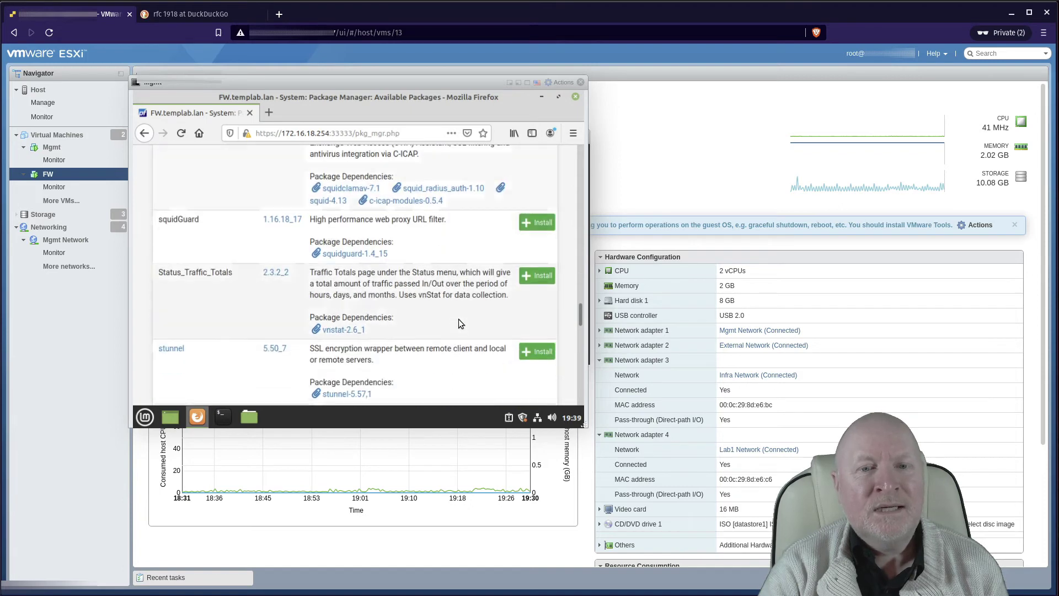
scroll(458, 319, down, 4)
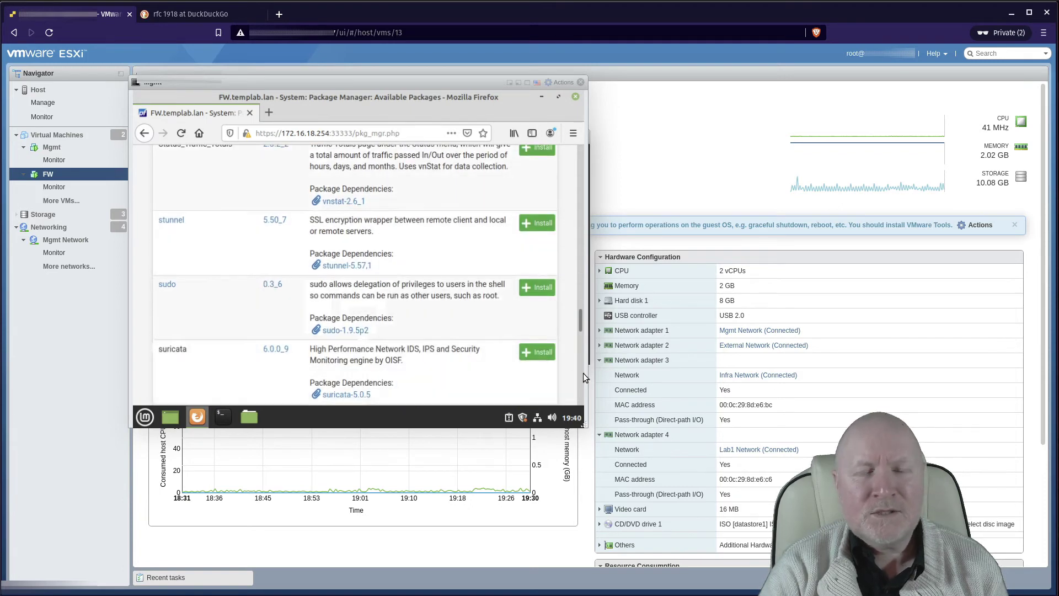
drag(578, 327, 580, 157)
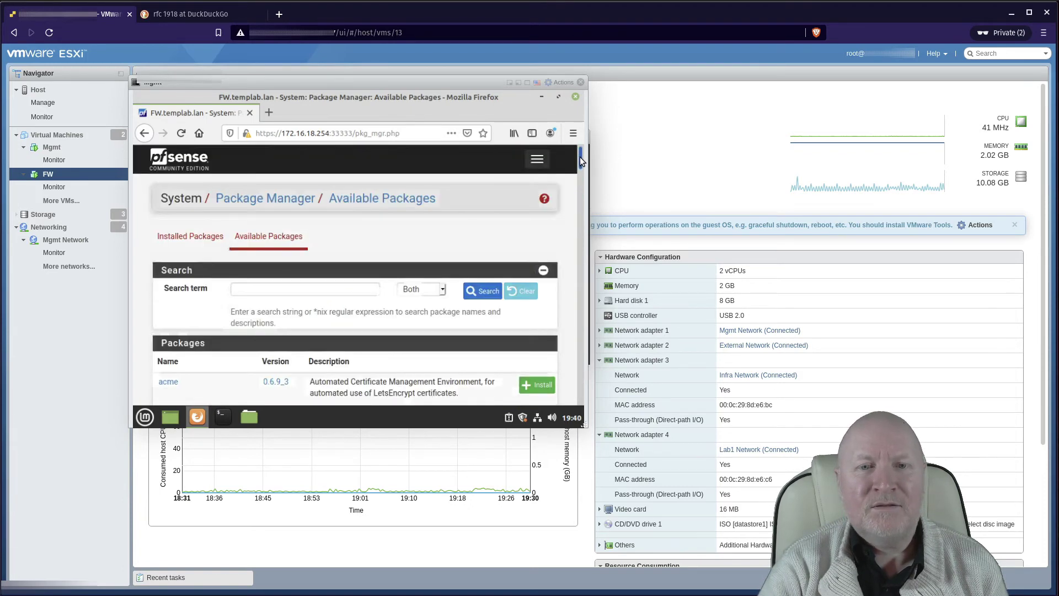
Step: Review the VPN types the firewall offers and its system administration options without opening any of them
click(536, 159)
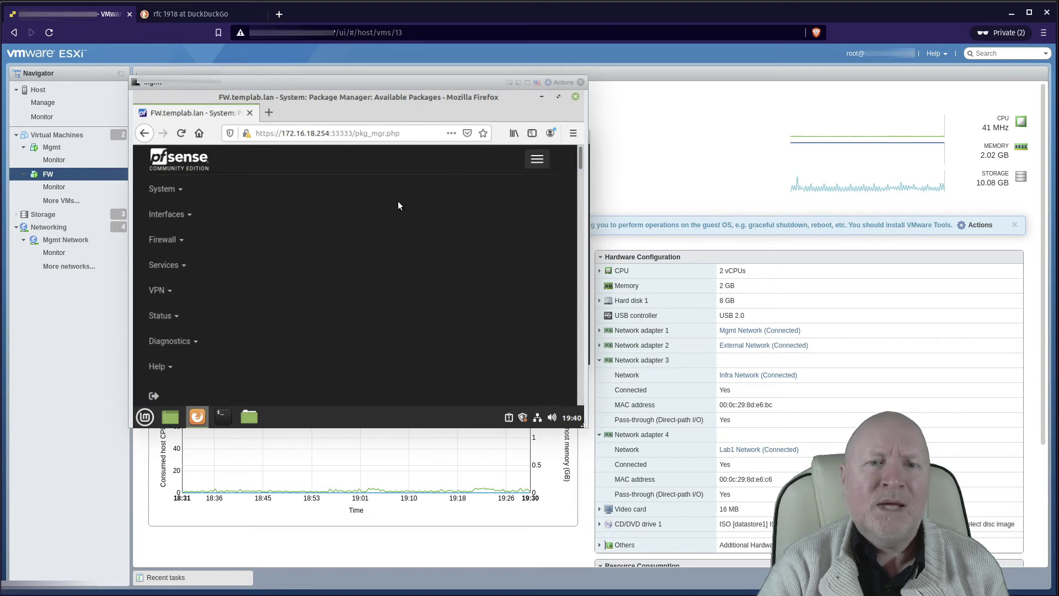
click(167, 291)
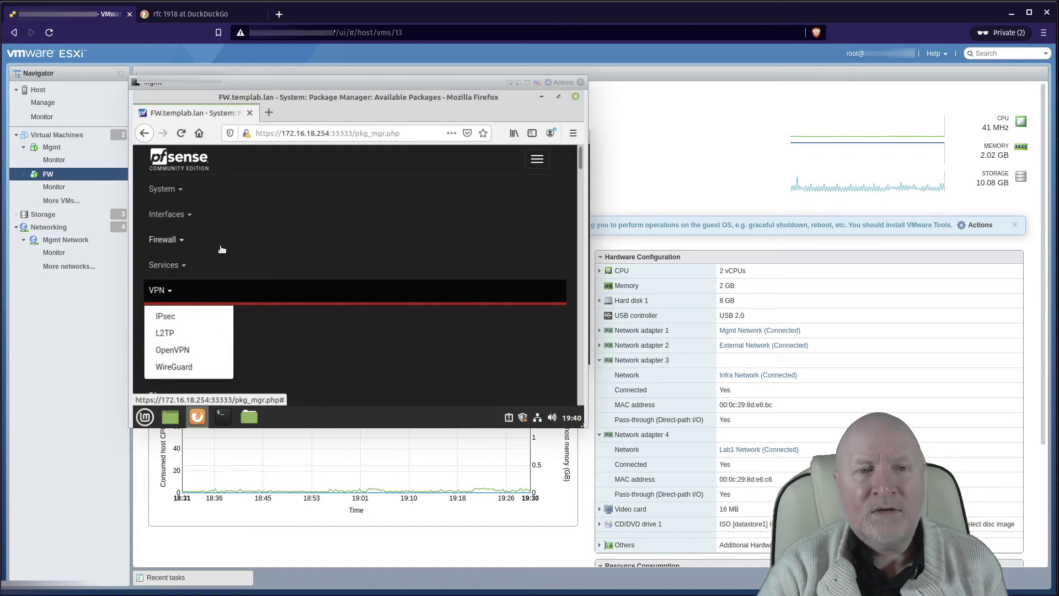
click(382, 158)
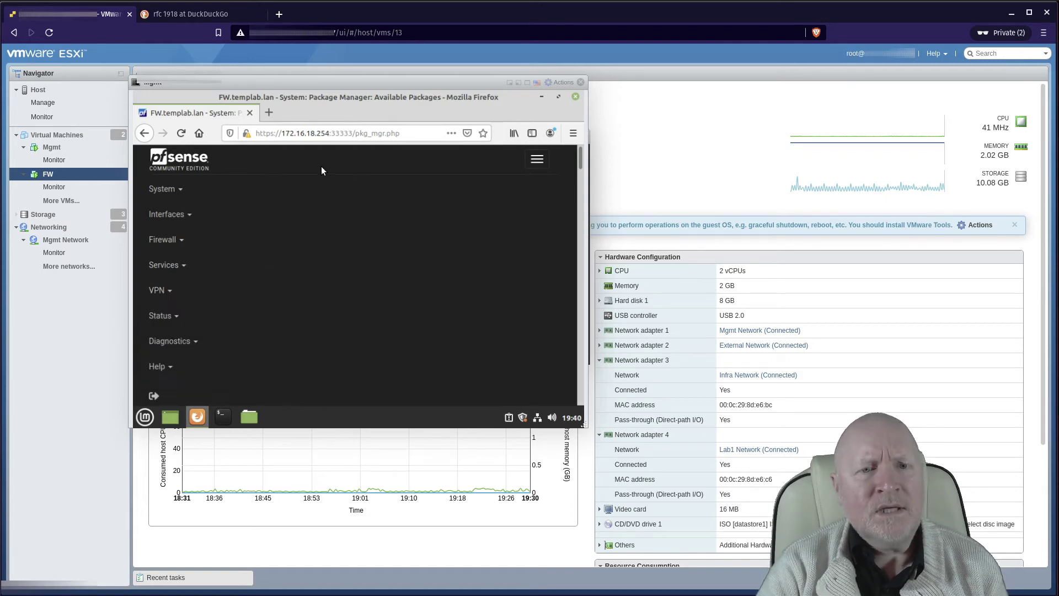
click(199, 192)
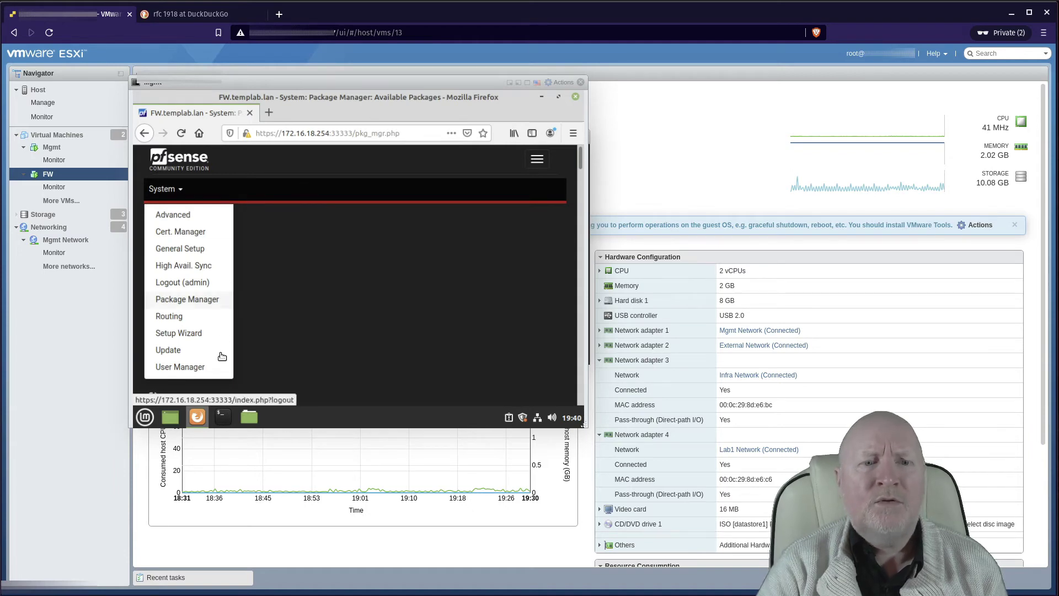
click(283, 188)
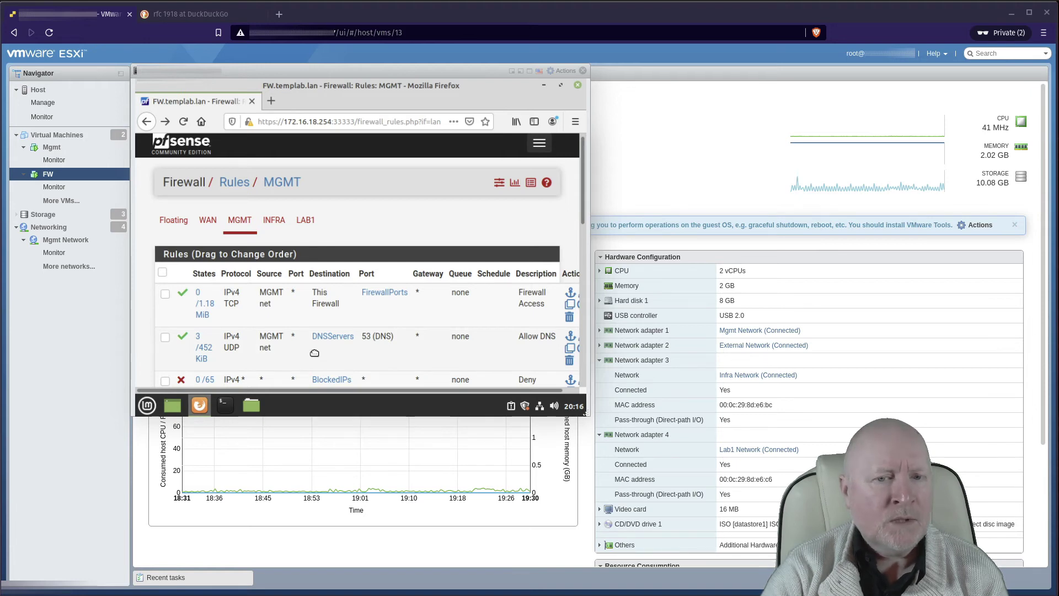
Step: Start a copy of the MGMT Allow DNS rule with its interface set to LAB1 and its source to LAB1 net
mouse_move(339, 338)
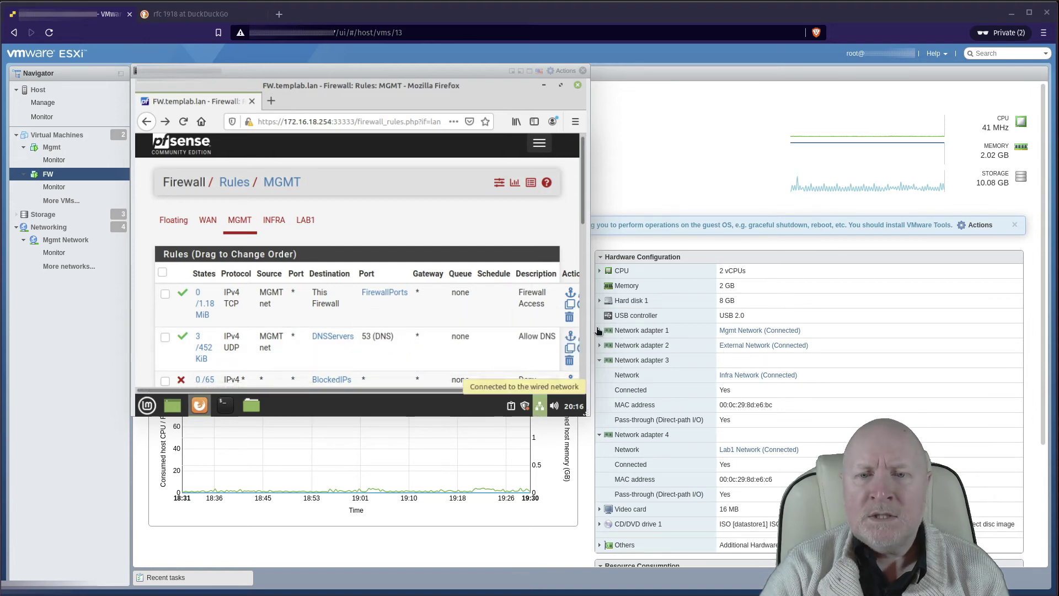
click(570, 350)
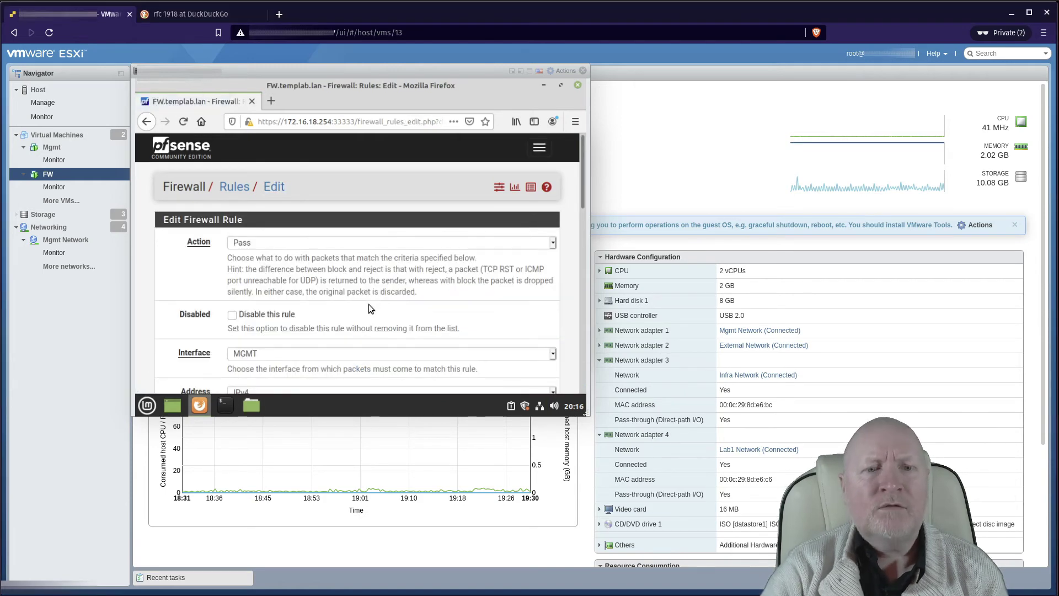
scroll(364, 305, down, 1)
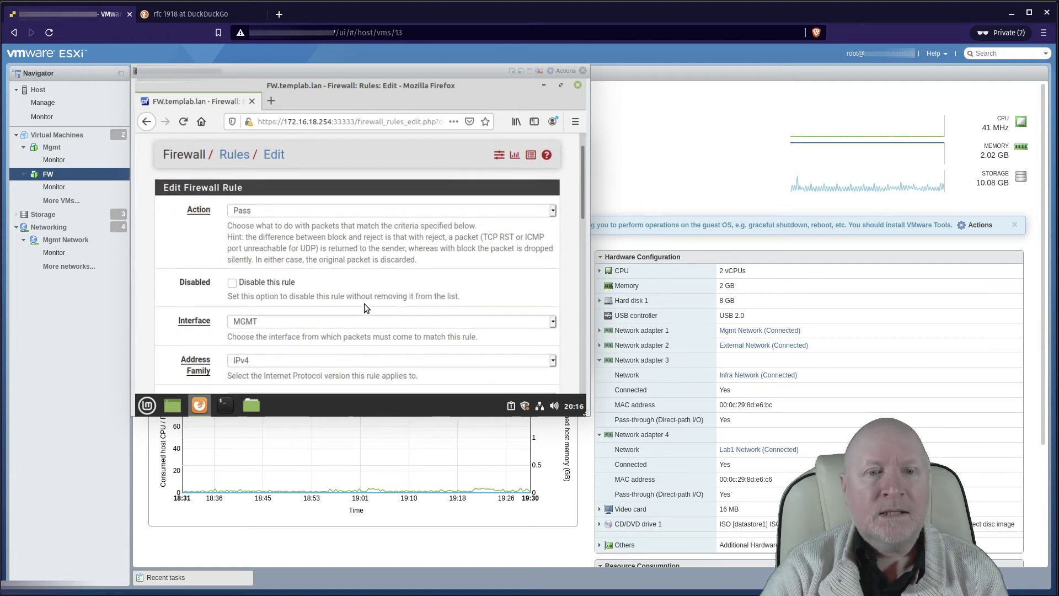
scroll(365, 305, down, 4)
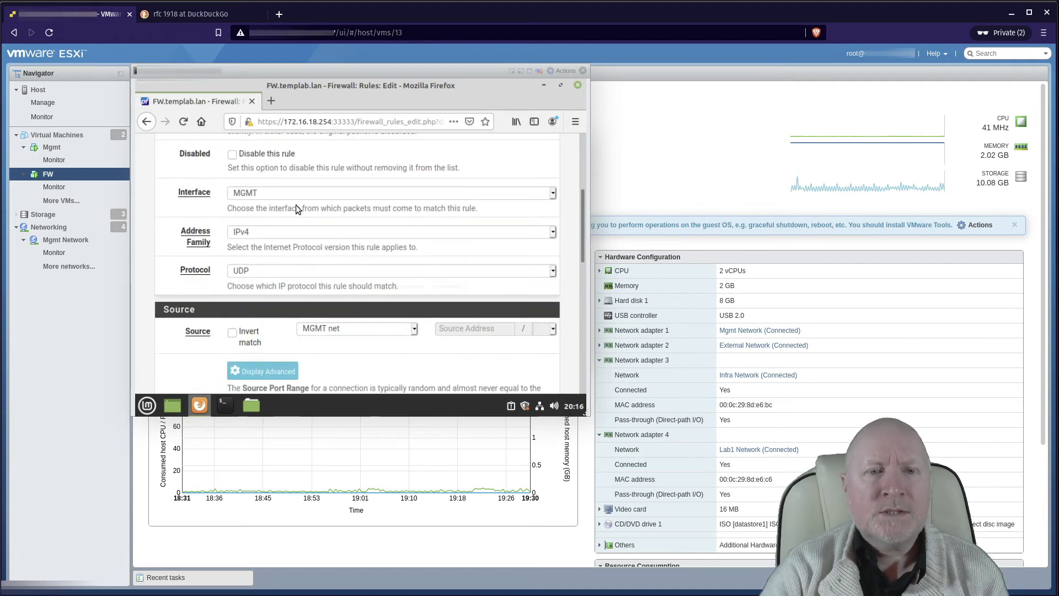
click(250, 193)
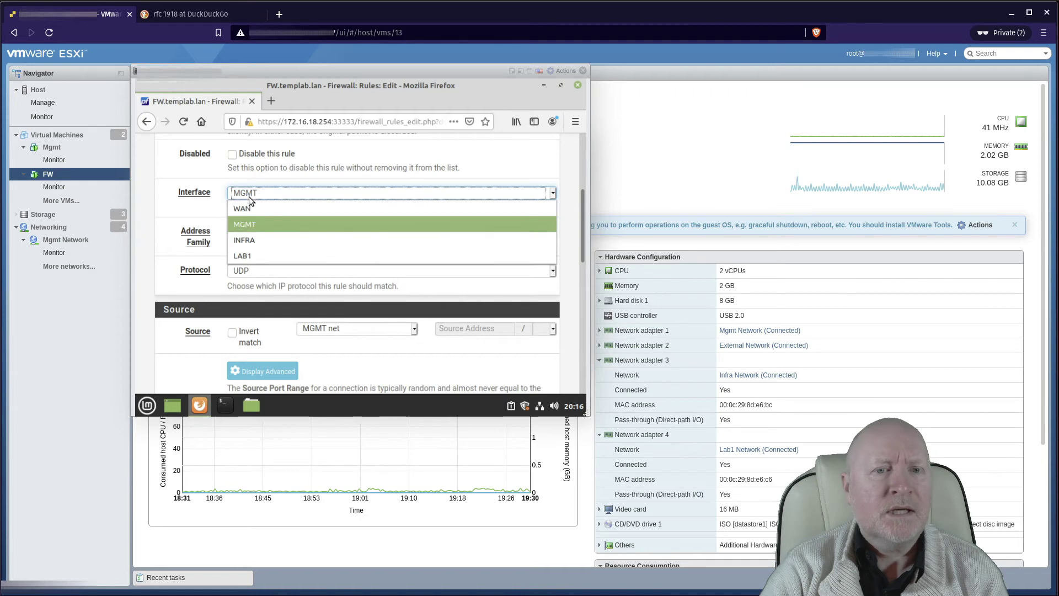
click(256, 257)
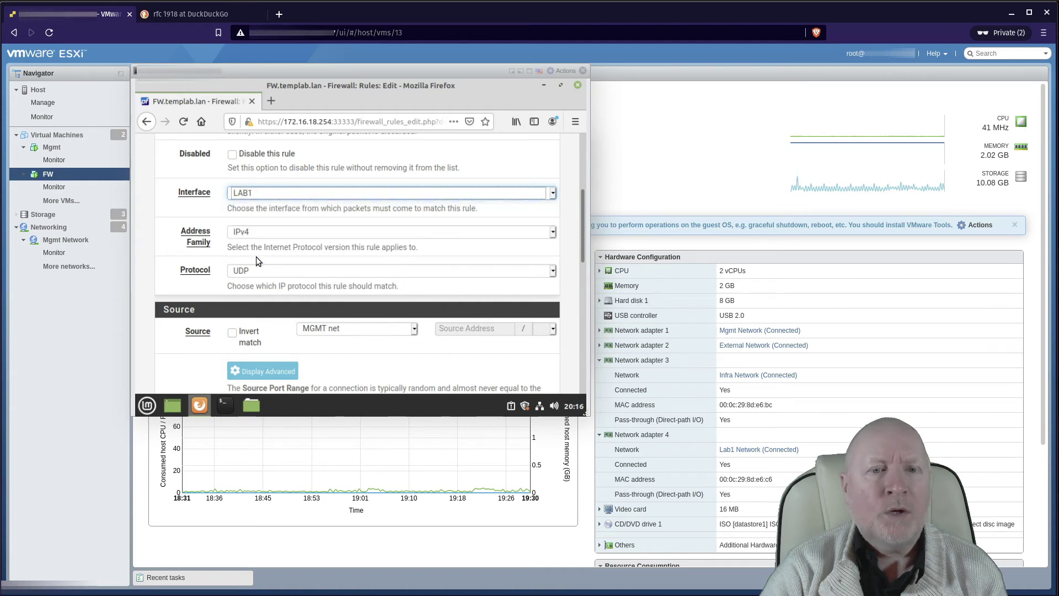
click(343, 328)
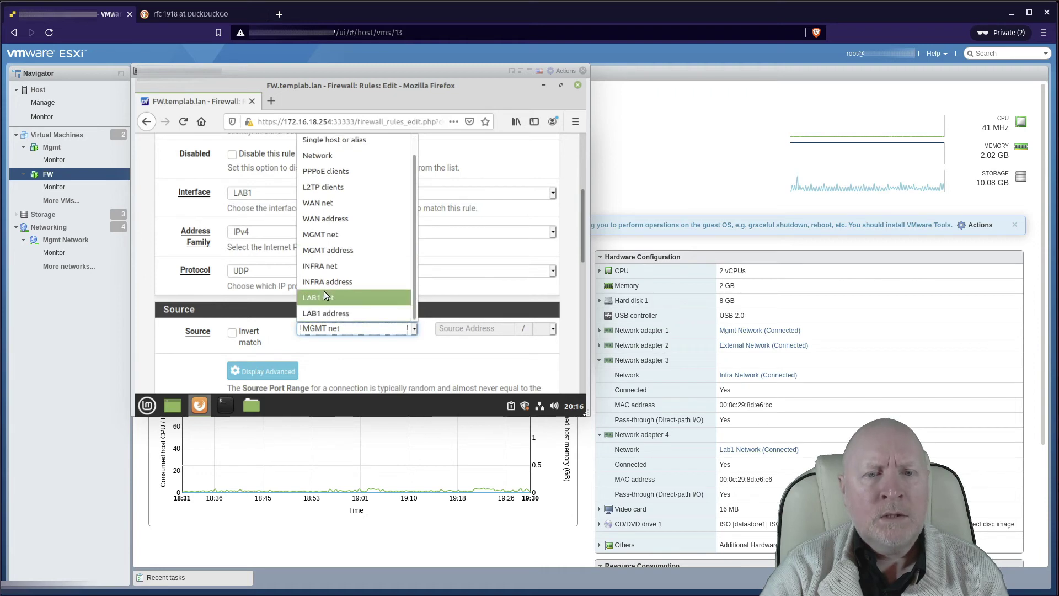
click(323, 297)
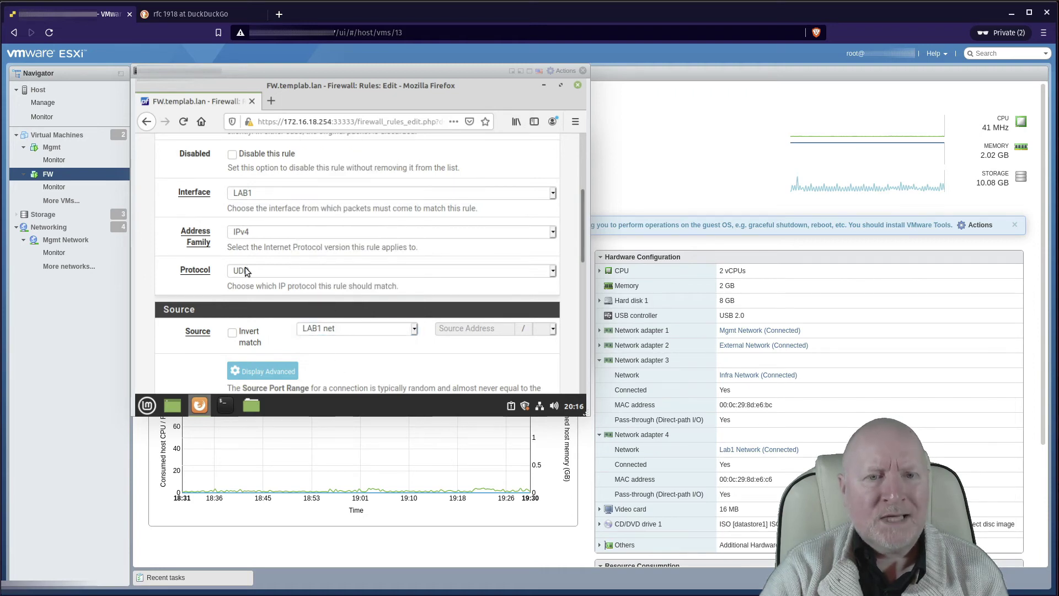
Step: Review the copied rule's action, protocol, source, destination, port range, logging and description settings without saving it
scroll(303, 235, up, 1)
scroll(303, 233, up, 5)
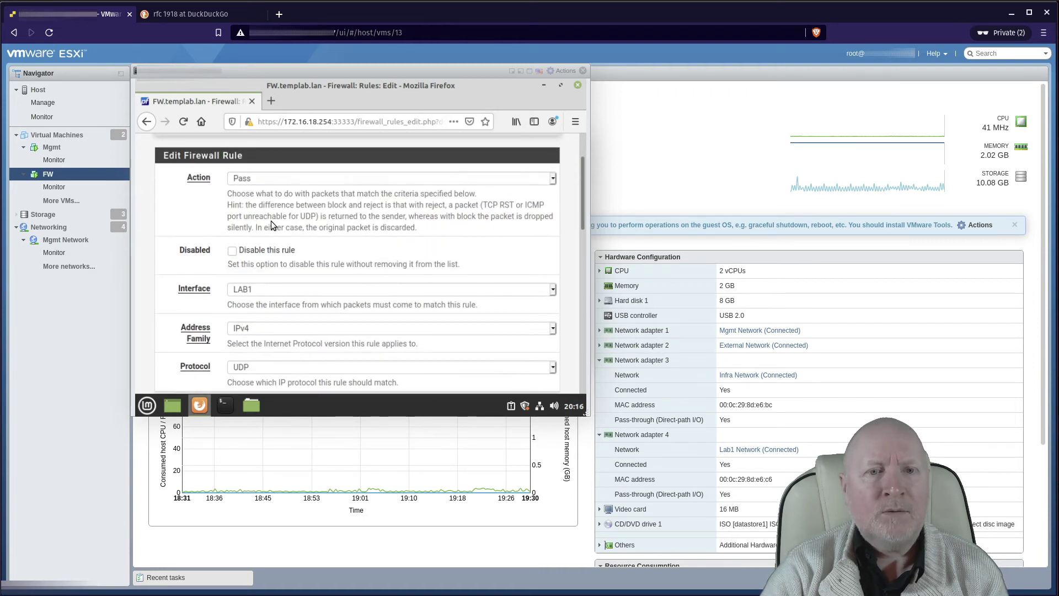
scroll(316, 241, down, 5)
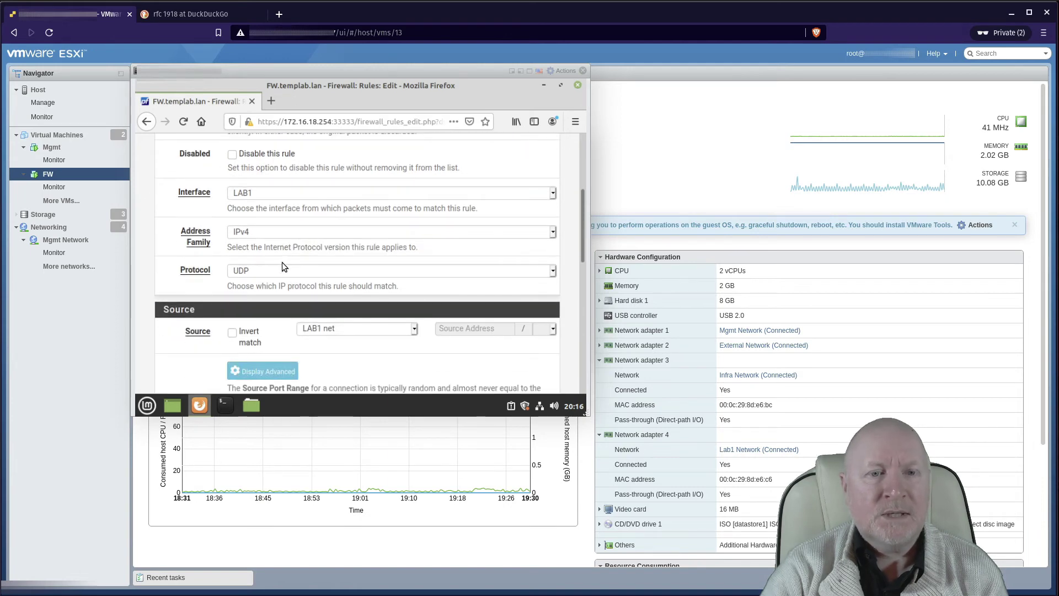
scroll(417, 344, down, 3)
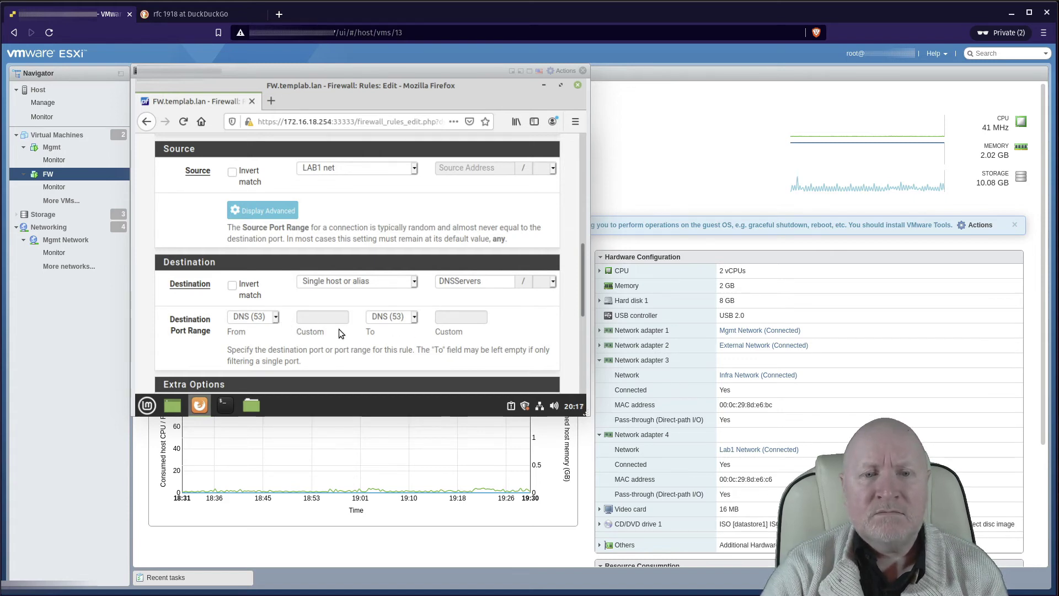
scroll(338, 328, down, 3)
scroll(368, 296, down, 2)
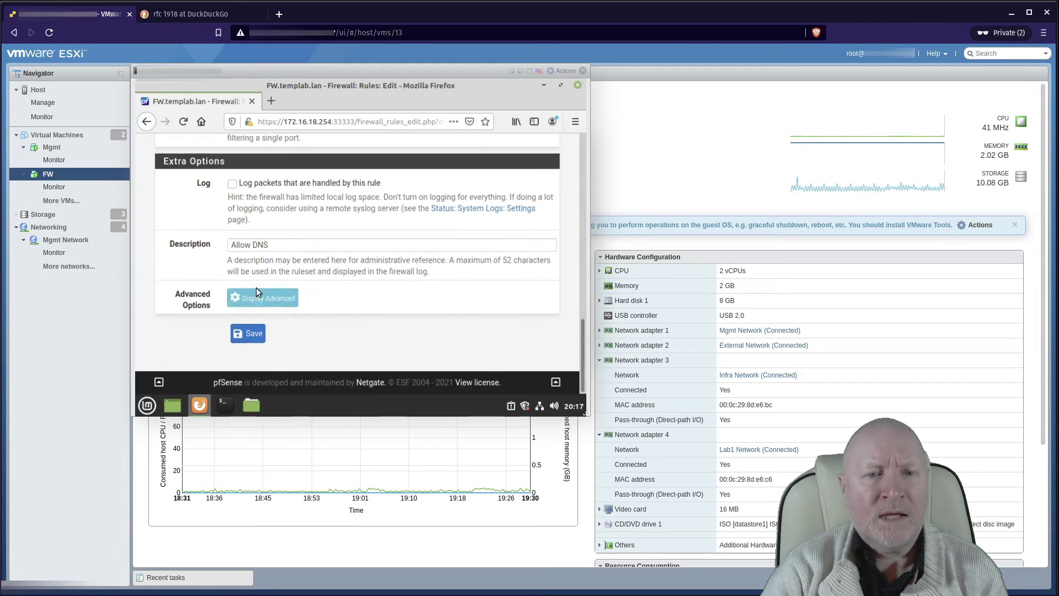
scroll(386, 301, up, 5)
scroll(369, 289, up, 7)
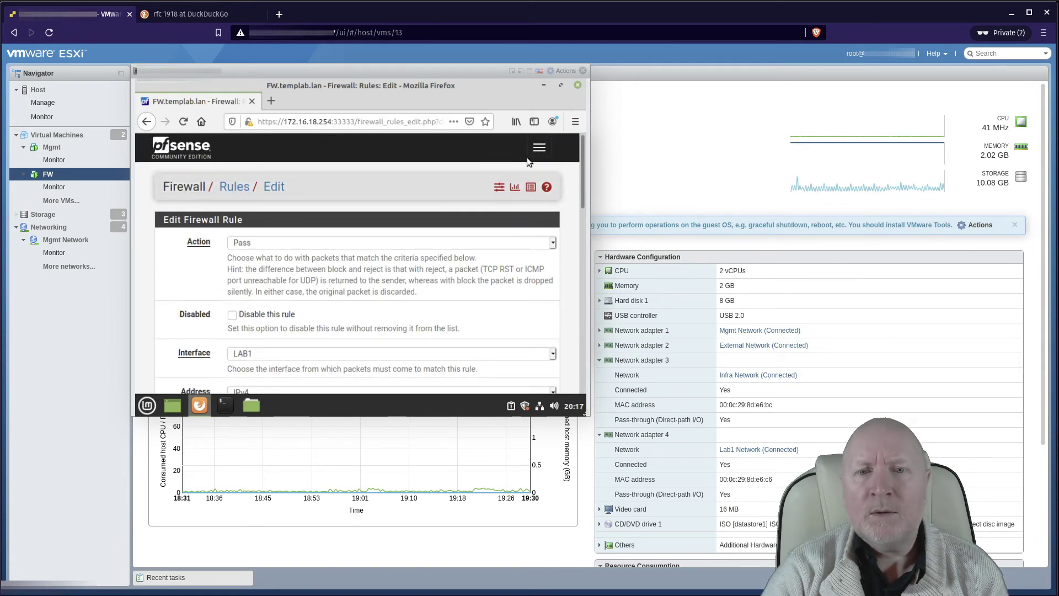
Step: Open the system's General Setup and look over its hostname, domain, DNS, localization and webConfigurator settings
click(539, 147)
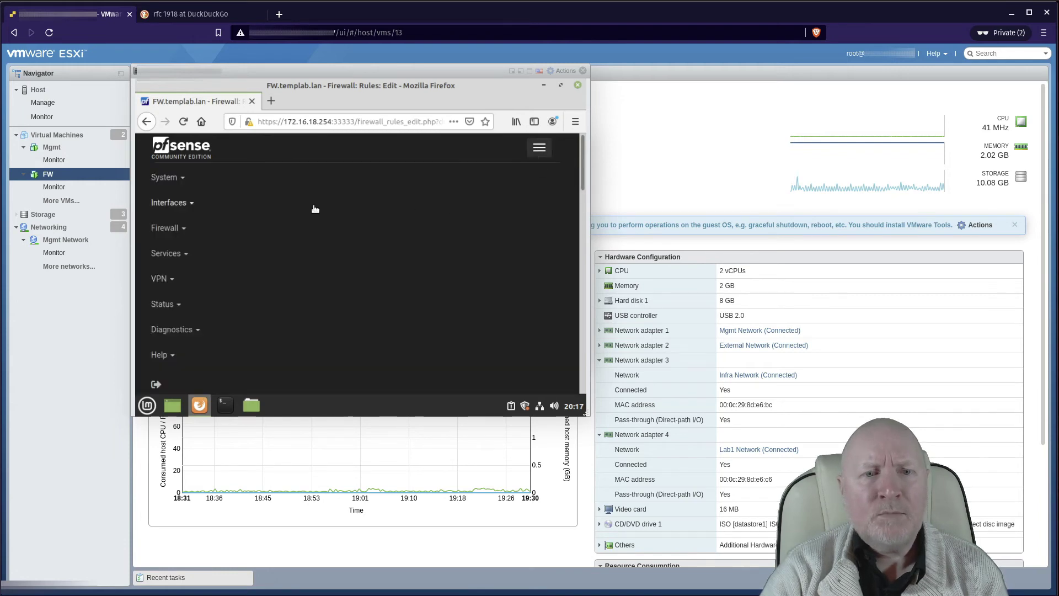
click(182, 178)
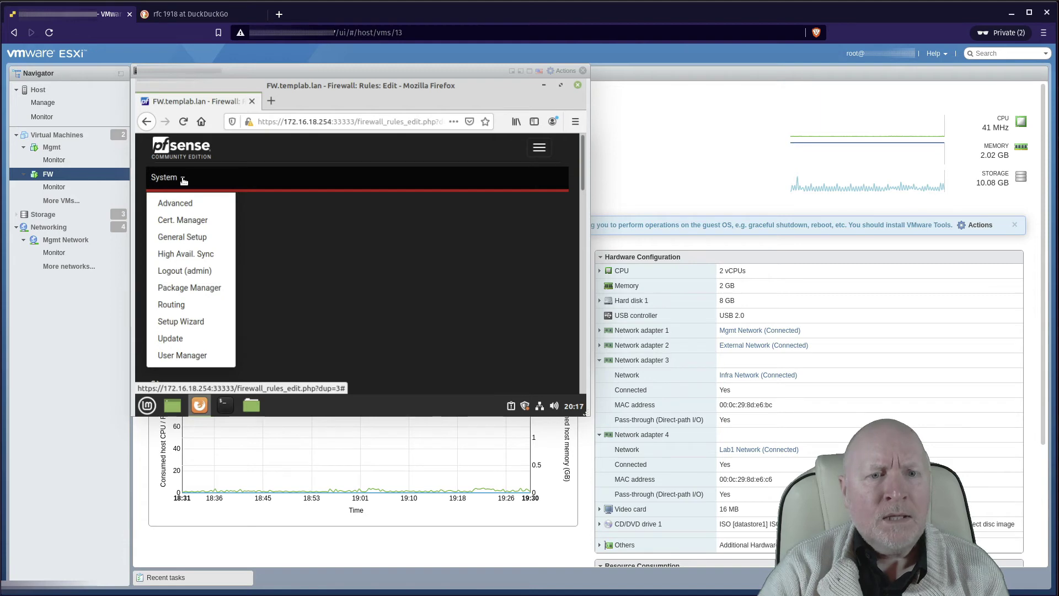
click(191, 239)
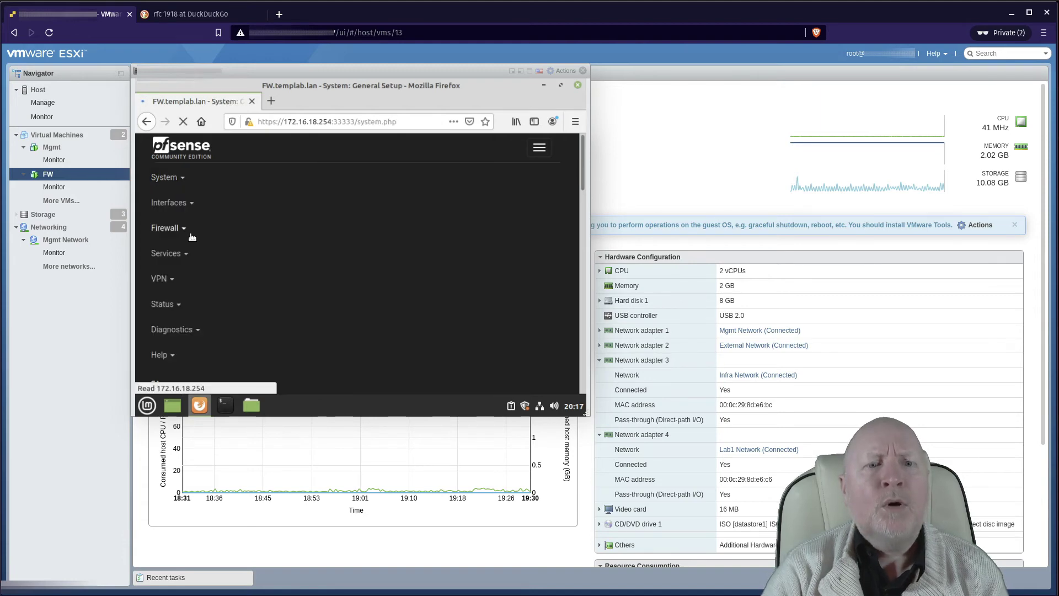
scroll(354, 268, down, 10)
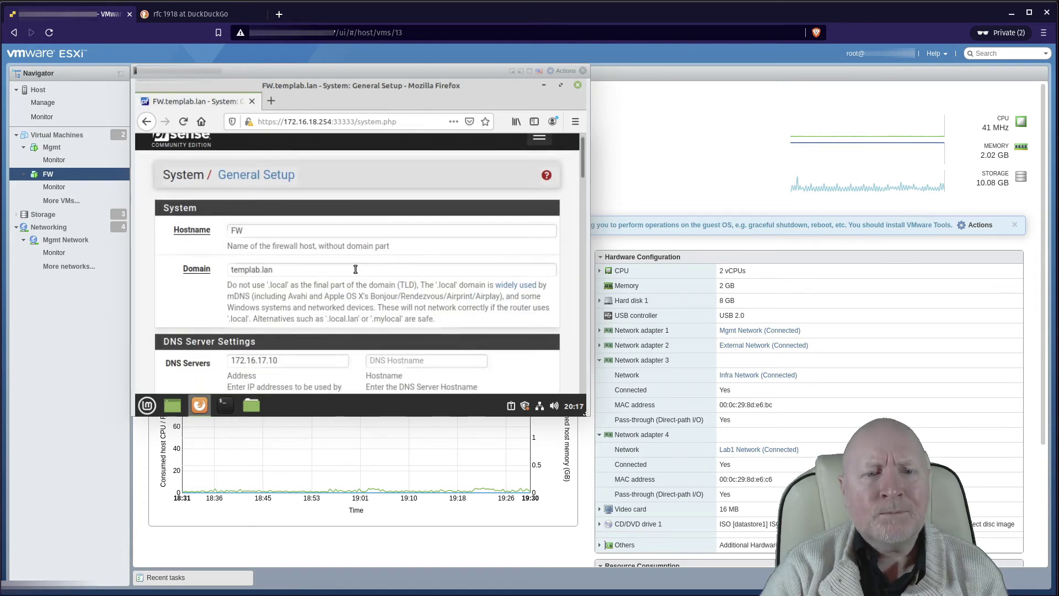
scroll(341, 270, down, 2)
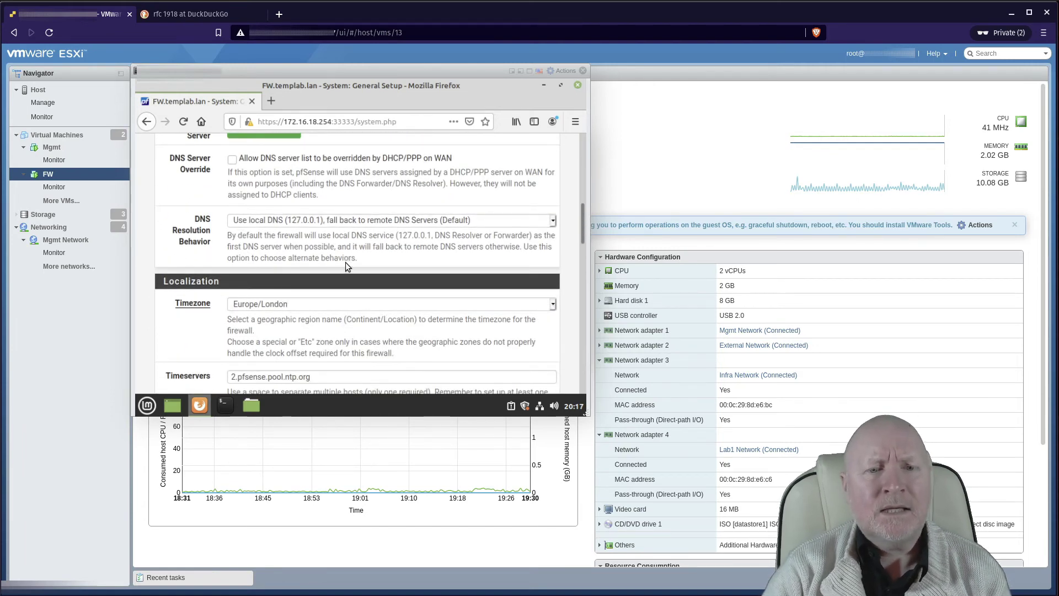
scroll(345, 262, down, 5)
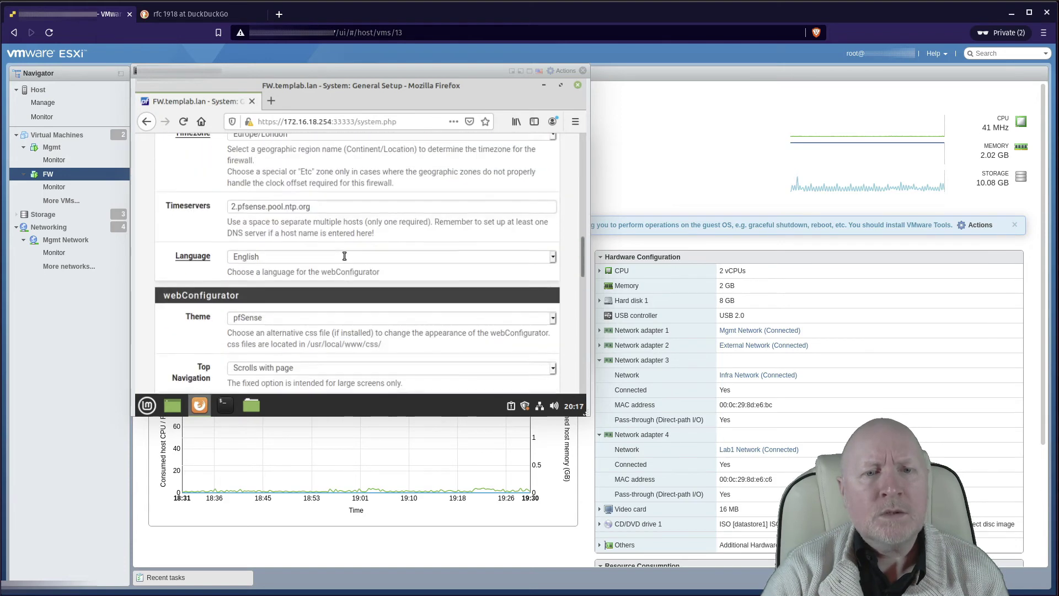
scroll(344, 256, up, 8)
scroll(345, 257, up, 5)
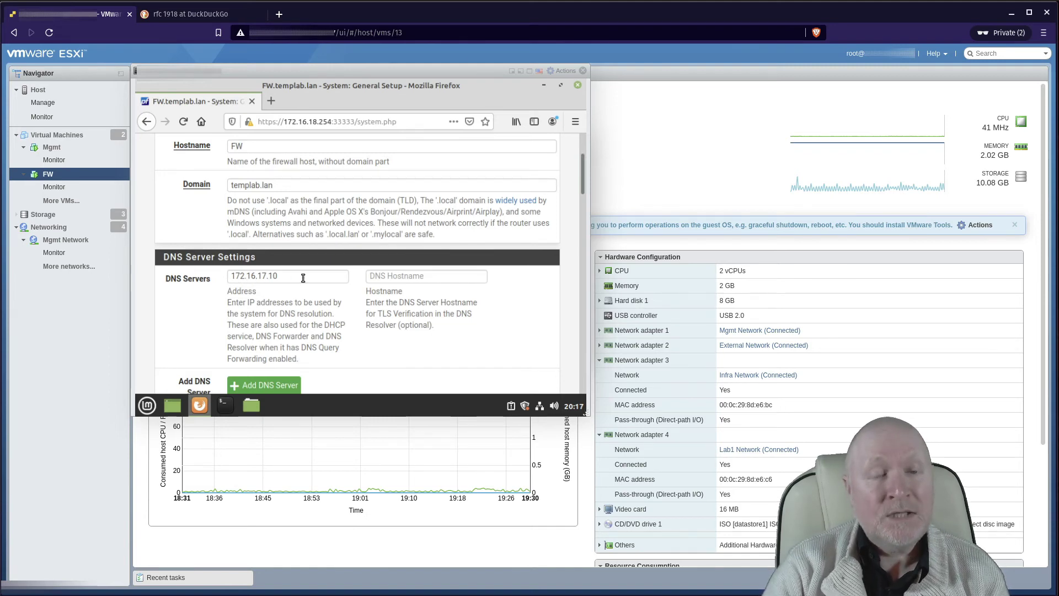
Step: Examine the General Setup options for DNS servers, DNS override, DNS resolution behavior, timezone, timeservers and language
scroll(303, 277, down, 4)
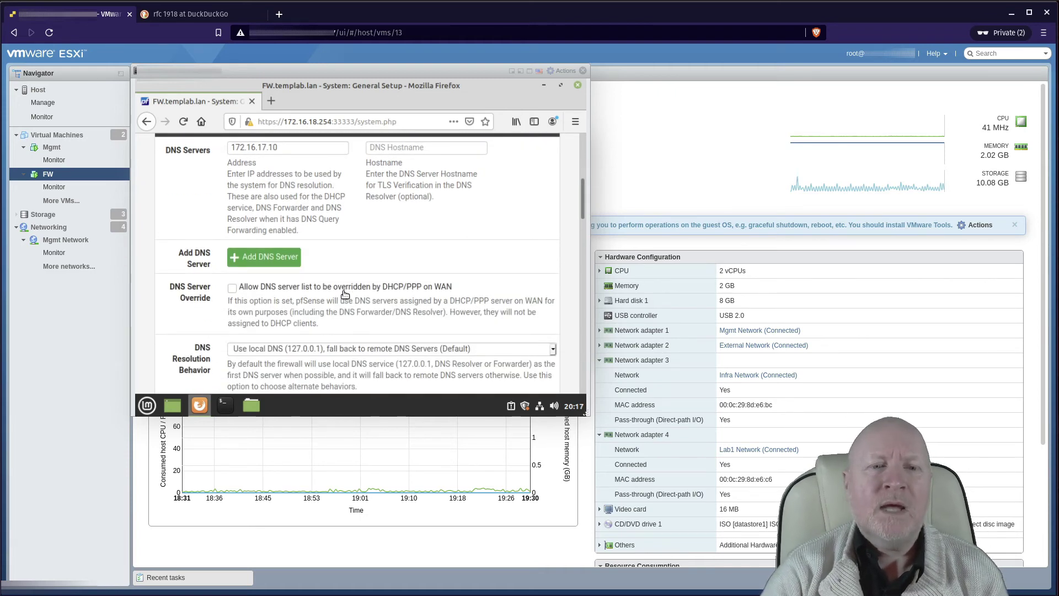
scroll(346, 294, down, 3)
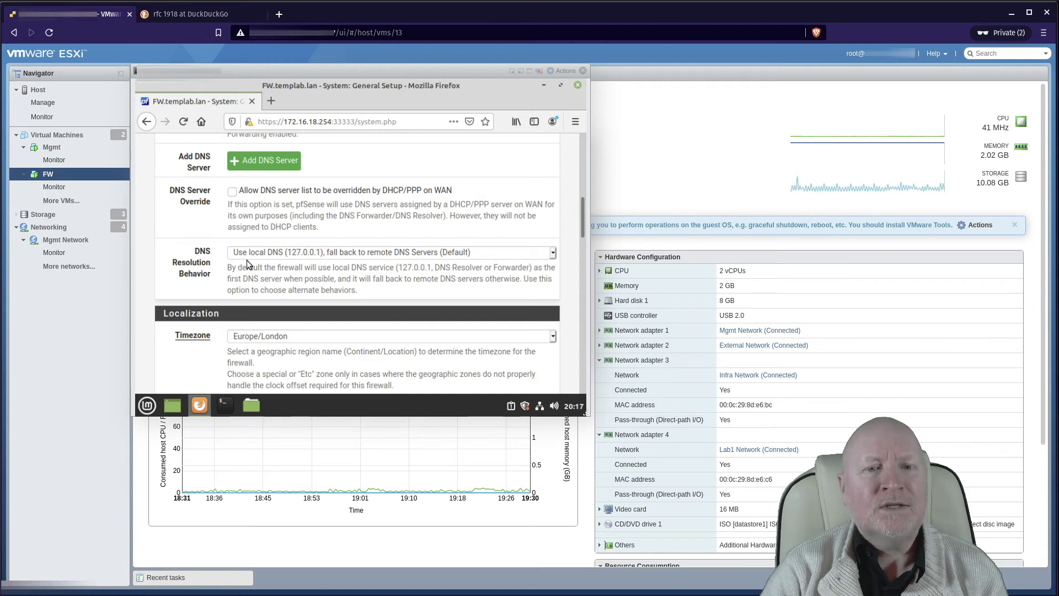
scroll(305, 276, up, 3)
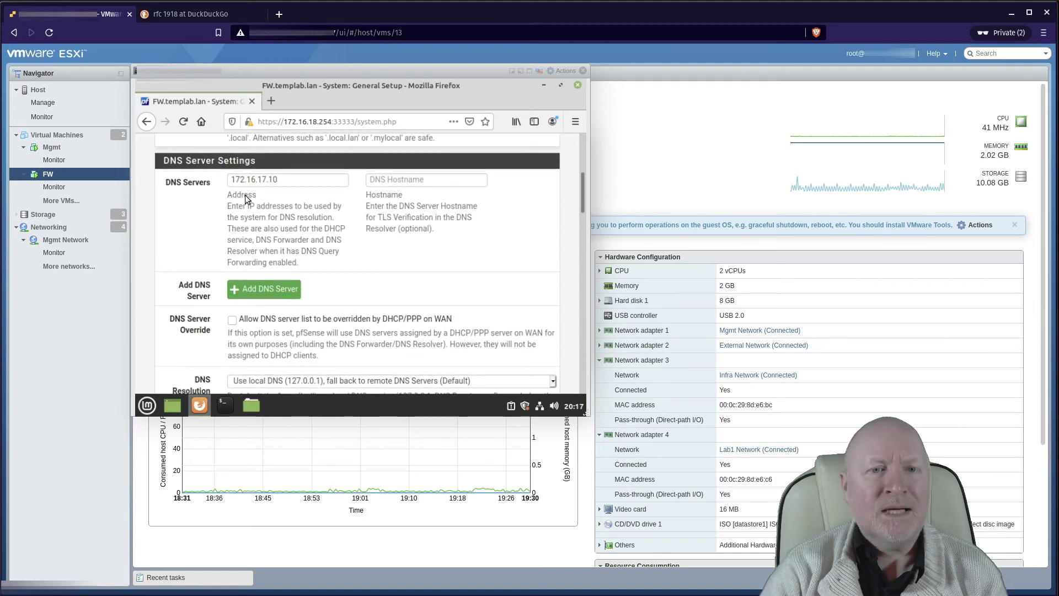
scroll(415, 298, down, 3)
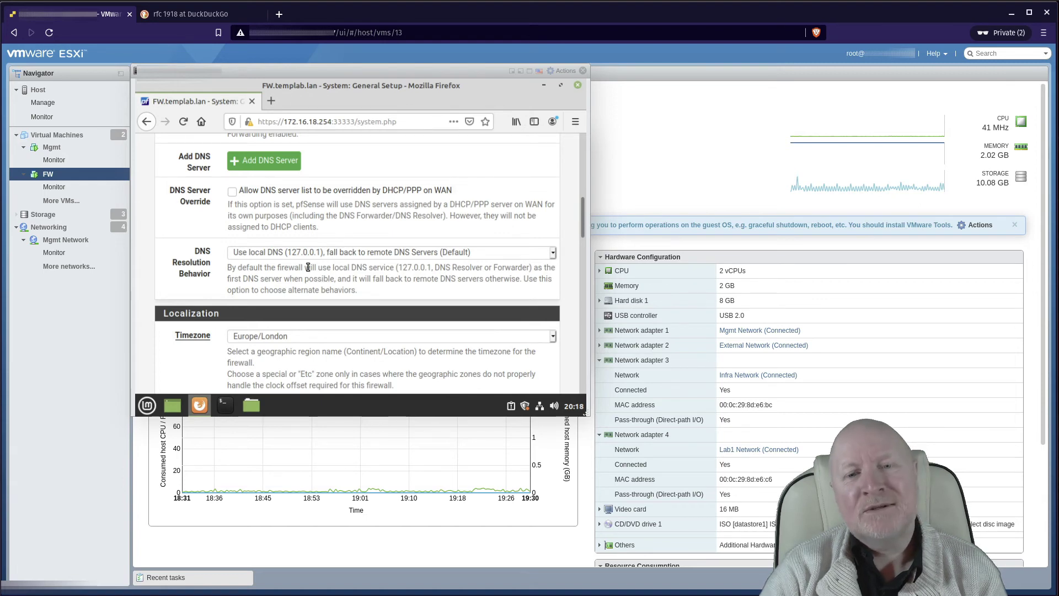
scroll(308, 267, down, 5)
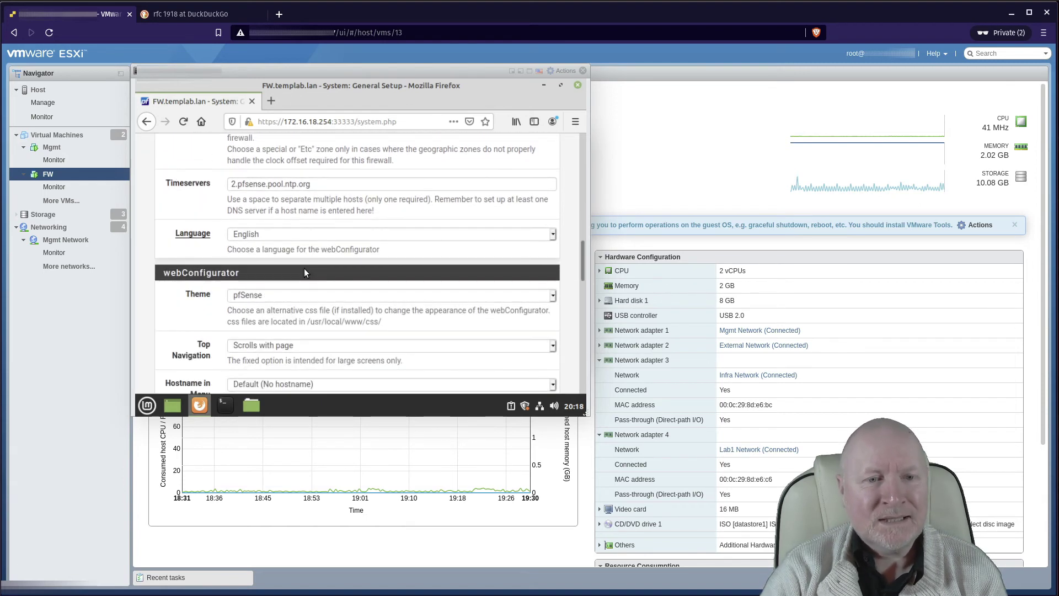
scroll(346, 275, up, 10)
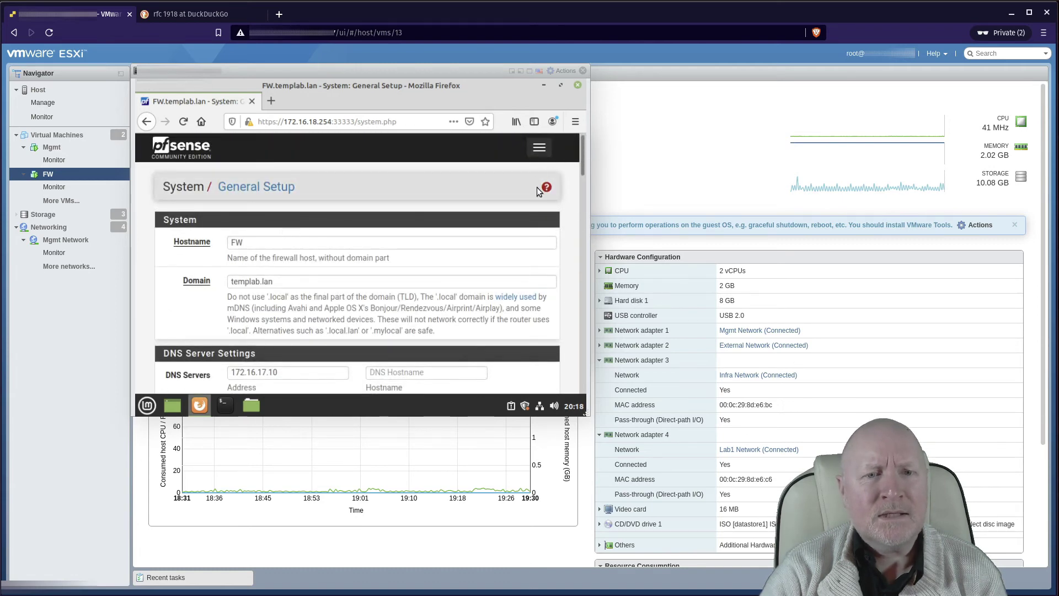
Step: Open the advanced Admin Access settings and review the webConfigurator protocol, port, redirect, anti-lockout, DNS rebind and Secure Shell options
click(544, 153)
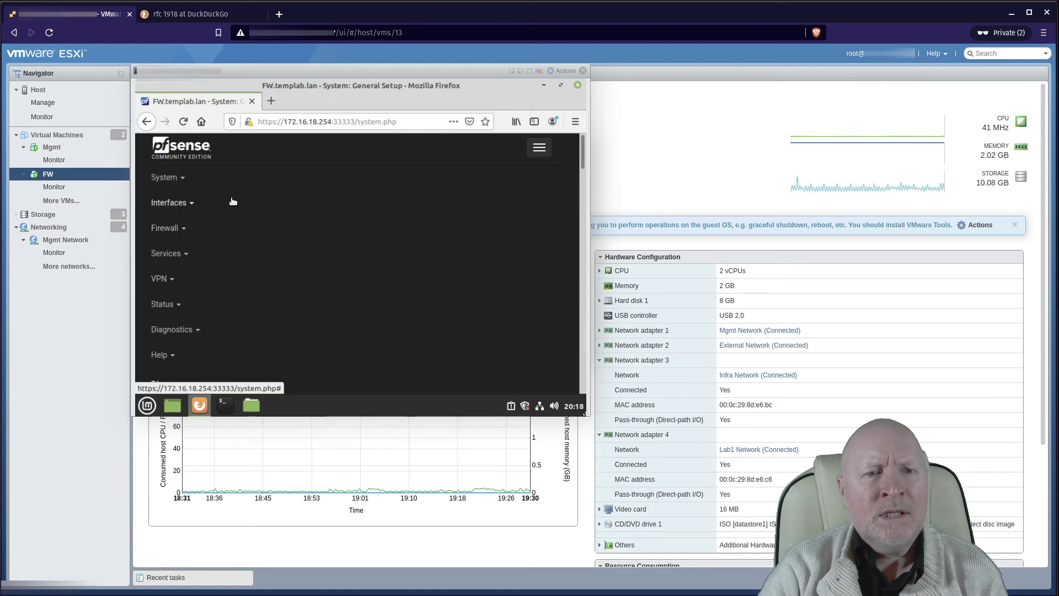
click(189, 182)
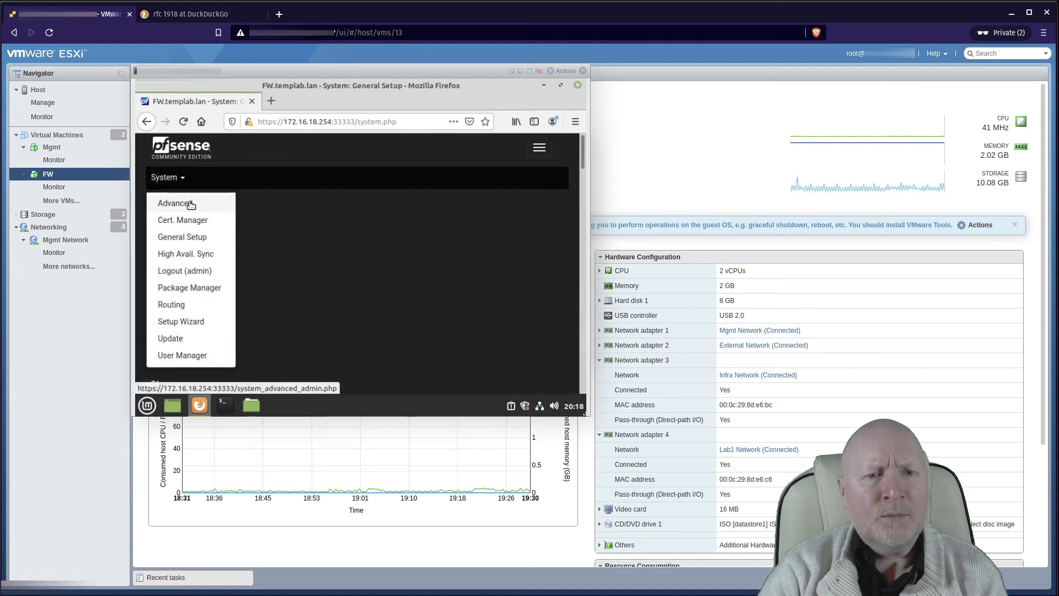
click(187, 197)
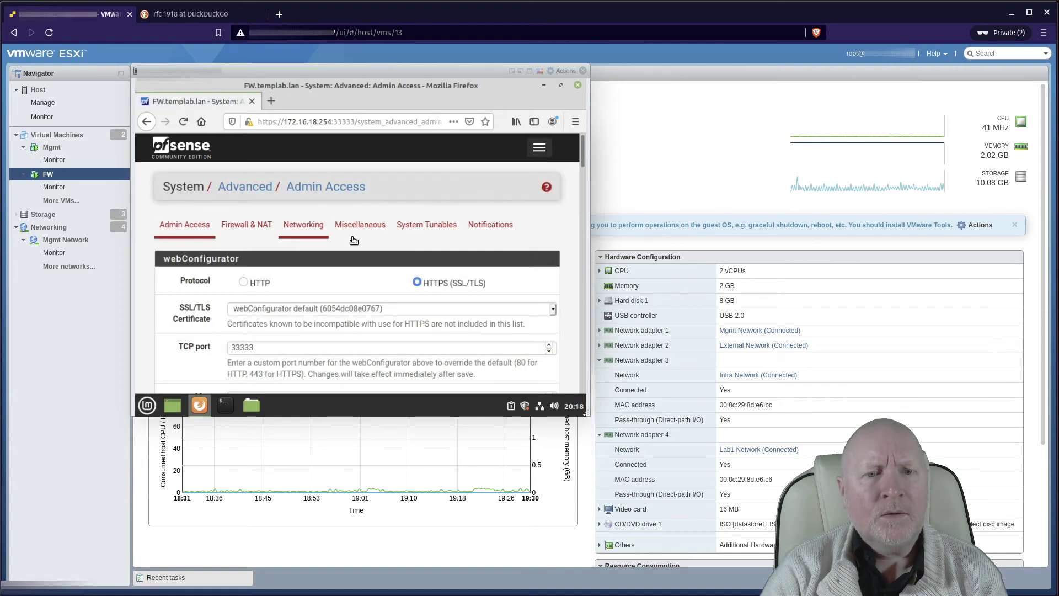
scroll(352, 241, down, 1)
scroll(353, 242, down, 2)
scroll(351, 241, down, 3)
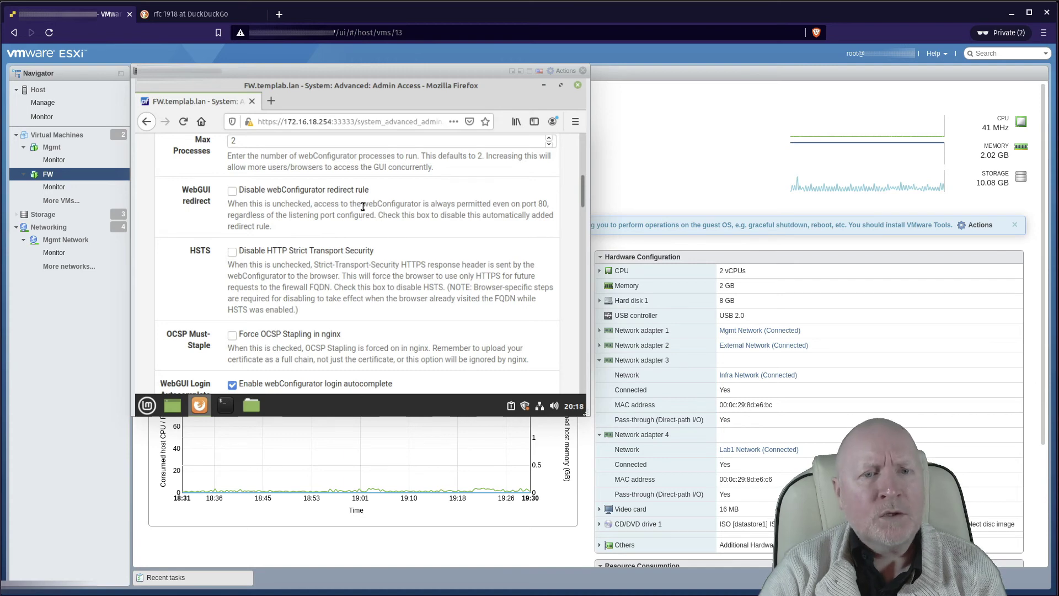
scroll(426, 292, down, 5)
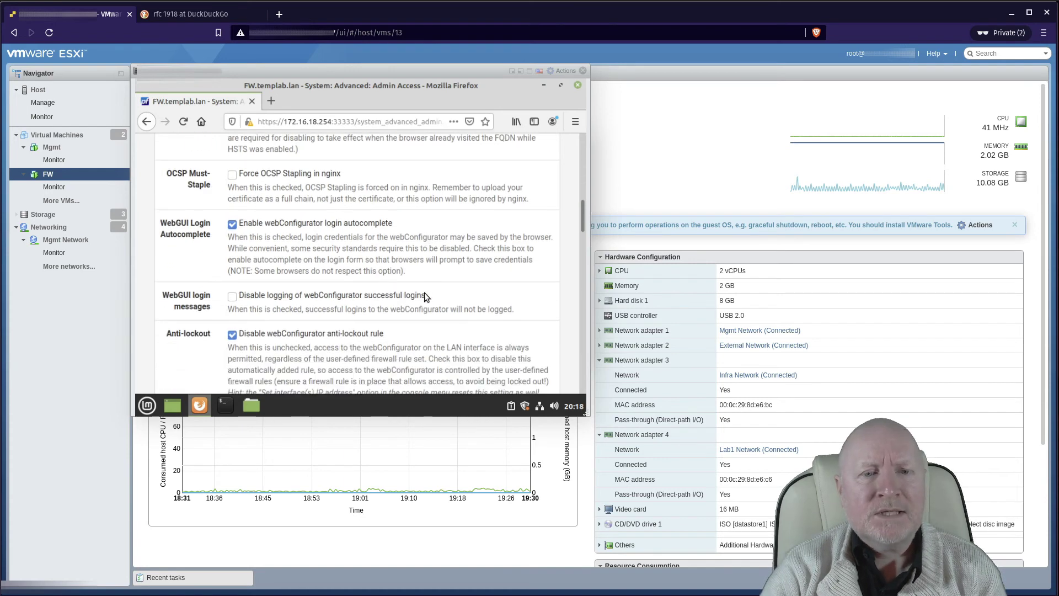
scroll(425, 294, down, 5)
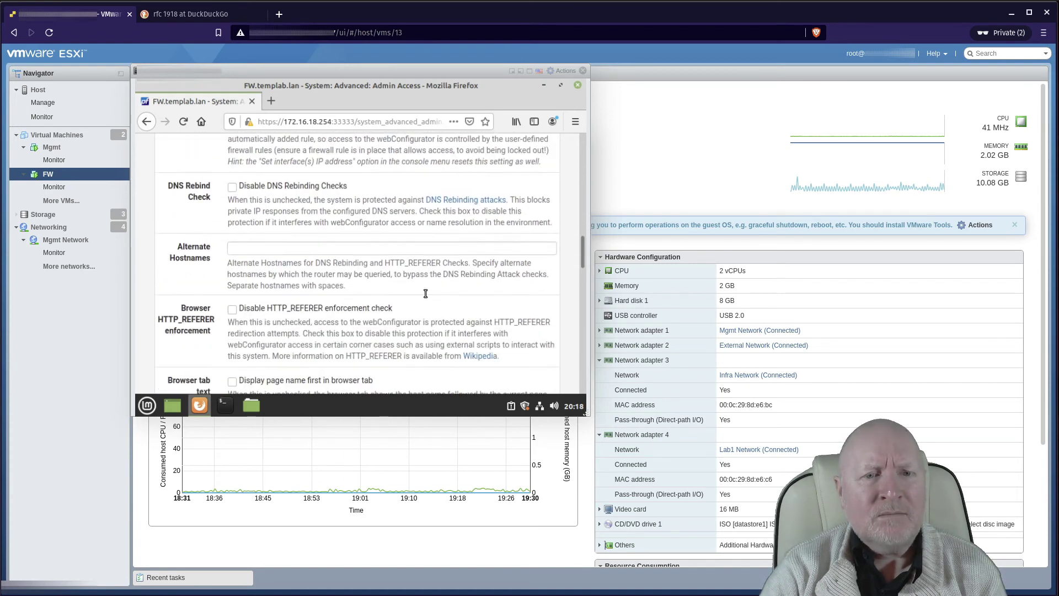
scroll(425, 293, down, 4)
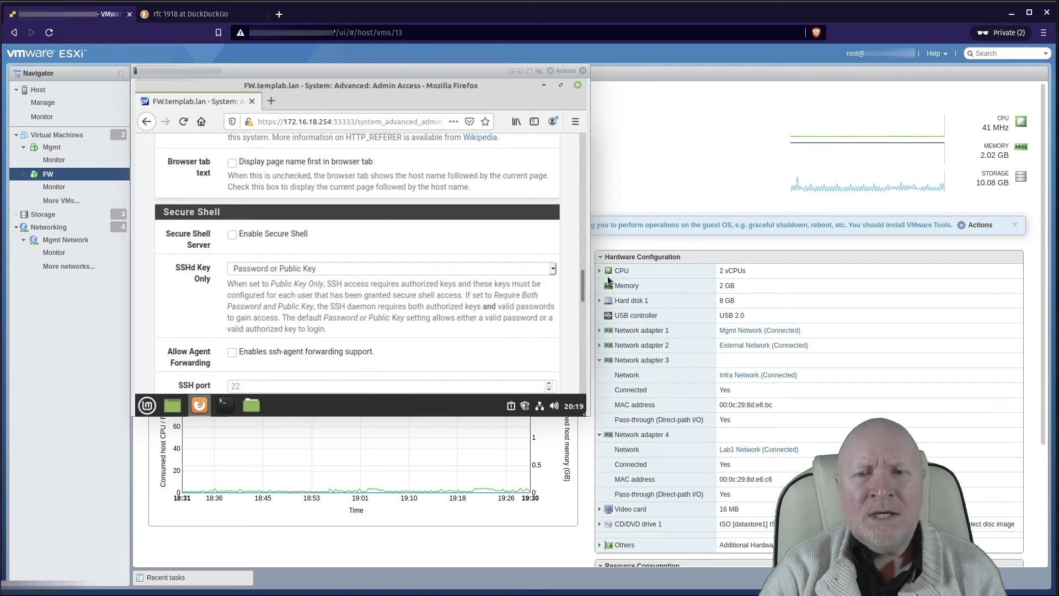
drag(581, 293, 561, 161)
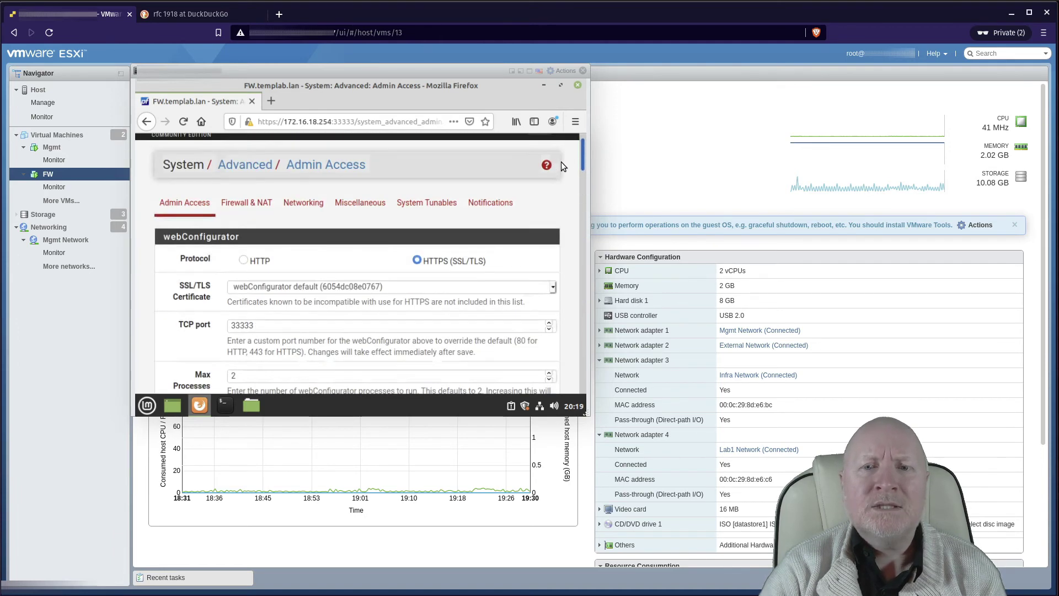
scroll(530, 227, up, 1)
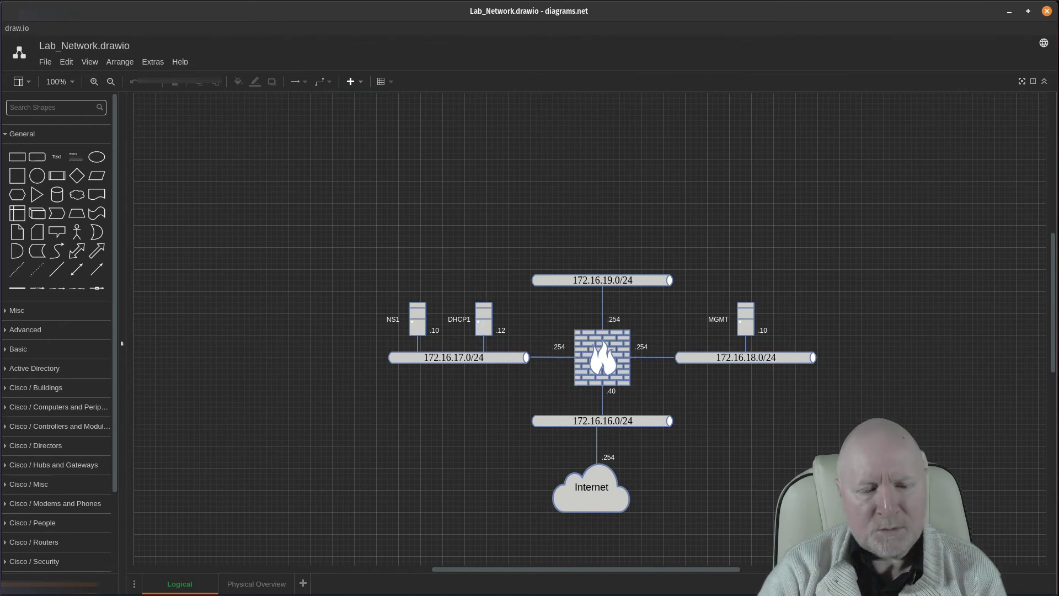
Step: Switch back to the firewall's web interface, open the DHCP Relay service, enable relaying and select the LAB1 interface
key(alt+Tab)
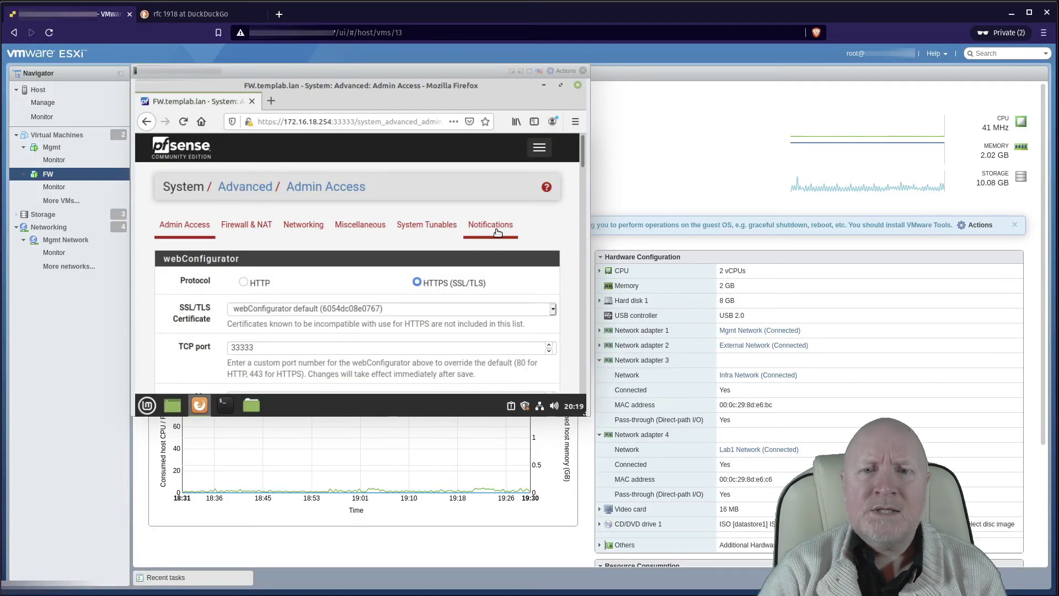
click(540, 150)
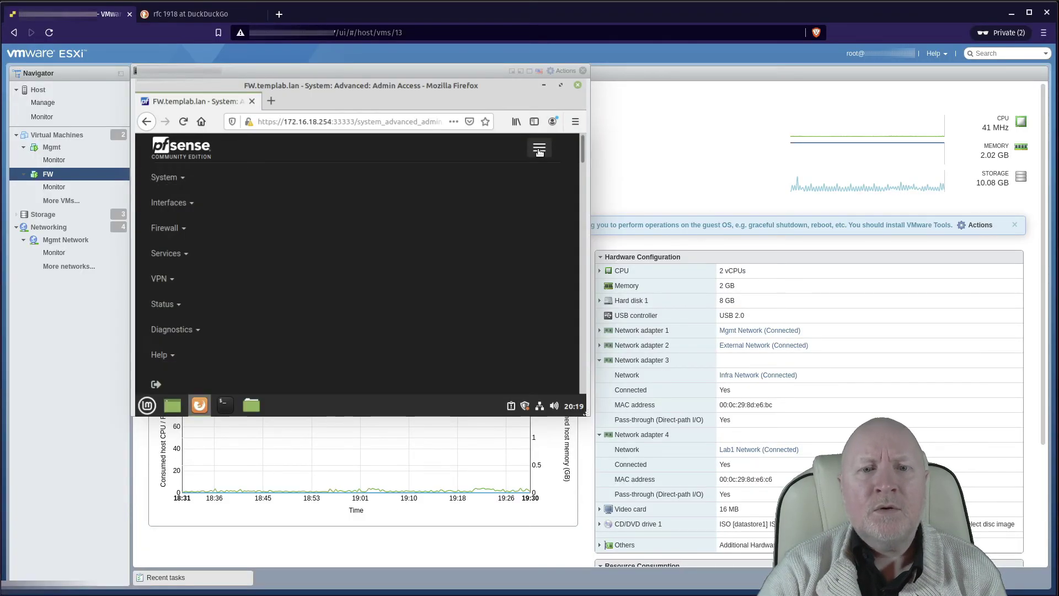
click(192, 257)
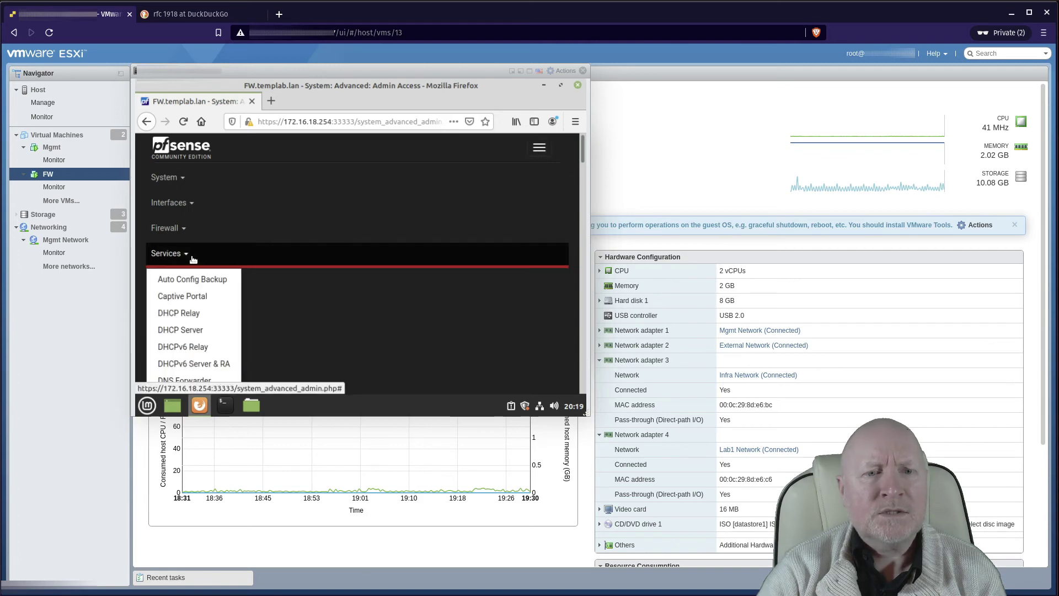
click(217, 318)
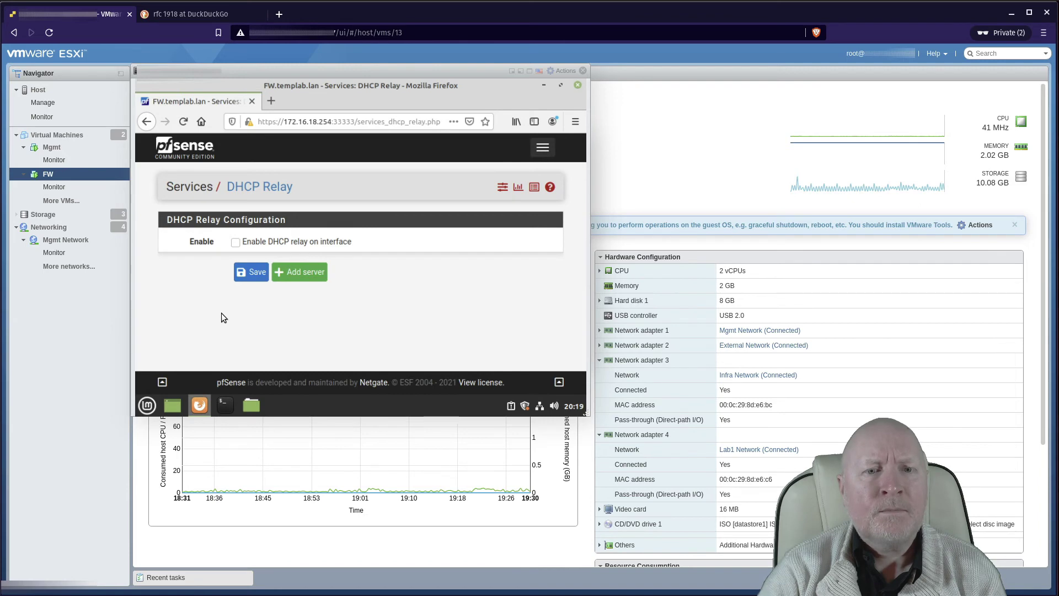
click(236, 243)
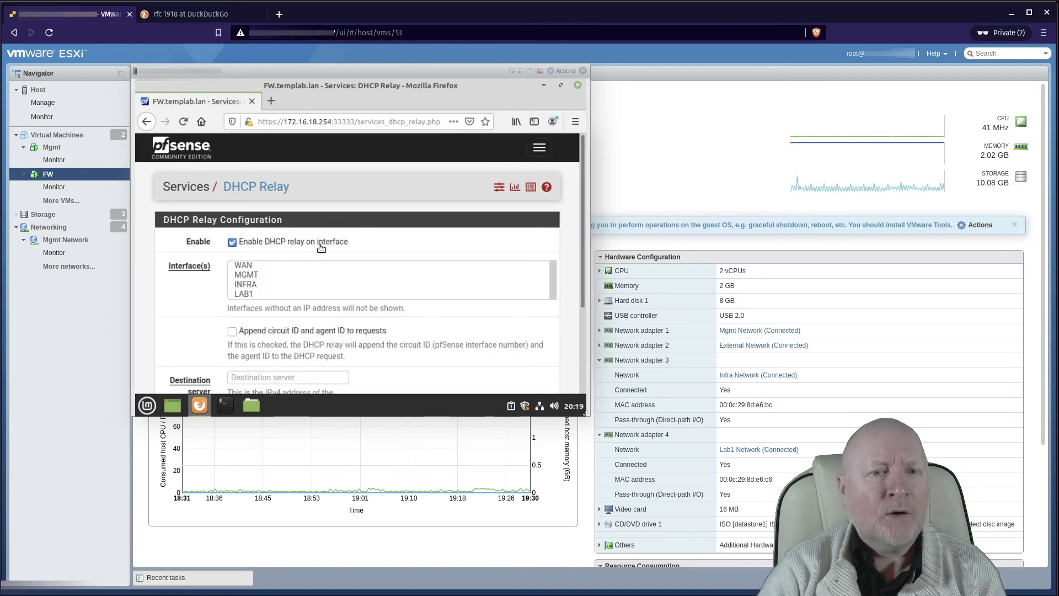
click(257, 294)
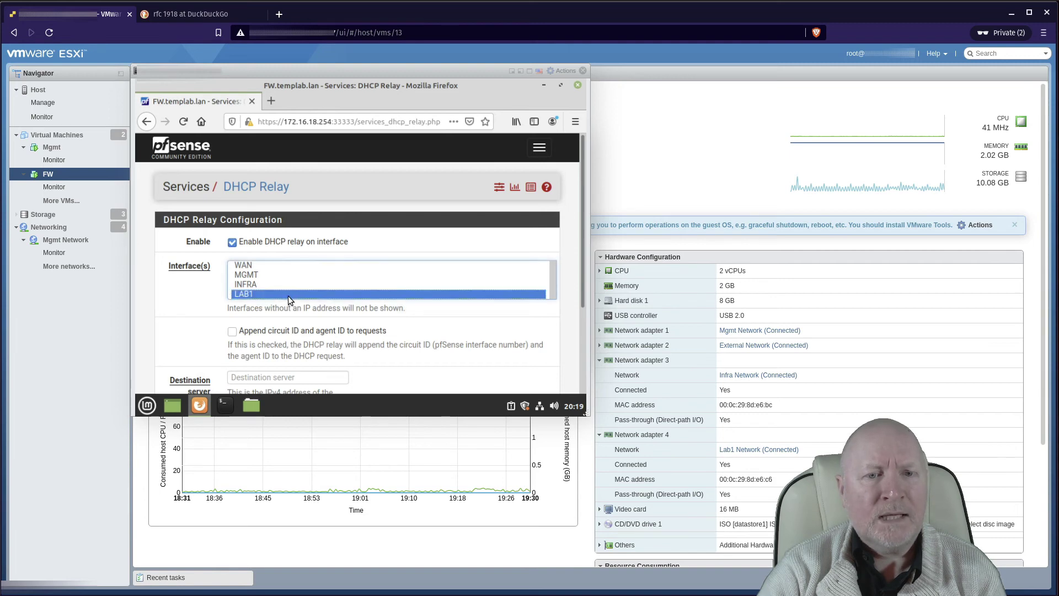
Step: Set the DHCP relay's destination server to 172.16.17.12 and save the relay configuration
scroll(455, 318, down, 3)
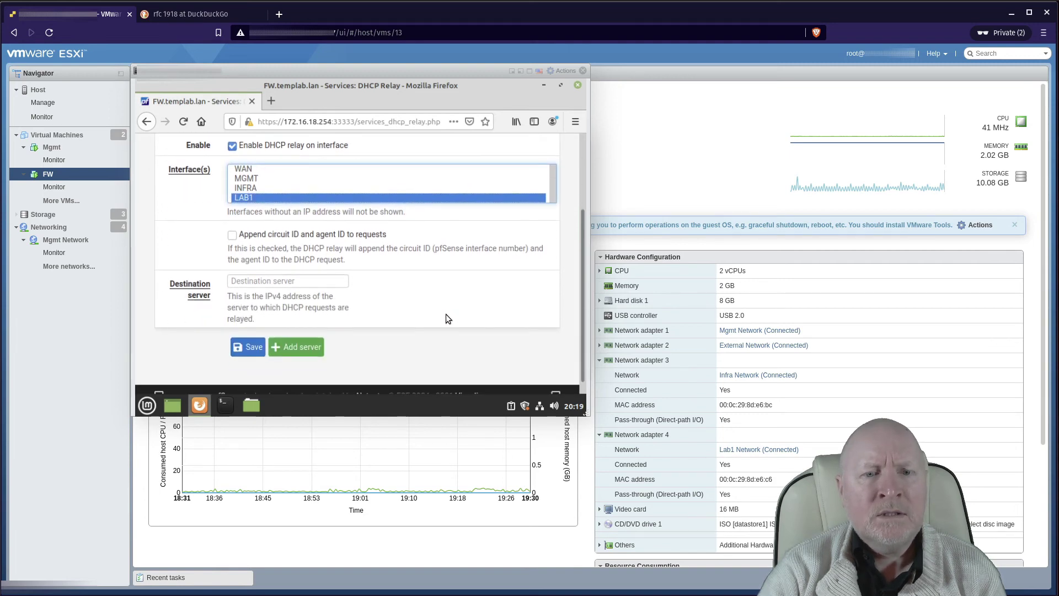
click(281, 279)
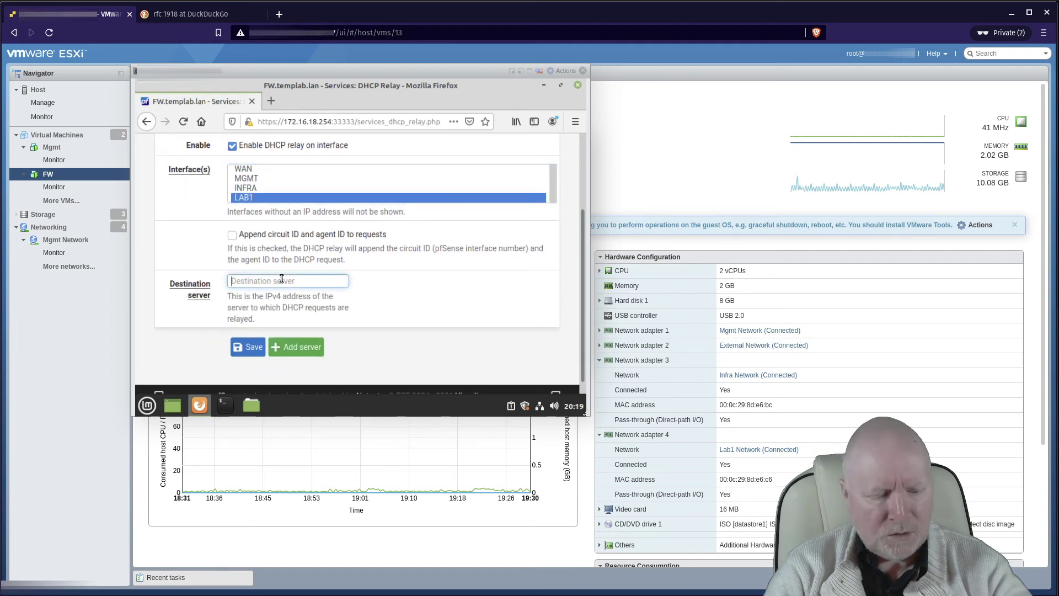
text(172)
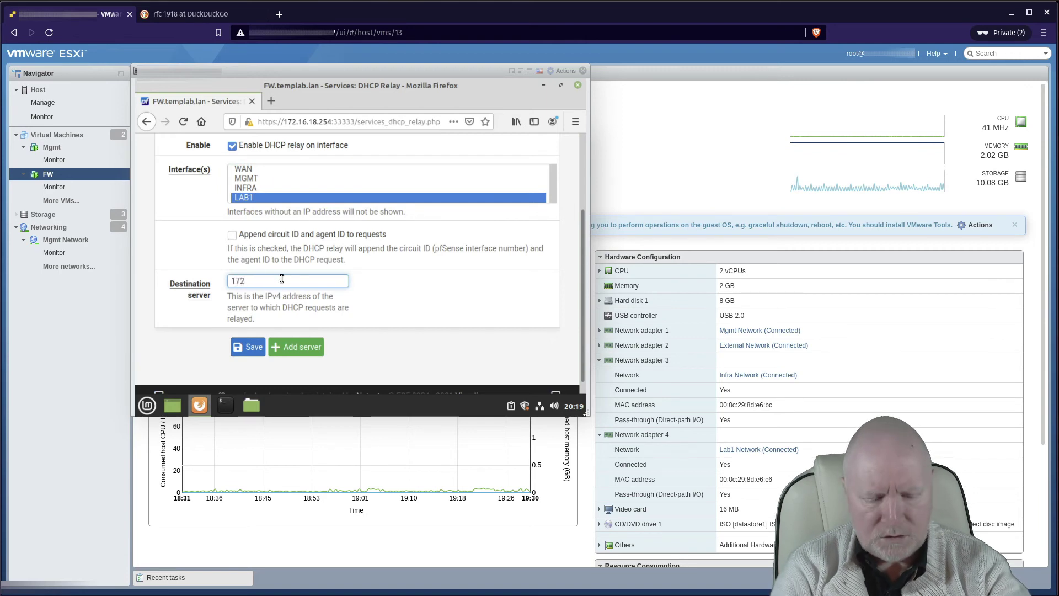
text(.16.1)
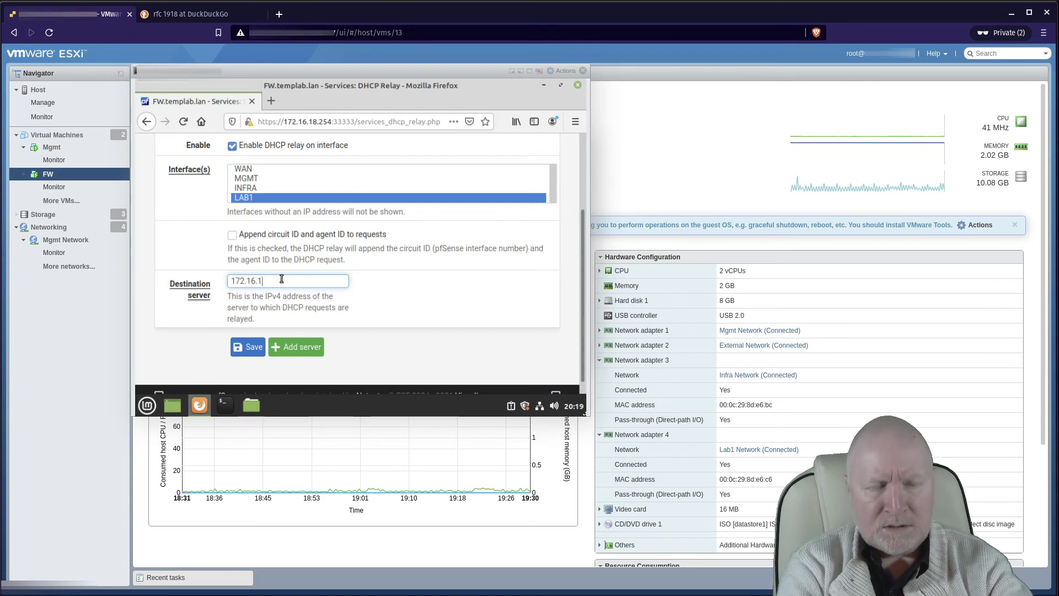
text(7.190)
key(BackSpace)
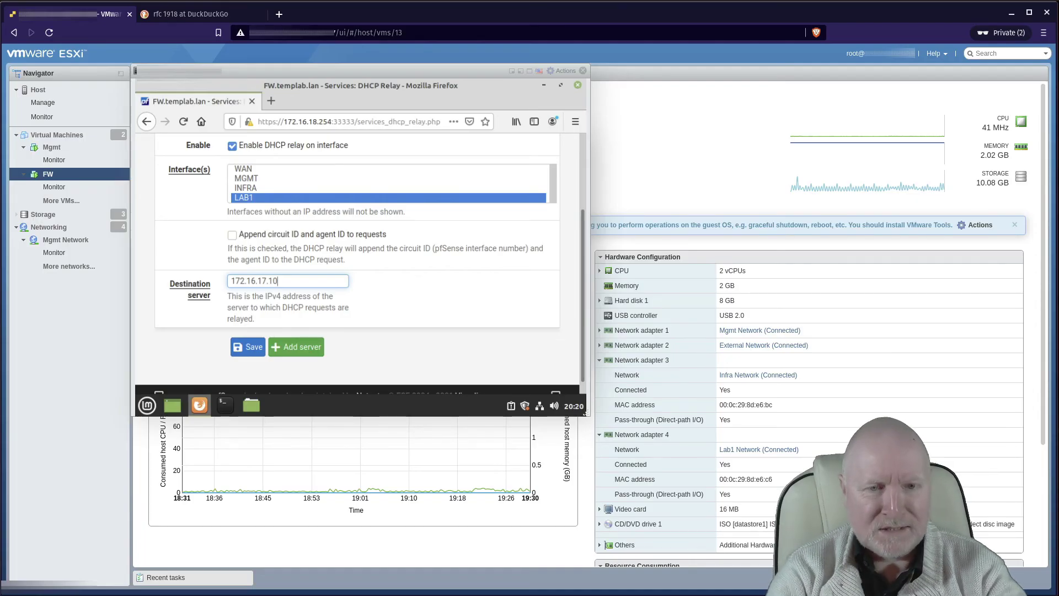
key(BackSpace)
text(2)
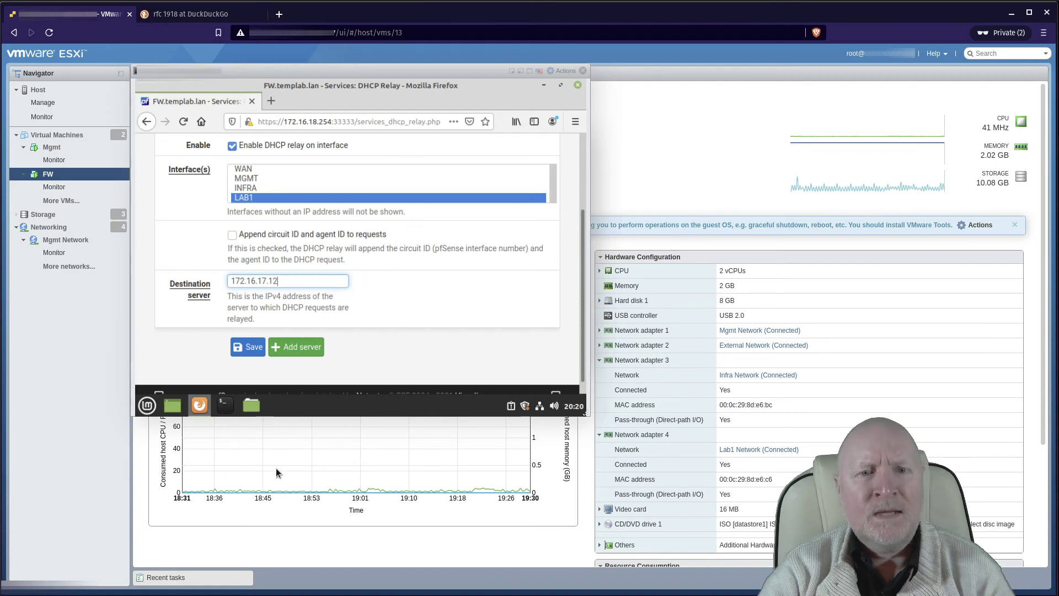
click(248, 347)
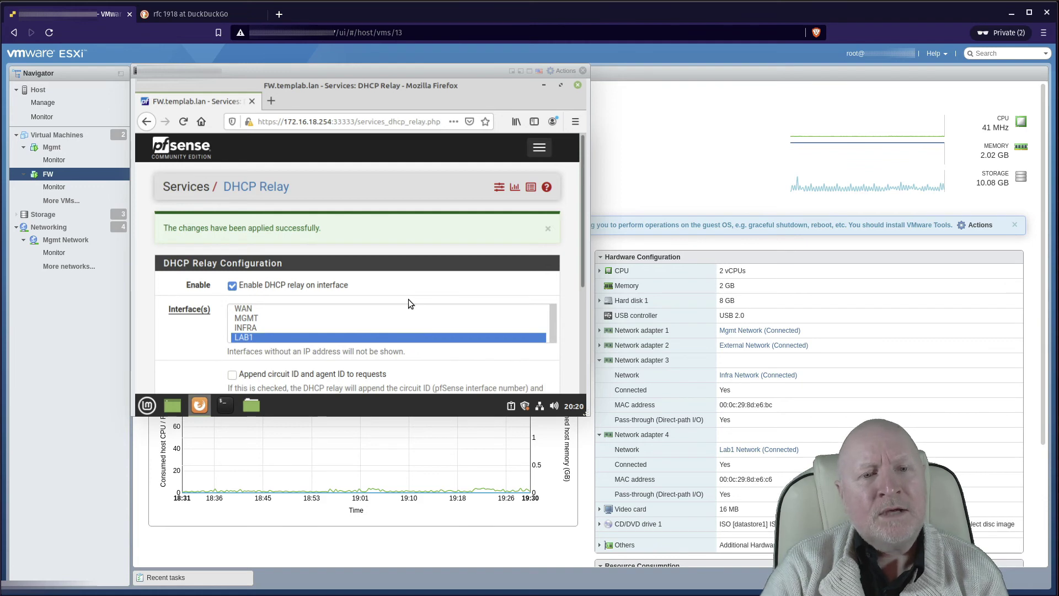
scroll(408, 299, down, 1)
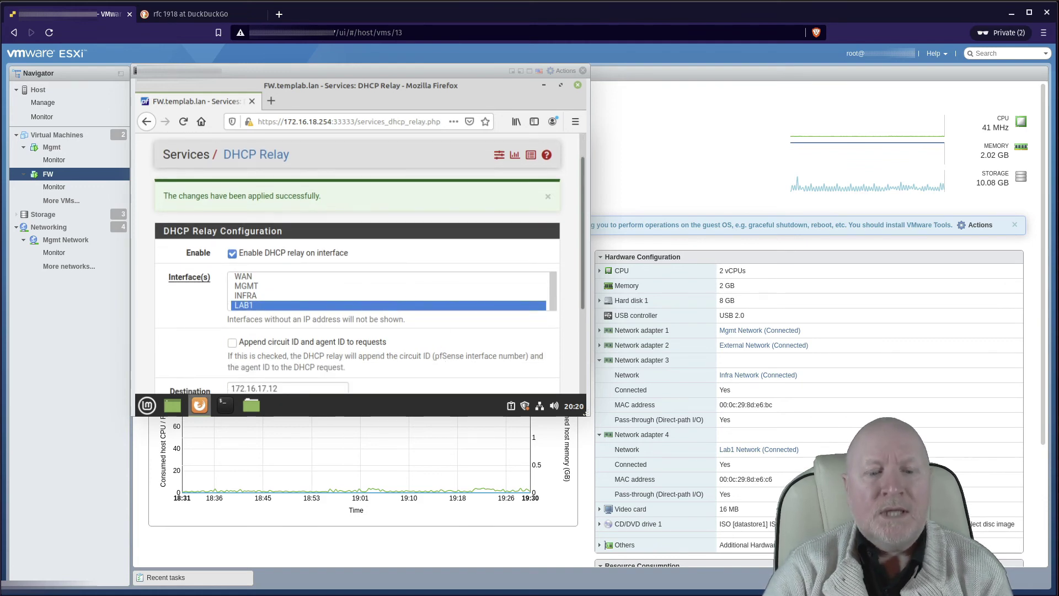
key(alt+Tab)
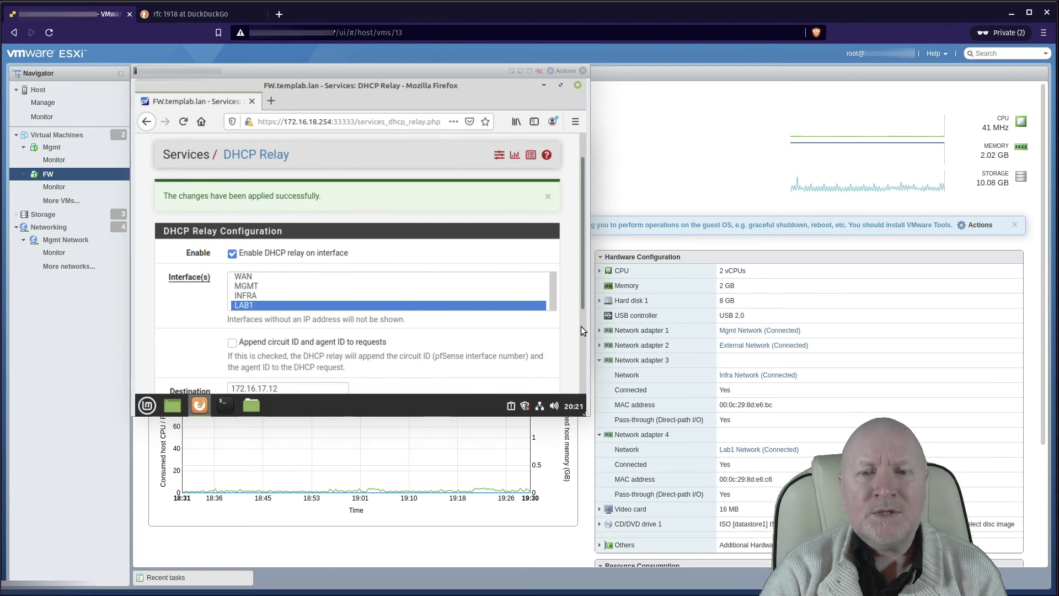
scroll(581, 326, down, 3)
scroll(581, 319, up, 3)
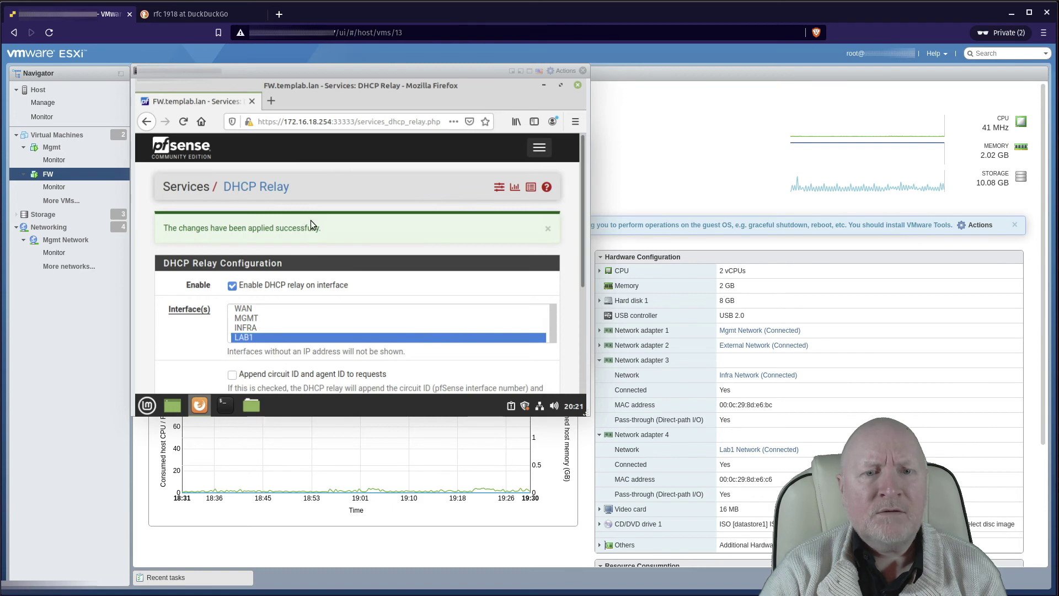
Step: Open the Backup & Restore diagnostics and look over the backup area, package, RRD data, extra data and encryption options
click(539, 148)
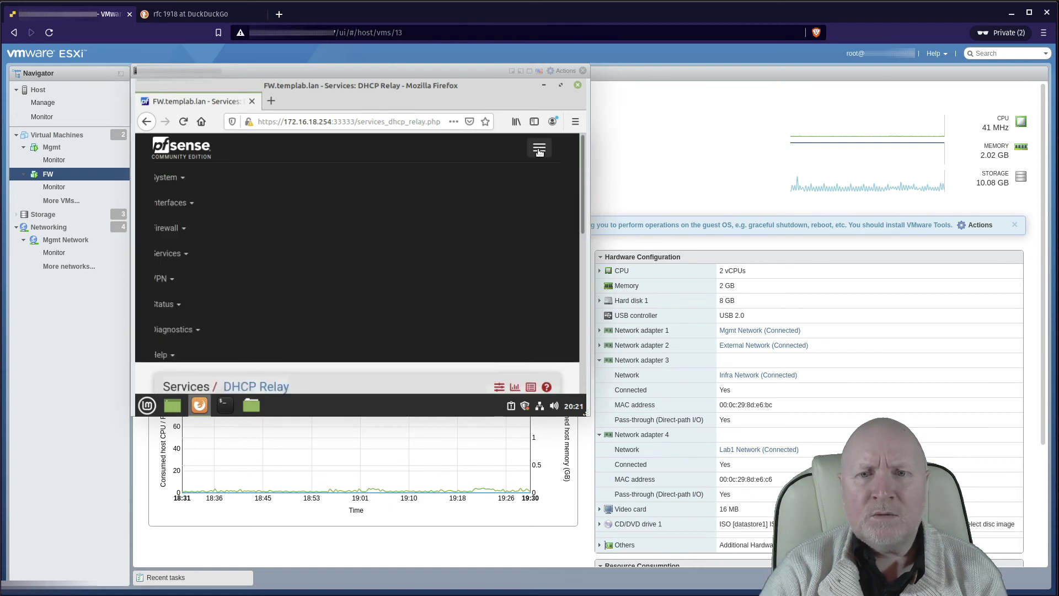
click(185, 330)
scroll(292, 298, down, 1)
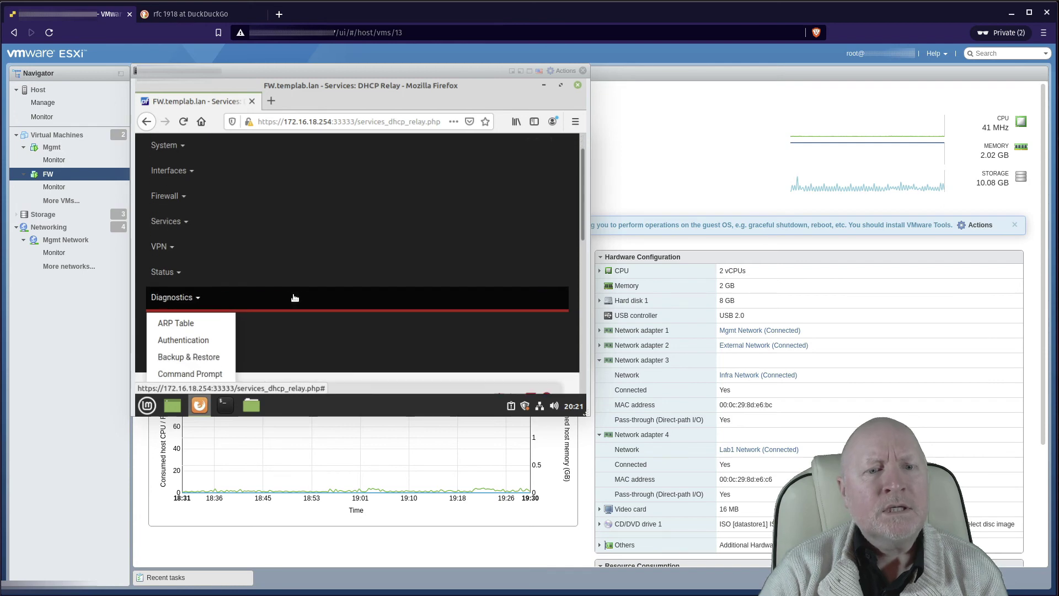
click(223, 357)
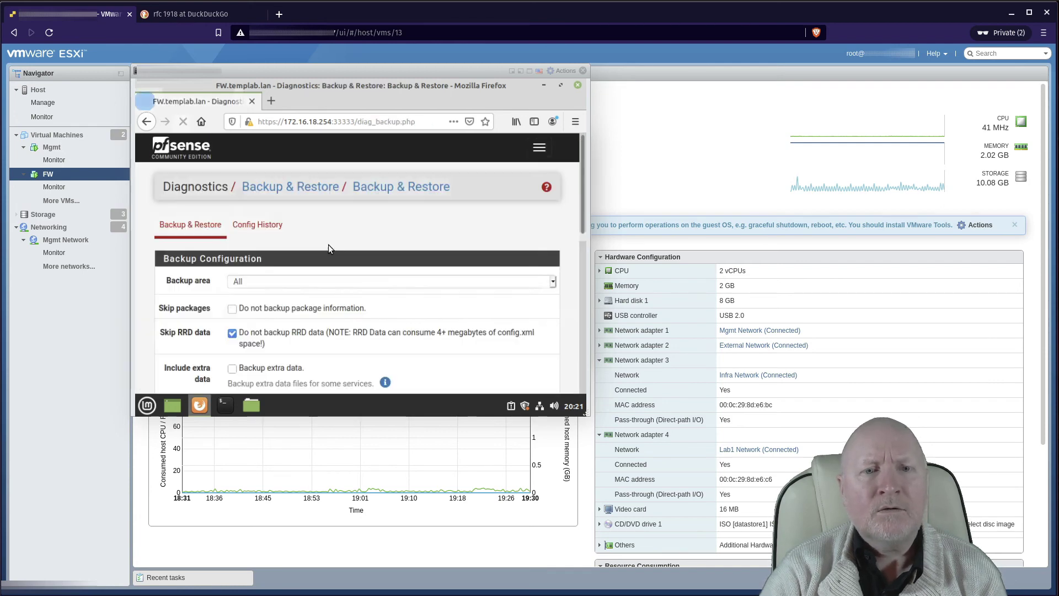
scroll(322, 251, down, 3)
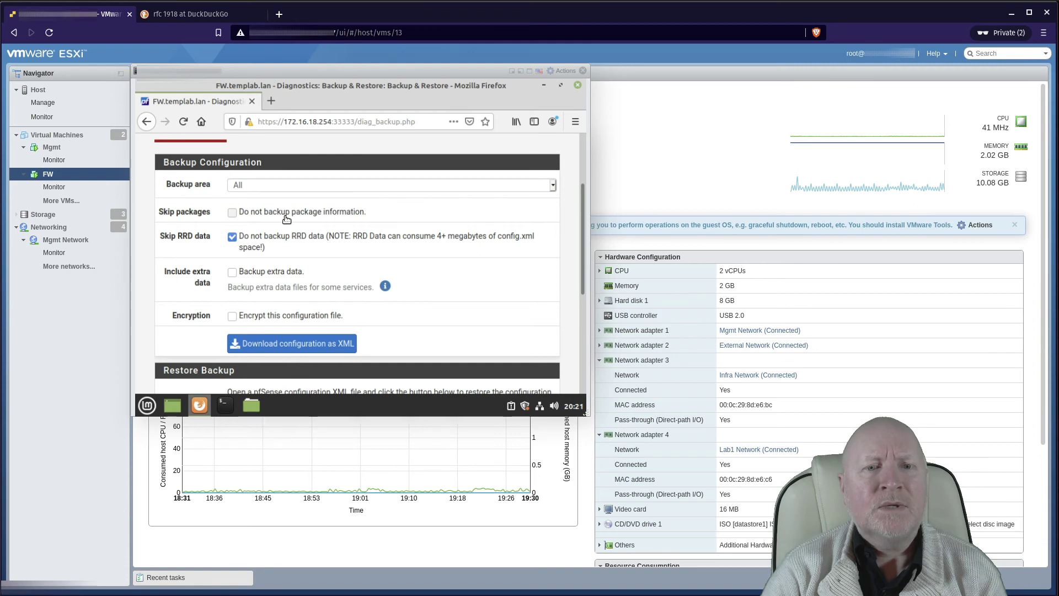
click(309, 354)
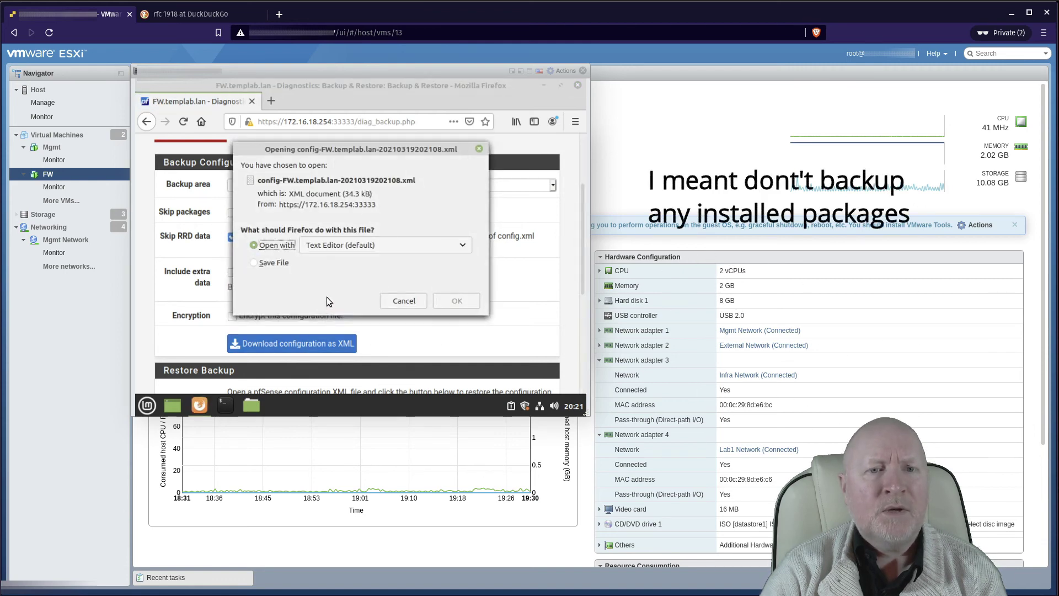
click(272, 264)
click(396, 299)
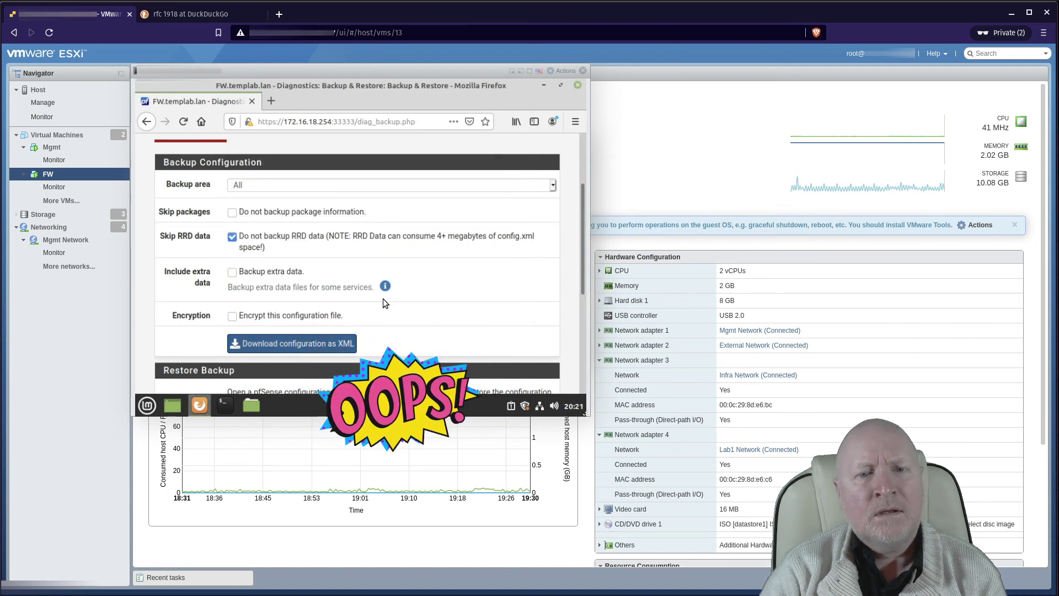
Step: Look for the configuration backup file in the file manager's Downloads and Documents folders
click(259, 400)
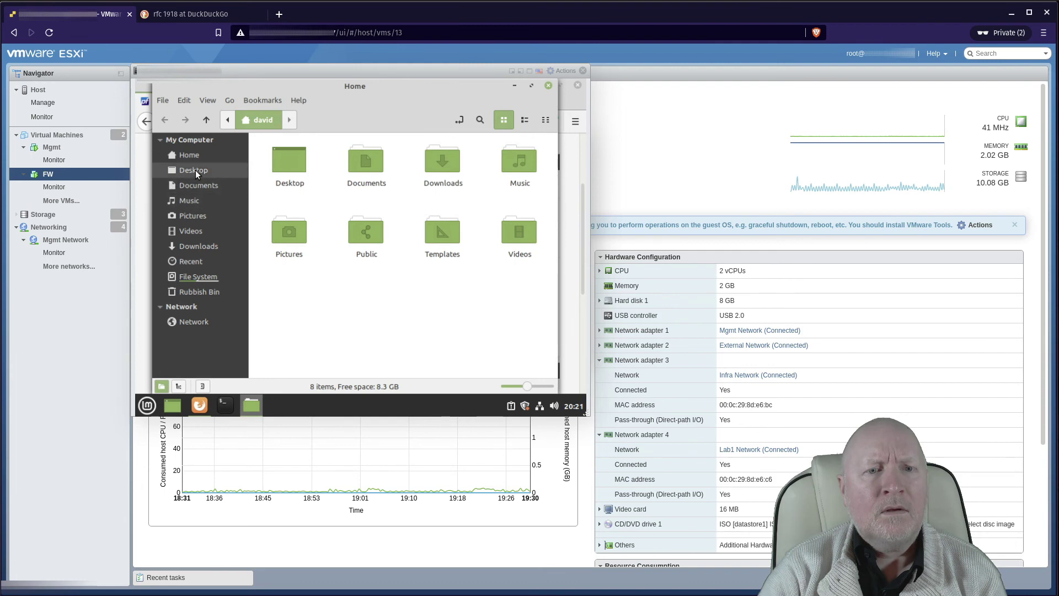
click(192, 247)
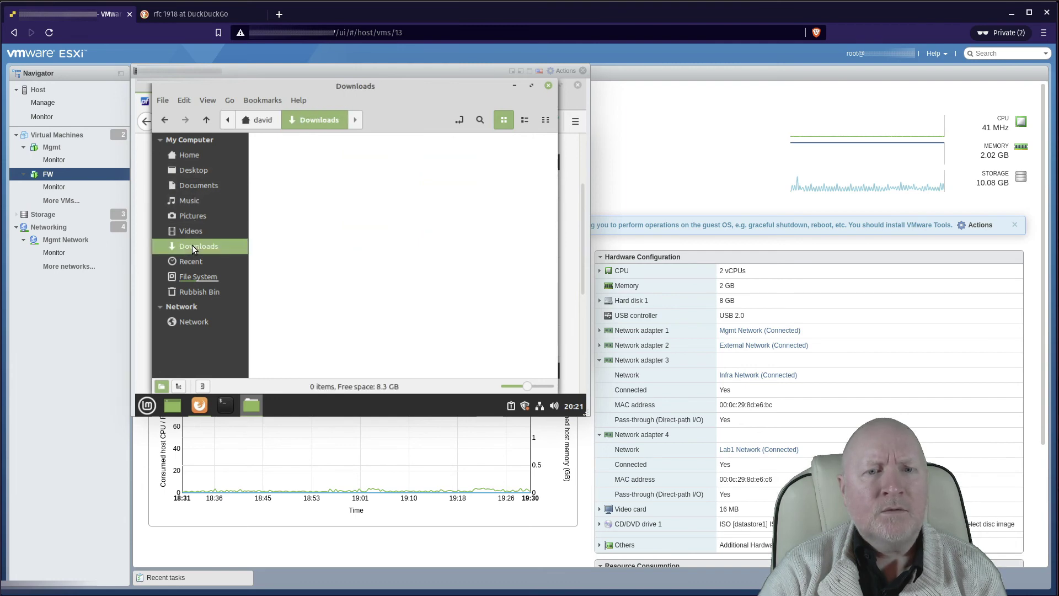
click(203, 187)
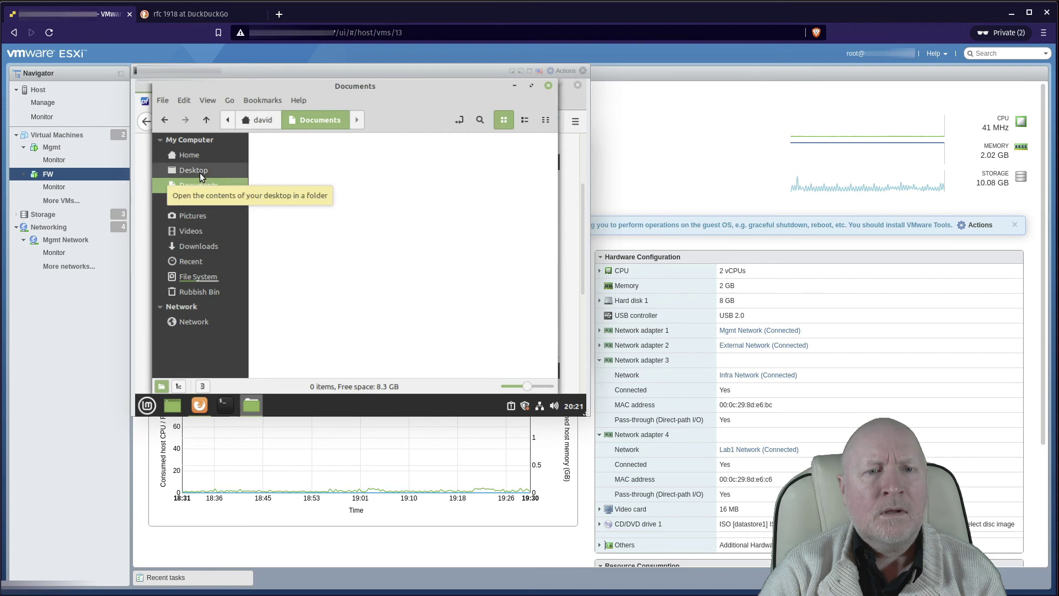
click(200, 174)
click(196, 188)
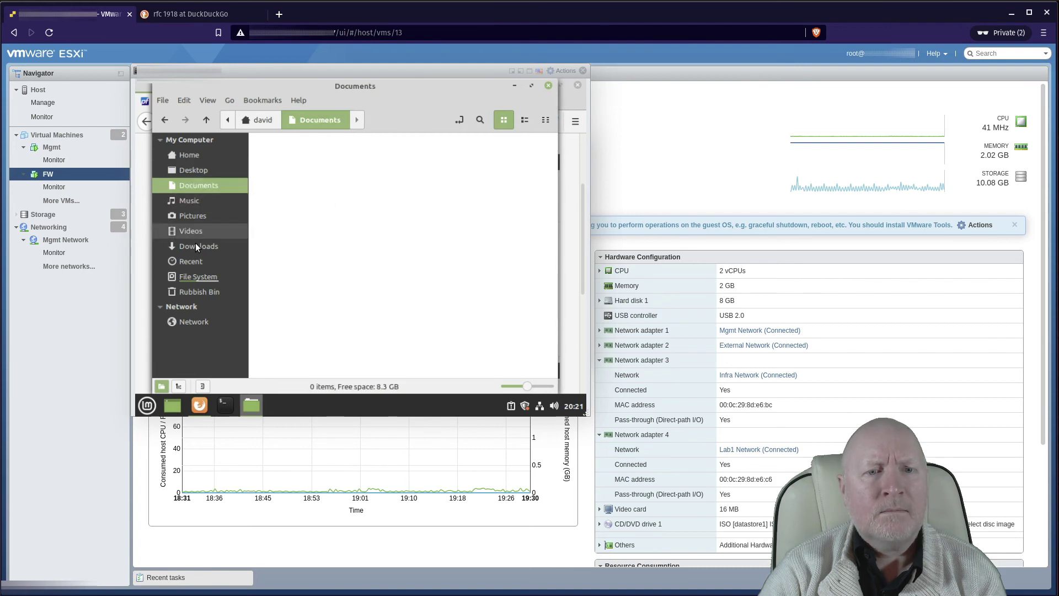
click(195, 244)
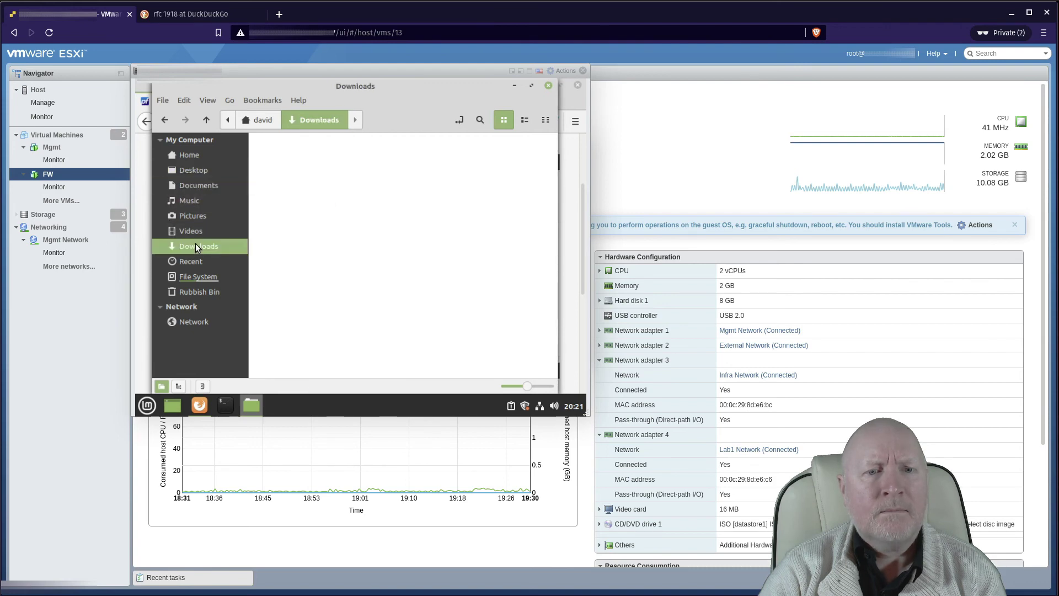
Step: Return to Firefox, download the firewall configuration as XML and save the file instead of opening it
click(199, 409)
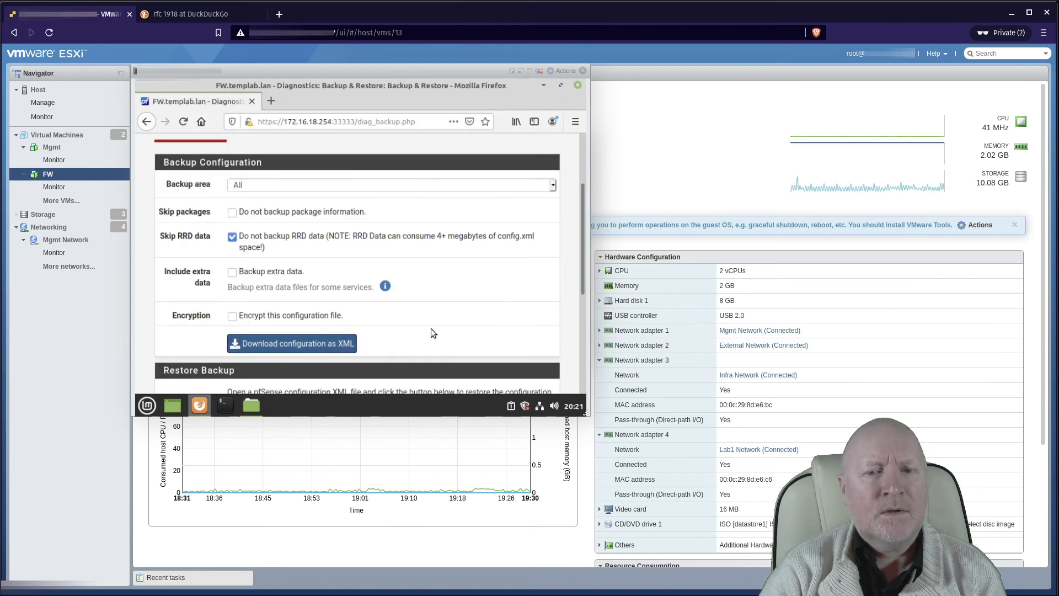
click(324, 353)
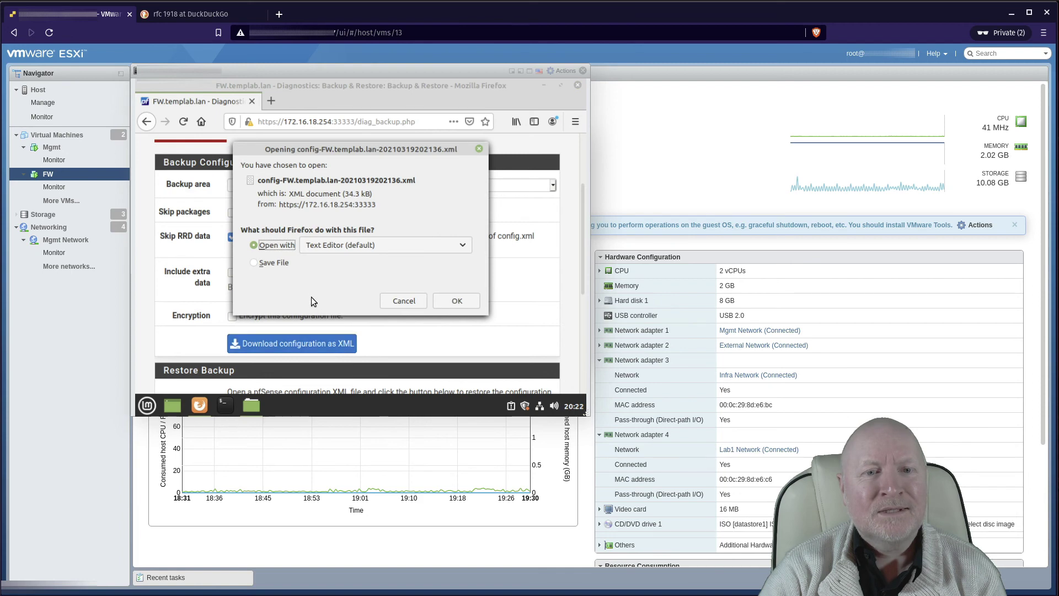
click(286, 263)
click(346, 247)
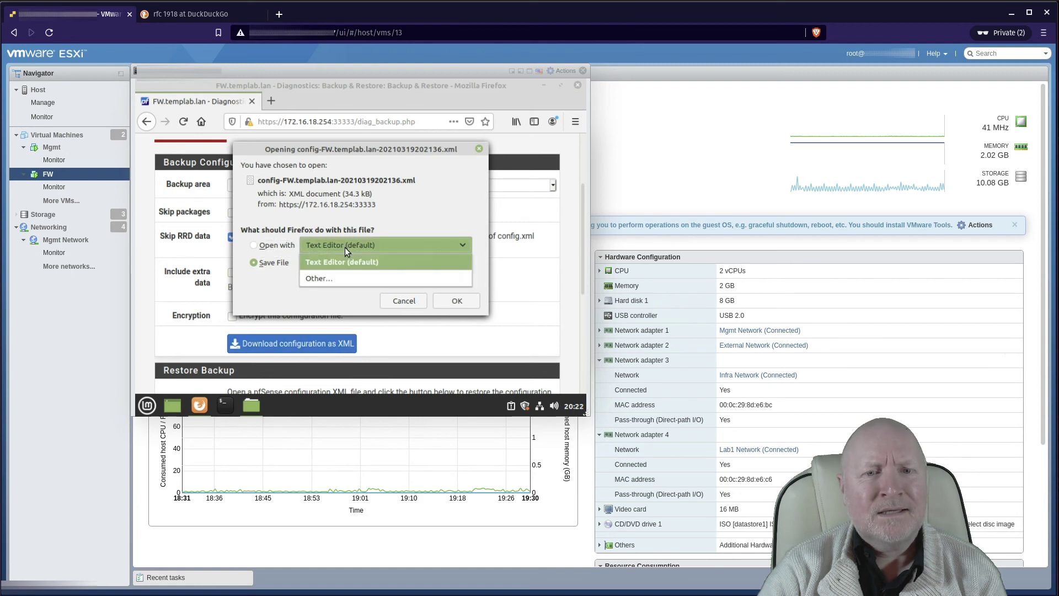
click(345, 248)
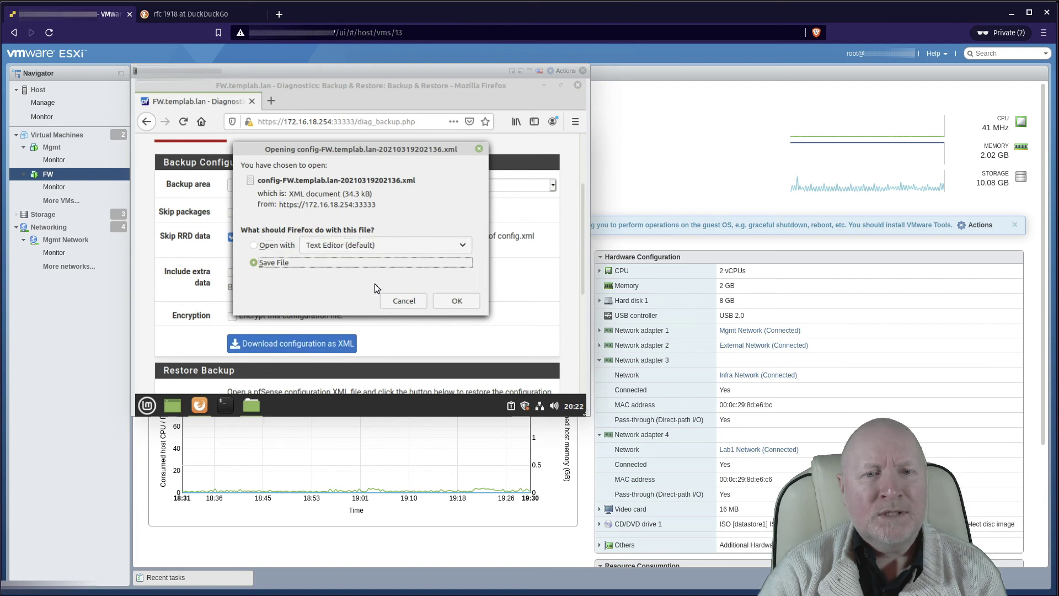
click(445, 300)
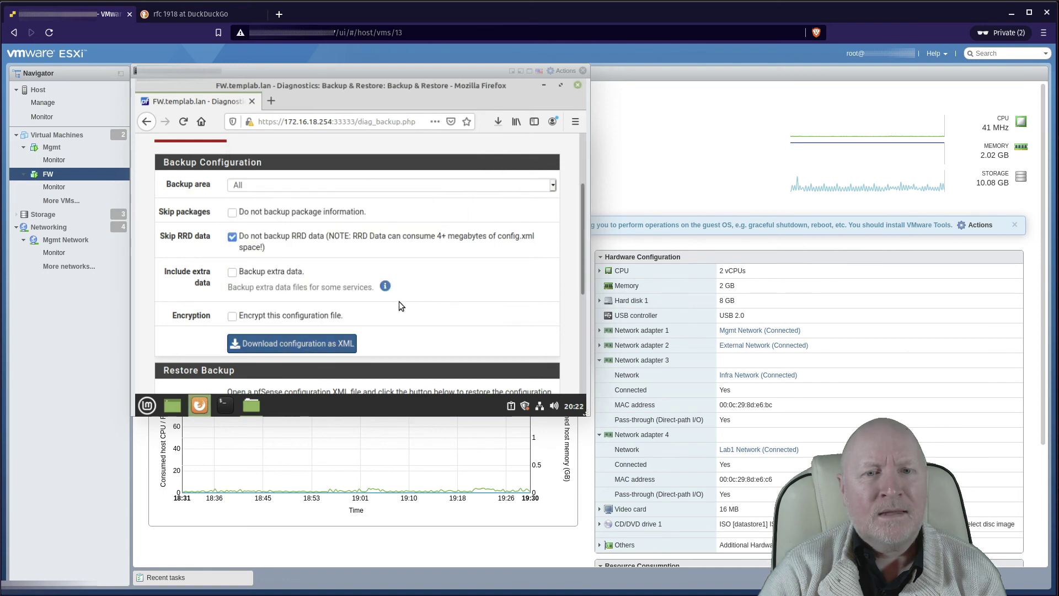
Step: Check the Downloads folder for the saved configuration file, minimize the file manager and view the Restore Backup options
click(254, 407)
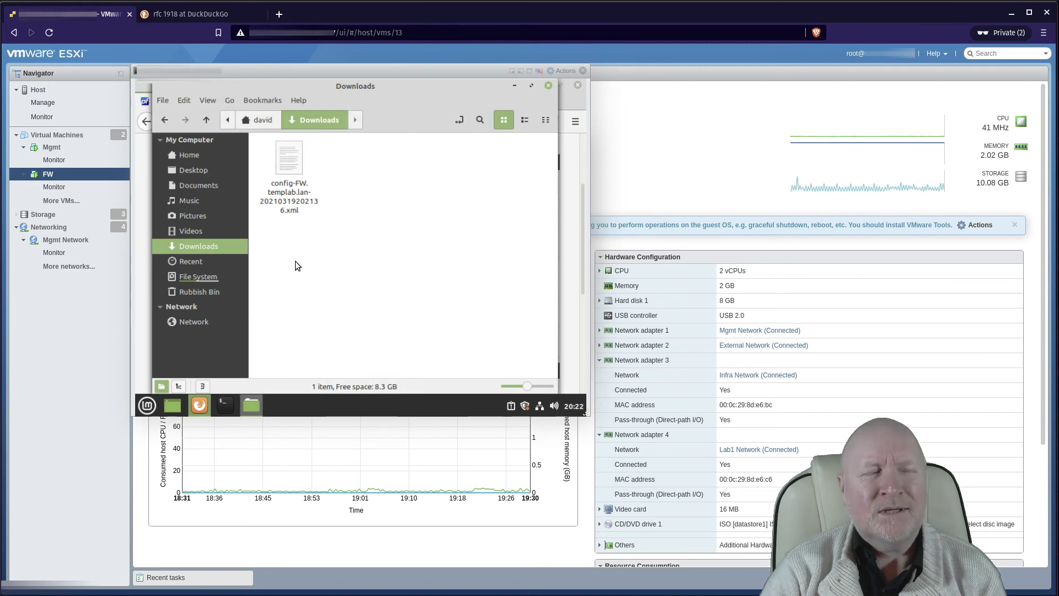
click(514, 86)
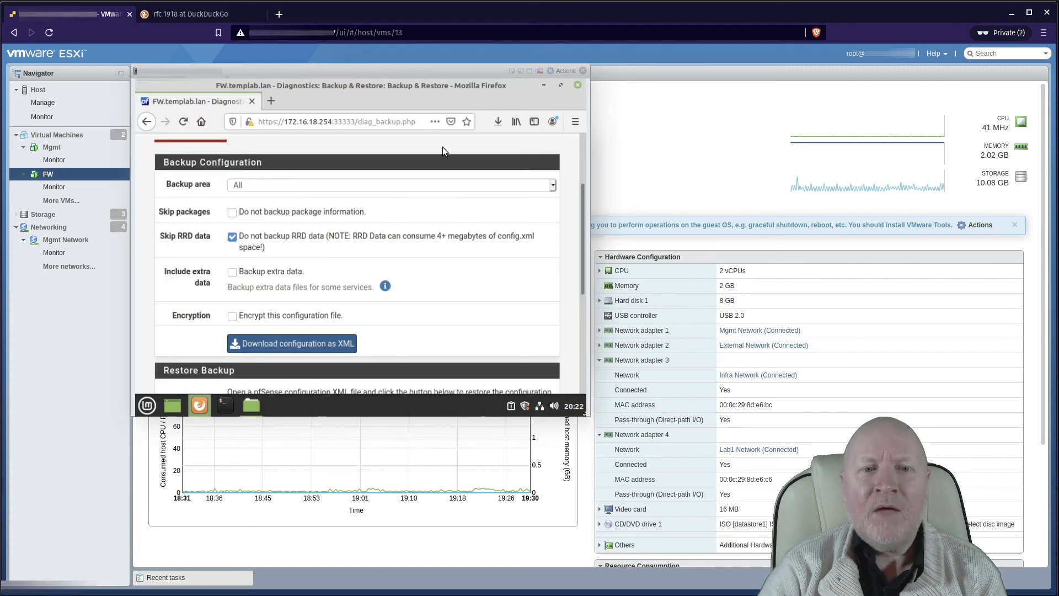
scroll(501, 261, down, 3)
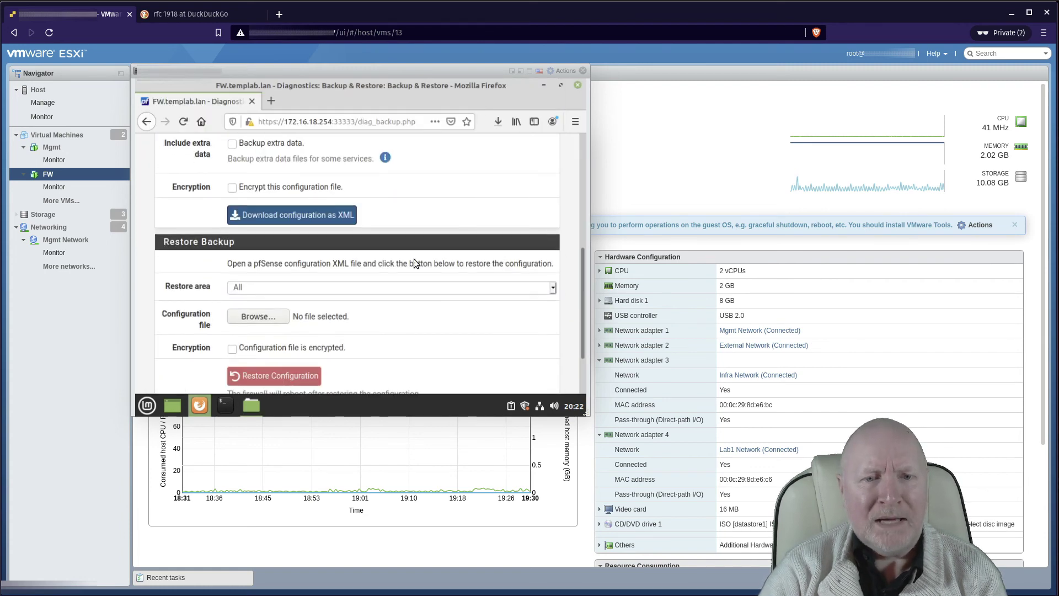
Step: Check Firefox's recent downloads for the configuration XML, then close Firefox and minimize the Mgmt virtual machine's console
click(342, 215)
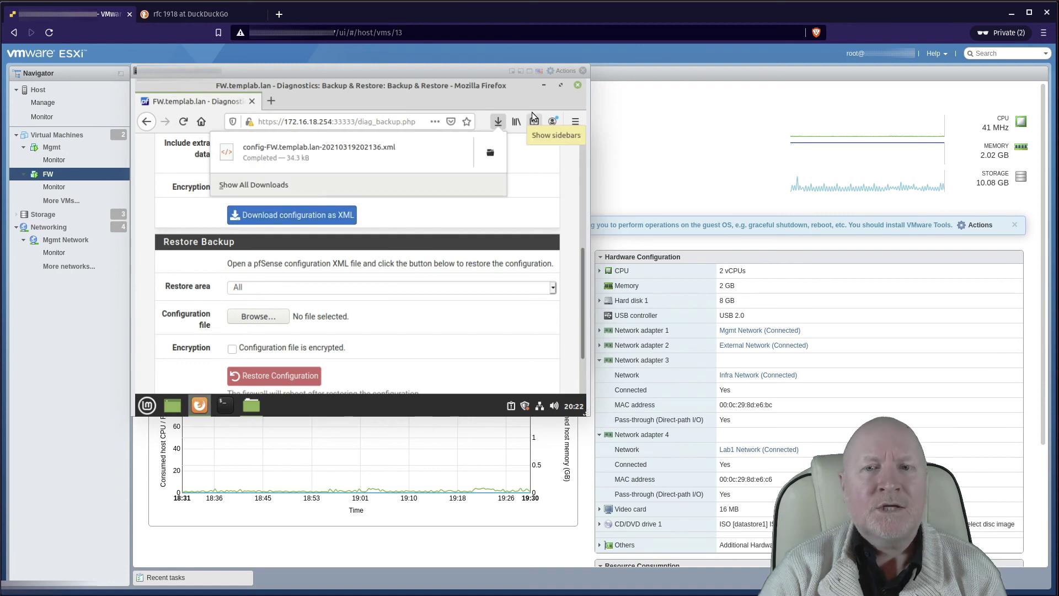
click(576, 86)
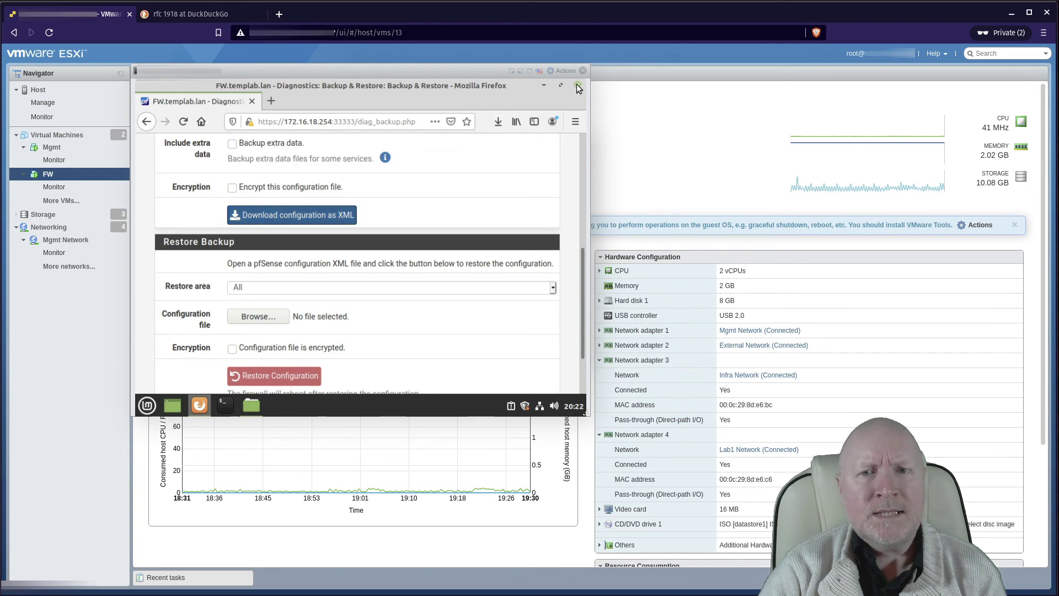
click(577, 86)
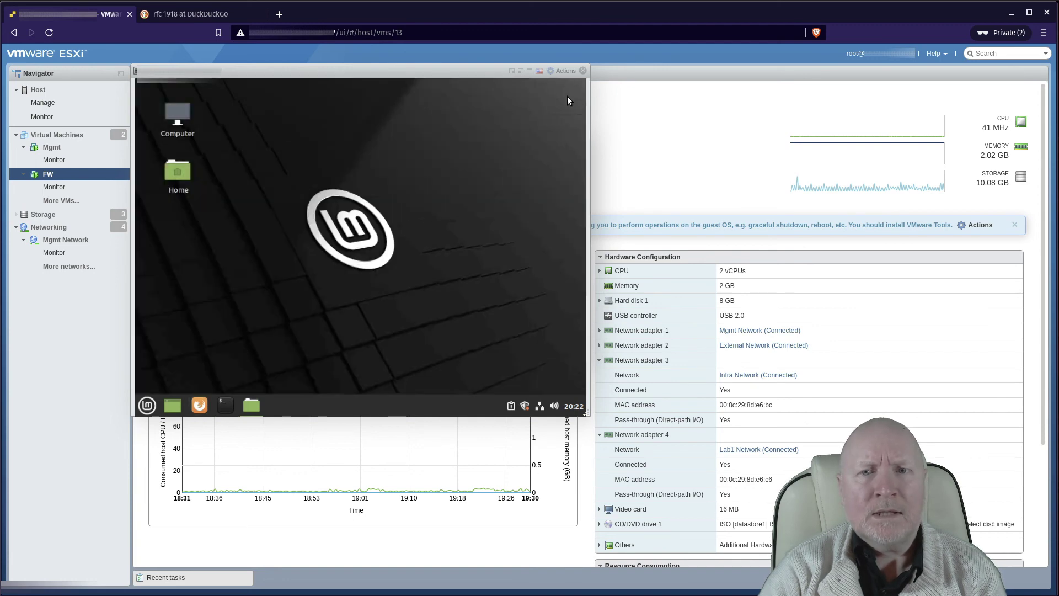
click(520, 73)
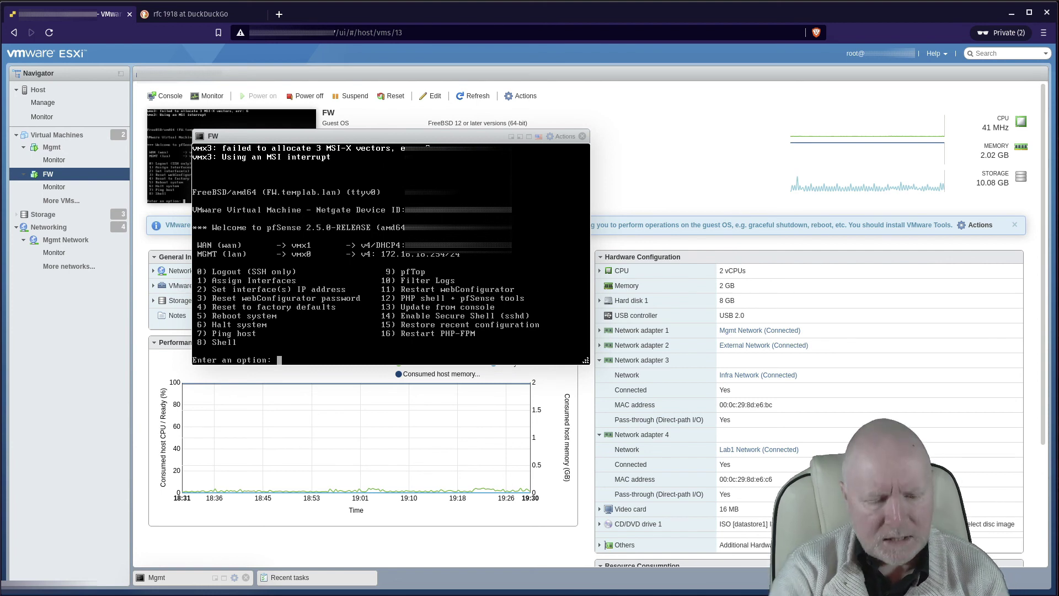
Step: Halt the pfSense system from the FW console with option 6, confirm the shutdown with y, and close the console
text(6)
key(Return)
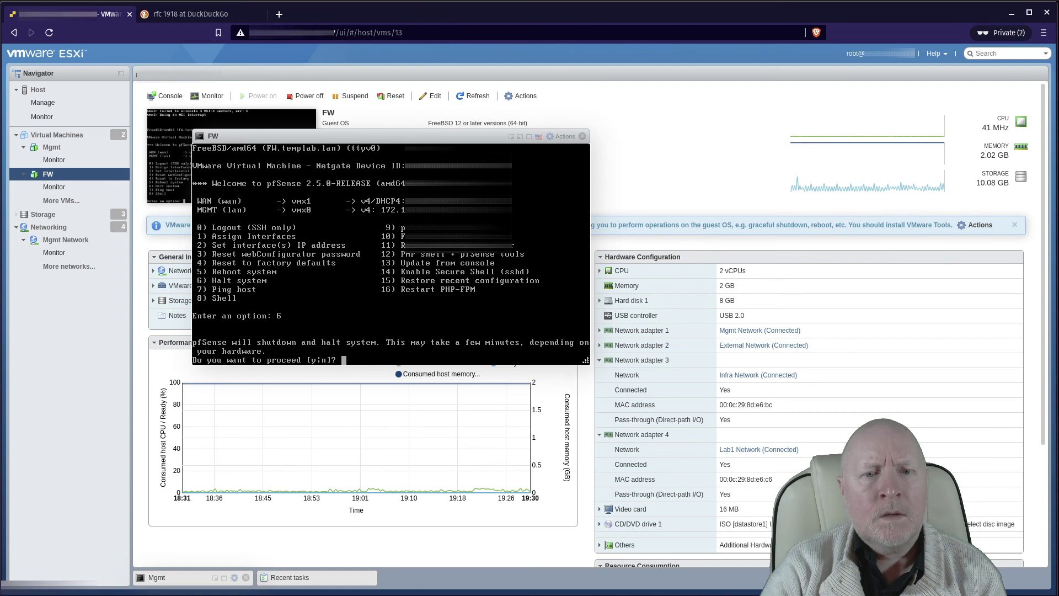
text(y)
key(Return)
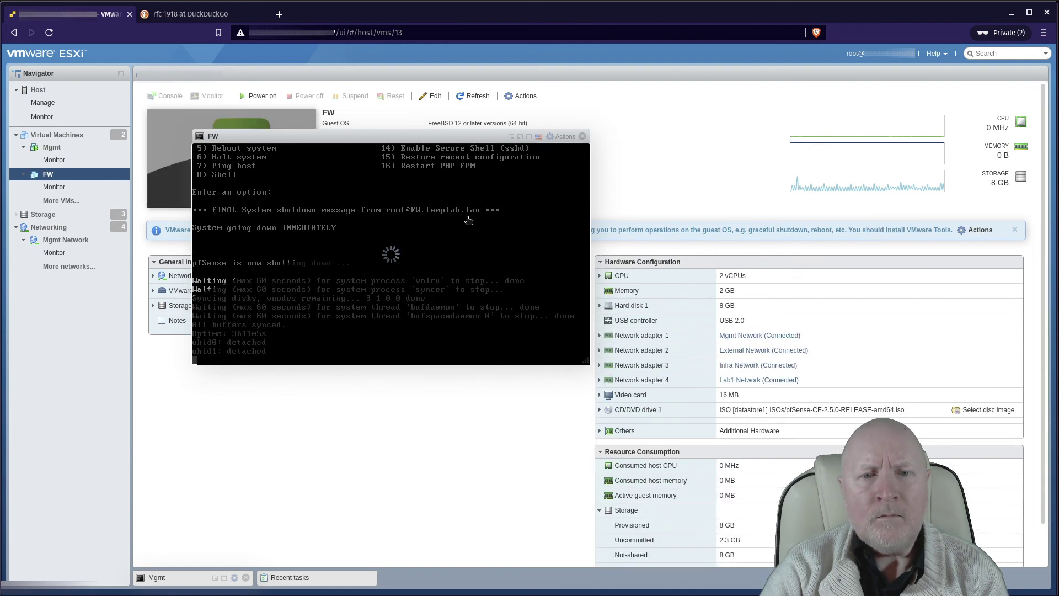
click(582, 137)
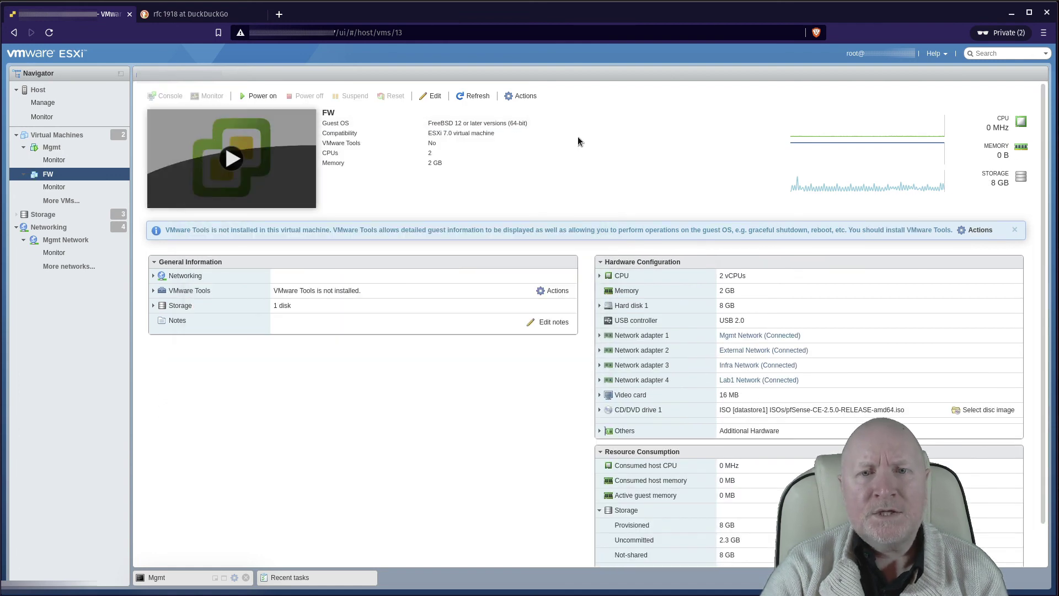
Step: Take a snapshot of the powered-off FW virtual machine named "Base Snapshot", leaving the description empty
click(523, 96)
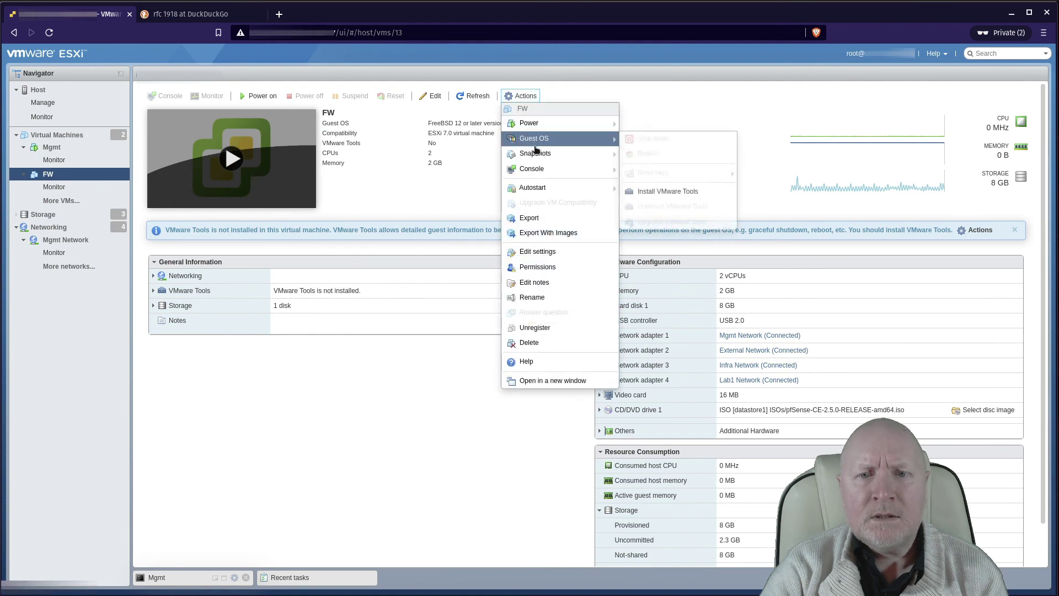
mouse_move(581, 158)
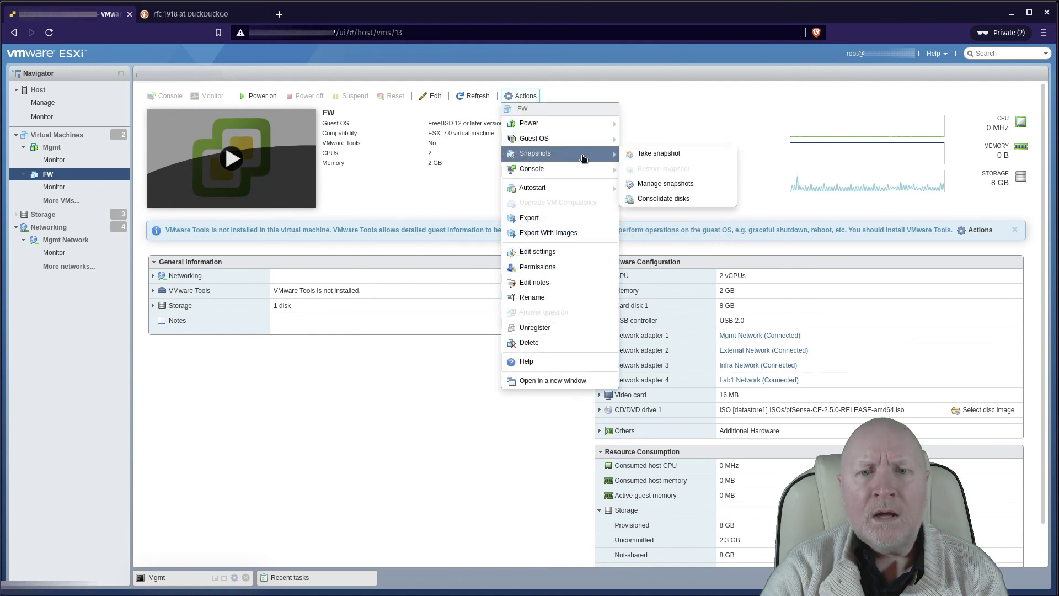
click(627, 157)
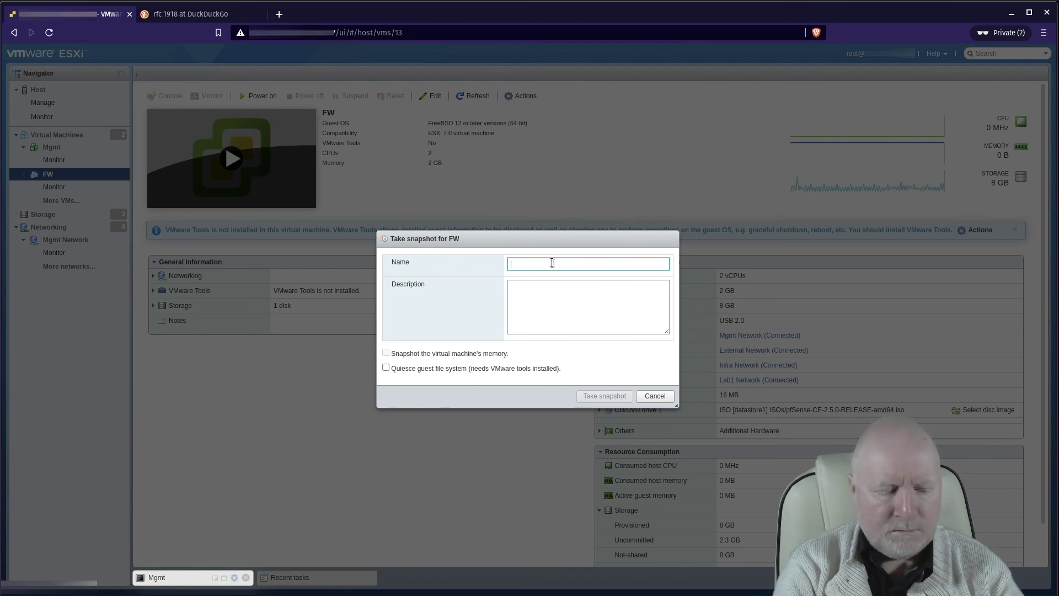
text(Base Sn)
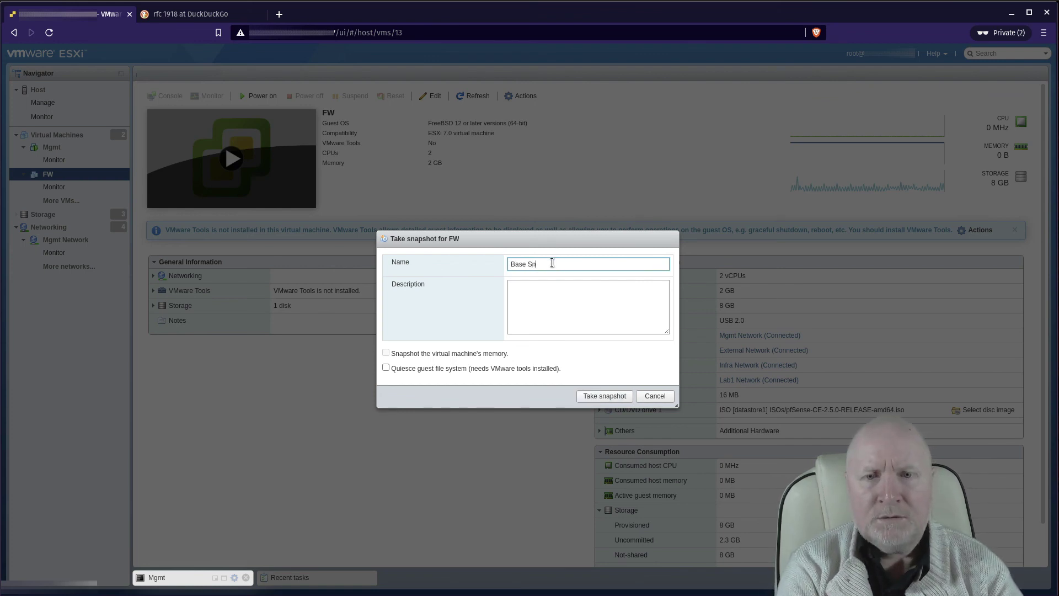
text(apshot)
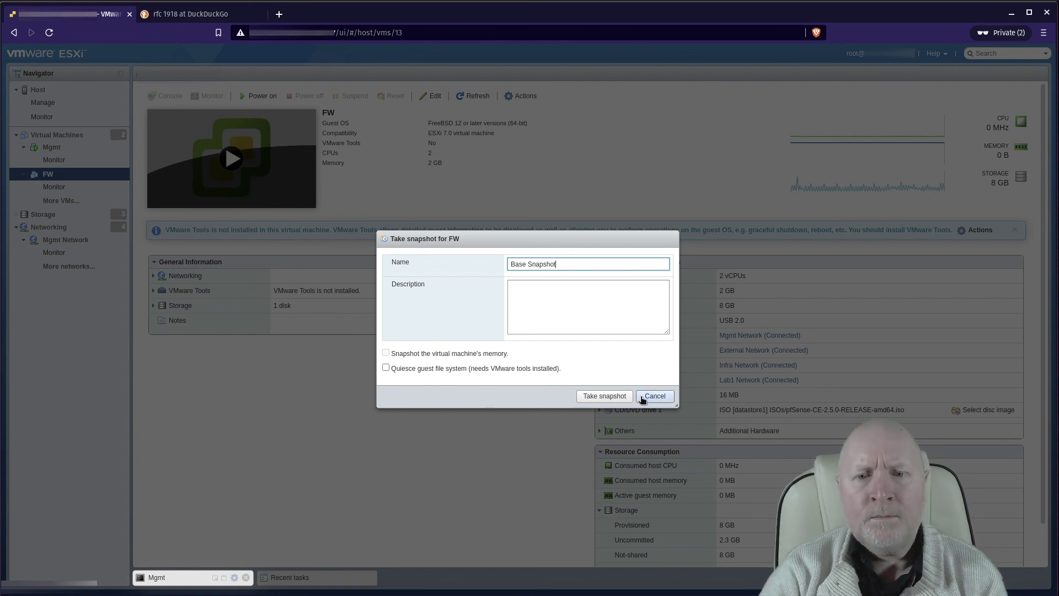
click(610, 399)
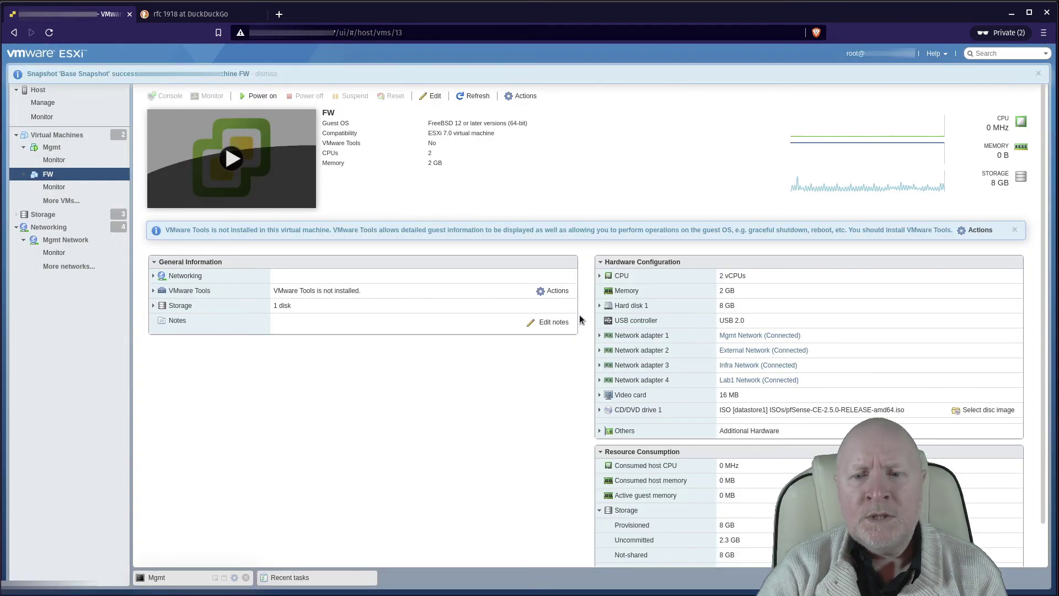
Step: Open the snapshot manager for the FW virtual machine, examine its snapshot tree and close it
scroll(668, 423, down, 1)
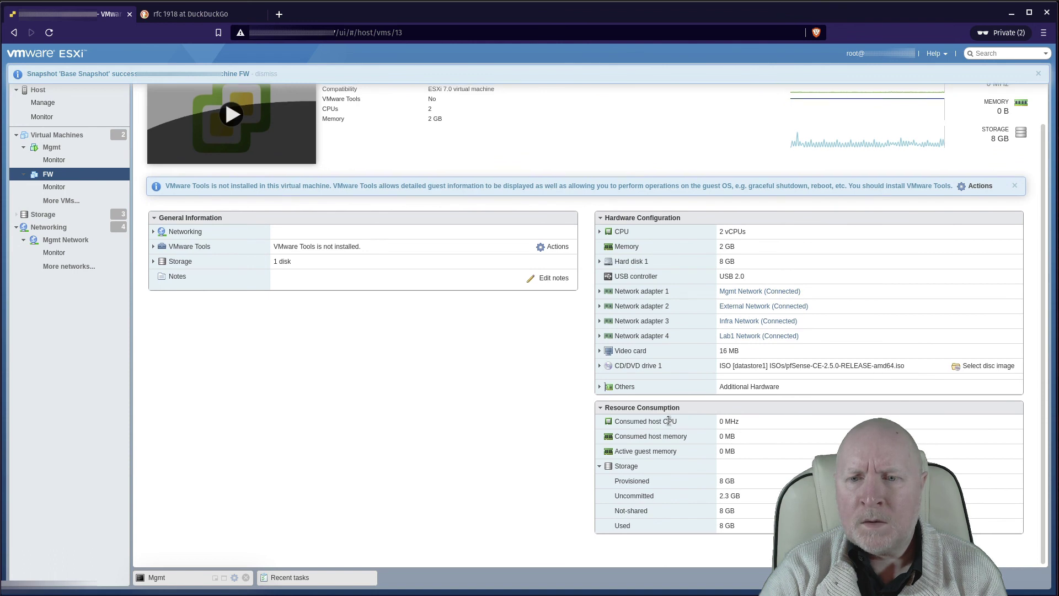
scroll(667, 420, up, 1)
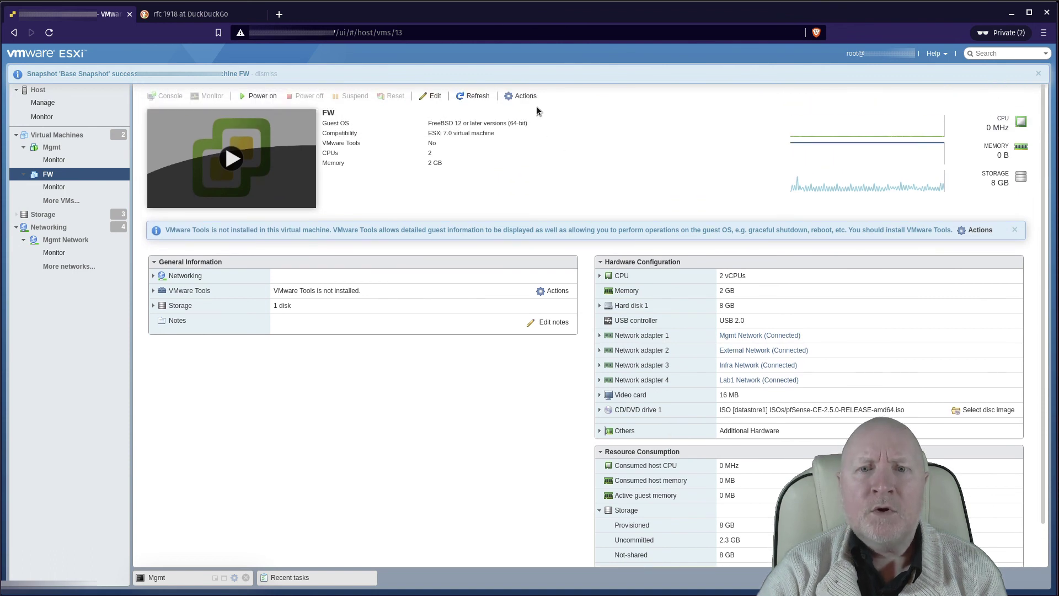
click(523, 95)
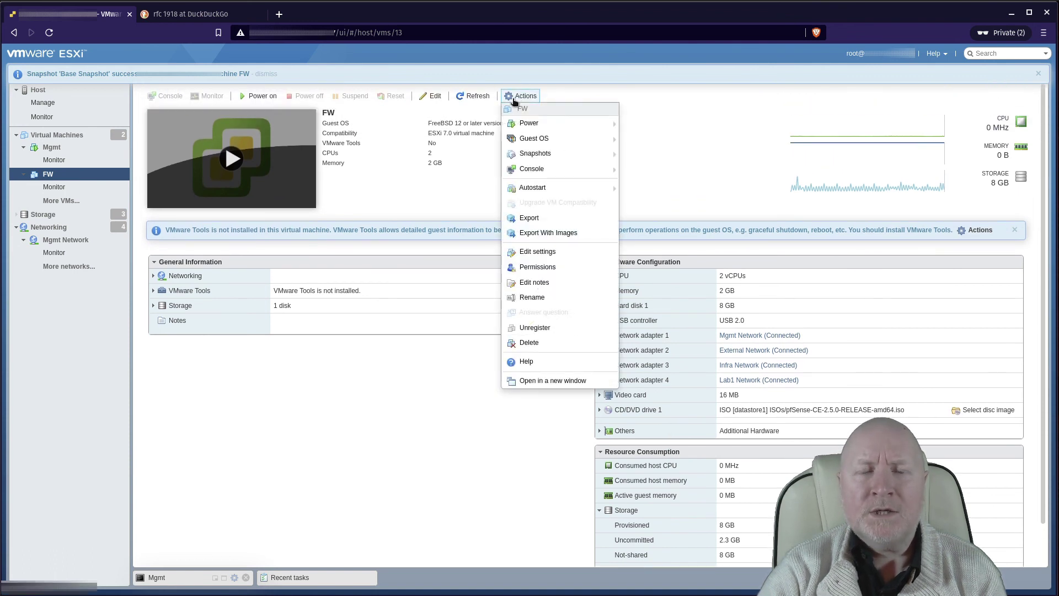
mouse_move(540, 153)
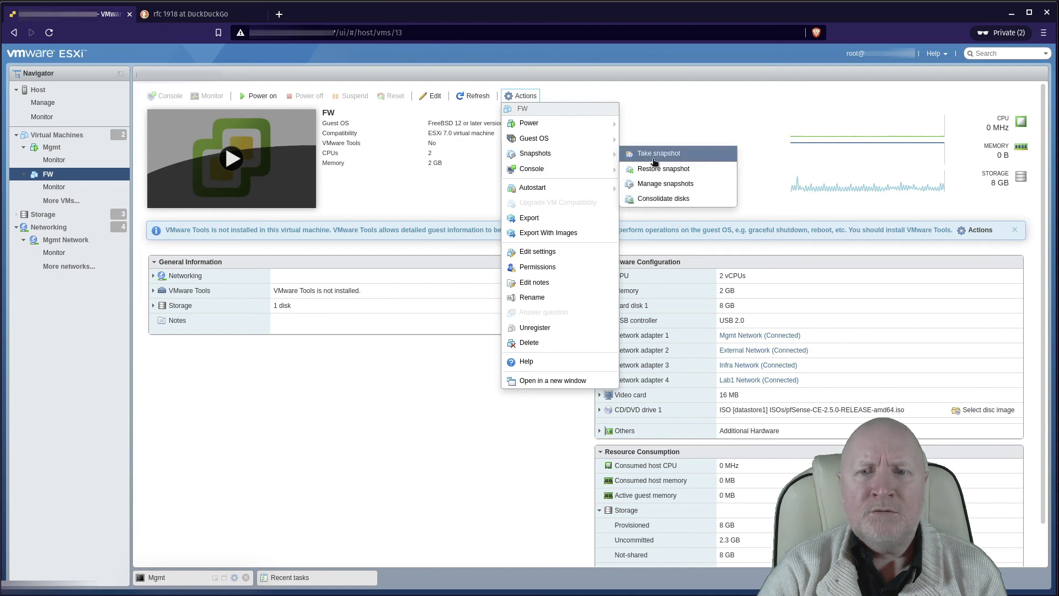
click(675, 184)
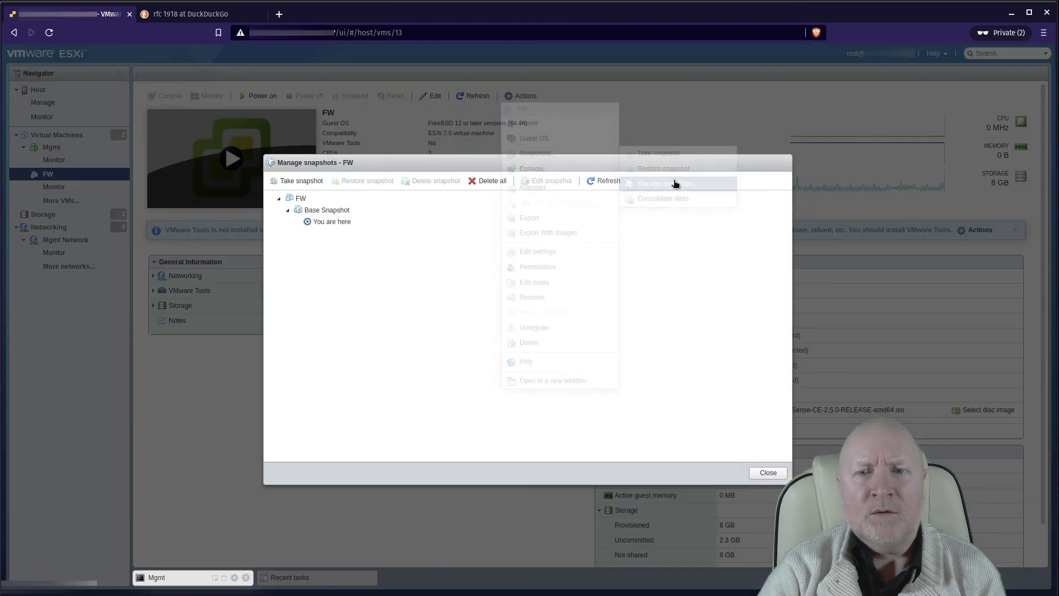
click(765, 472)
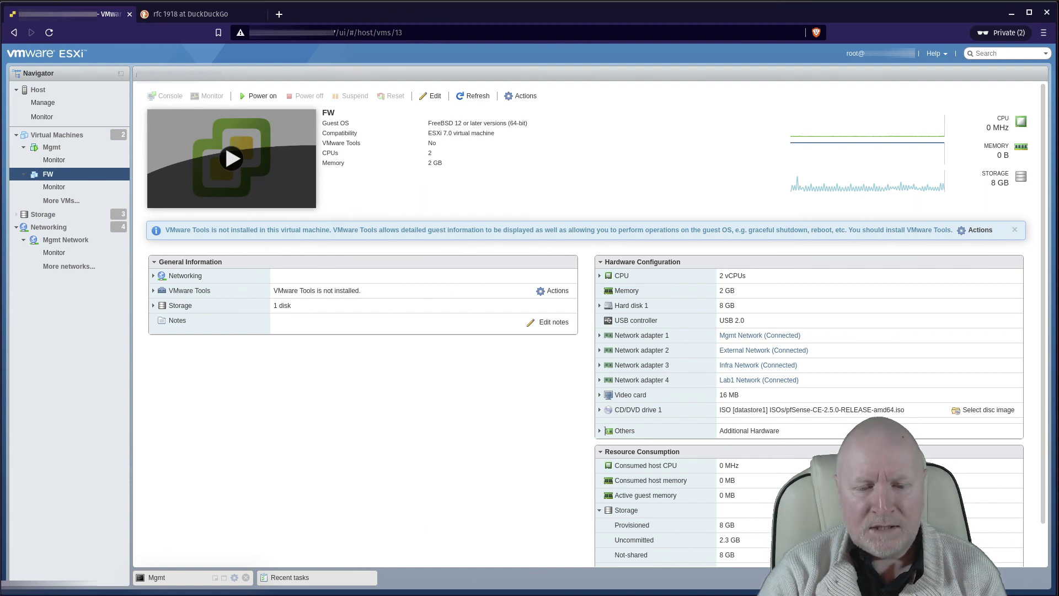
Step: Switch to the Lab_Network.drawio diagram to review the logical network layout, and return to the ESXi browser window
key(alt+Tab)
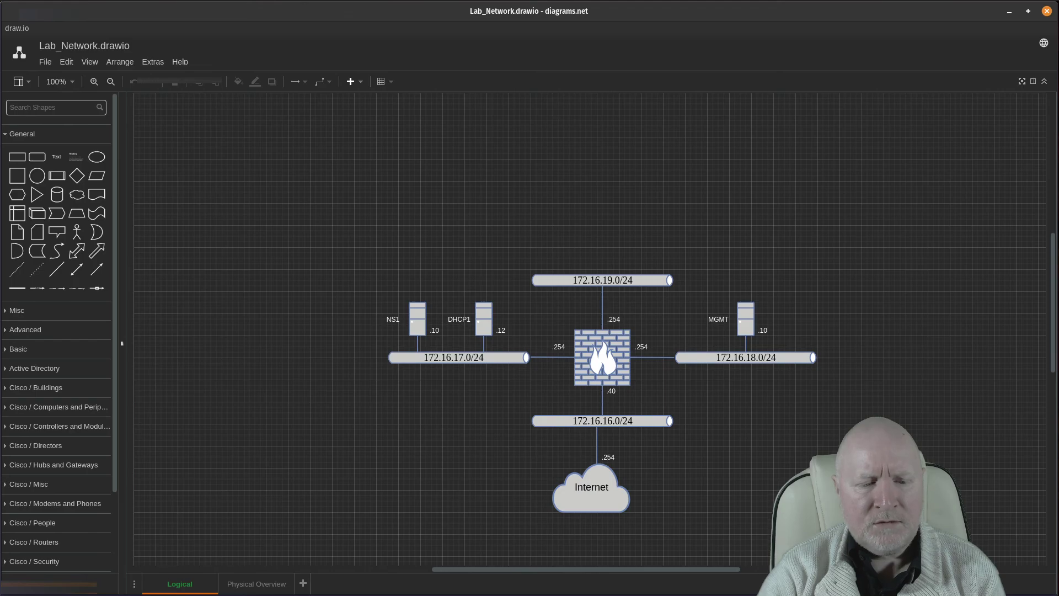
key(alt+Tab)
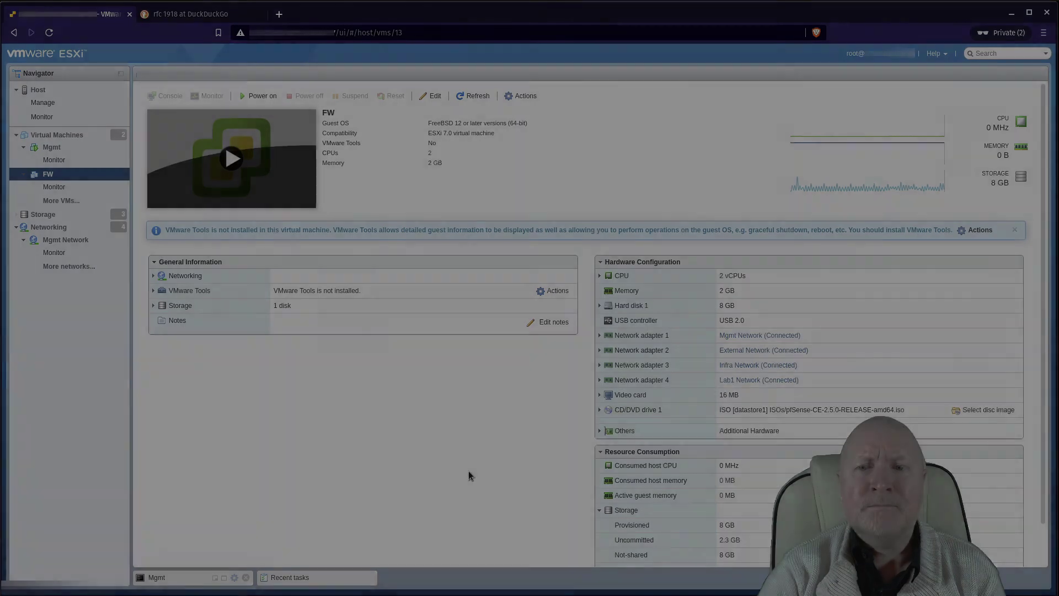